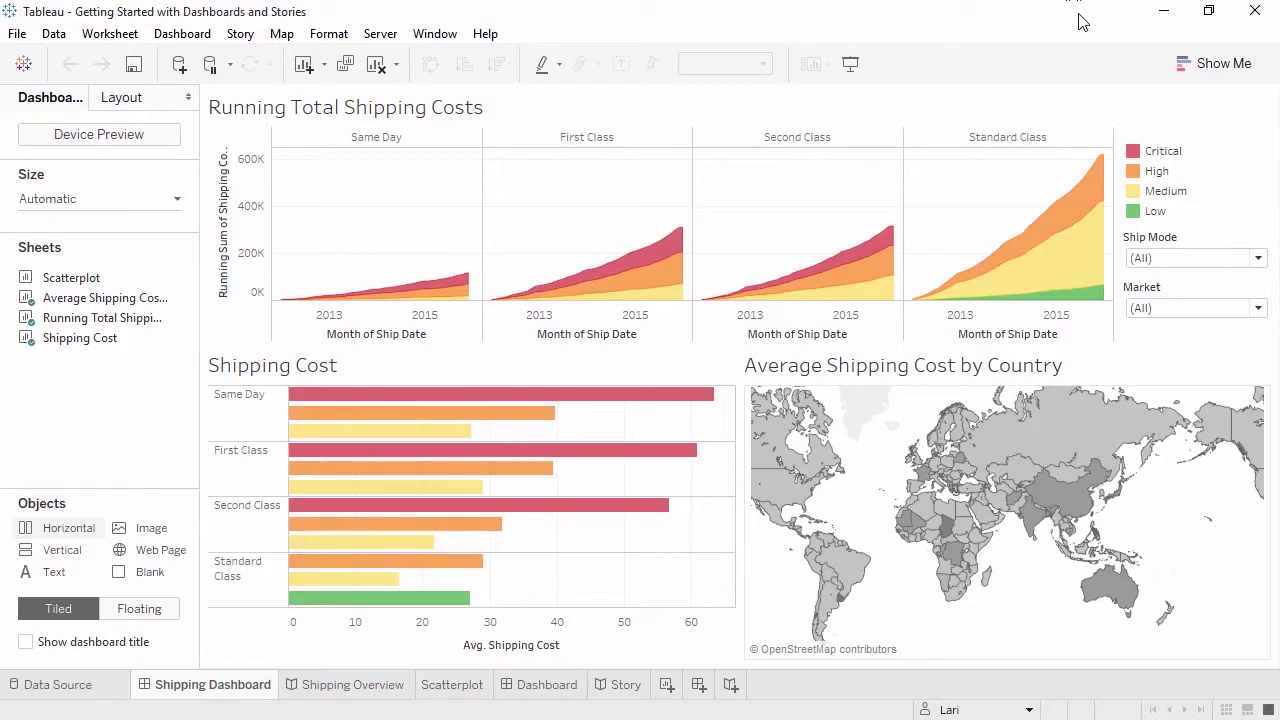
- Exclude Europe from the Market filter, highlight Medium priority, and open the Shipping Overview story
click(1176, 310)
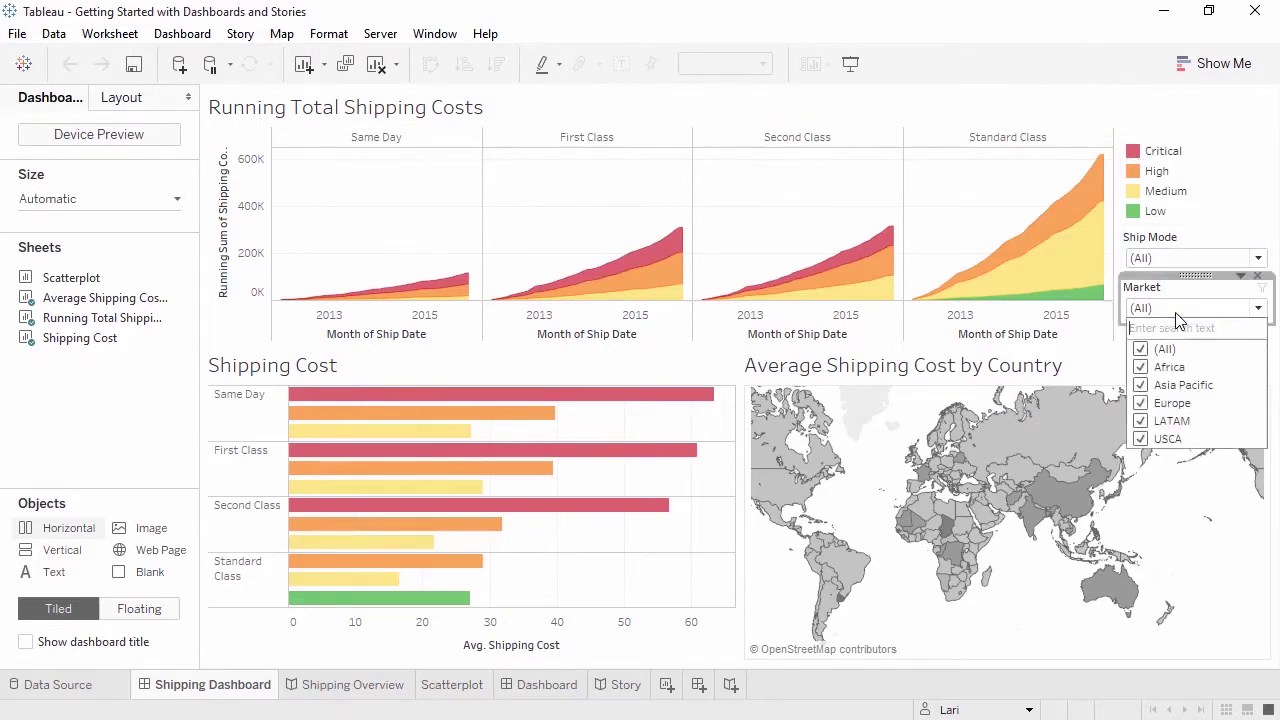
click(1141, 402)
click(1160, 196)
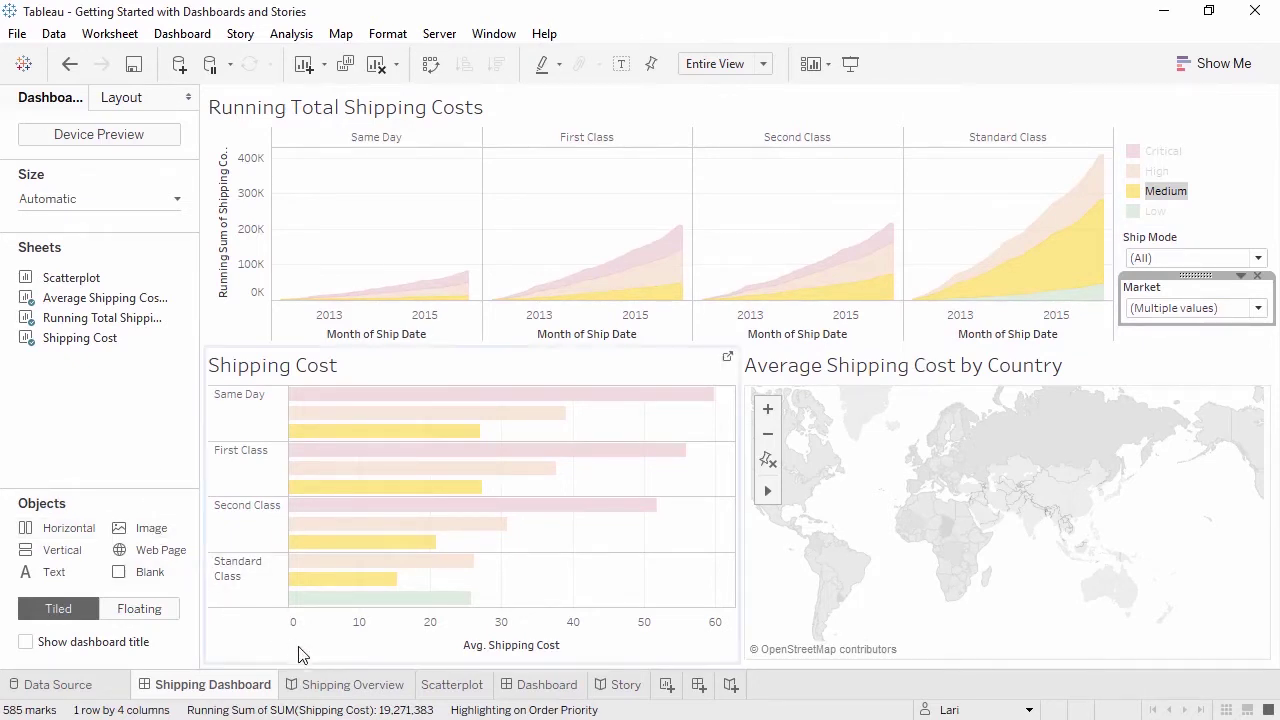
click(335, 685)
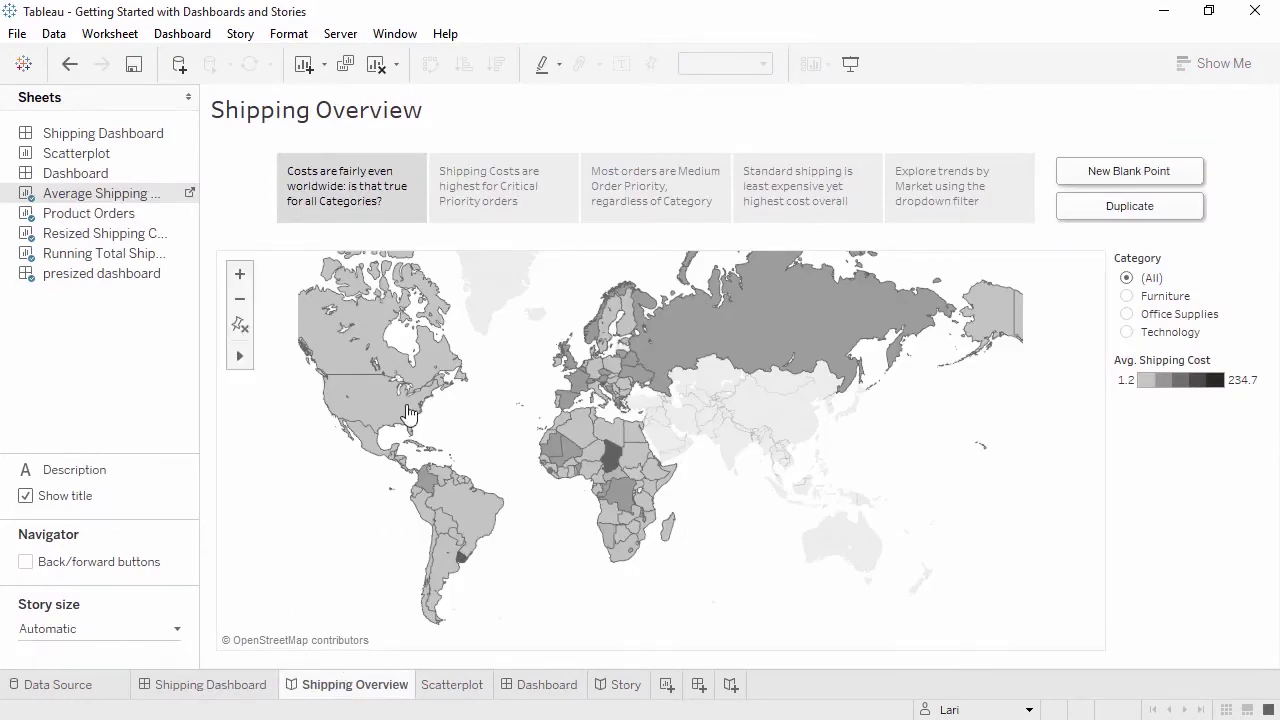
- View story points two to five, Critical Priority costs through Explore trends by Market, then Scatterplot
click(495, 190)
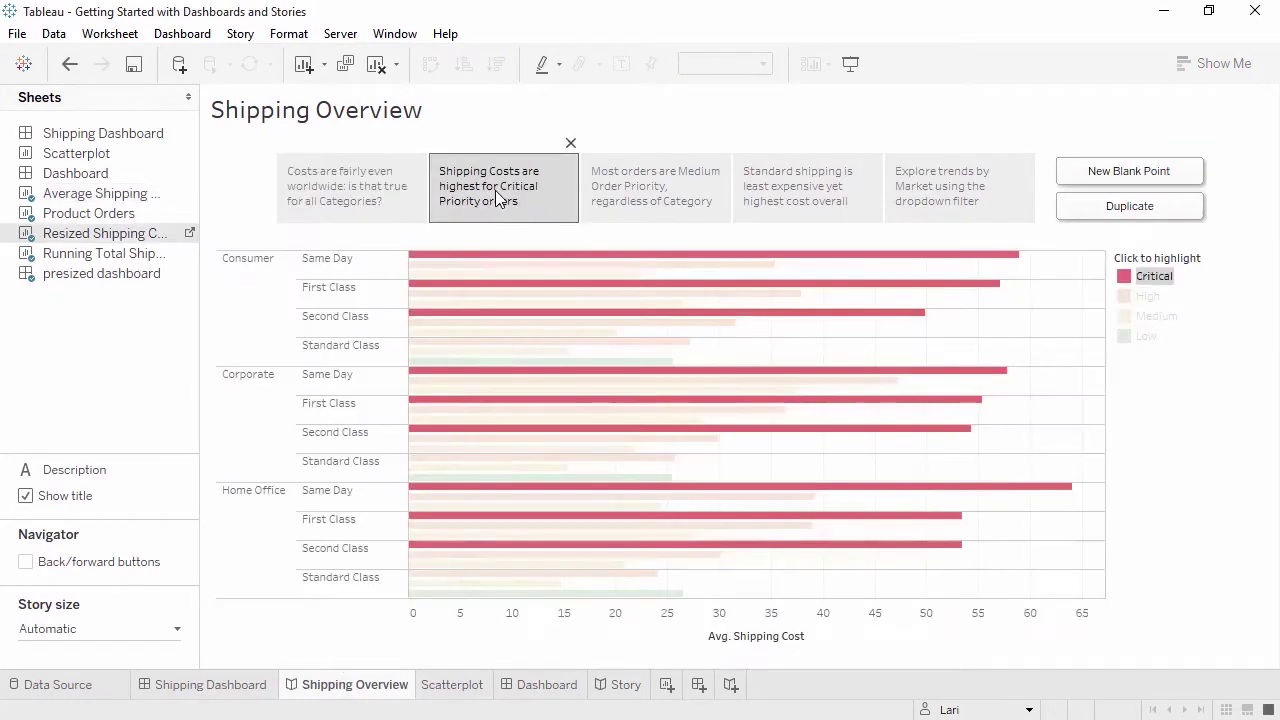
click(649, 190)
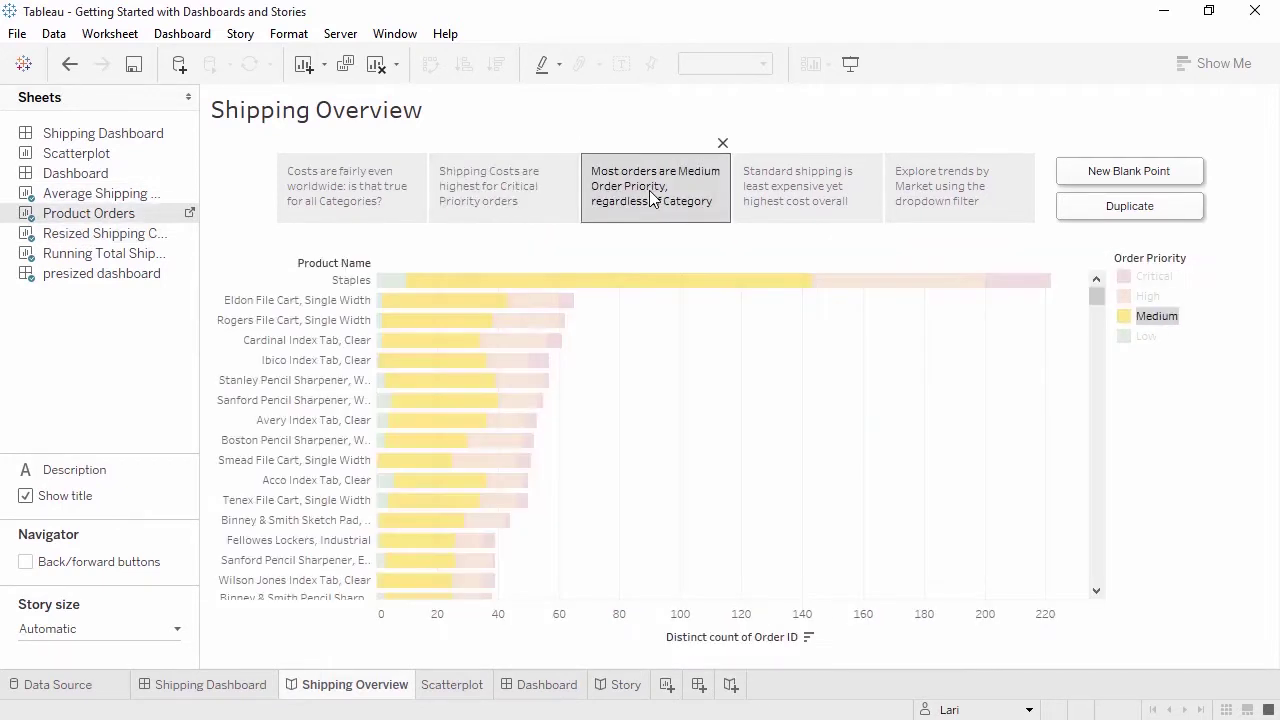
click(802, 193)
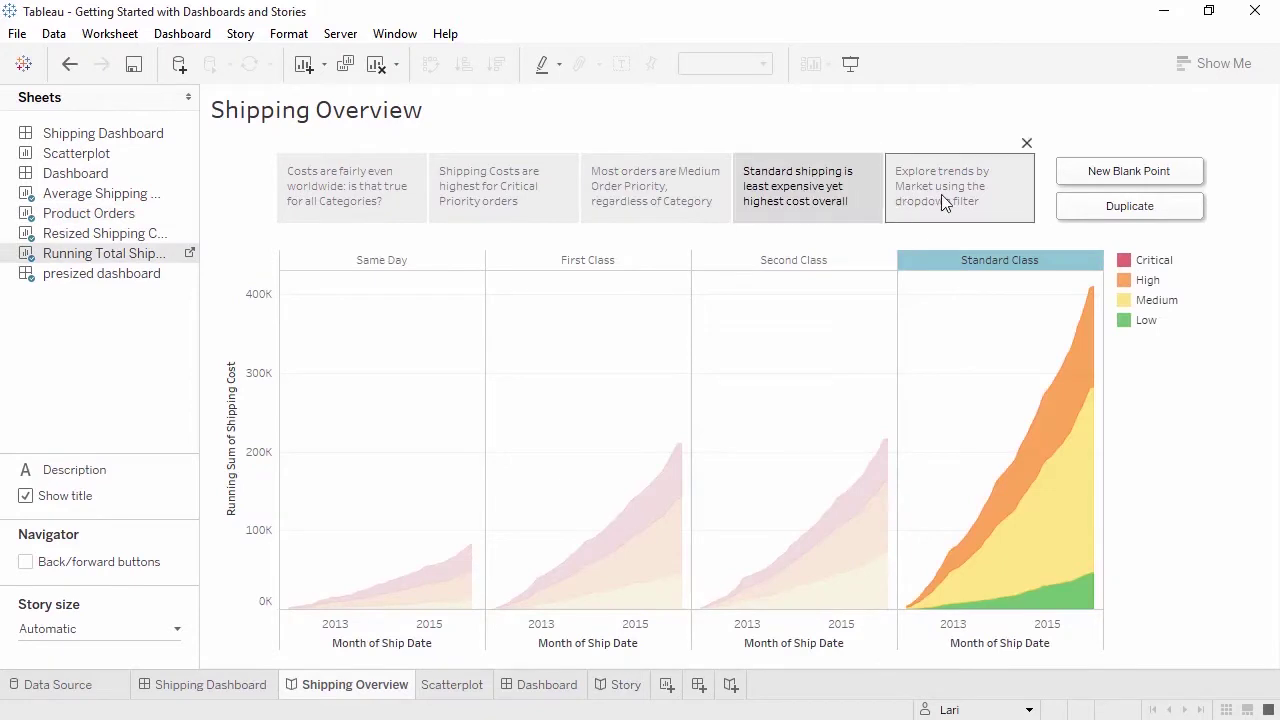
click(945, 203)
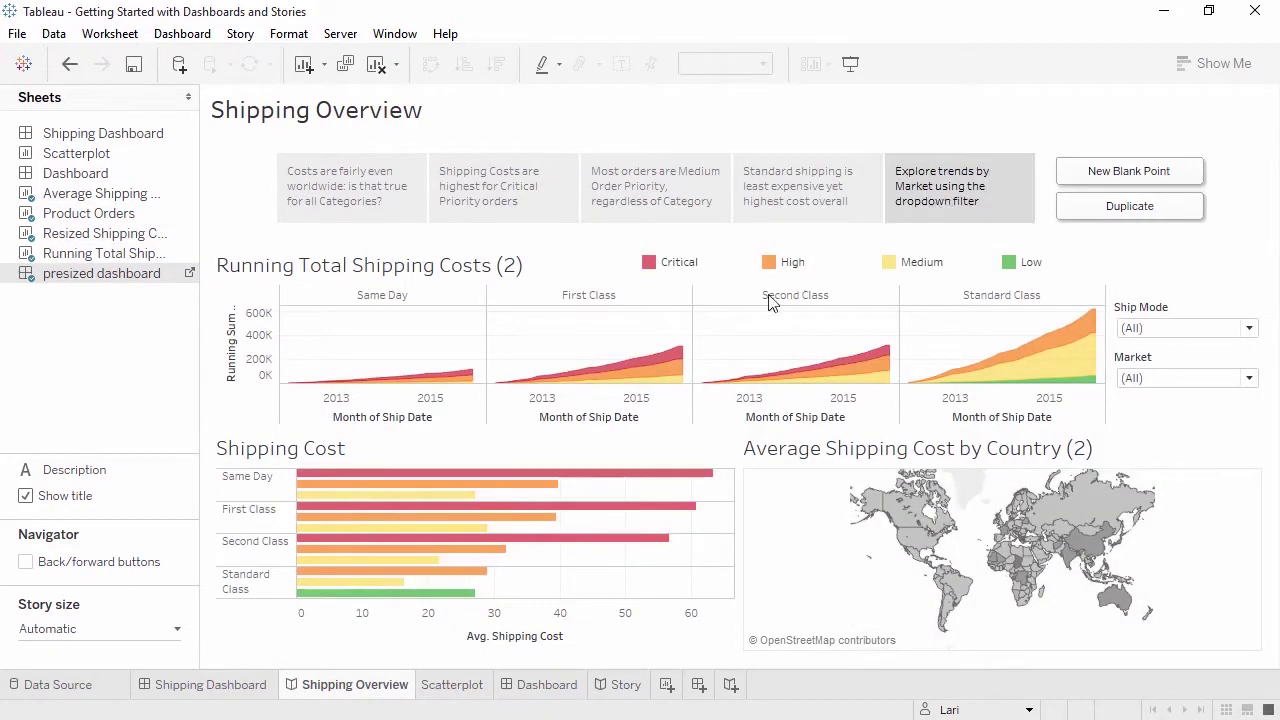
click(455, 688)
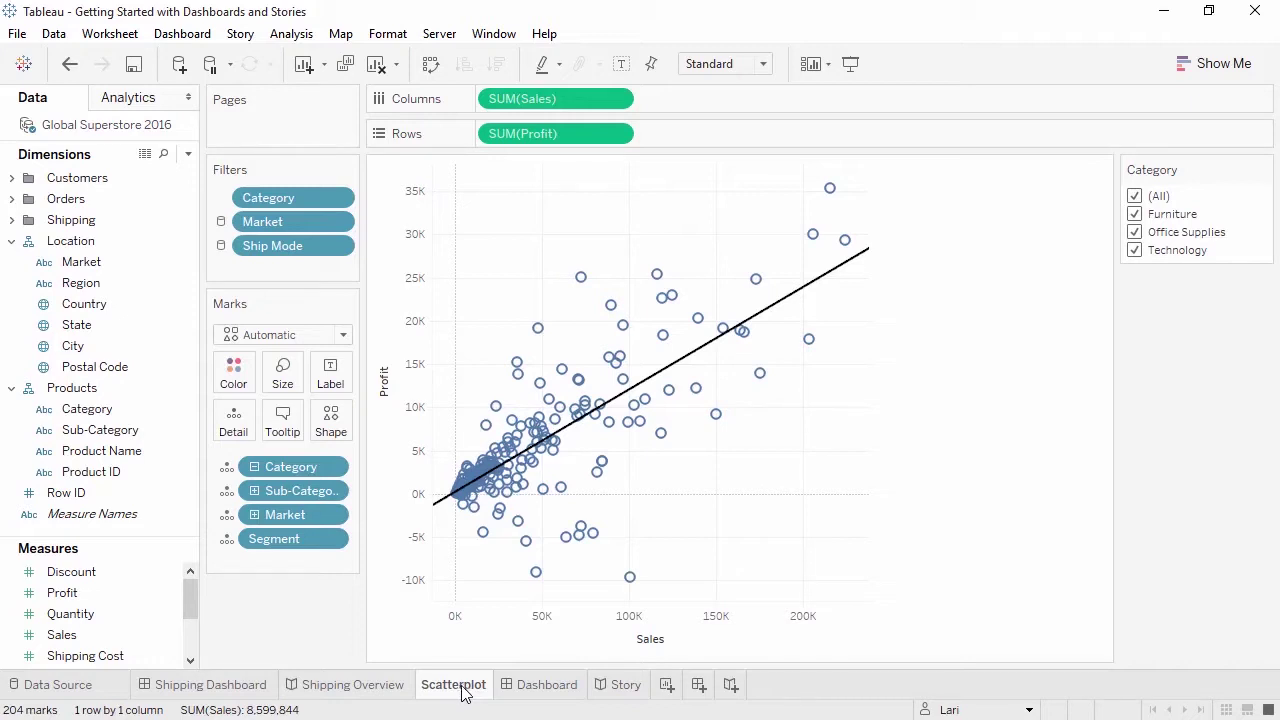
- Place the Scatterplot worksheet on the empty dashboard and in the empty story
click(546, 688)
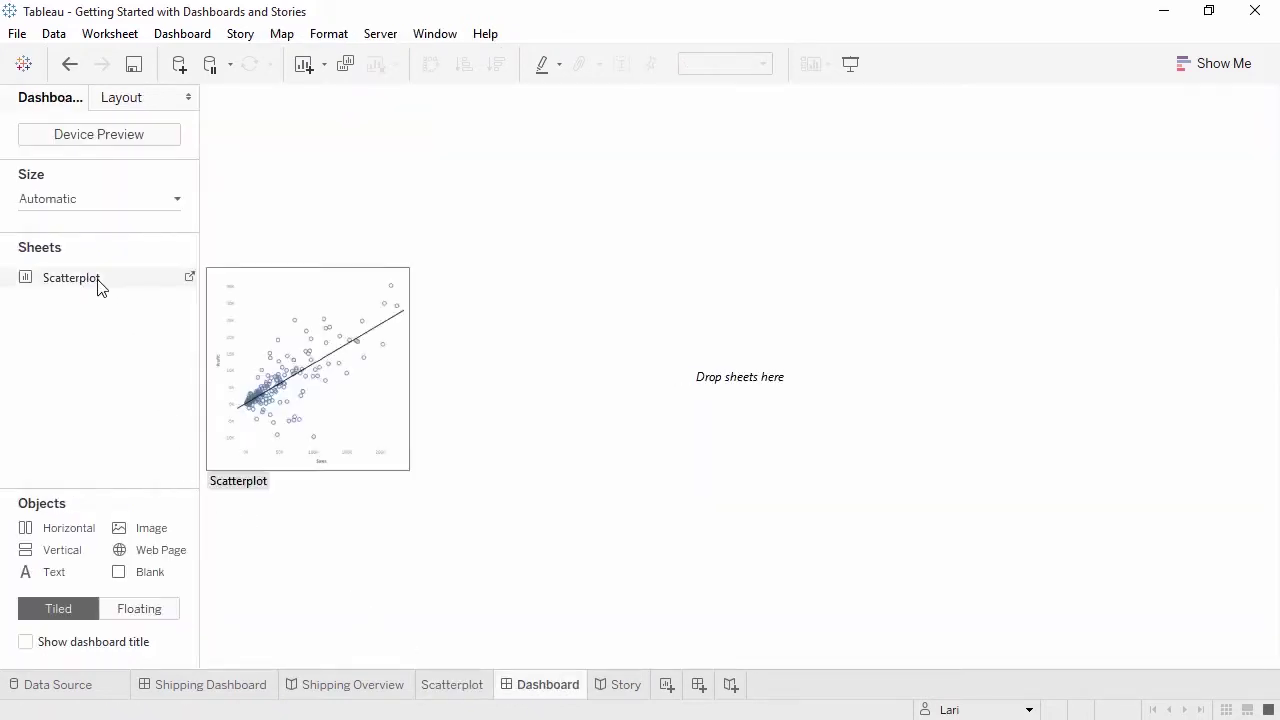
drag(100, 281, 315, 282)
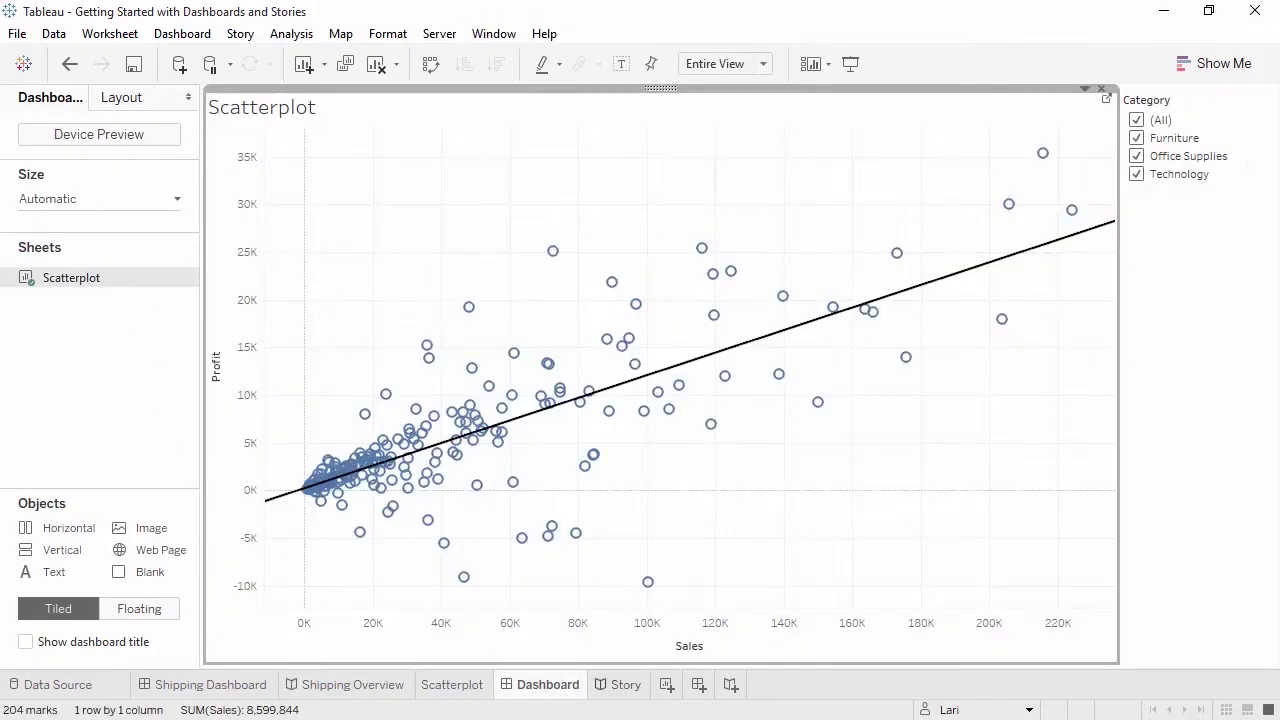
click(620, 686)
drag(107, 155, 423, 327)
- Colour the scatterplot points by Category and check the result on the dashboard and story
click(443, 686)
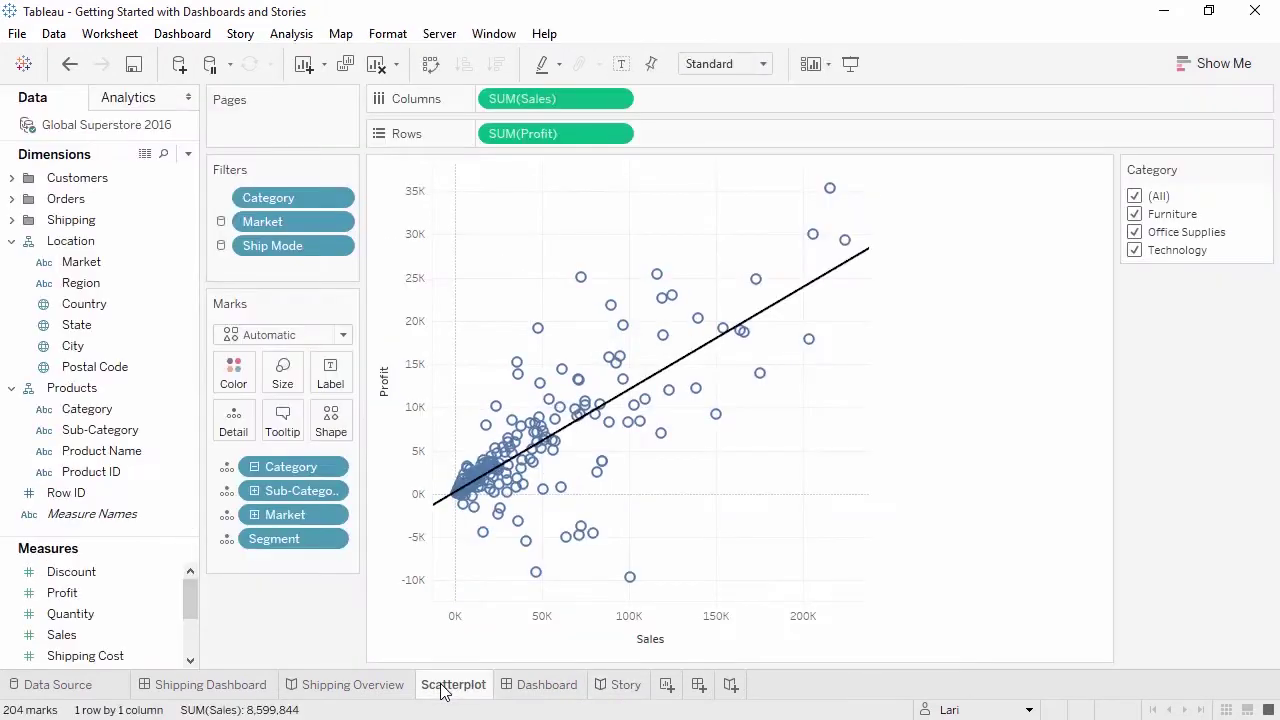
drag(120, 412, 248, 375)
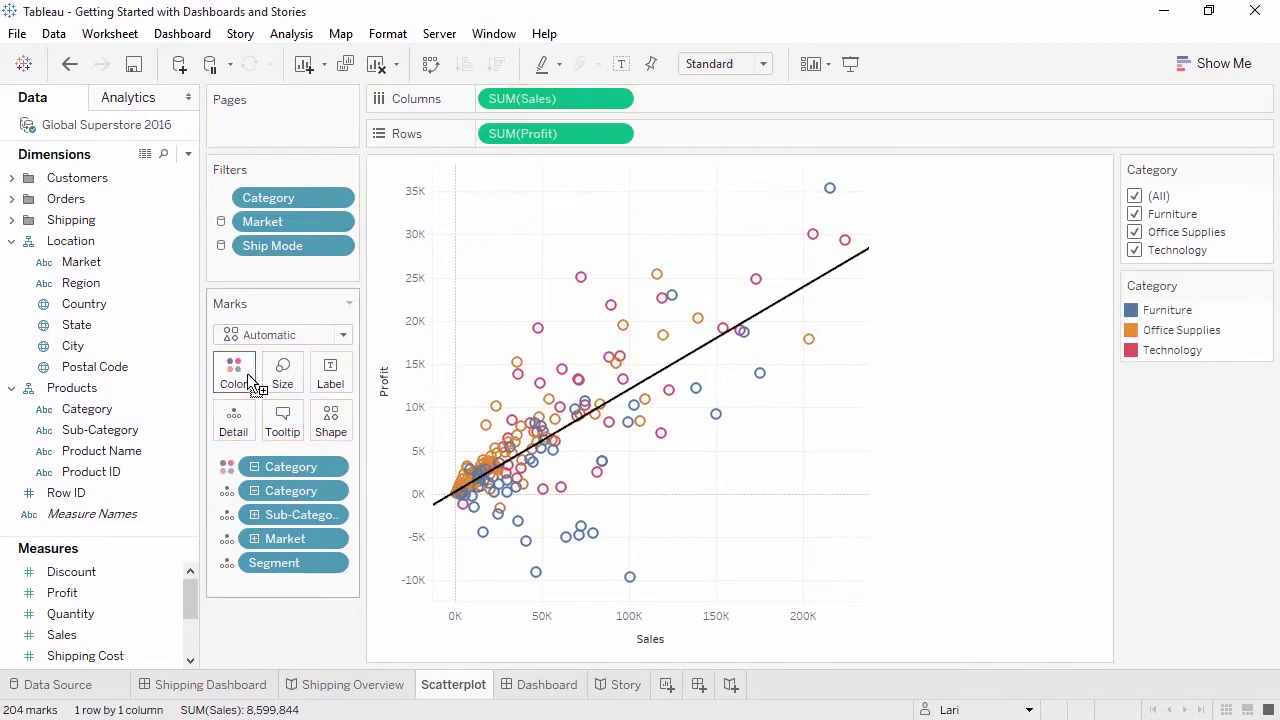
click(530, 686)
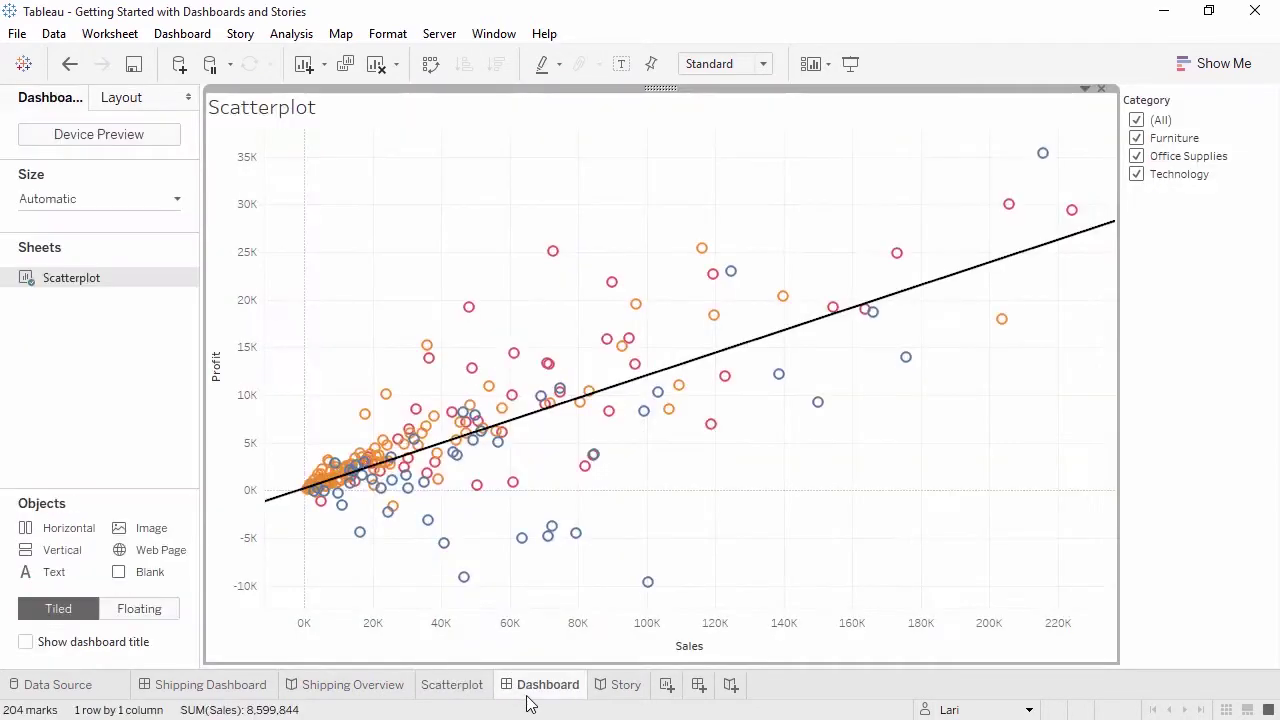
click(619, 686)
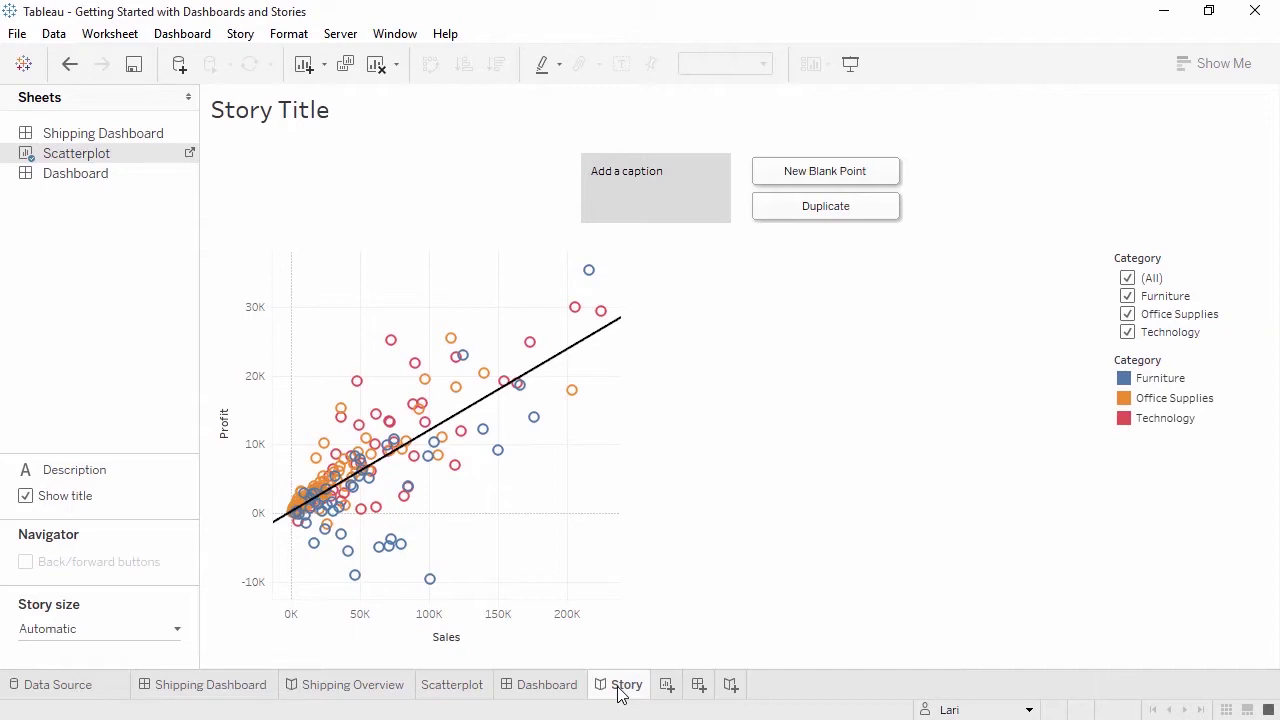
- Exclude Technology from the scatterplot's Category filter and compare the dashboard and story
click(190, 156)
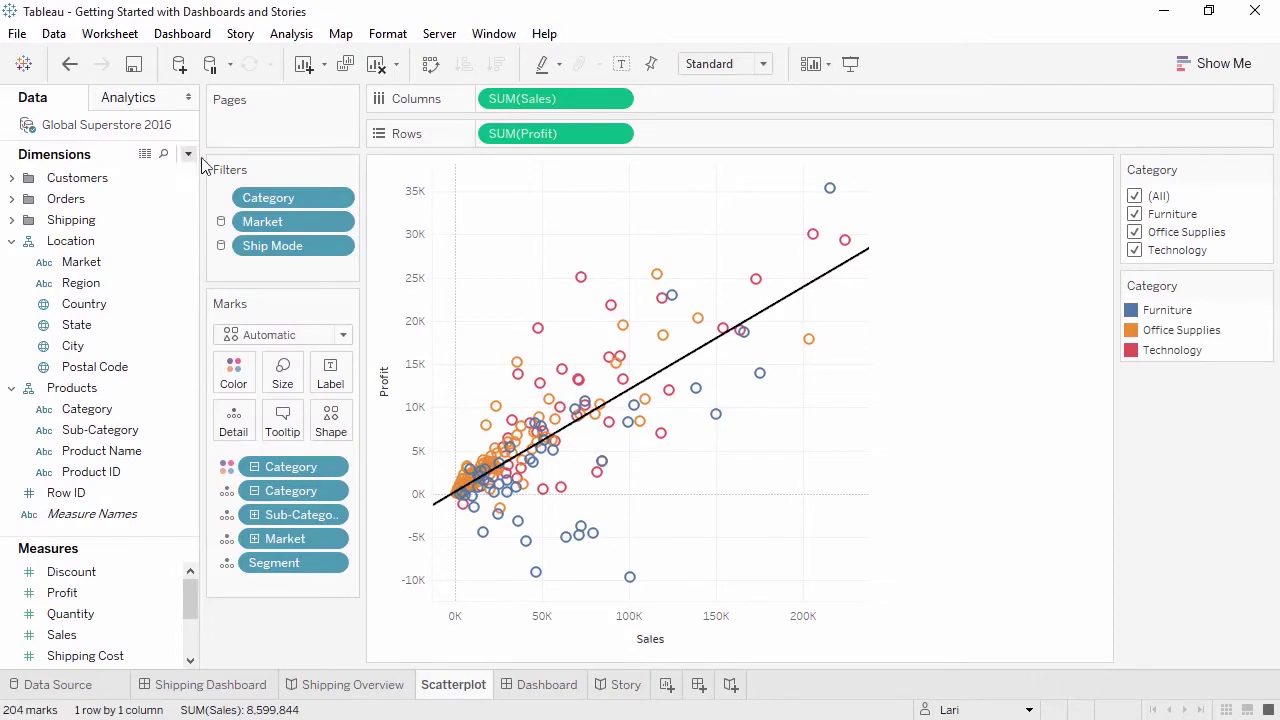
click(1135, 251)
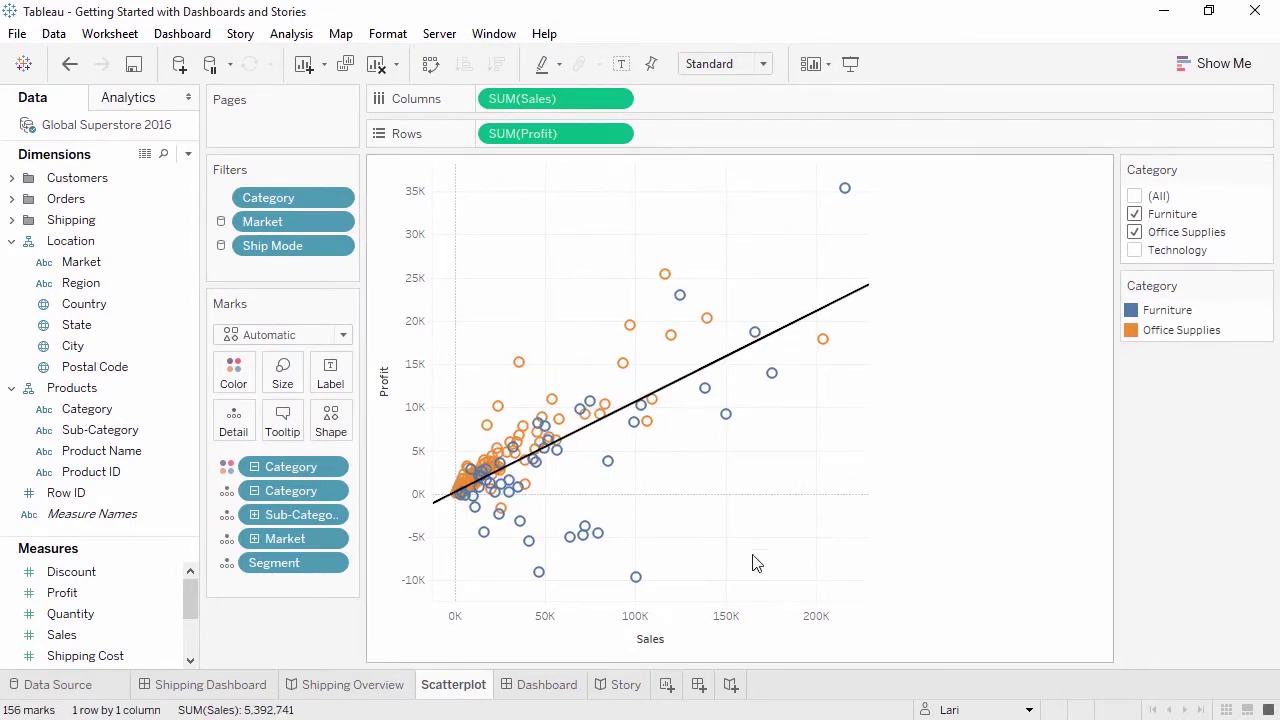
click(538, 685)
click(614, 690)
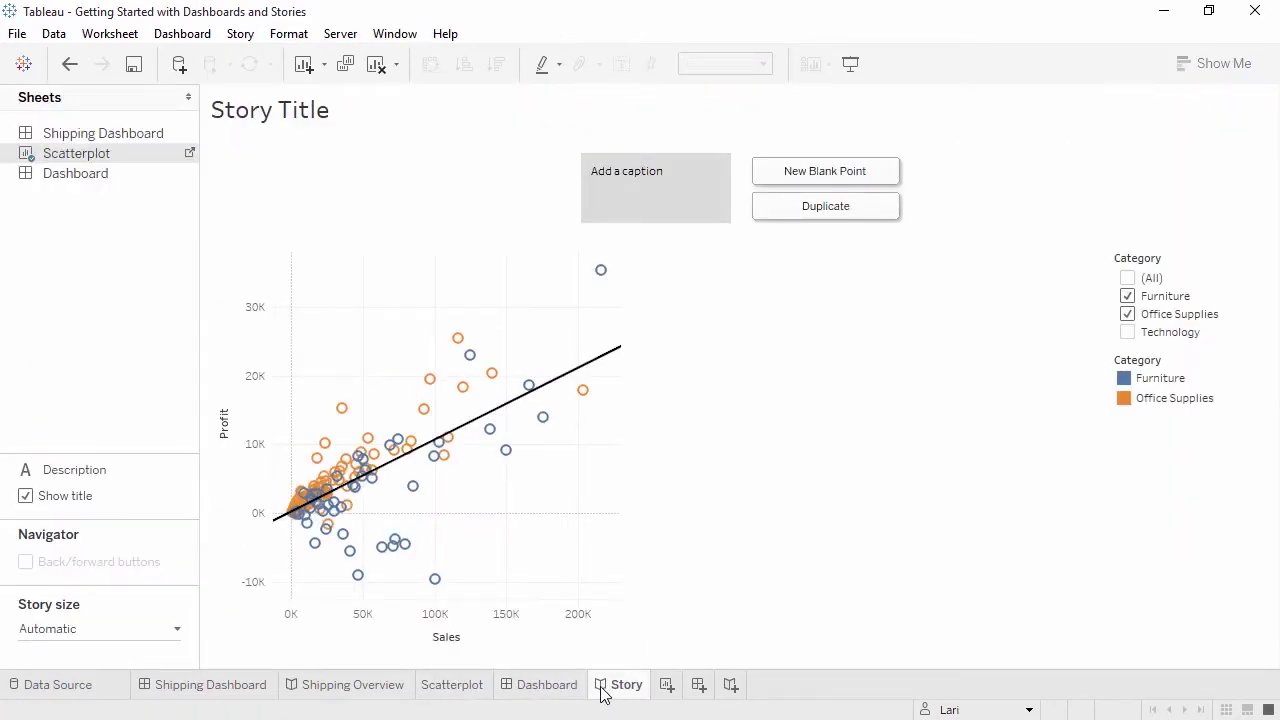
click(562, 688)
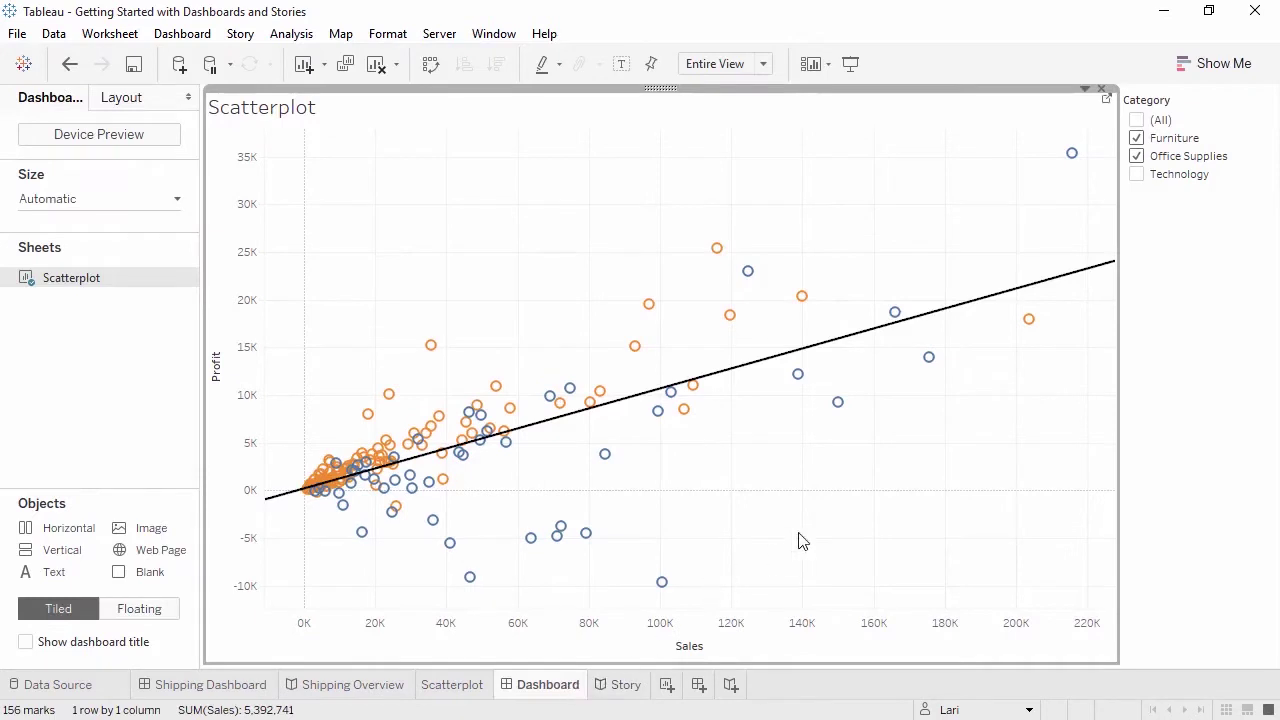
- Exclude Furniture, add Technology back in the story, and compare story, dashboard and worksheet
click(1137, 139)
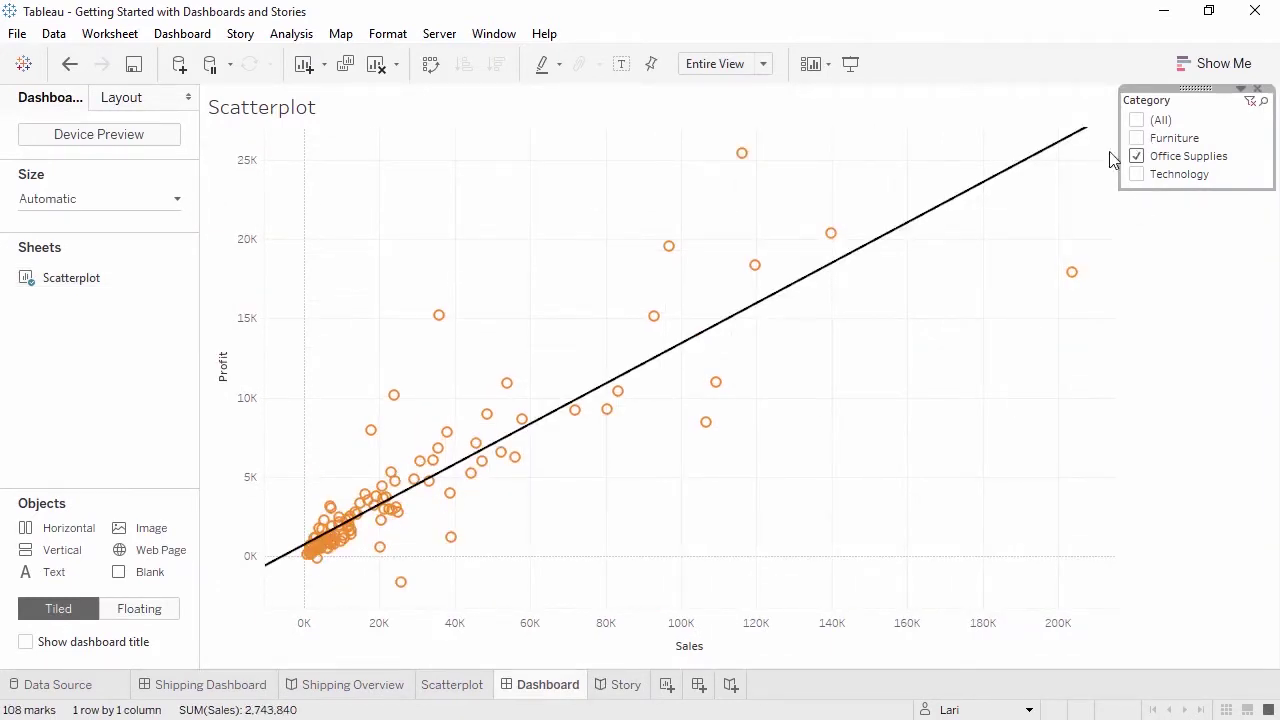
click(626, 686)
click(454, 686)
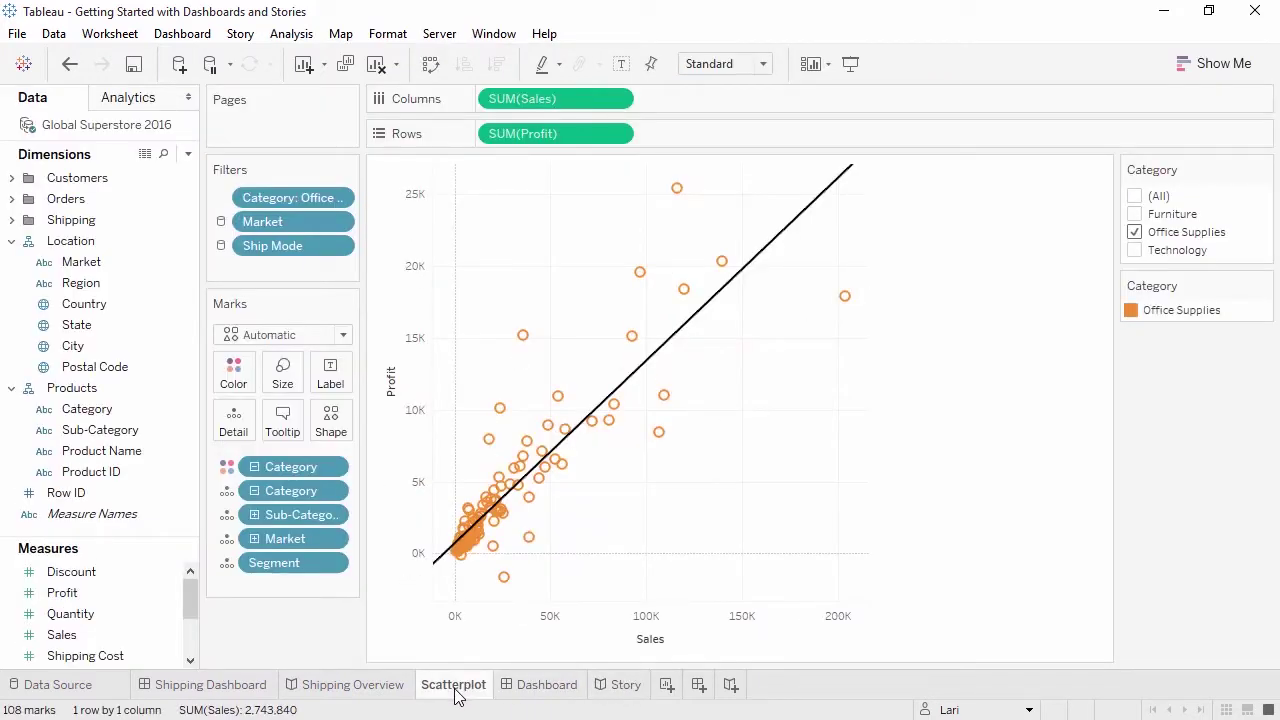
click(611, 690)
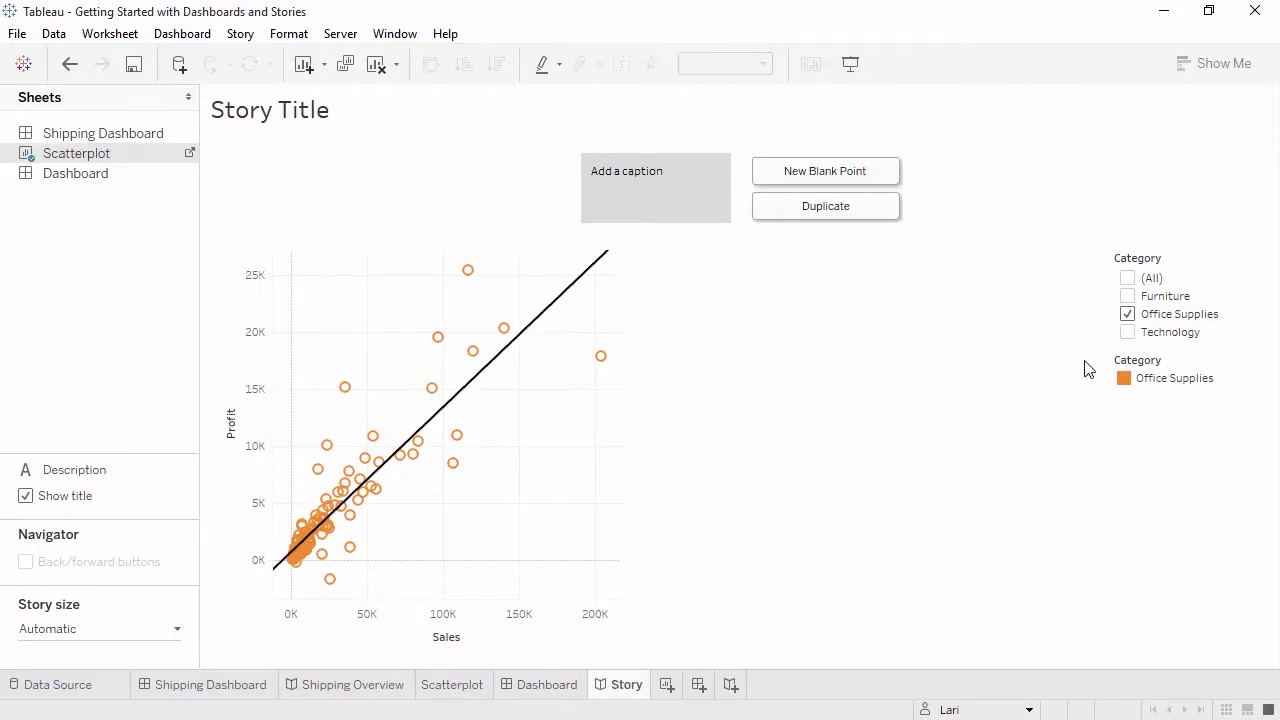
click(1127, 333)
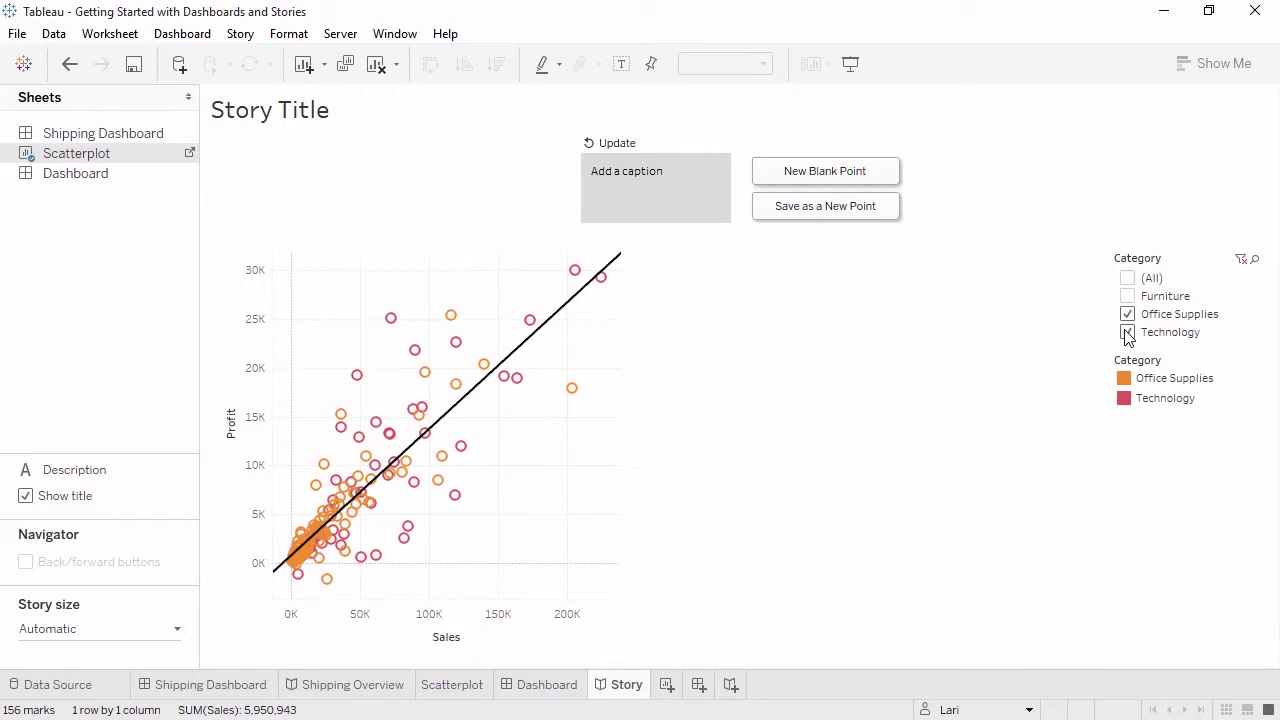
click(533, 685)
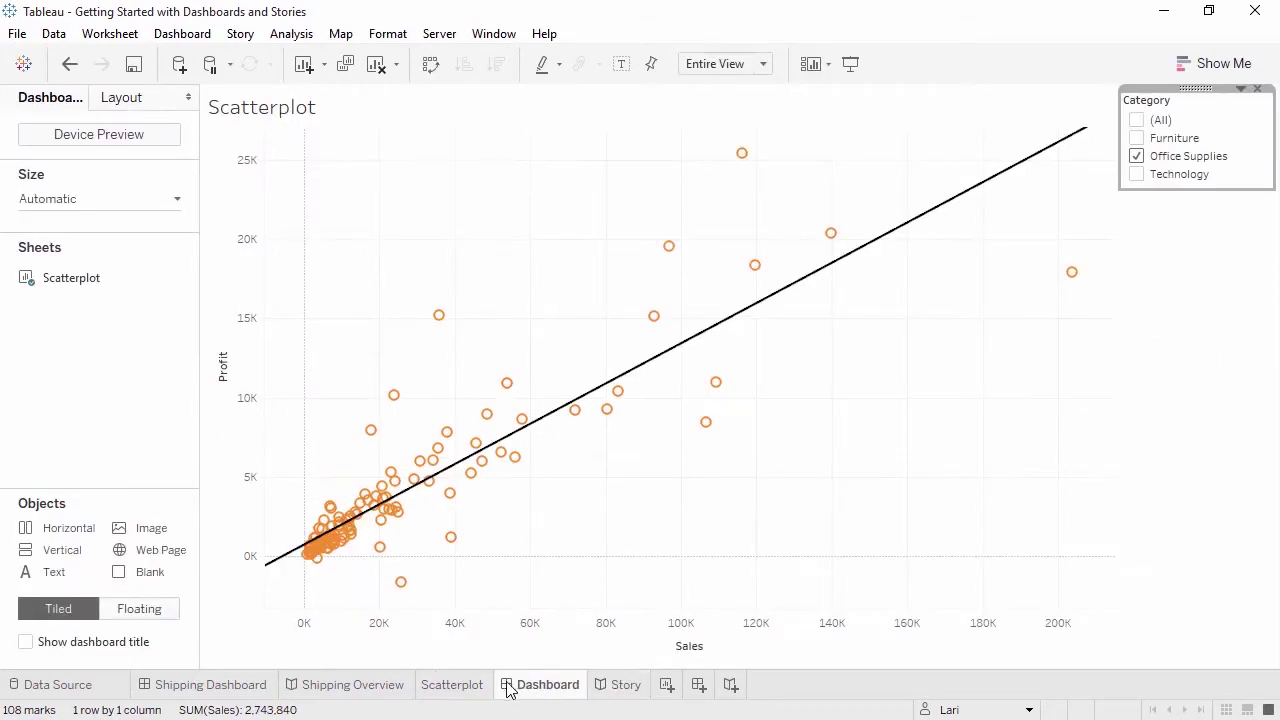
click(452, 686)
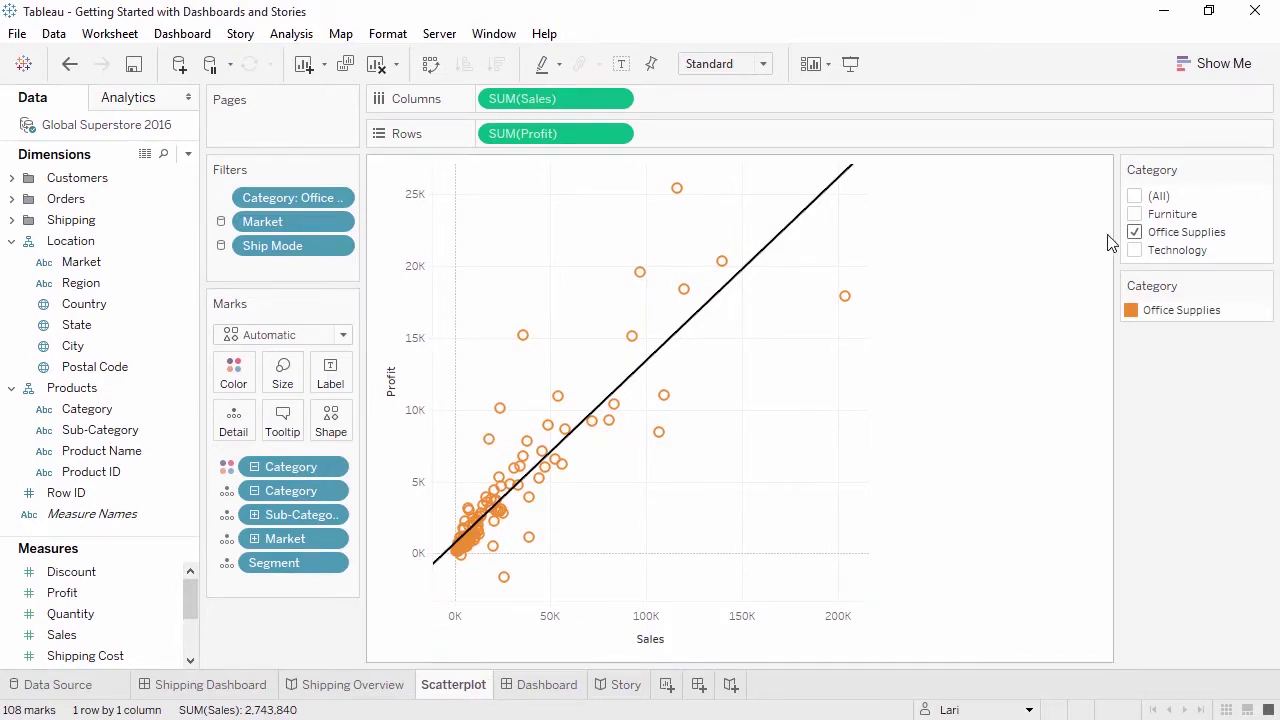
- Re-include Furniture in the Category filter and compare the dashboard and story
click(1134, 215)
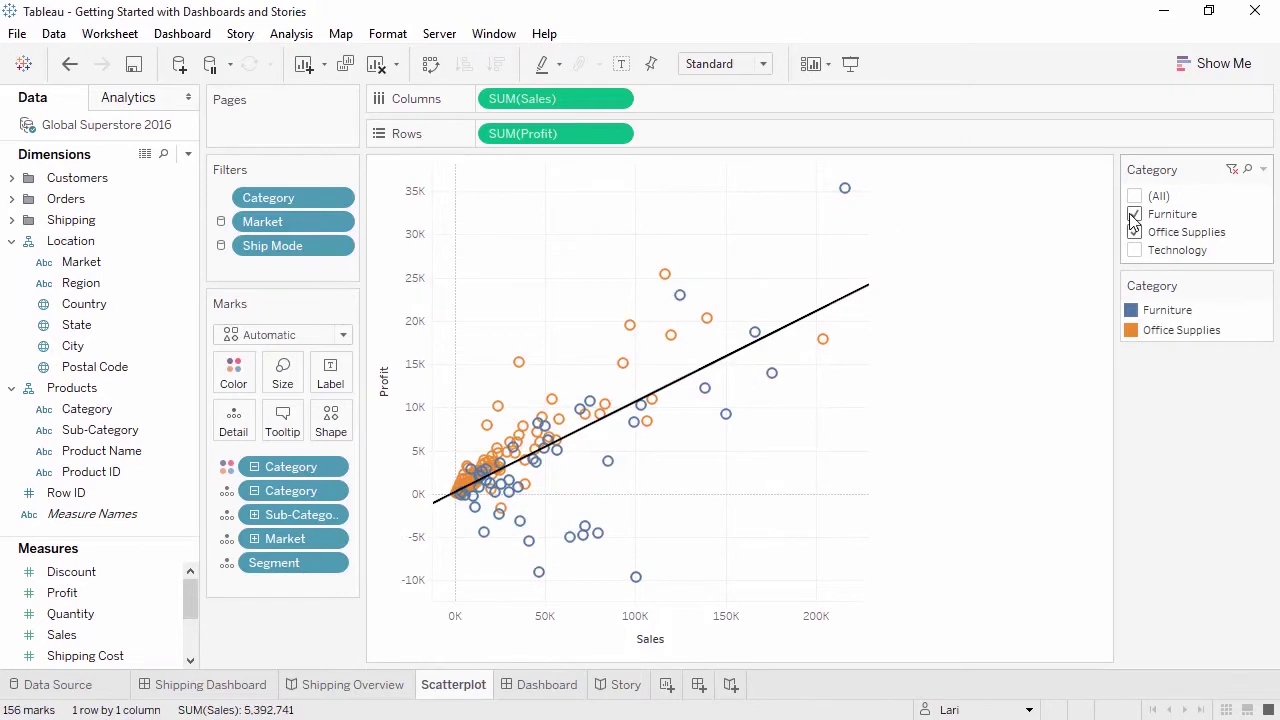
click(571, 690)
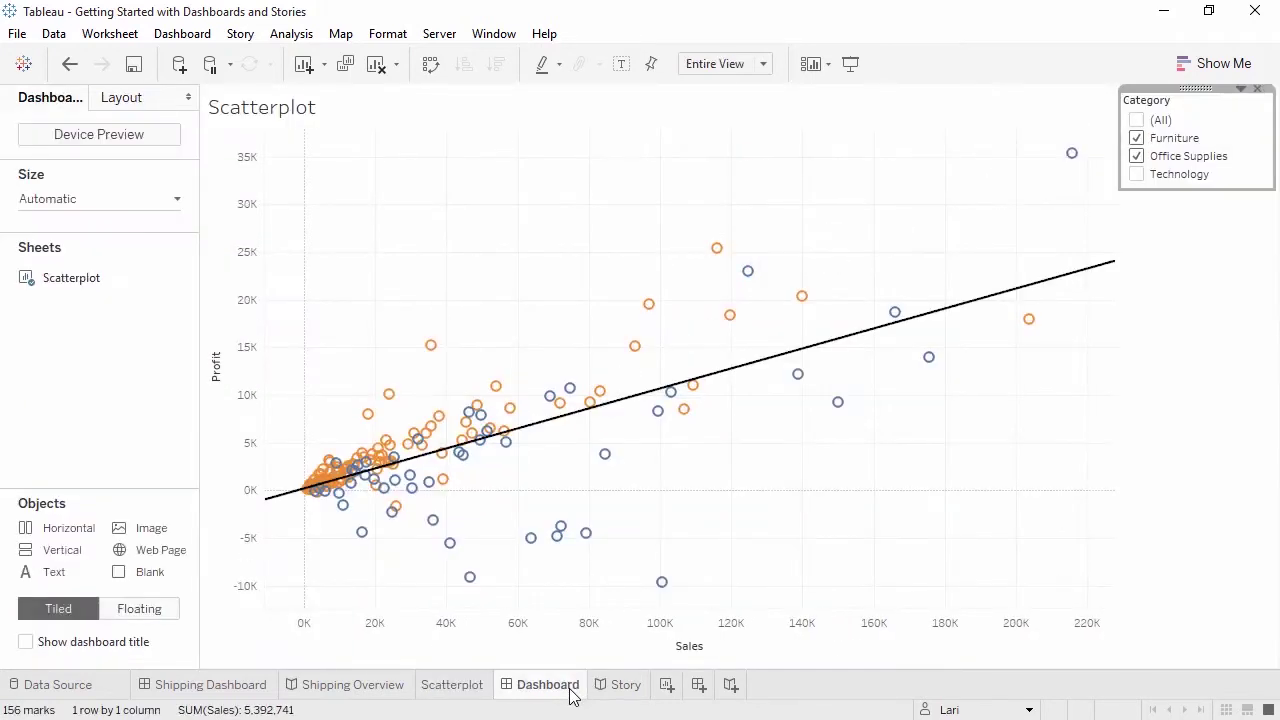
click(625, 690)
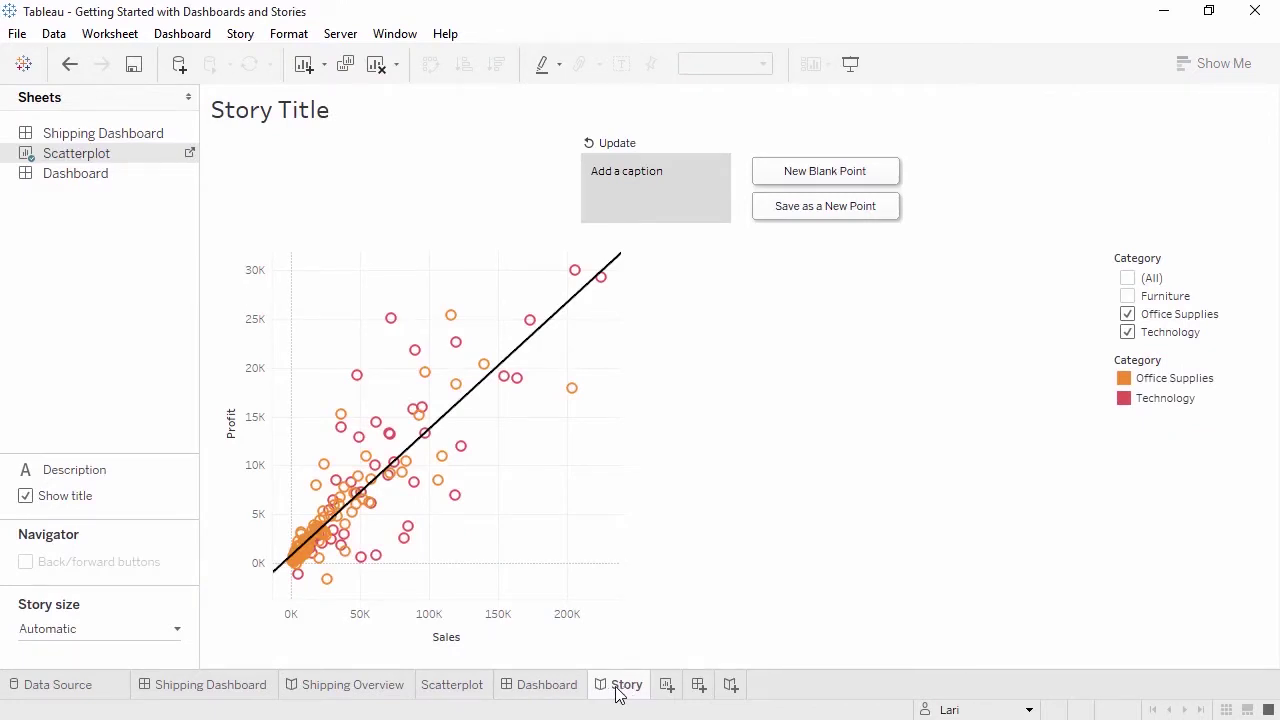
- Put Market on the Shape card and view the Market shapes on the dashboard and story
click(476, 690)
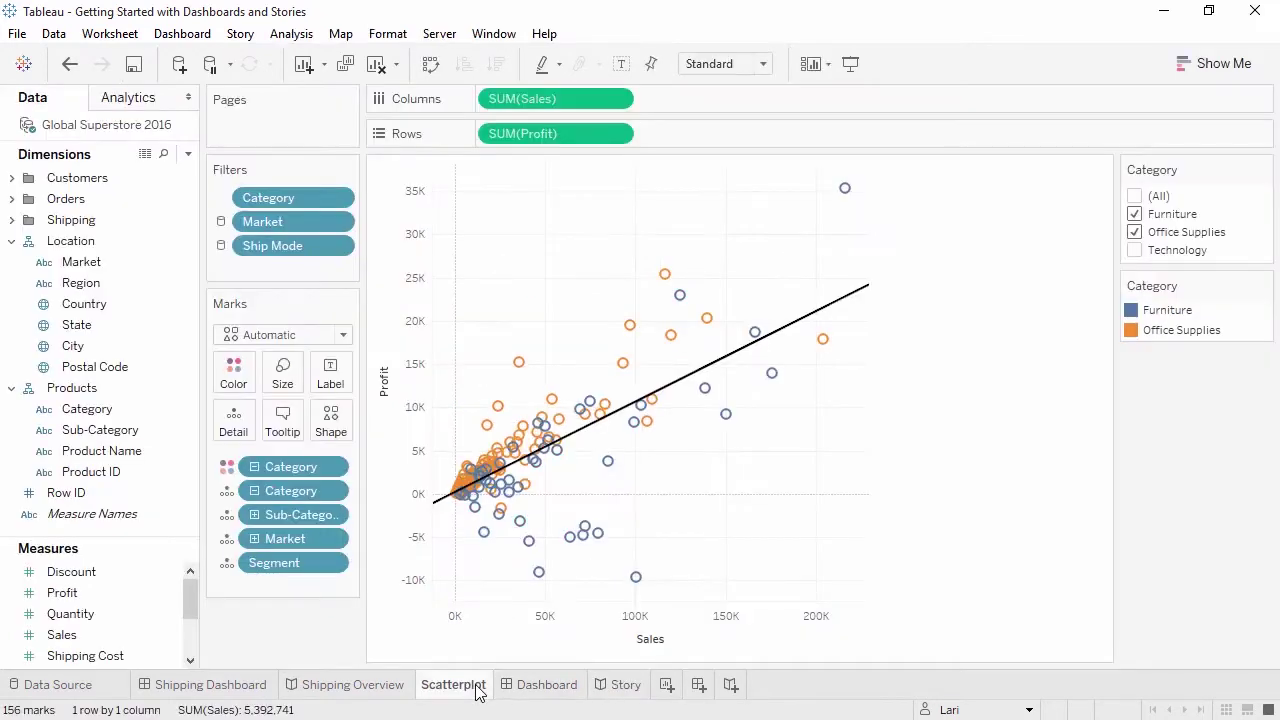
drag(113, 262, 330, 424)
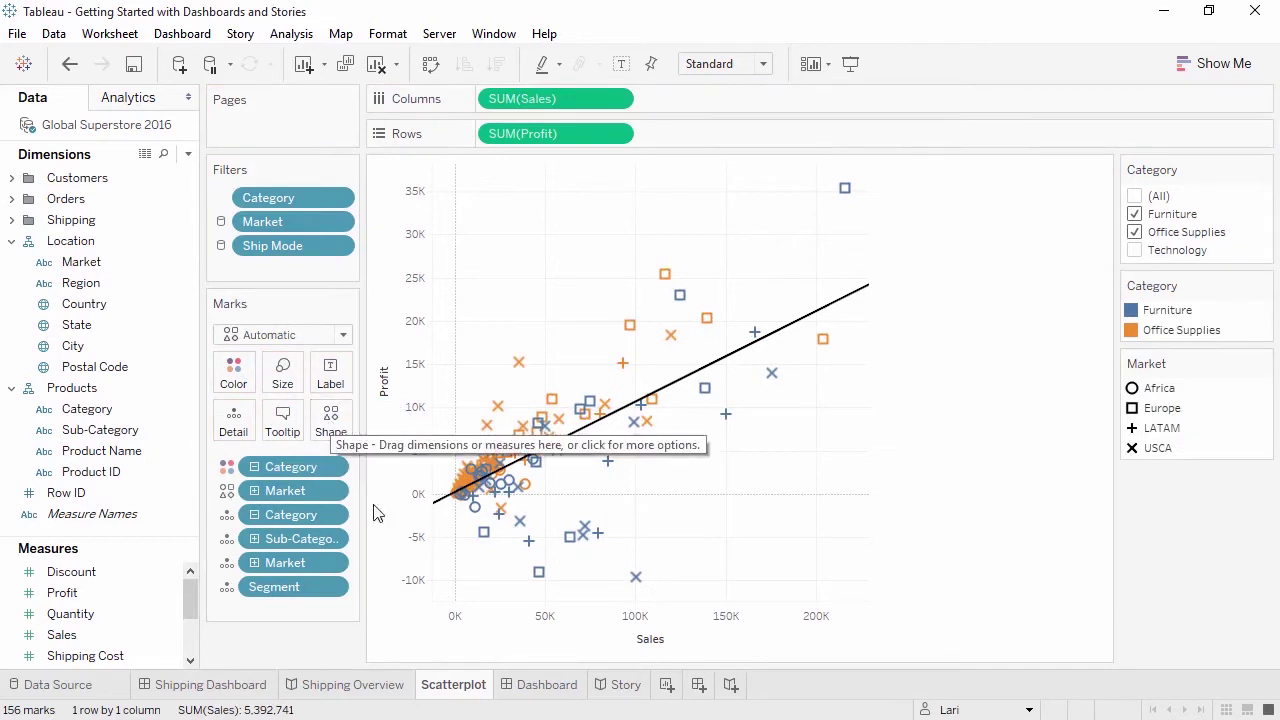
click(530, 686)
click(622, 686)
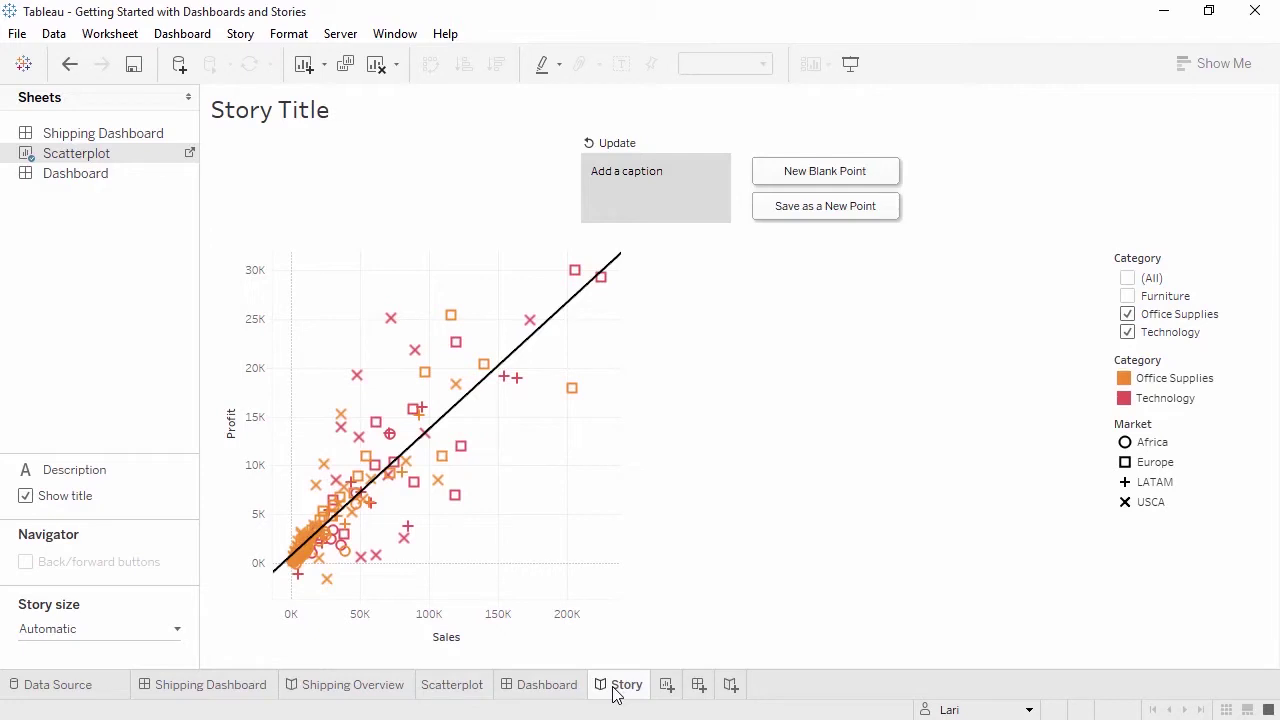
- Duplicate the Scatterplot worksheet as Sheet 10
right_click(468, 689)
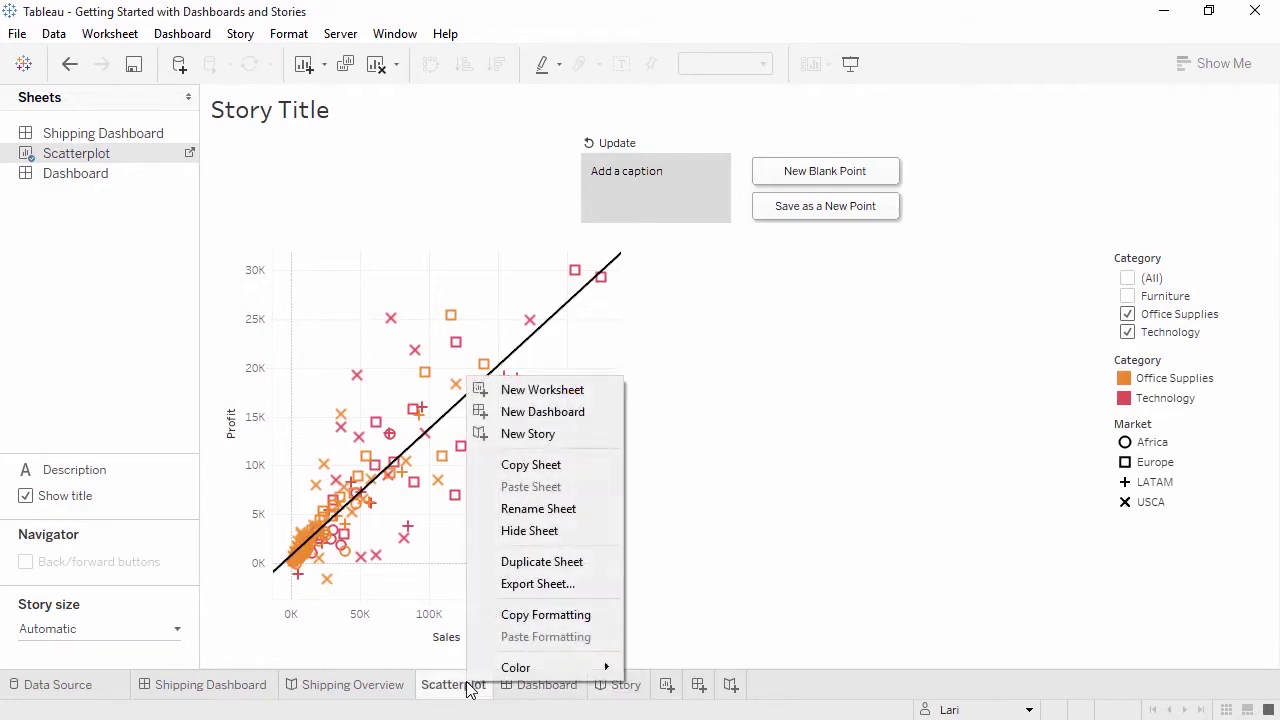
click(518, 564)
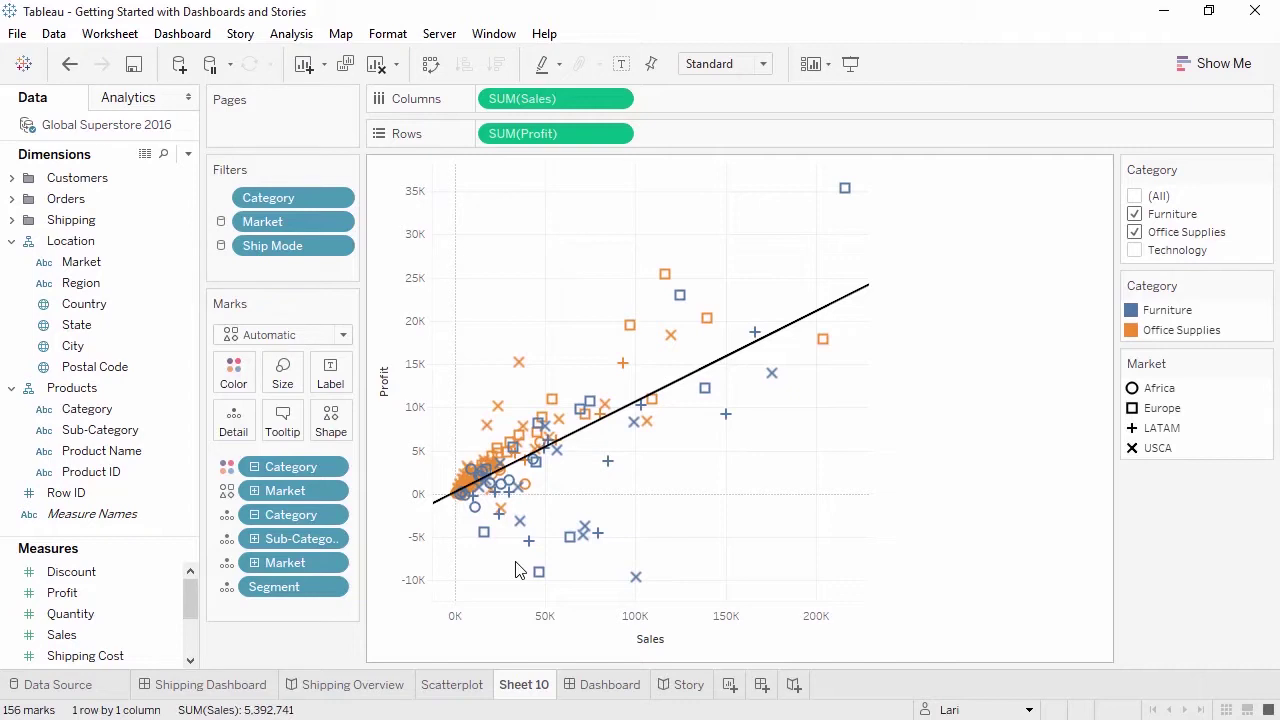
- Hide the Scatterplot sheet, then move to the Dashboard and the Building a Dashboard workbook
right_click(471, 695)
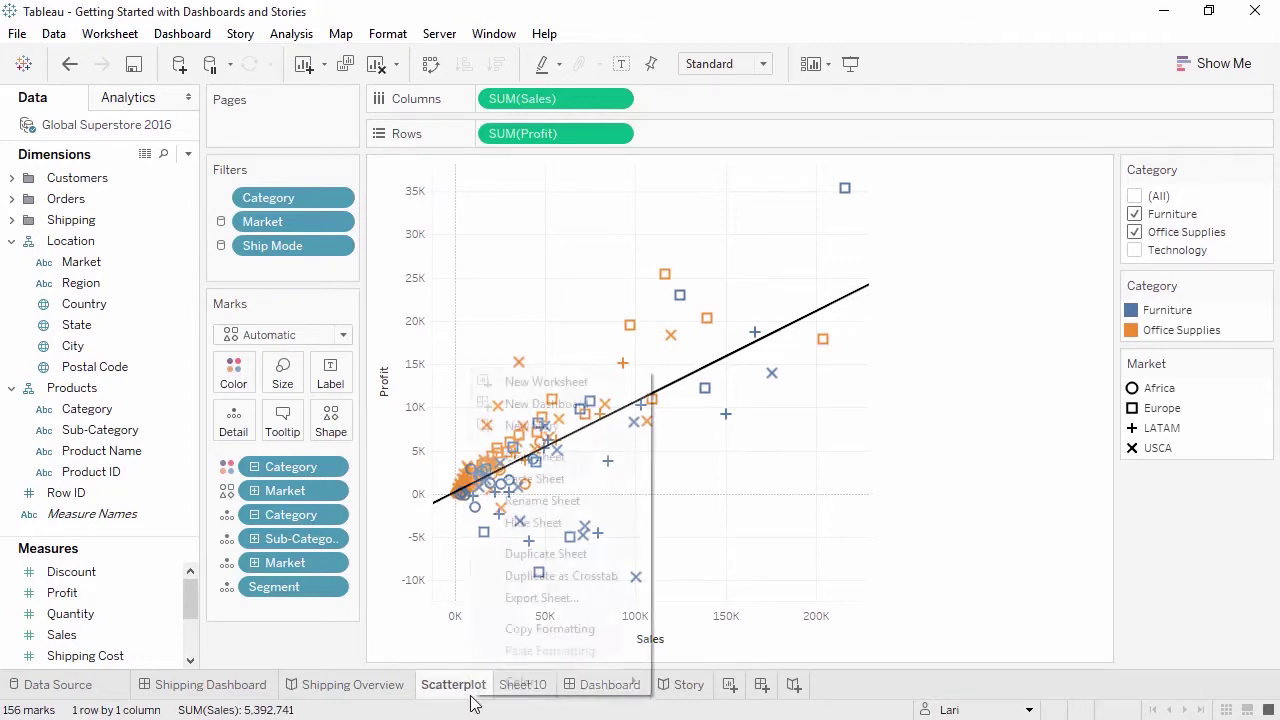
click(557, 527)
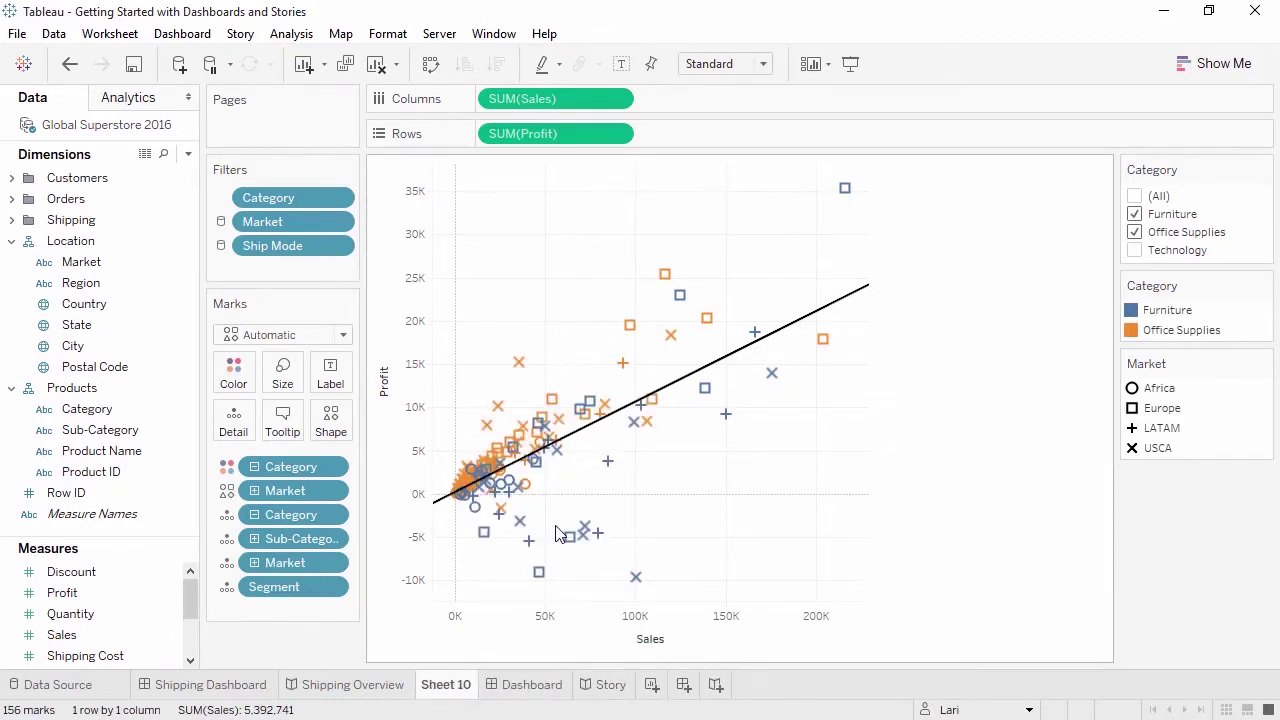
right_click(452, 686)
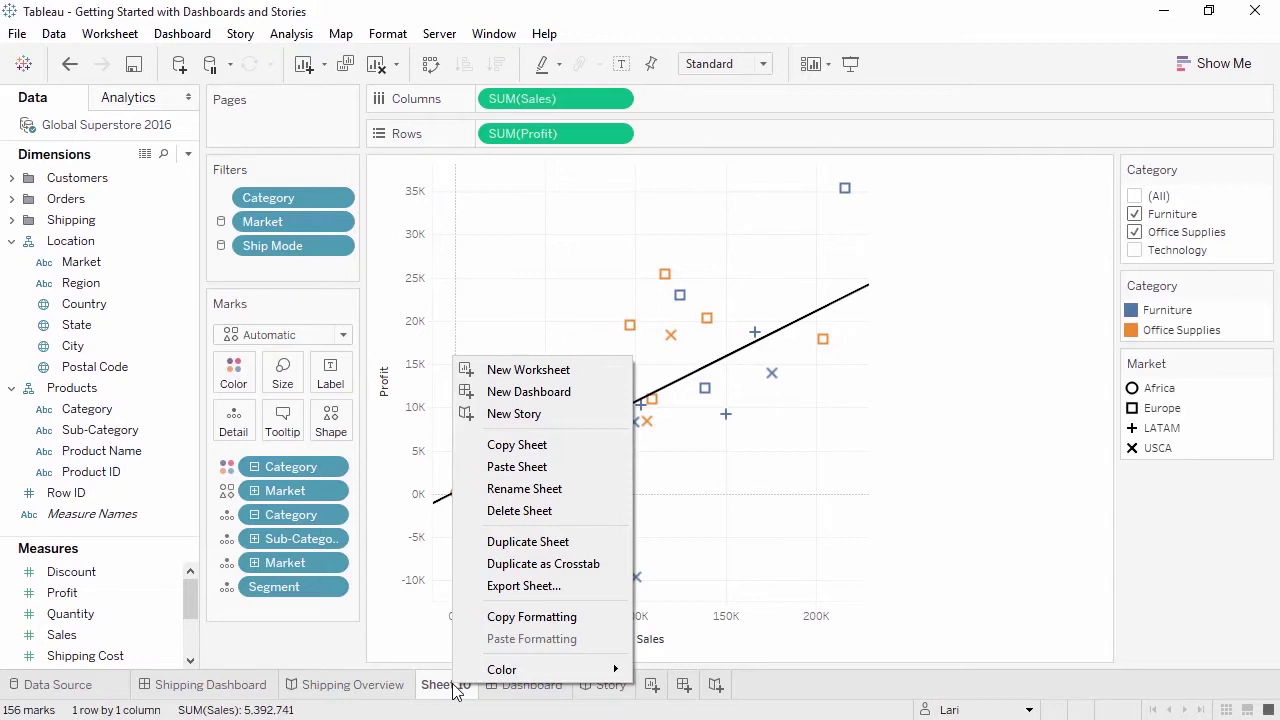
click(500, 695)
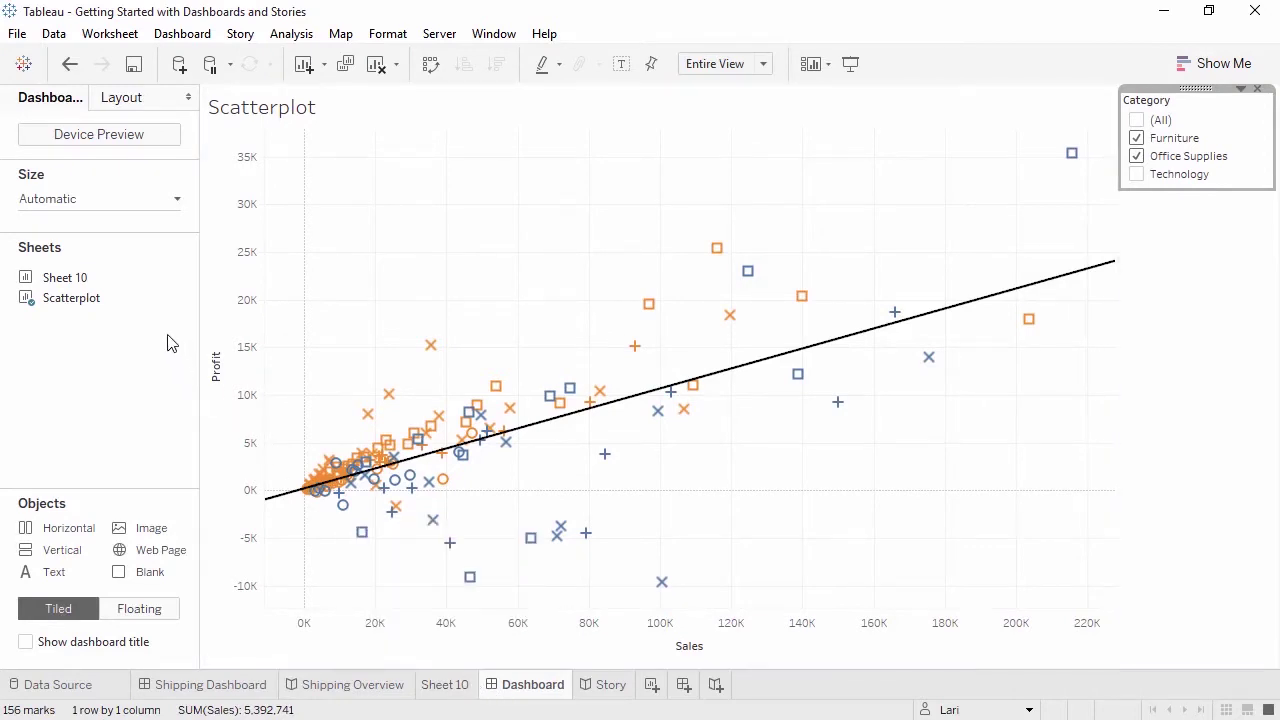
mouse_move(170, 306)
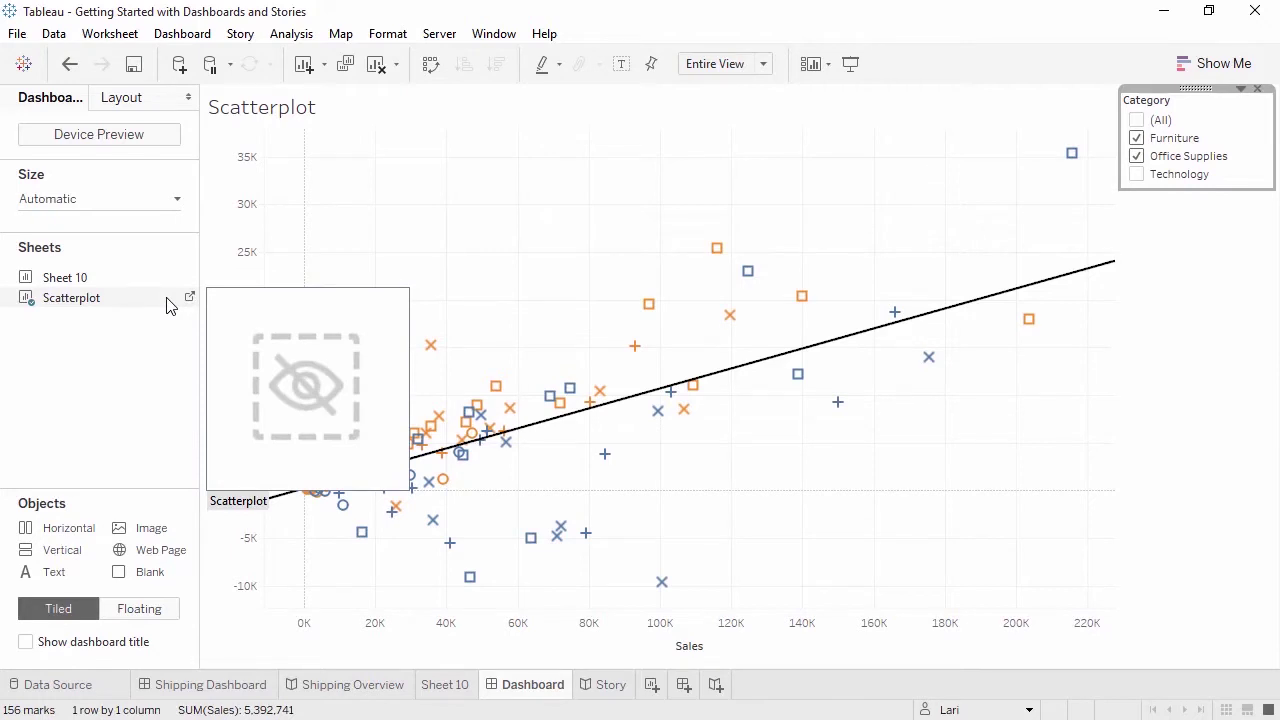
right_click(170, 299)
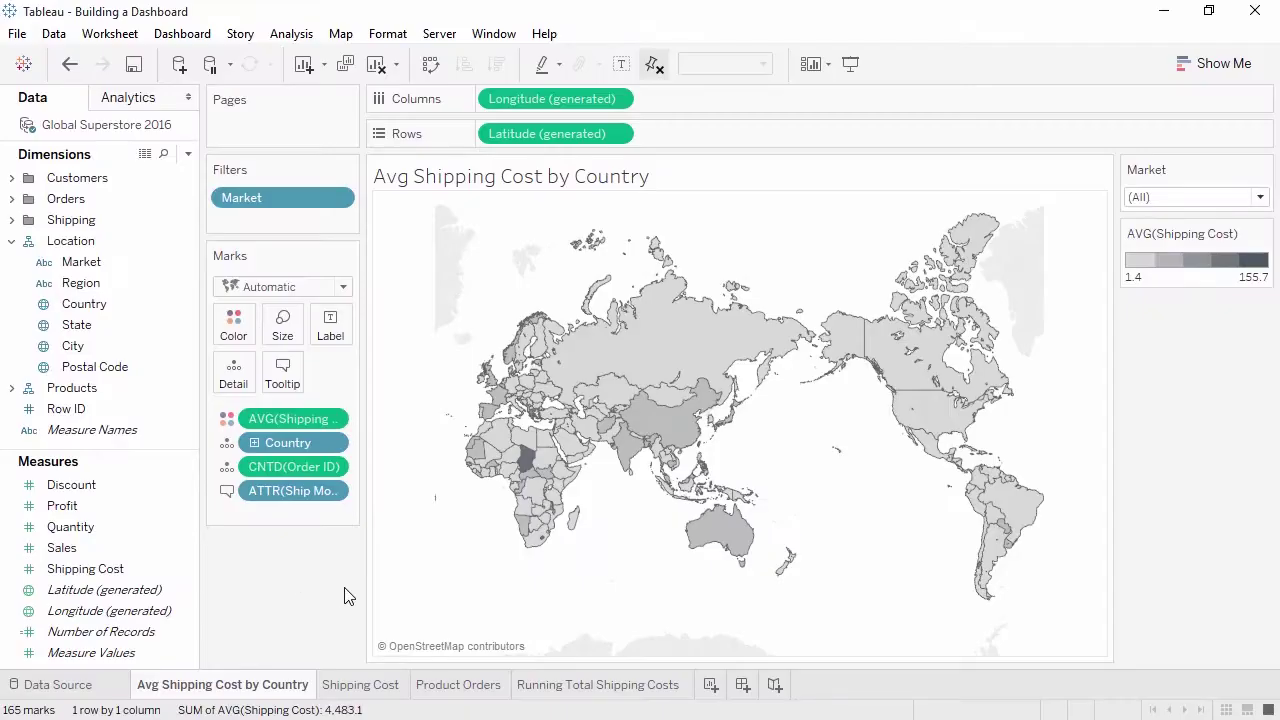
- Create Dashboard 1 and review the Fixed size presets, keeping Desktop Browser
click(748, 690)
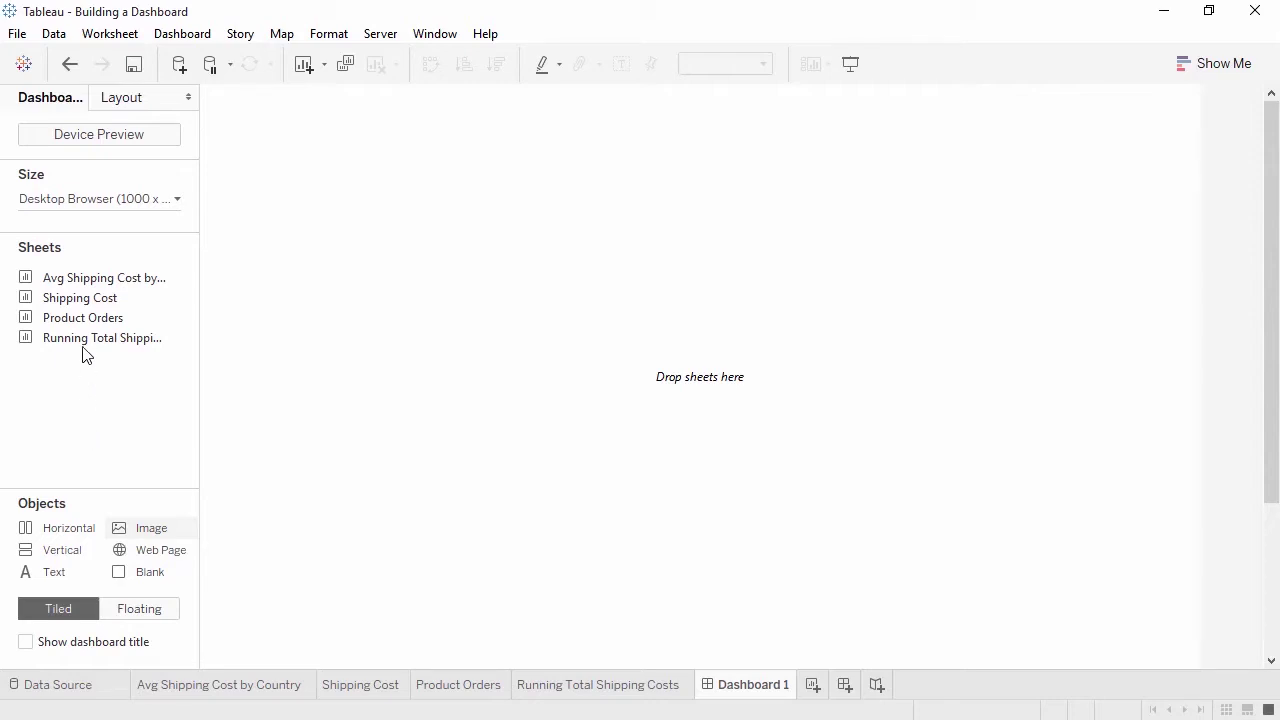
mouse_move(88, 326)
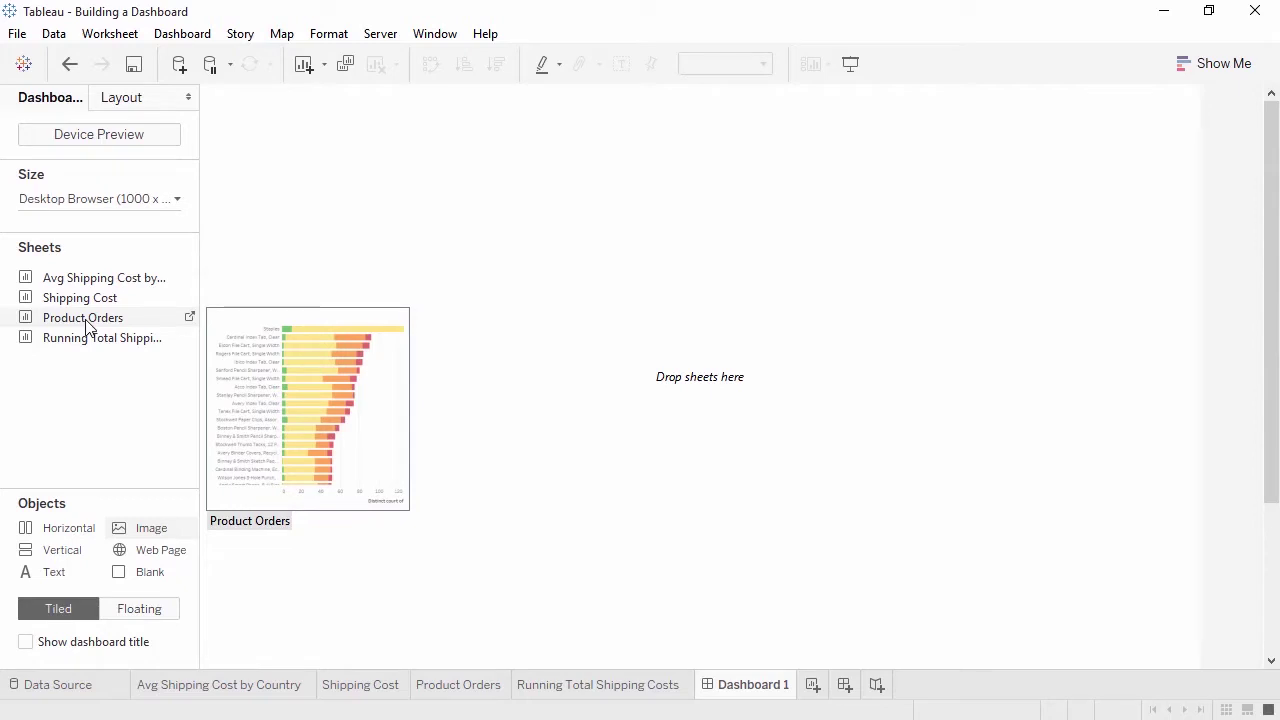
click(95, 200)
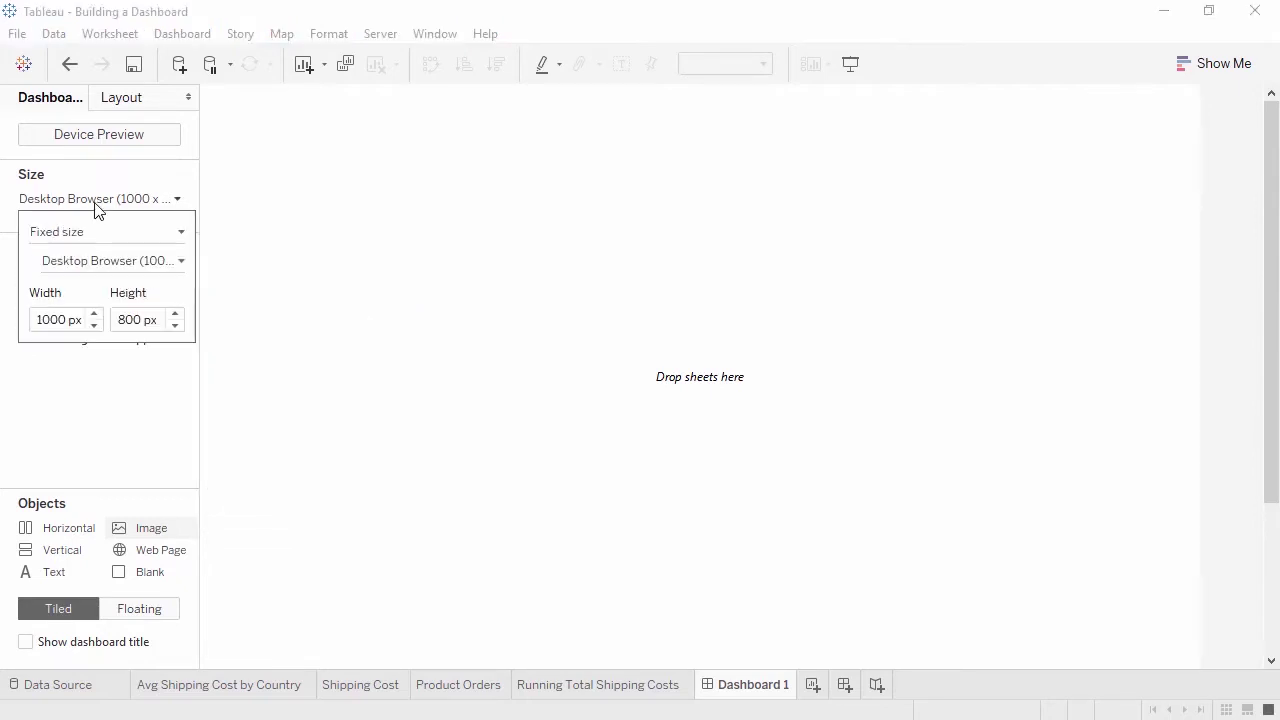
click(102, 233)
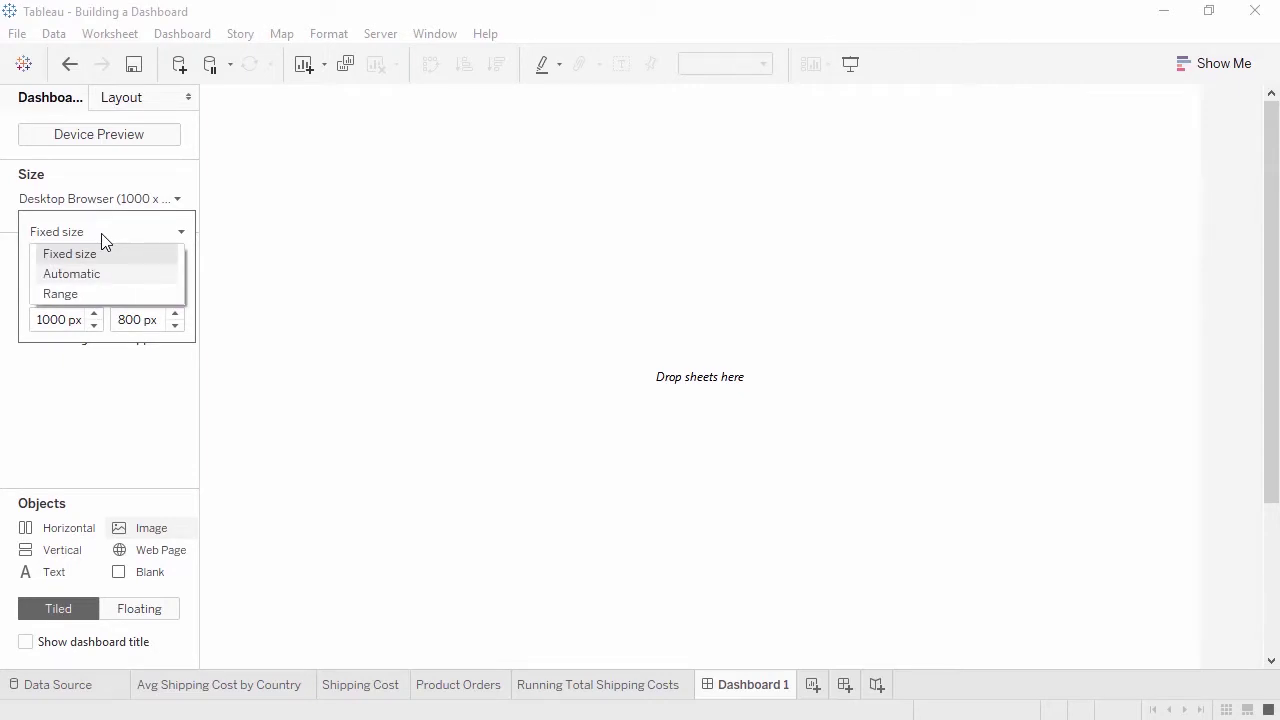
click(102, 253)
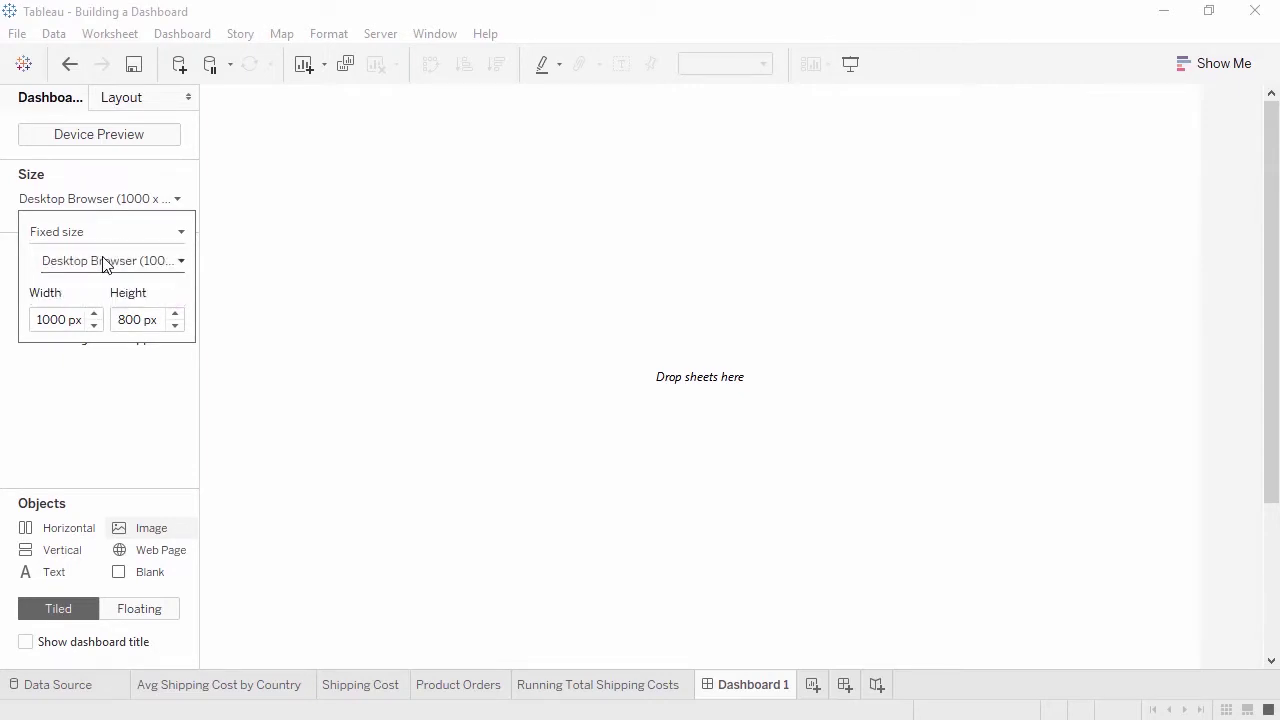
click(104, 263)
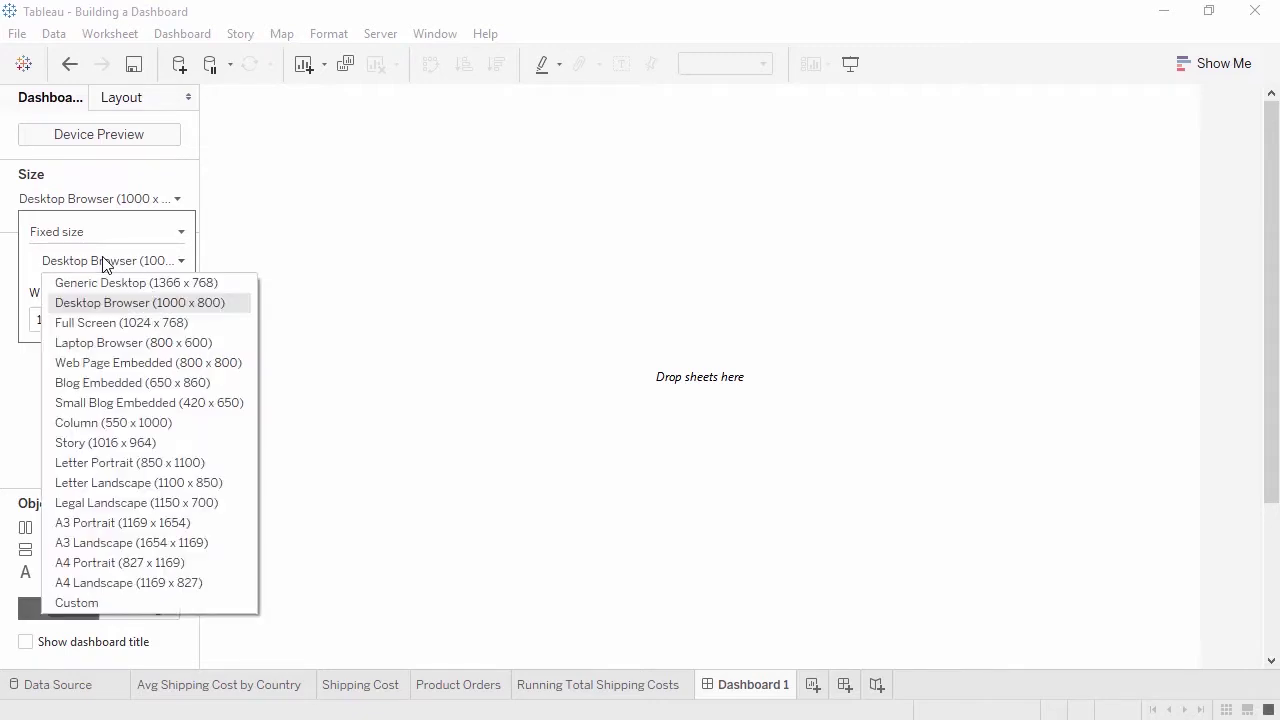
click(104, 263)
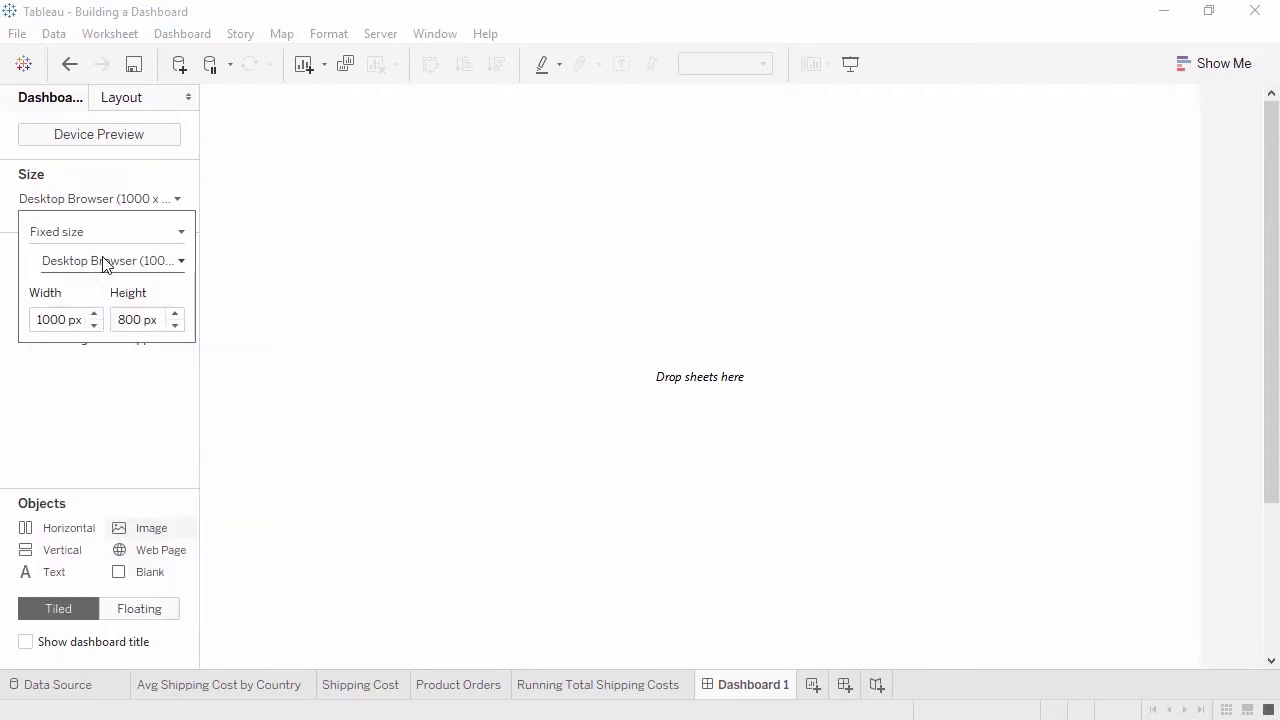
- Try Range, then set the dashboard size to Automatic, and toggle the tablet Device Preview
click(105, 236)
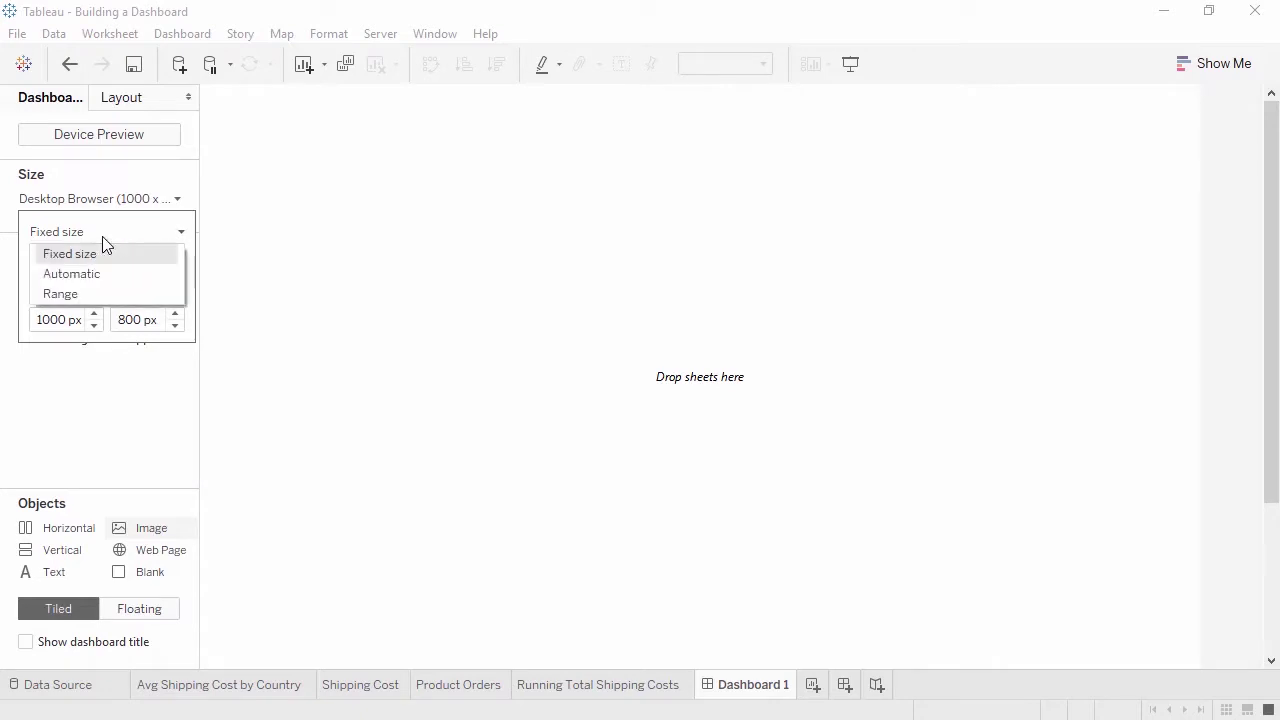
click(104, 292)
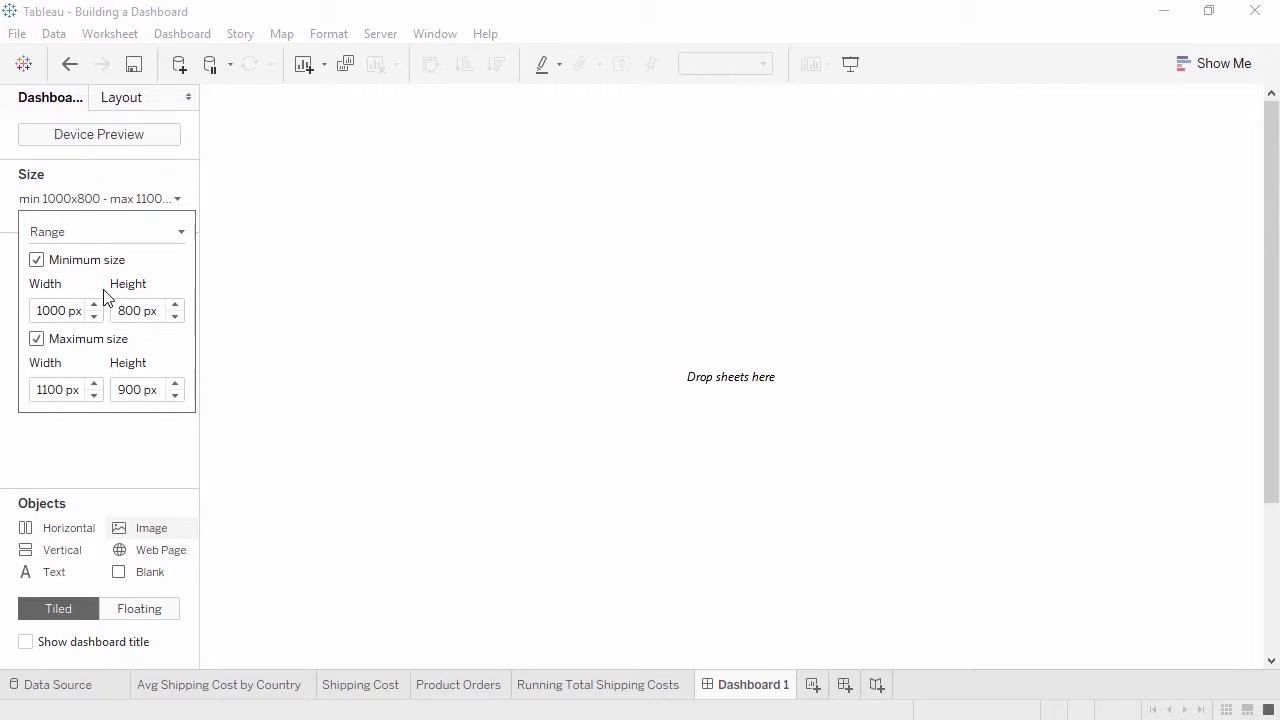
click(104, 237)
click(105, 275)
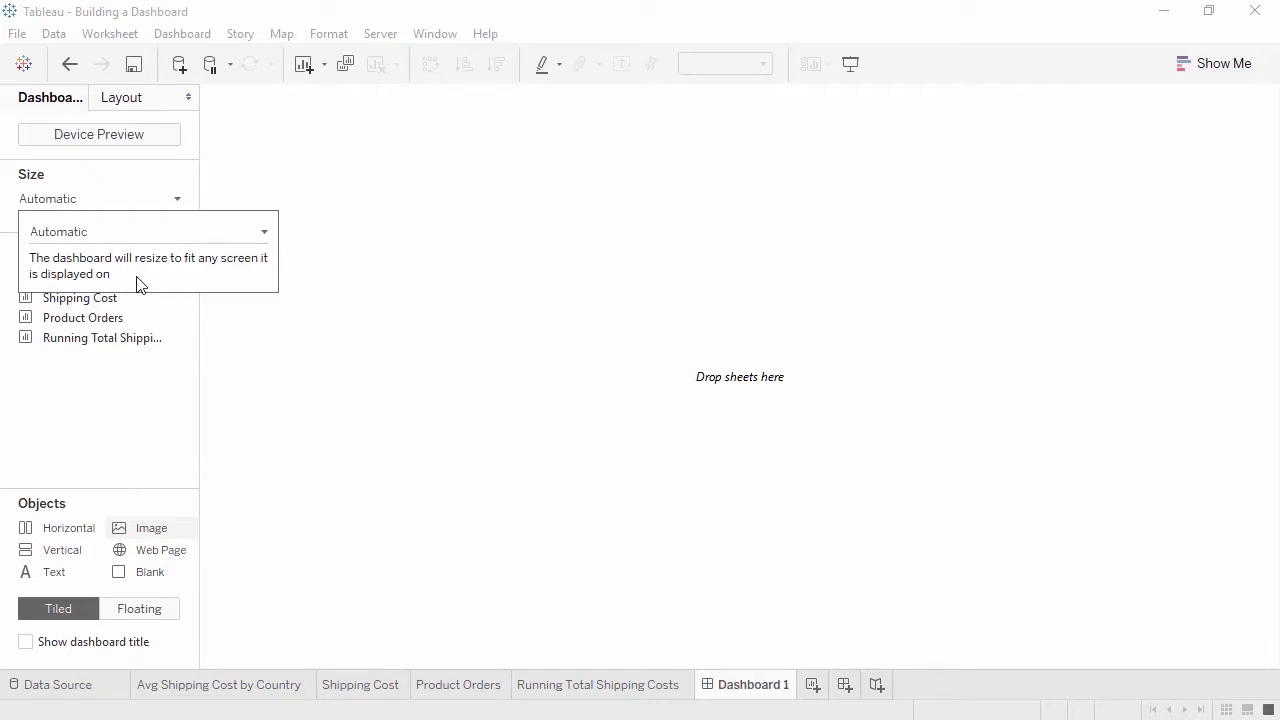
click(138, 141)
click(138, 141)
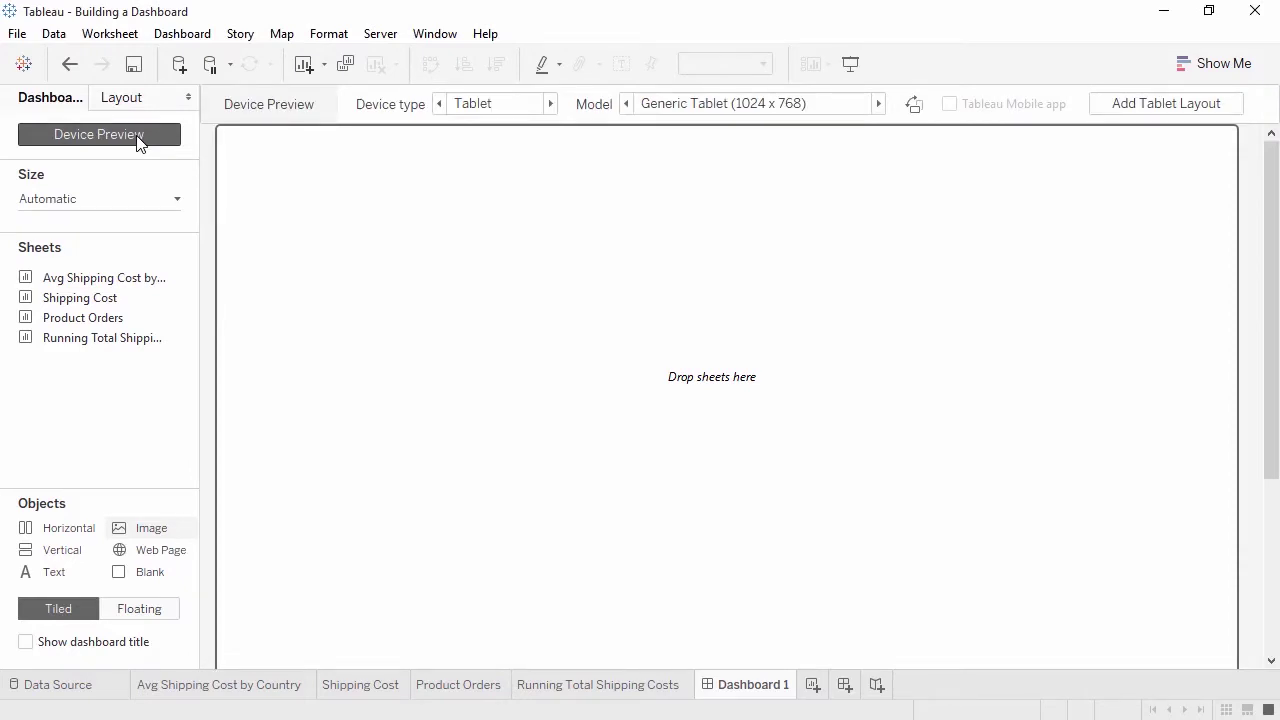
click(138, 141)
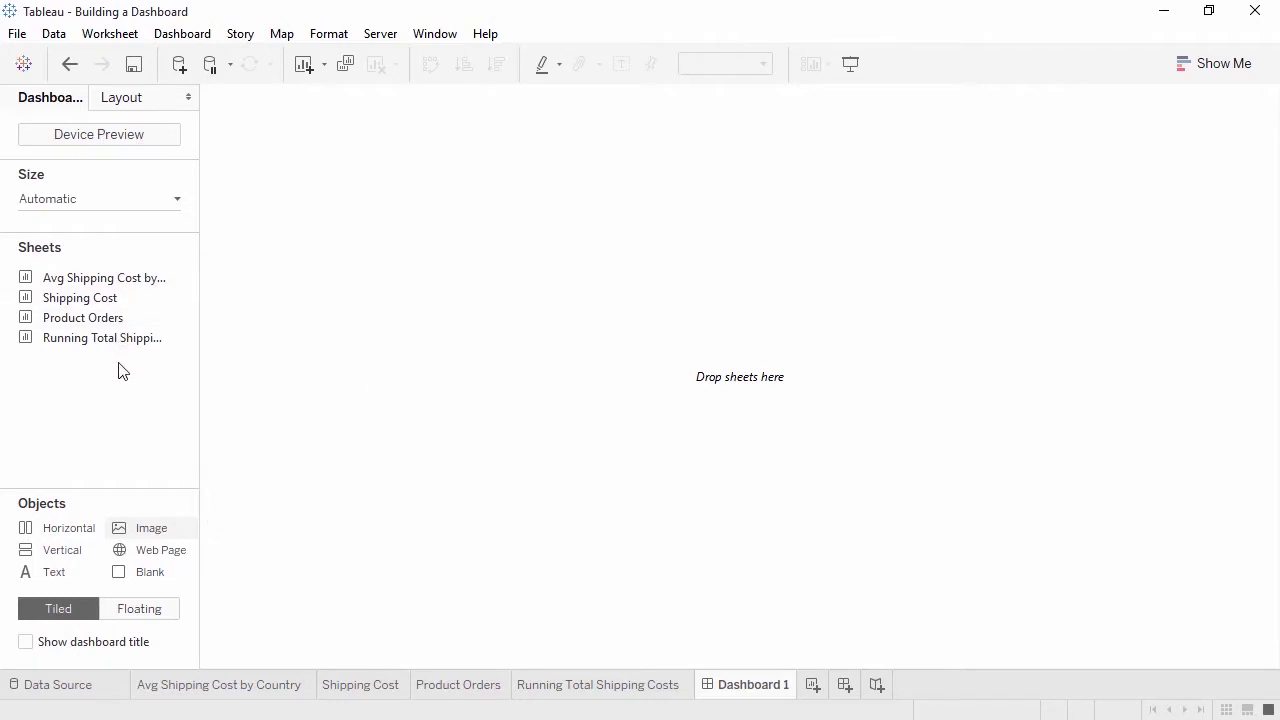
- Place Running Total Shipping Costs on Dashboard 1 and drop the Shipping Cost chart below it
drag(120, 338, 300, 302)
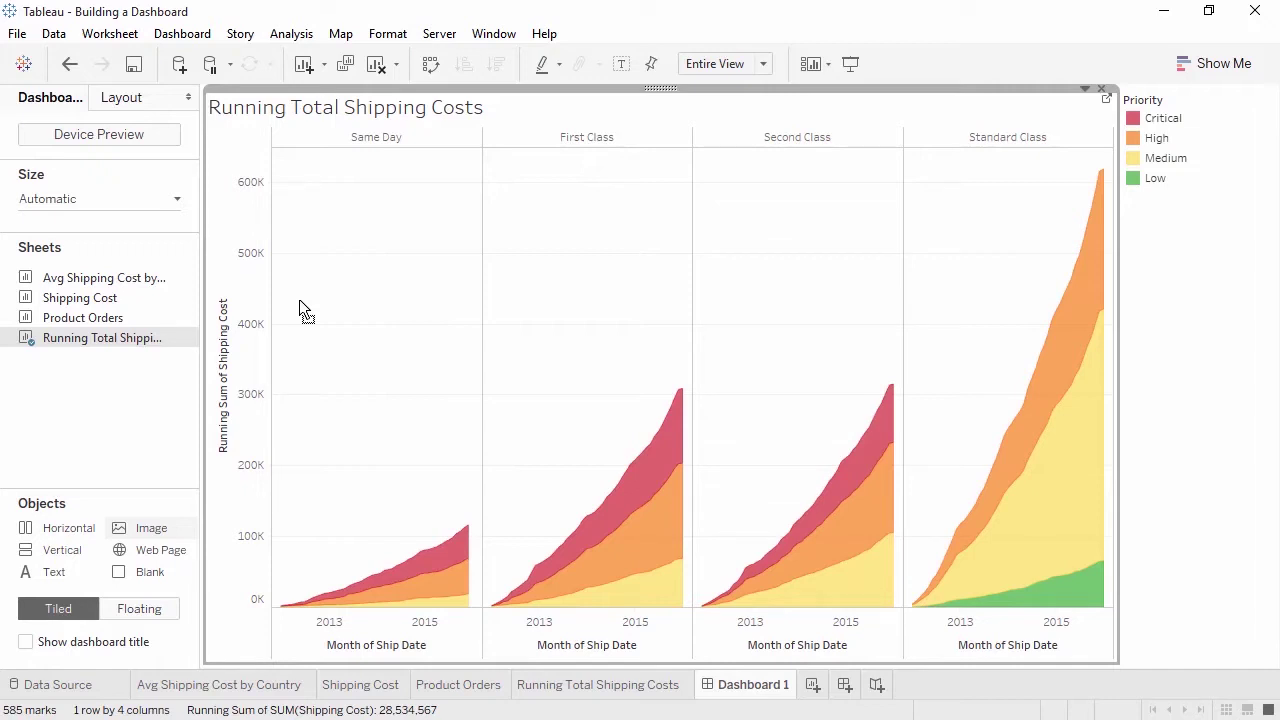
drag(171, 300, 293, 278)
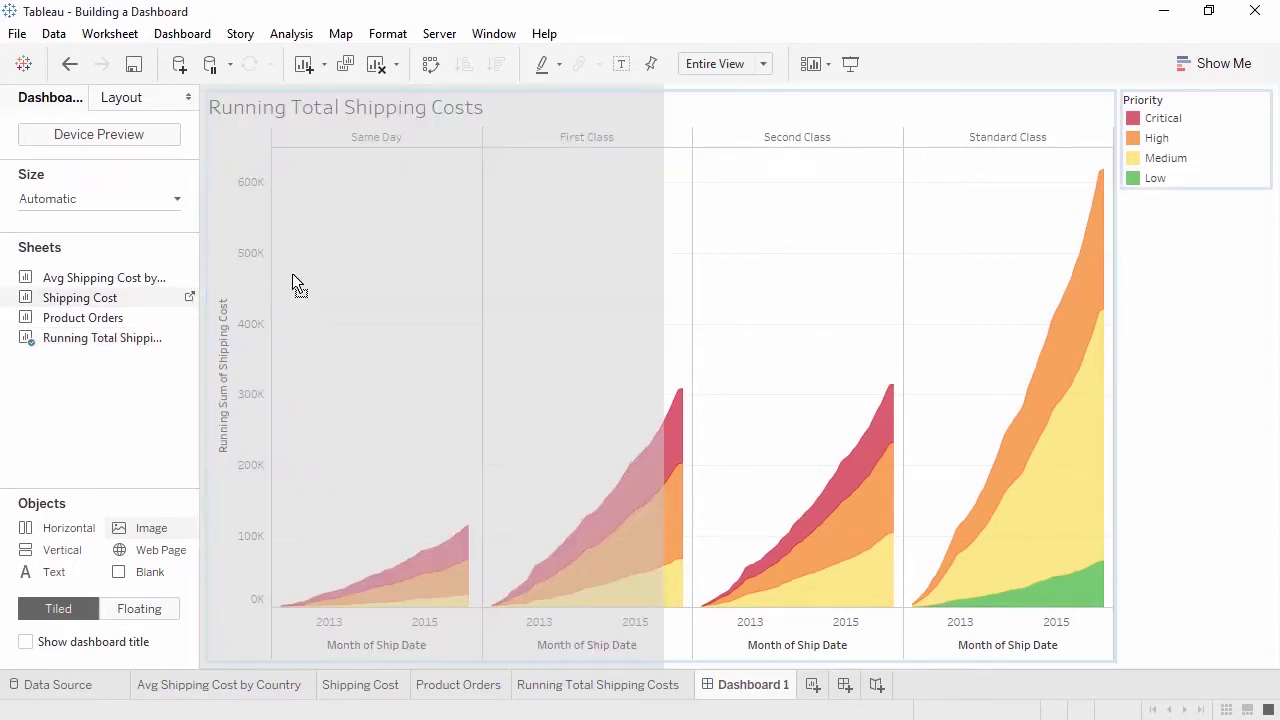
drag(444, 246, 479, 232)
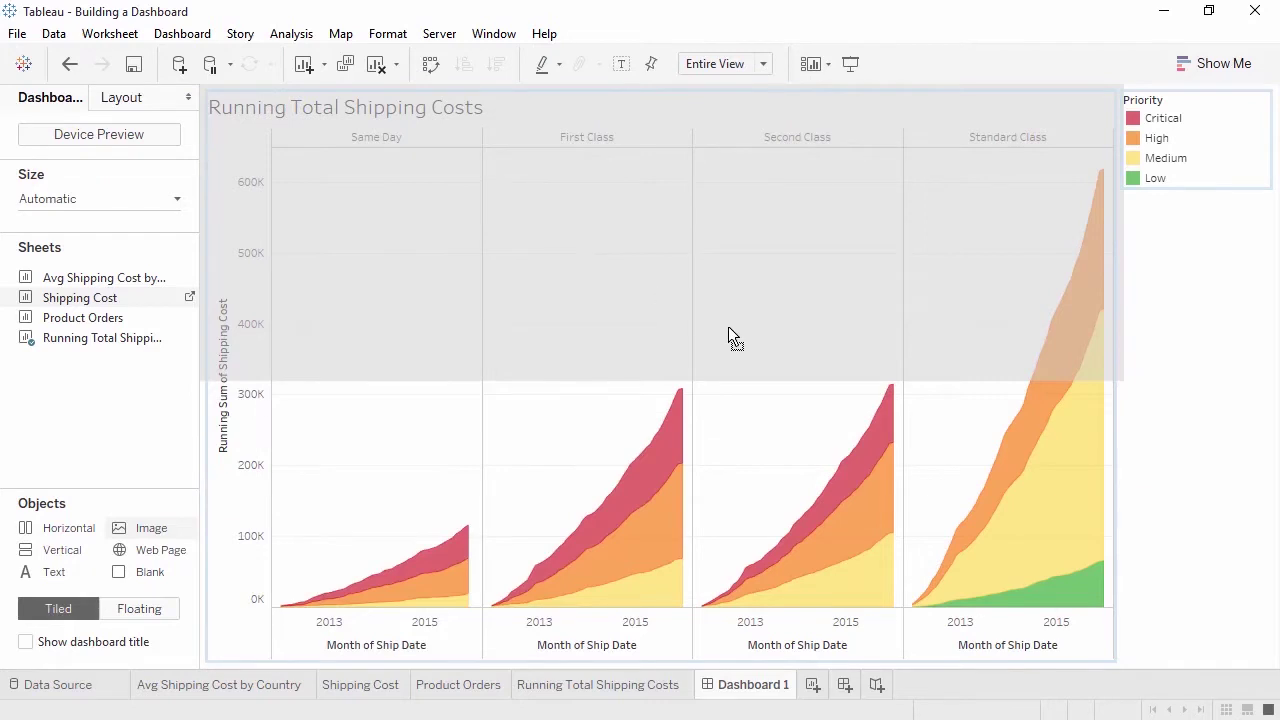
drag(732, 331, 746, 345)
drag(762, 398, 730, 478)
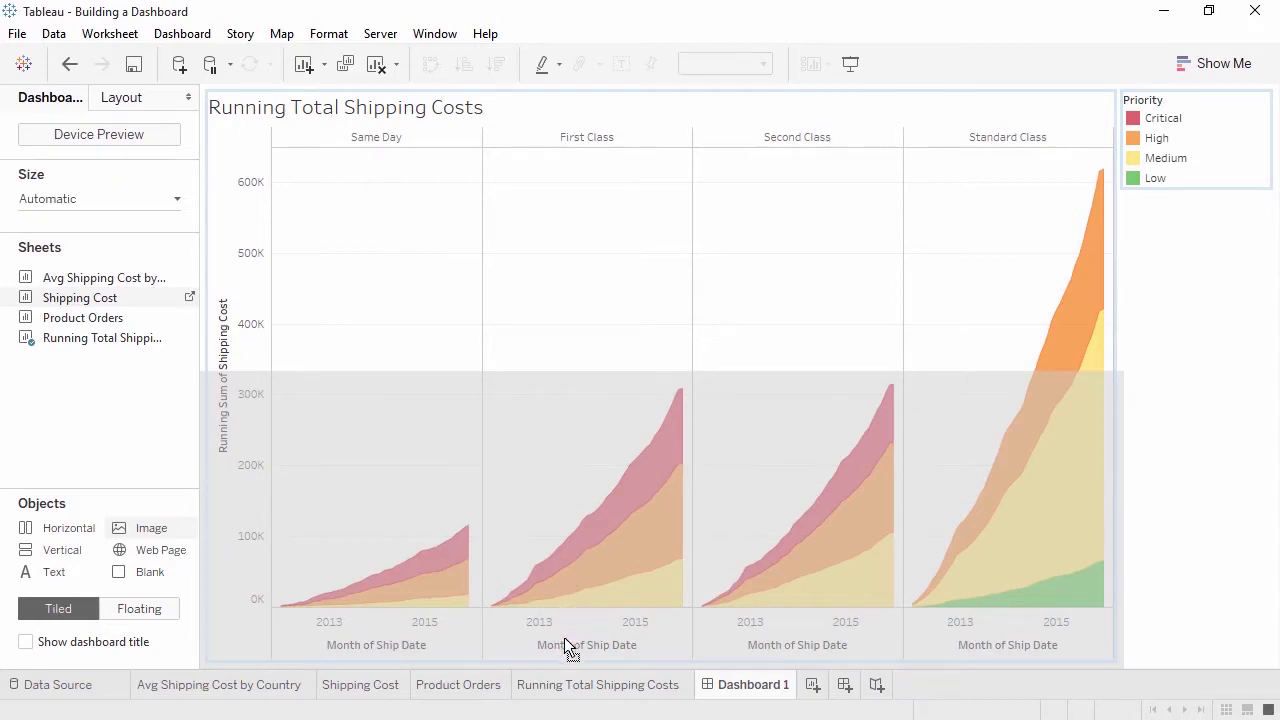
drag(564, 659, 564, 665)
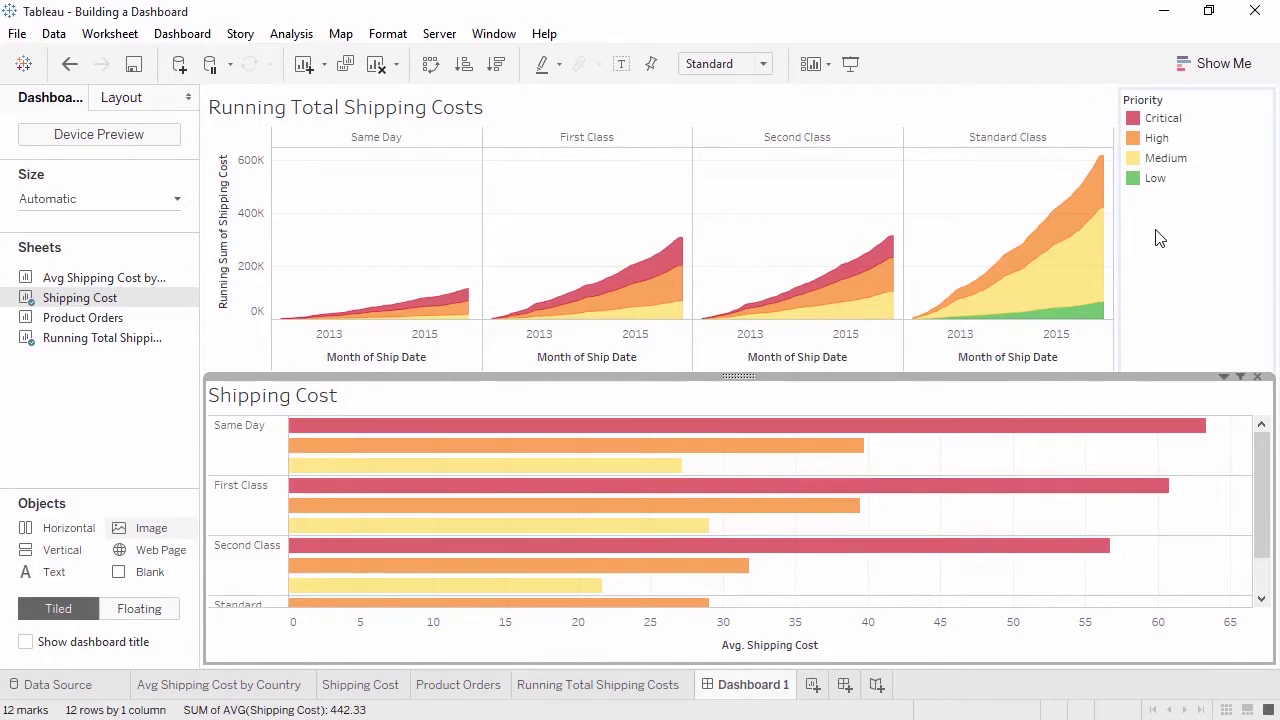
click(1158, 143)
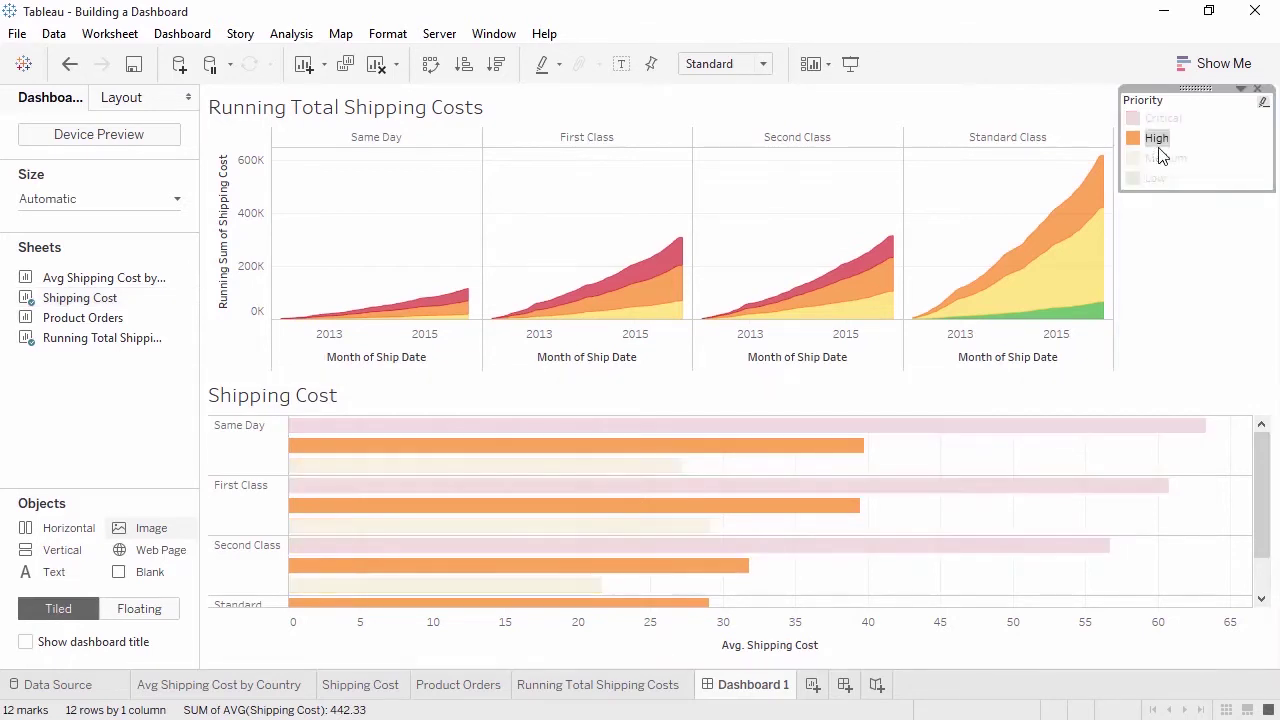
click(1160, 150)
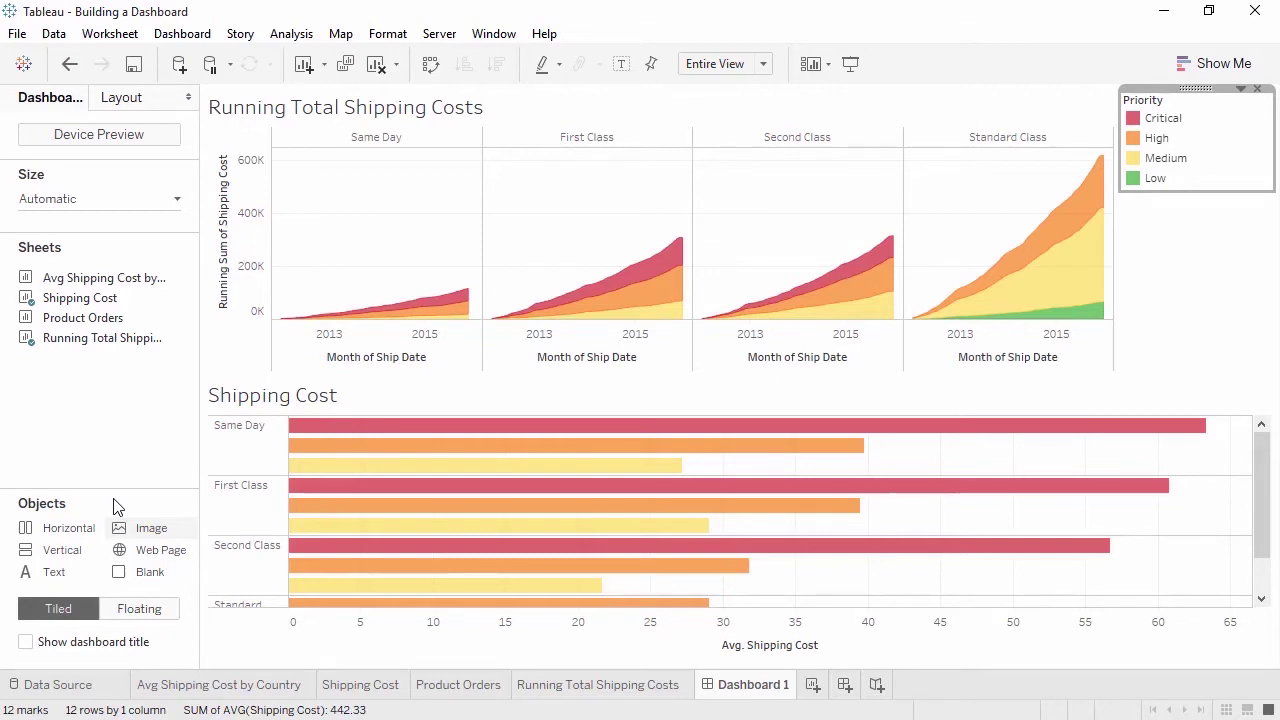
- Show the dashboard title and change it from Dashboard 1 to 'Shipping Dashboard'
click(25, 643)
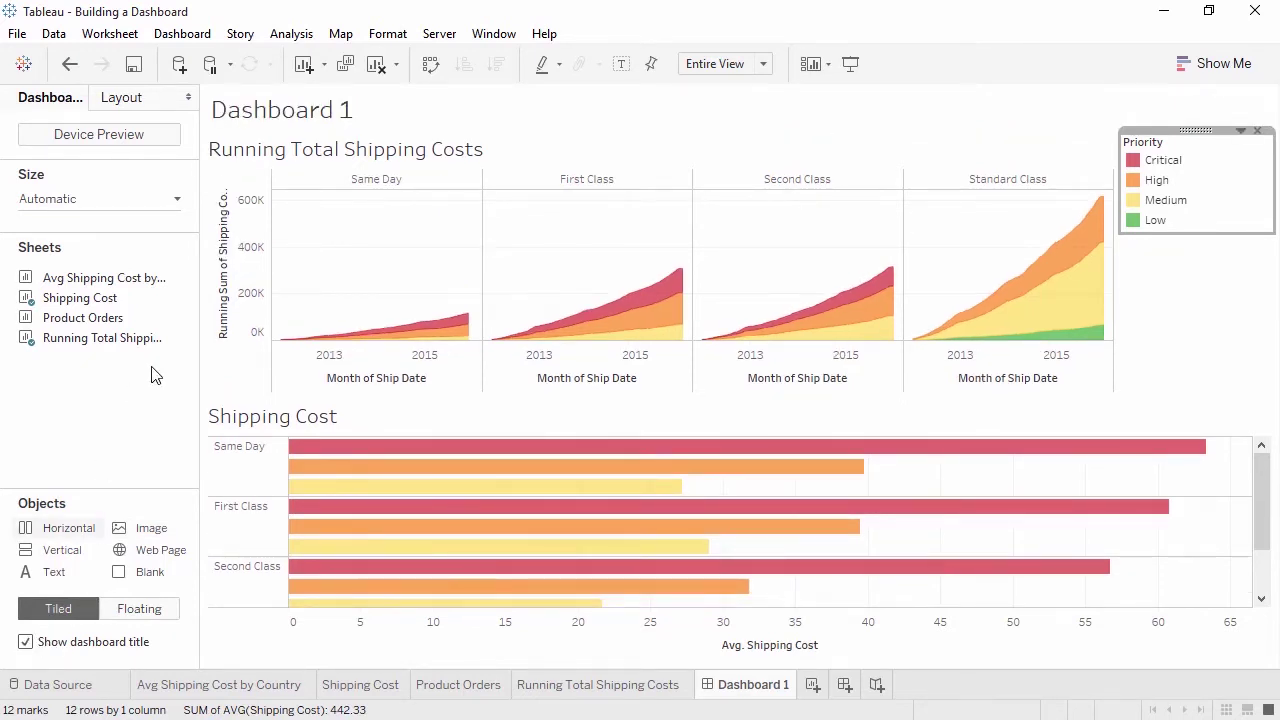
click(275, 112)
double_click(275, 112)
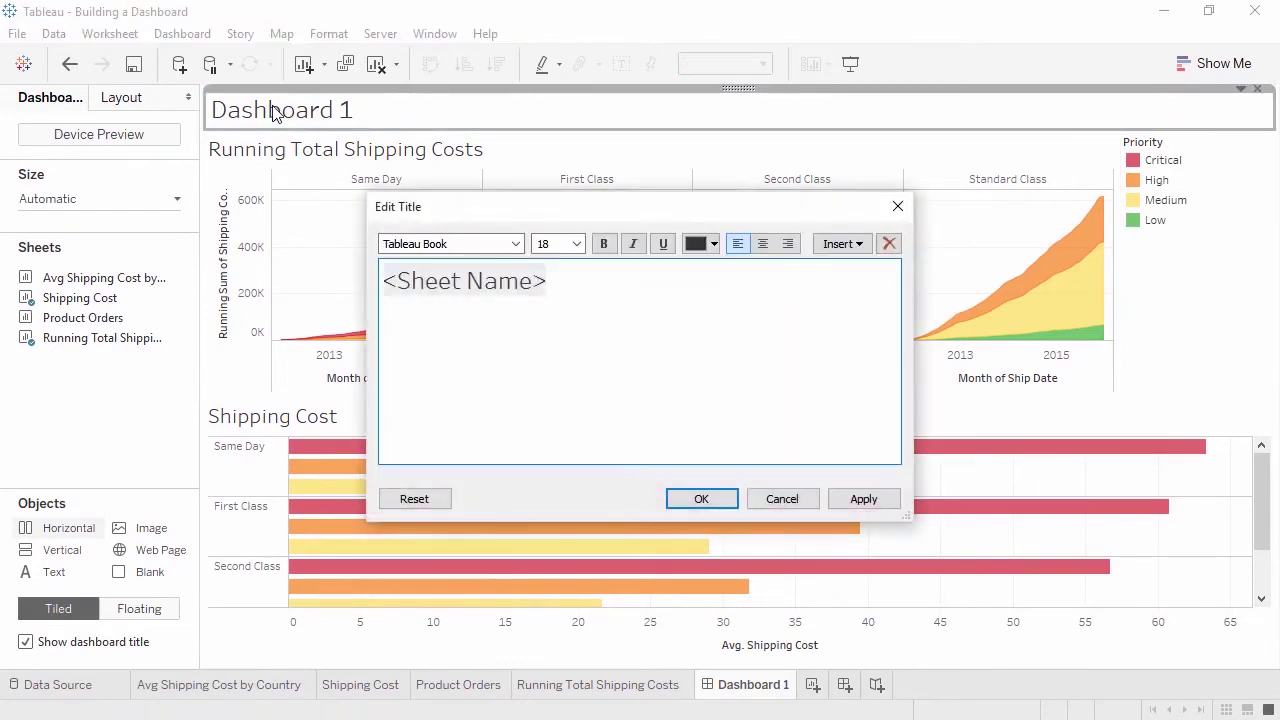
drag(548, 282, 380, 280)
text(Shipping Dashboard)
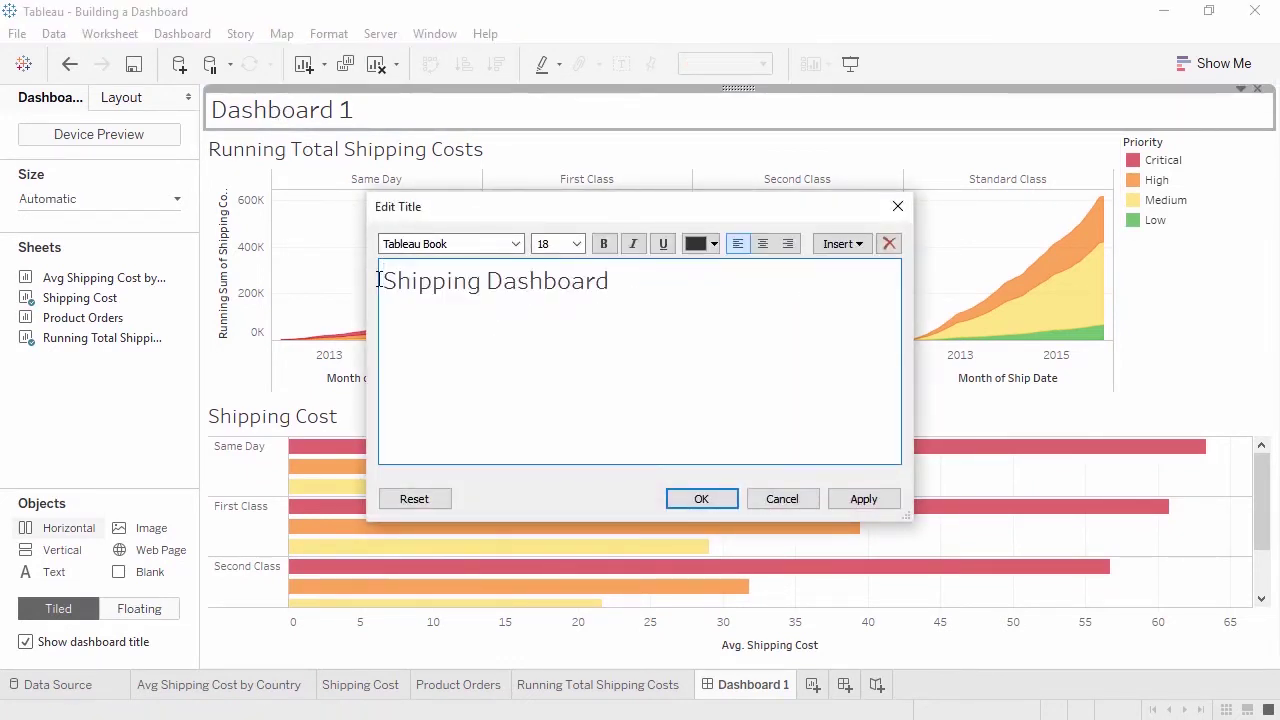
click(684, 498)
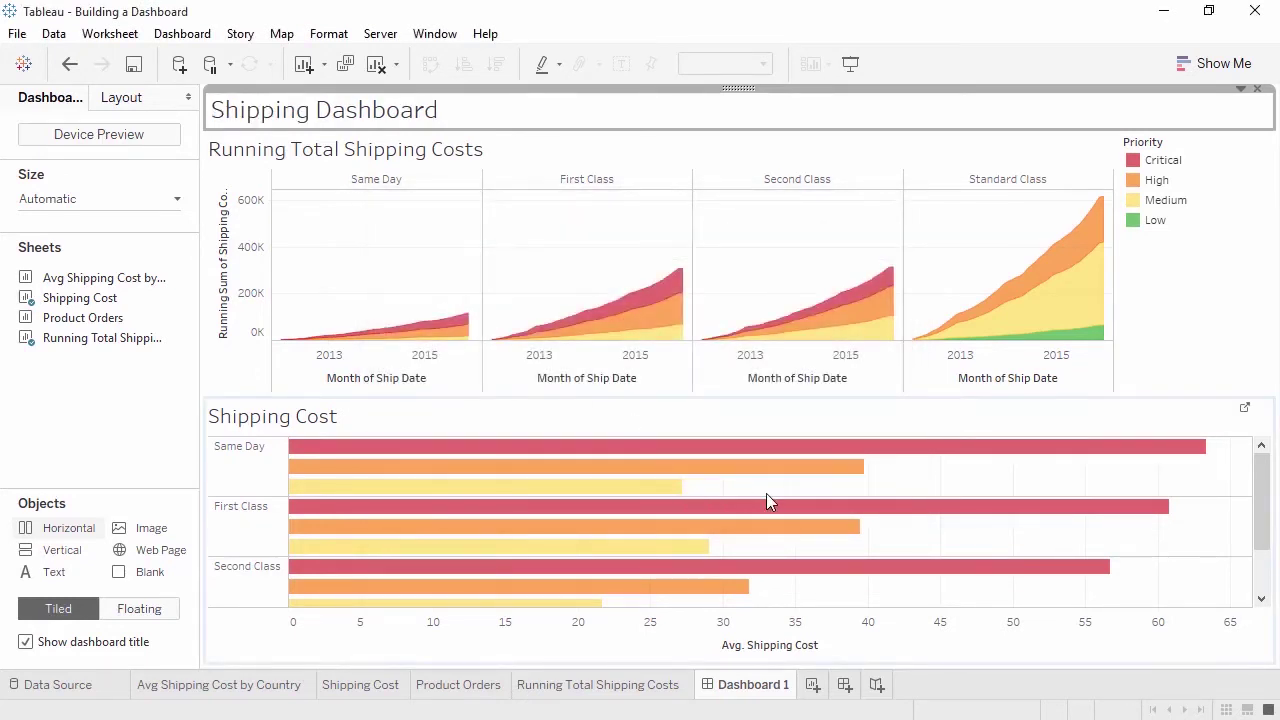
- Try giving the Shipping Cost chart more height, then undo the resize
mouse_move(1258, 473)
mouse_down()
mouse_move(1265, 512)
mouse_move(1270, 465)
mouse_up()
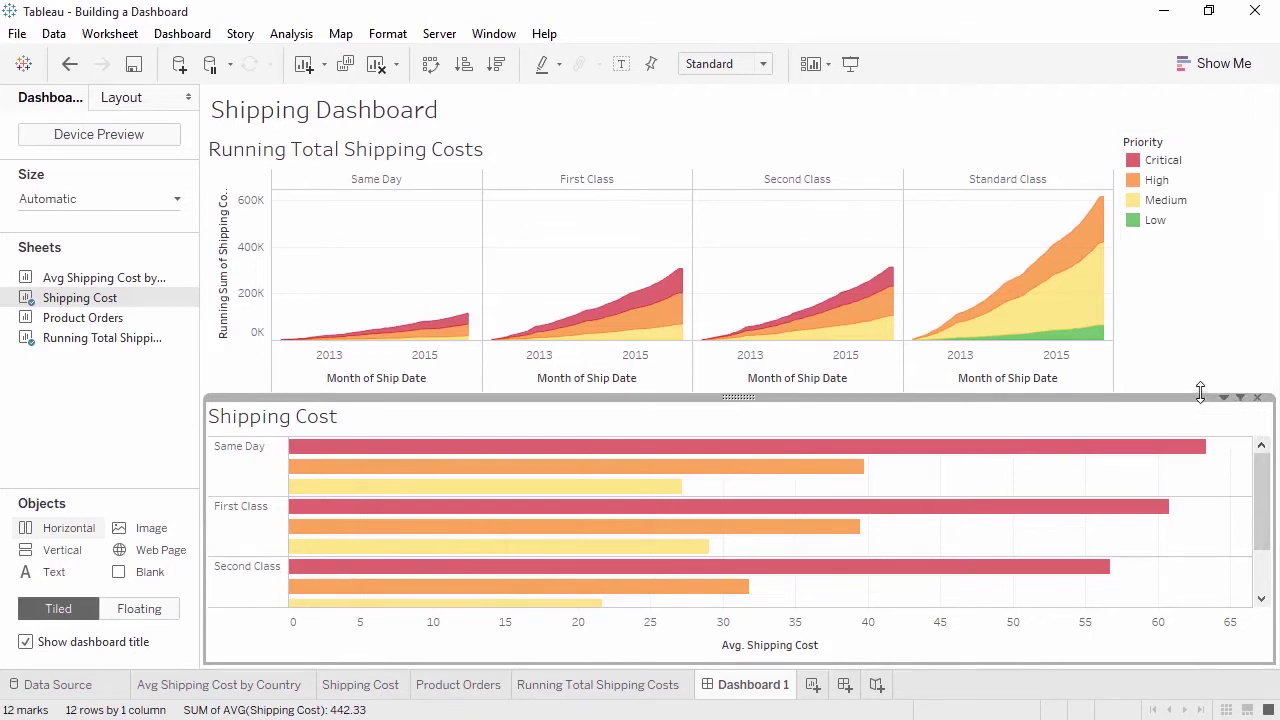
drag(1200, 392, 1197, 352)
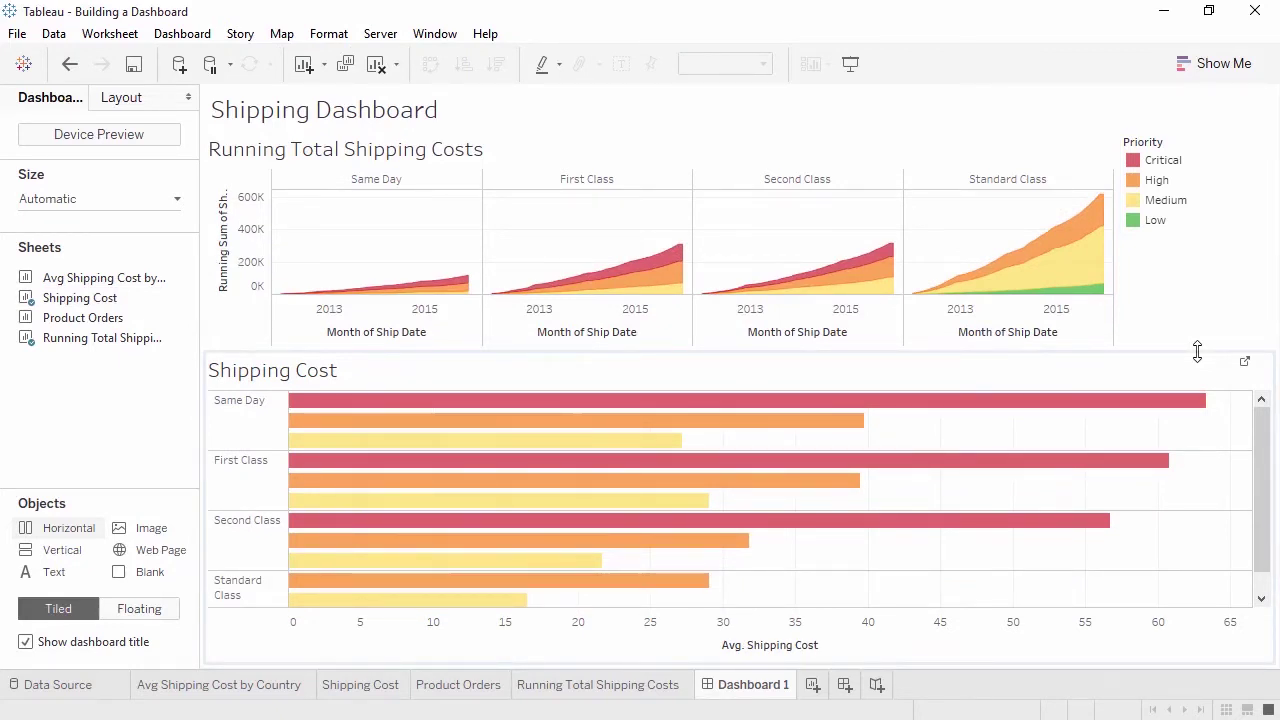
click(68, 65)
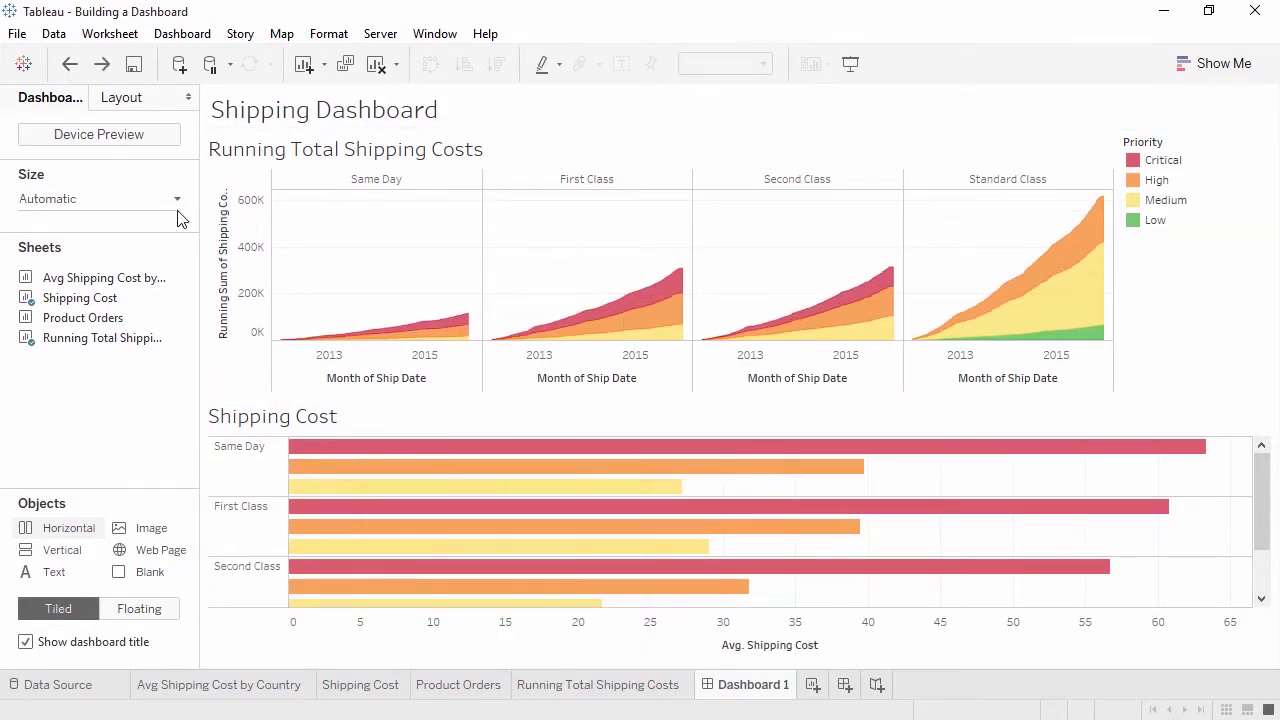
- Set the Shipping Cost chart to Fit > Entire View so Standard Class also shows
click(1092, 427)
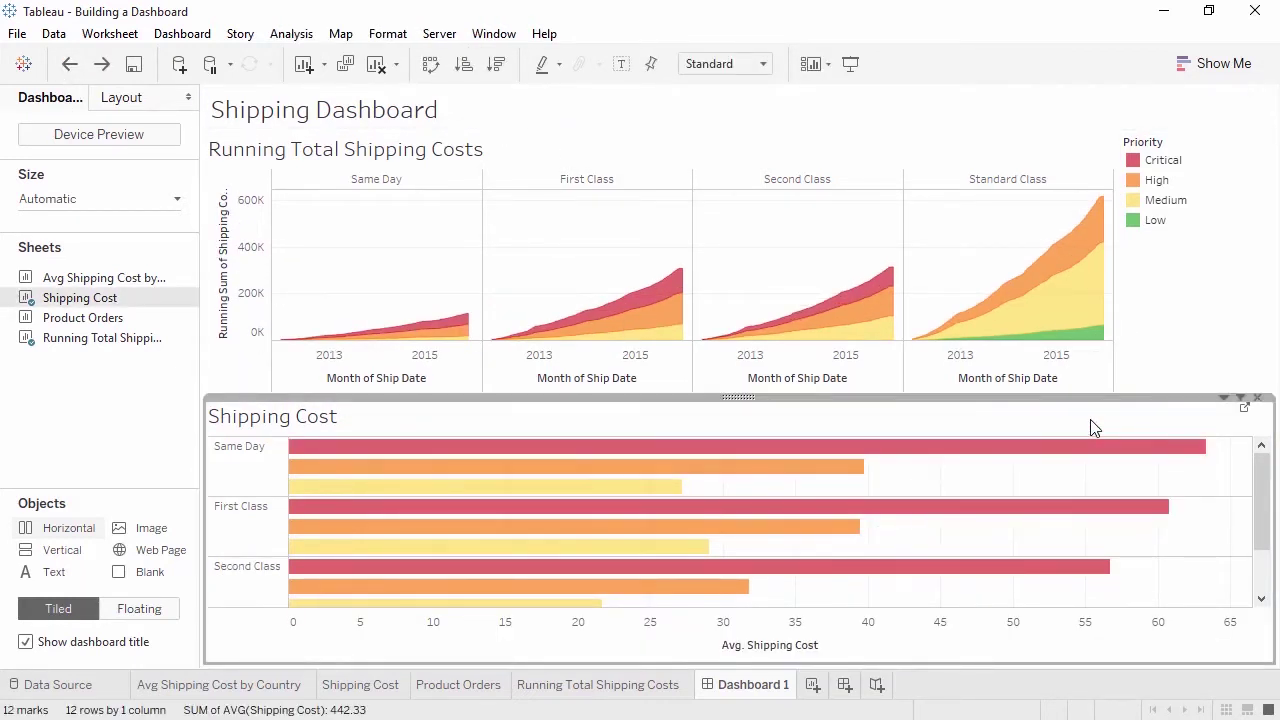
click(1223, 400)
mouse_move(1189, 392)
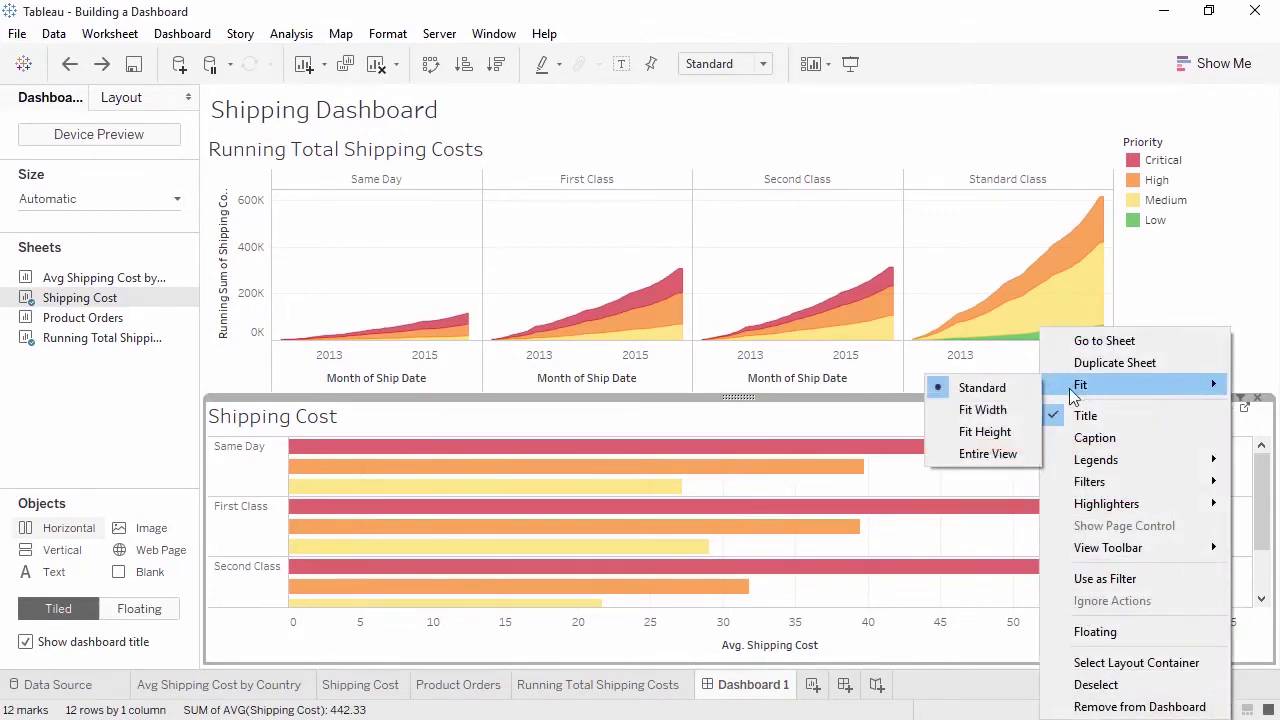
click(1000, 453)
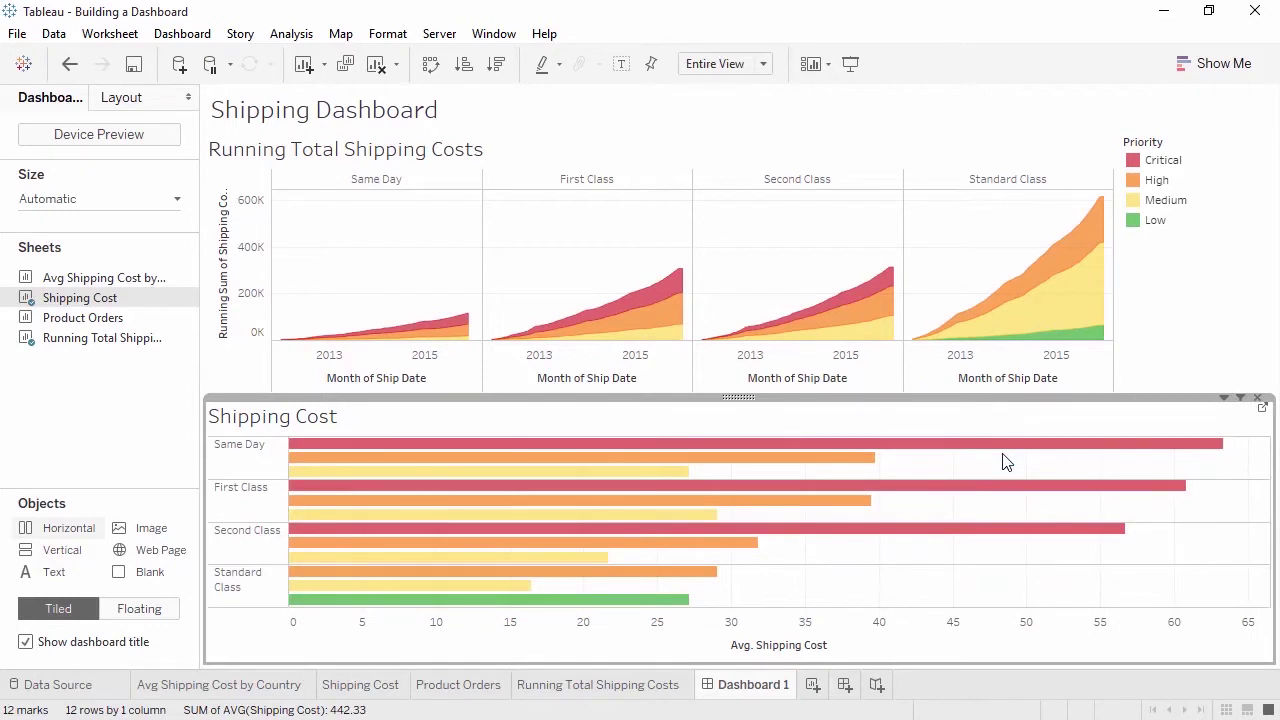
click(1223, 399)
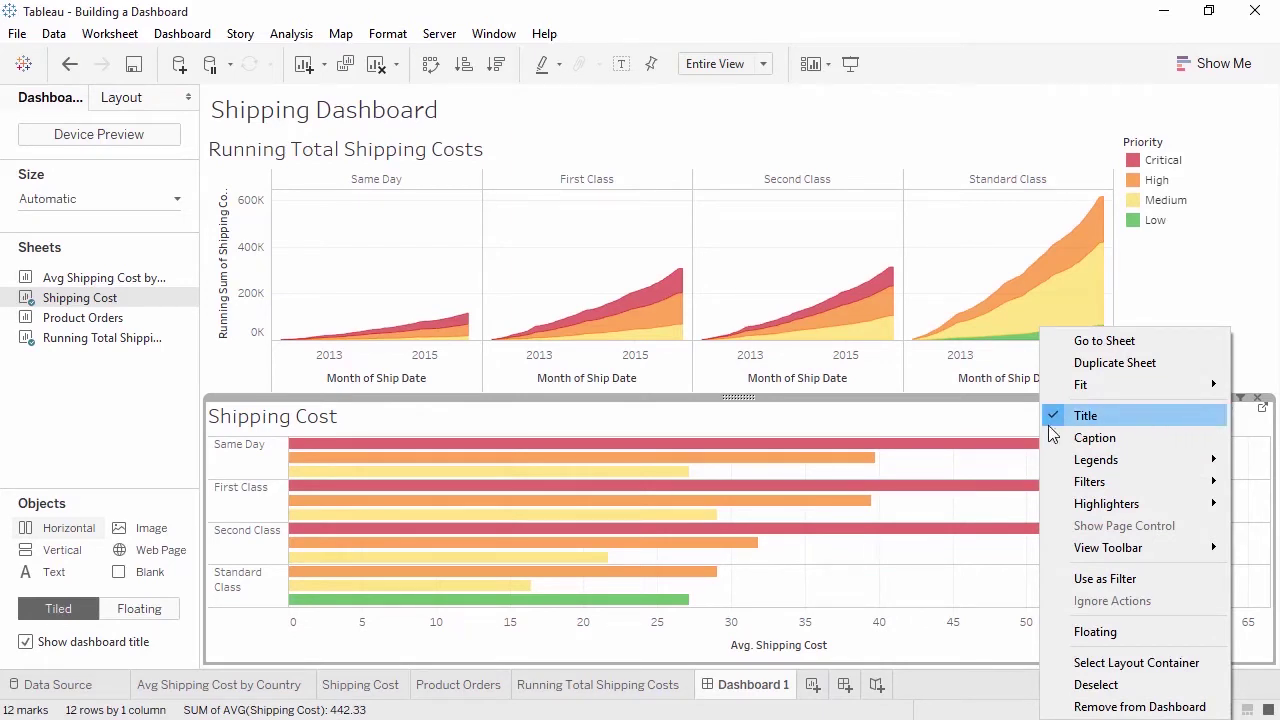
click(1018, 427)
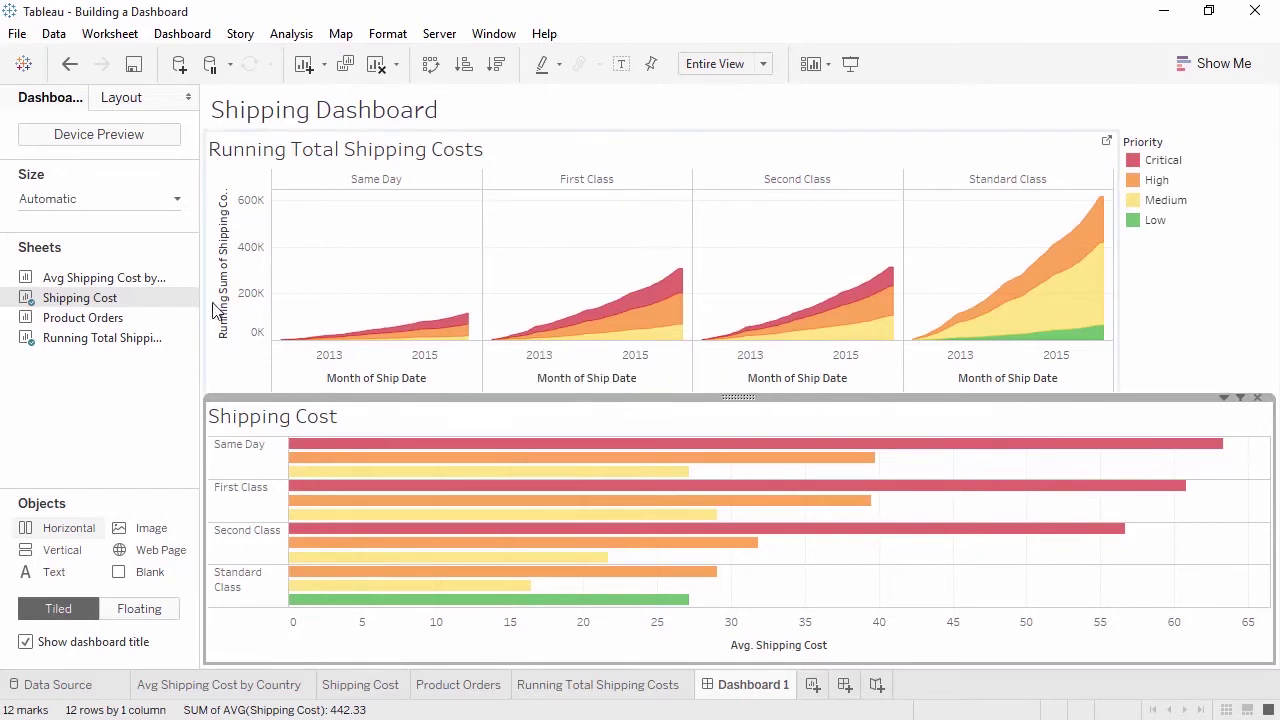
- Add the Avg Shipping Cost by Country map beside the bars and remove its Avg. Shipping Cost legend
drag(150, 279, 104, 285)
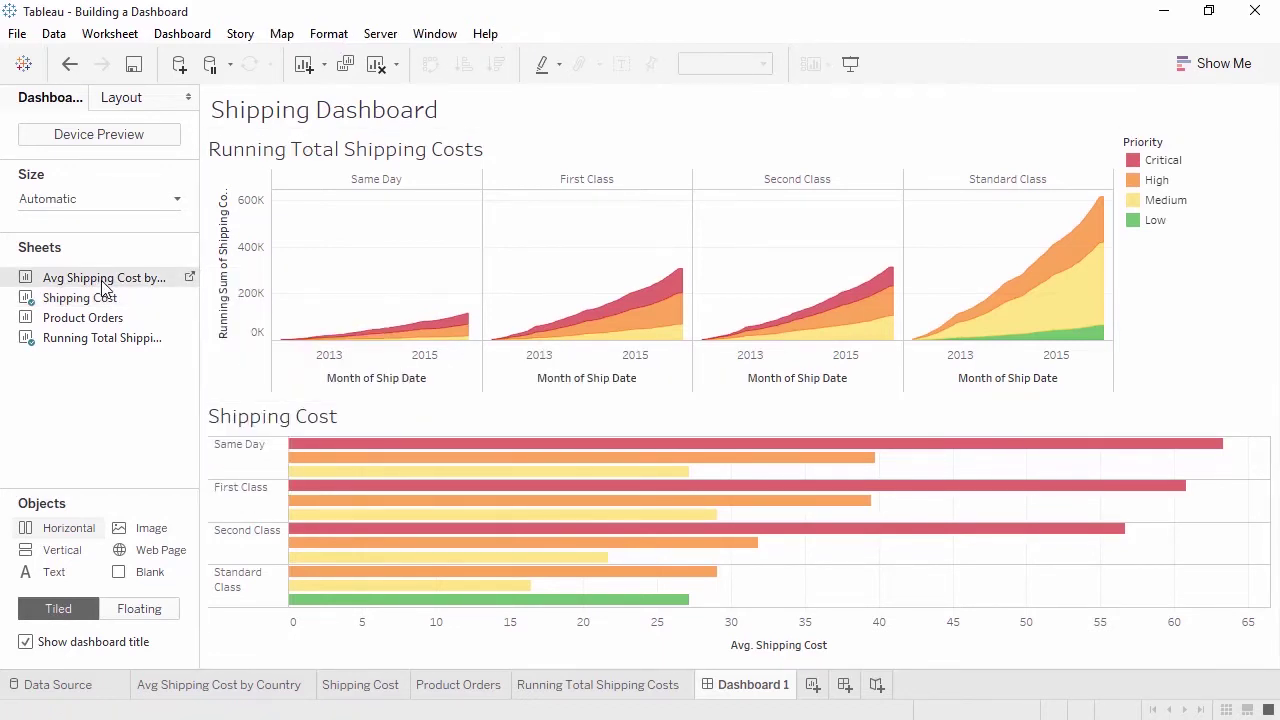
double_click(104, 279)
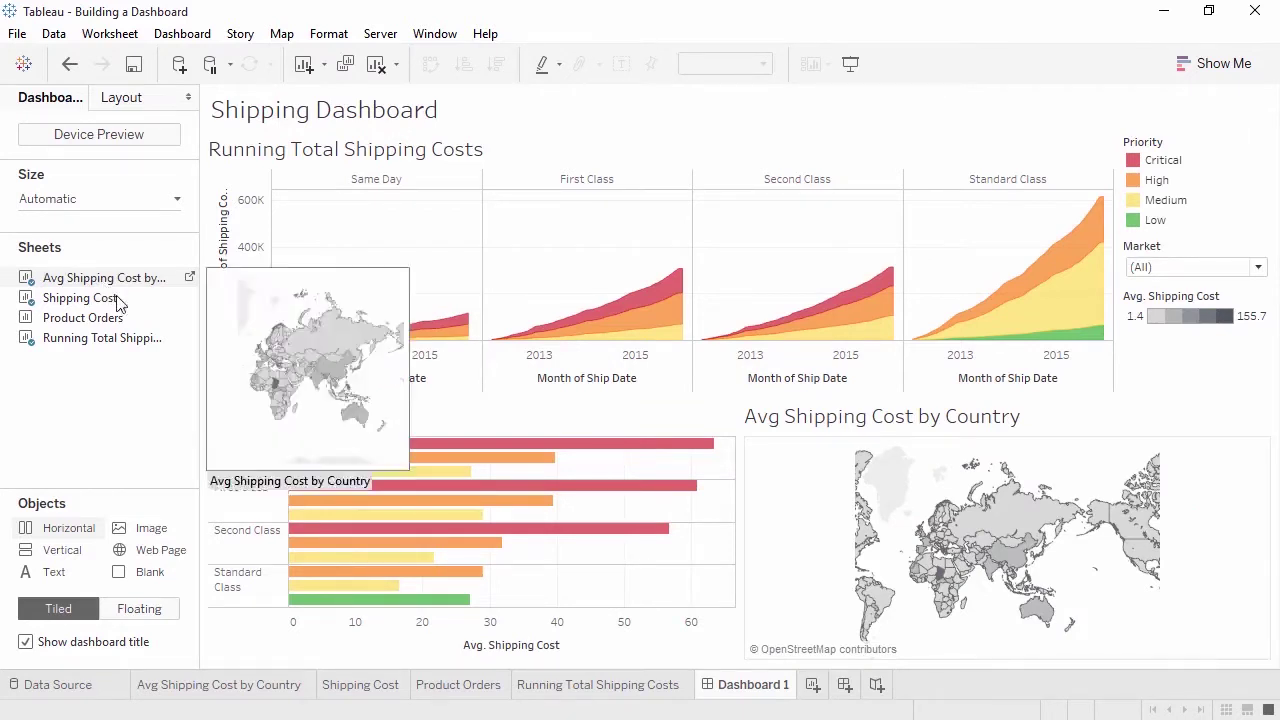
click(1040, 430)
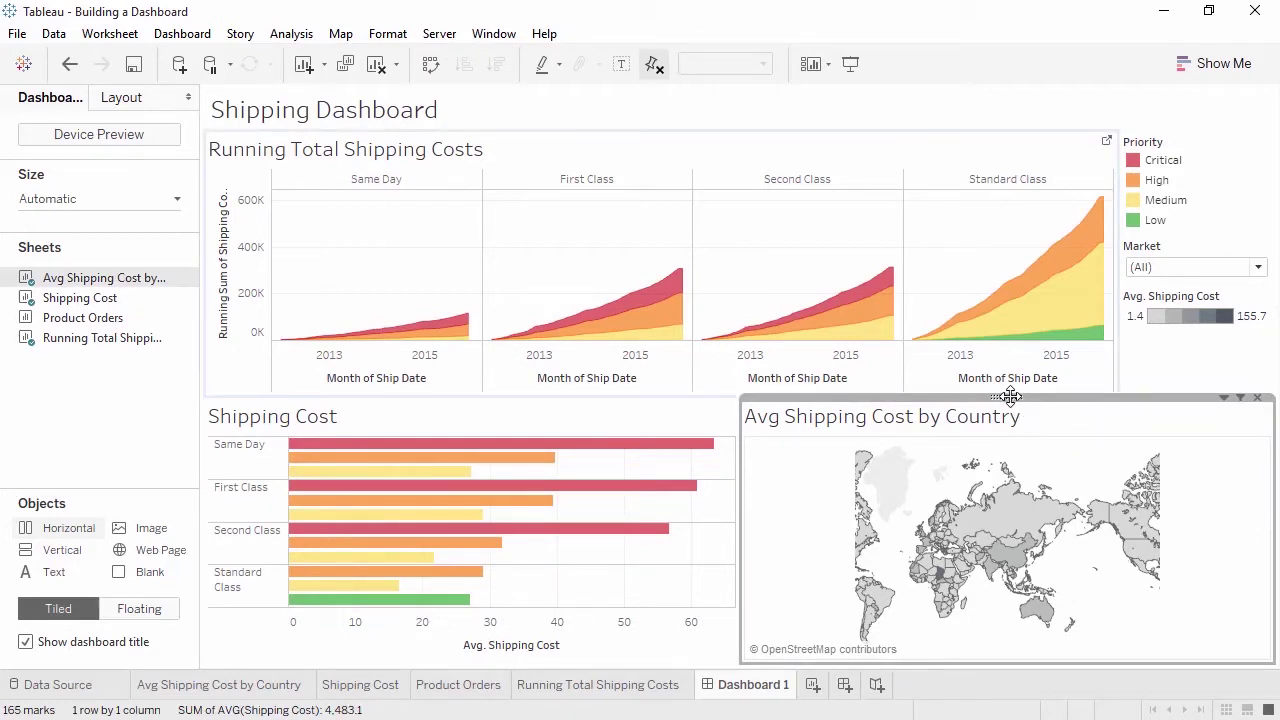
click(1171, 335)
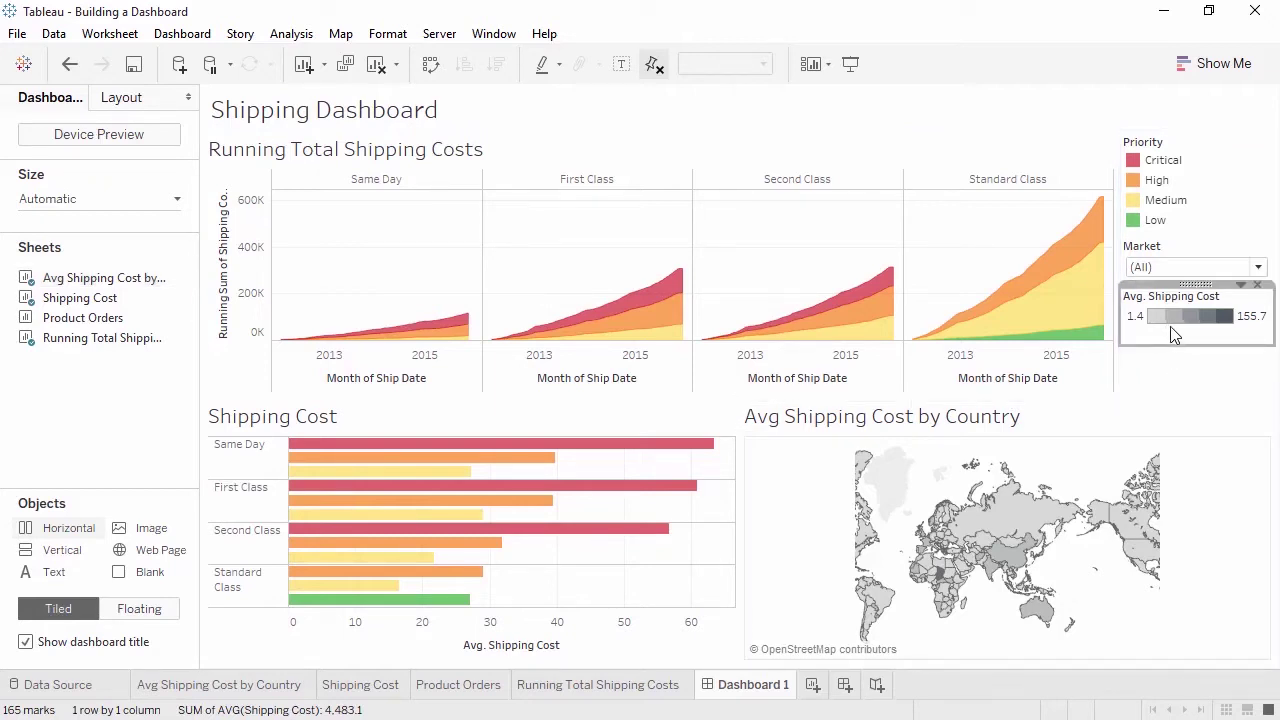
click(1258, 286)
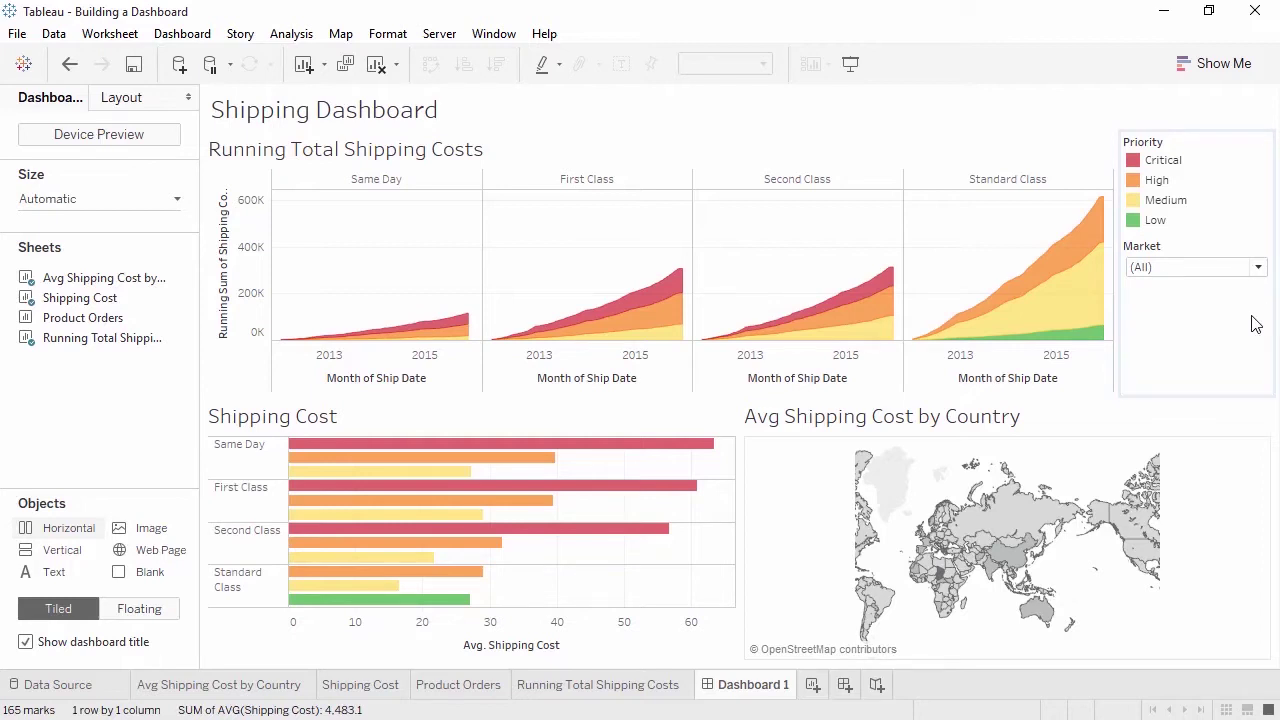
- Show a Ship Mode filter for Running Total Shipping Costs as a single-value list set to (All)
click(1025, 170)
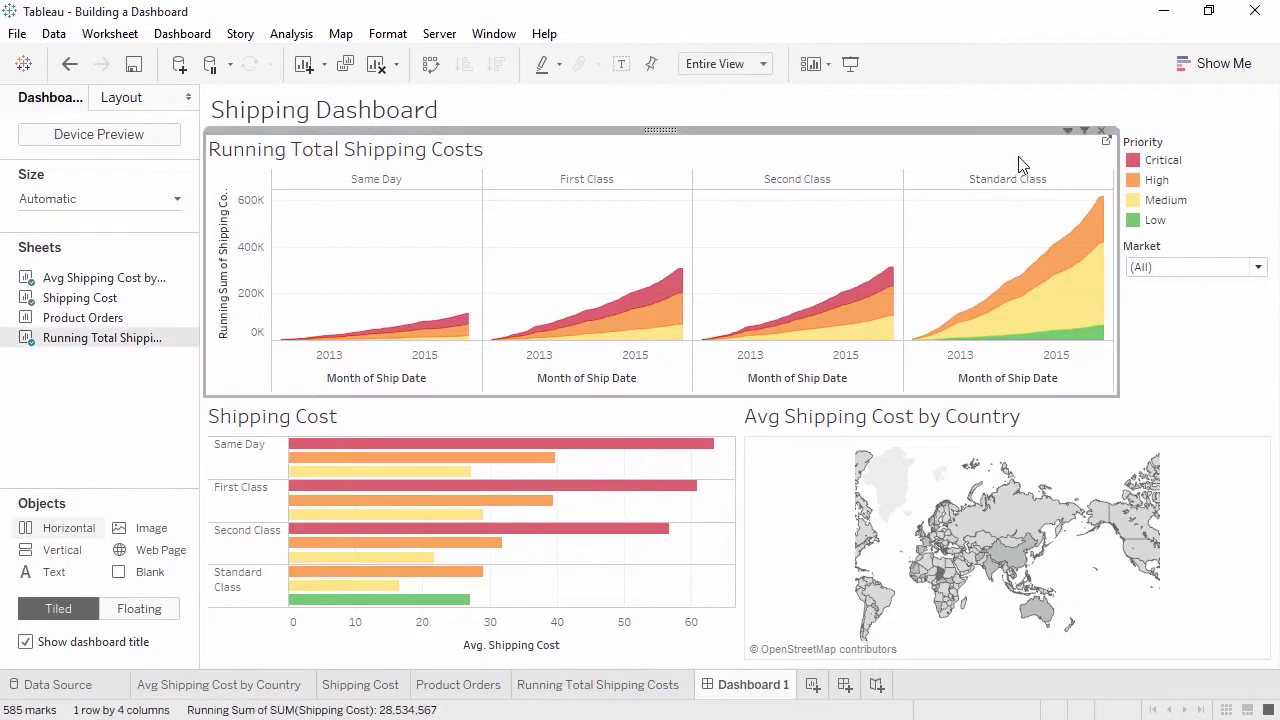
click(1067, 131)
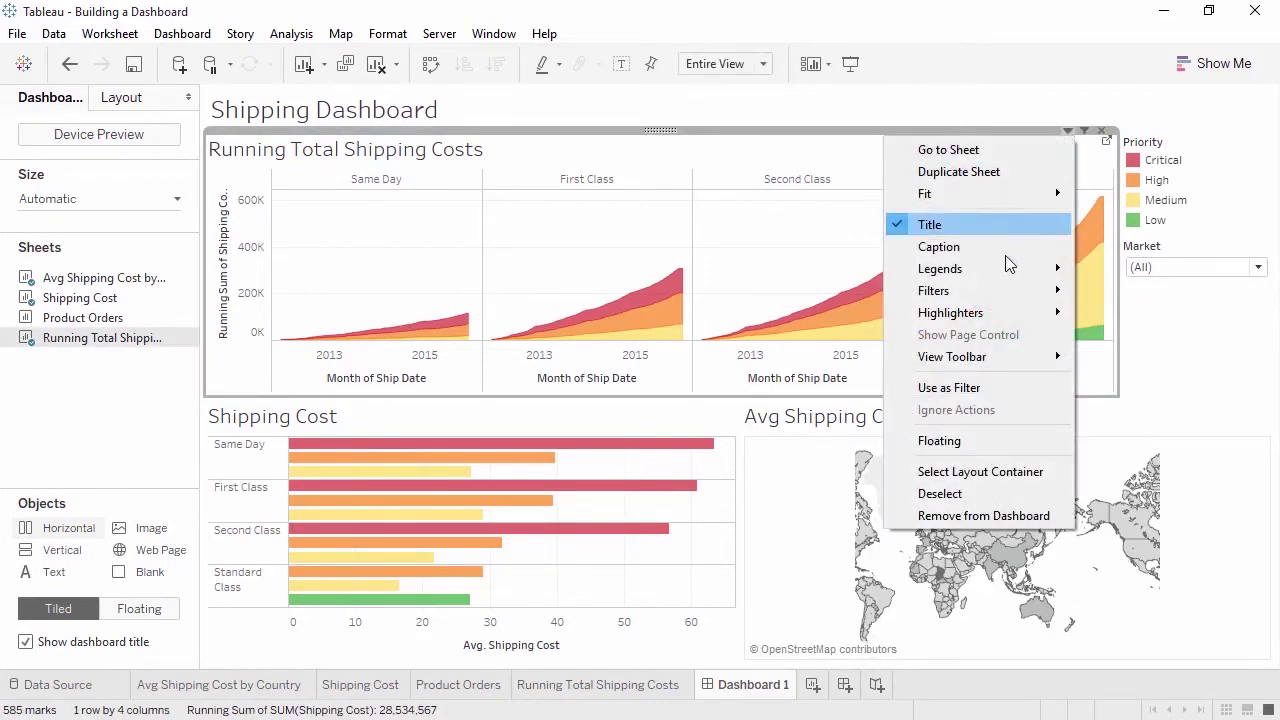
mouse_move(1000, 293)
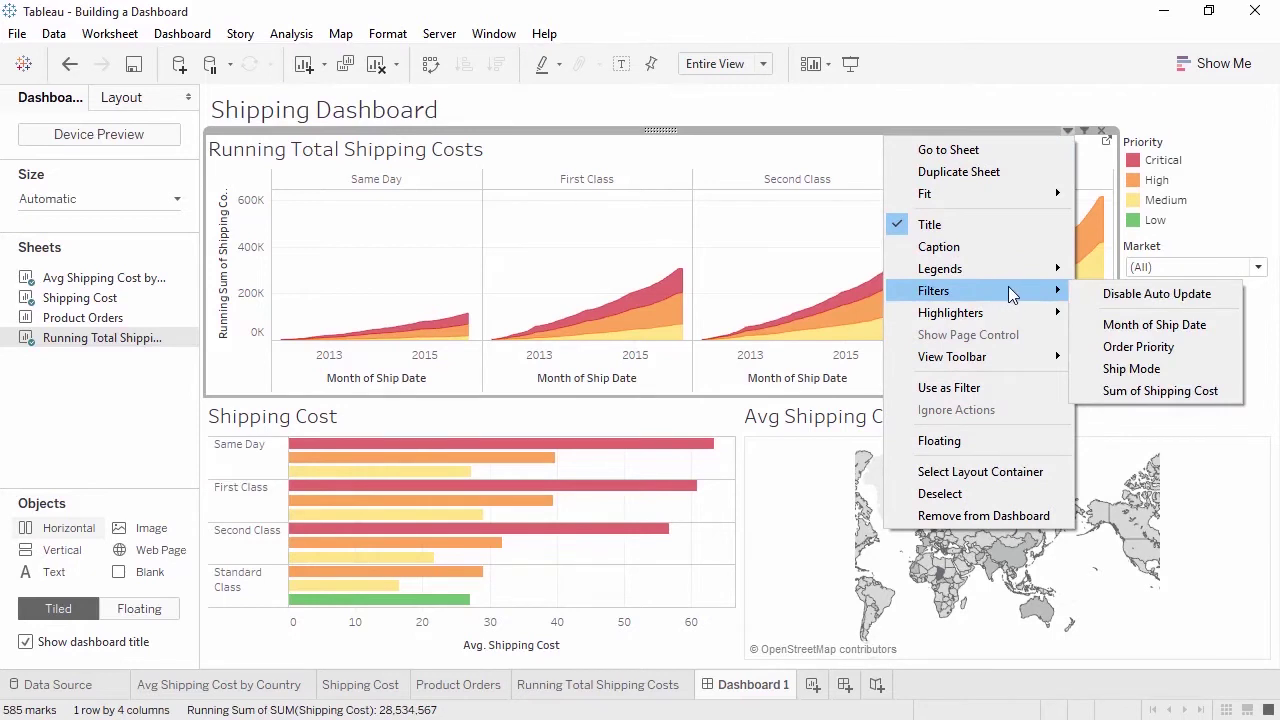
click(1120, 370)
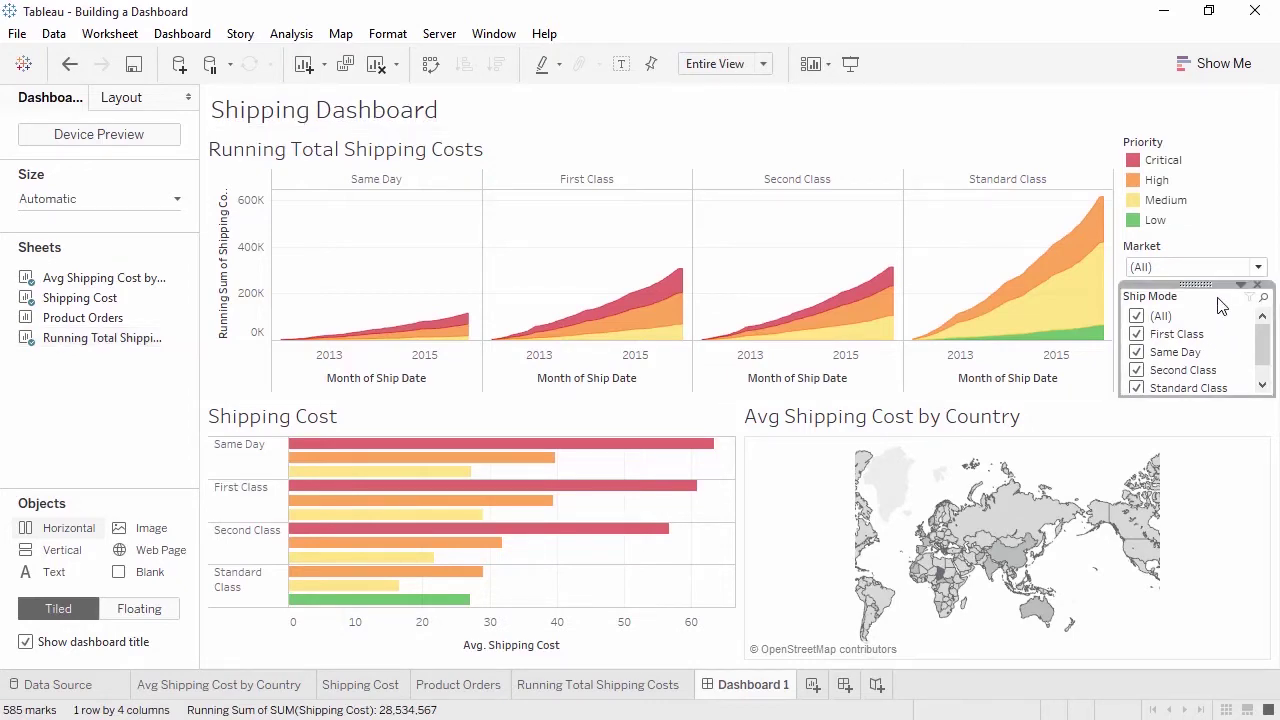
click(1244, 289)
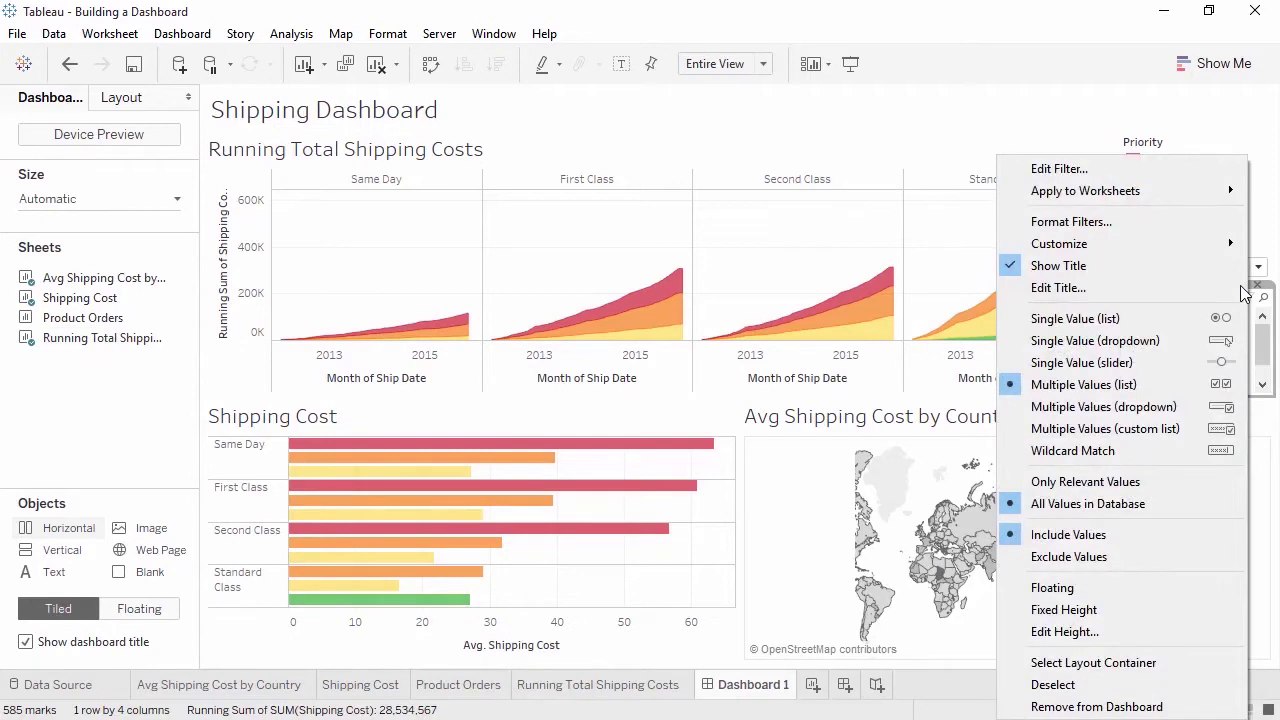
click(1193, 316)
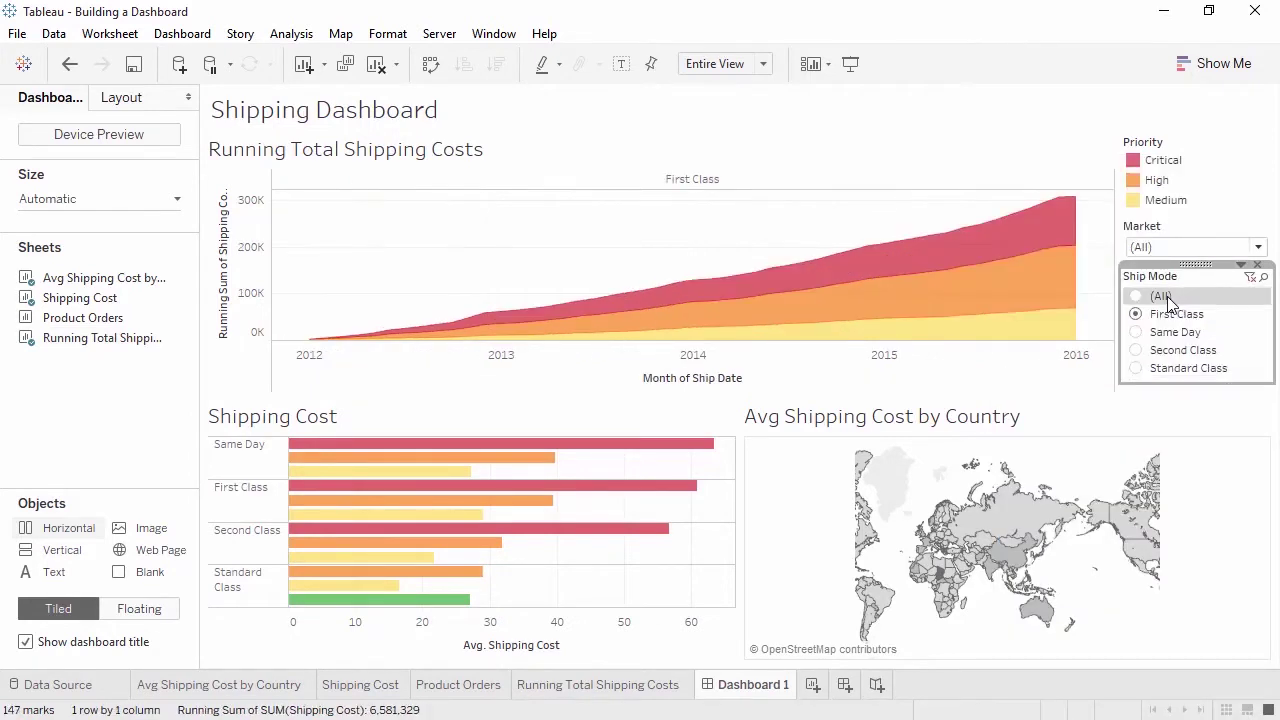
click(1142, 297)
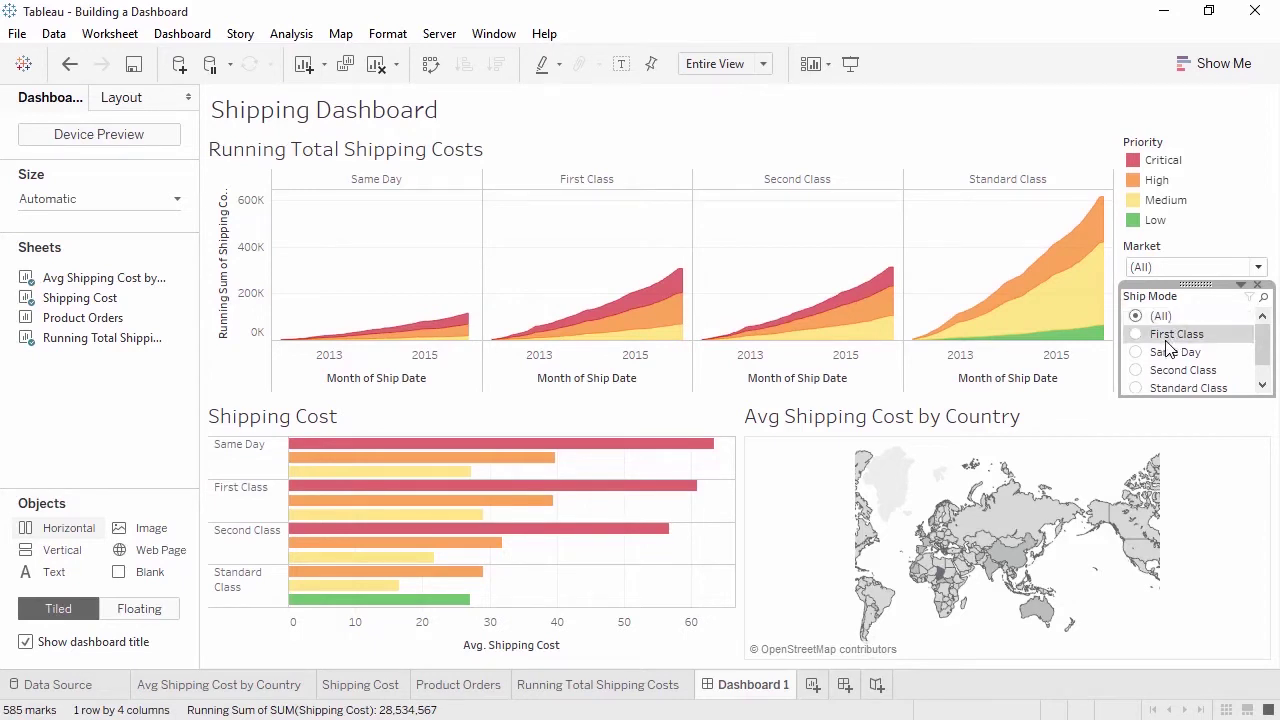
- Try First Class, Same Day and Second Class, then apply the Ship Mode filter to all related sheets
click(1138, 336)
click(1139, 333)
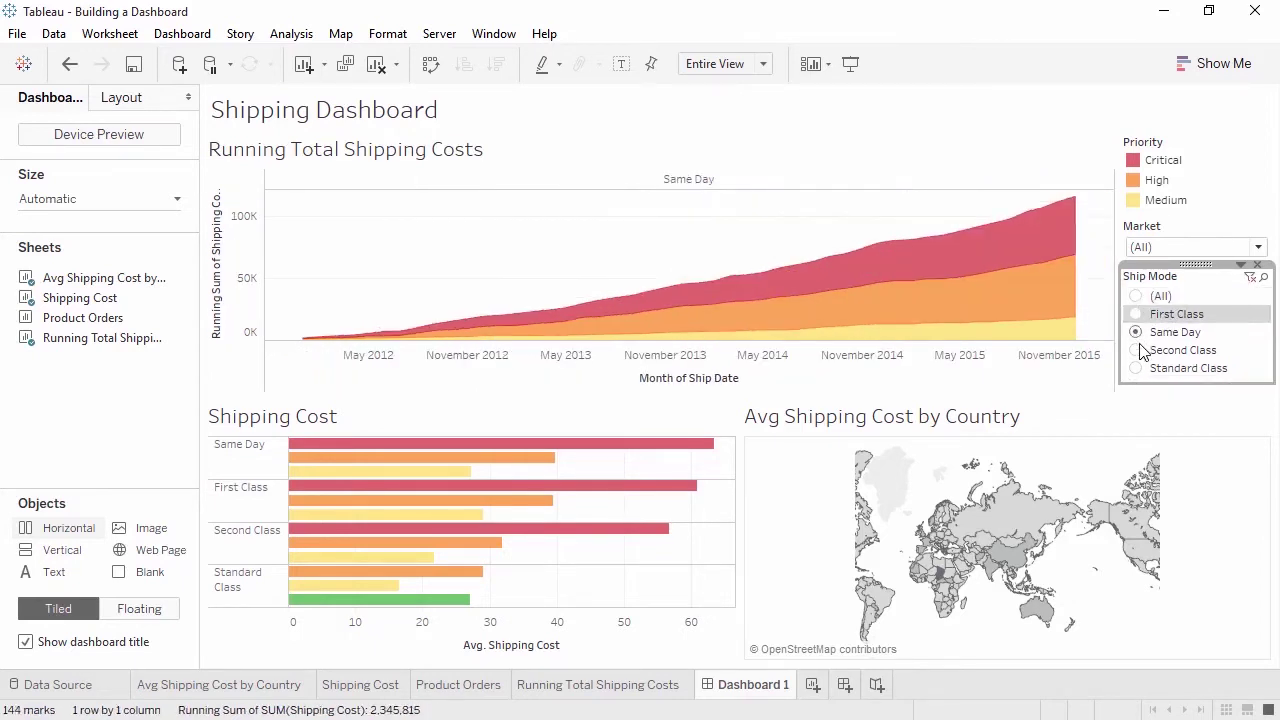
click(1138, 351)
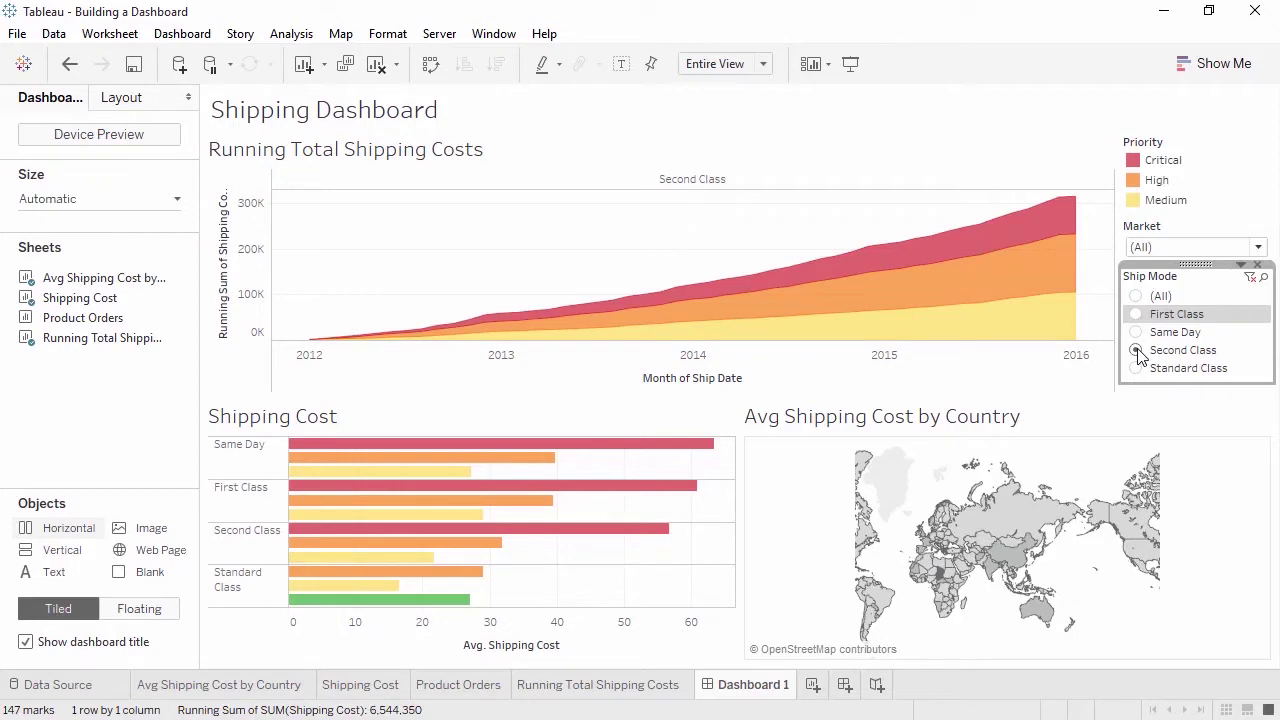
click(1242, 267)
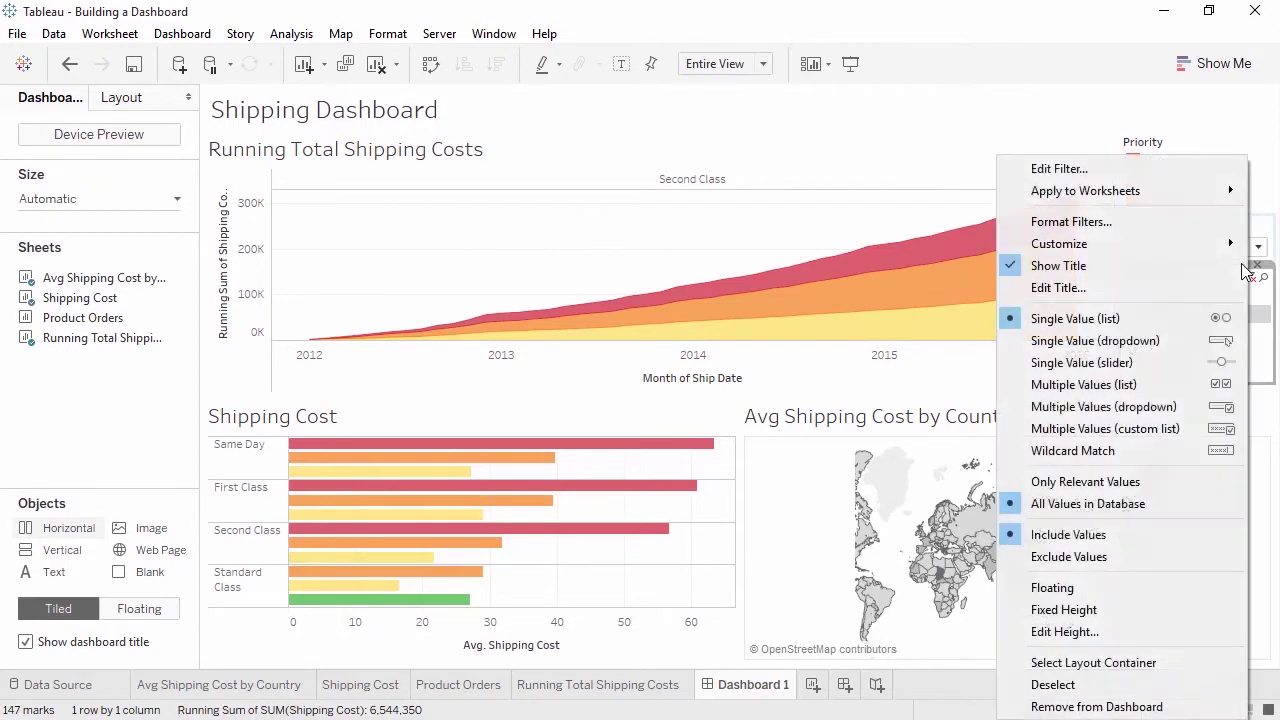
mouse_move(1180, 198)
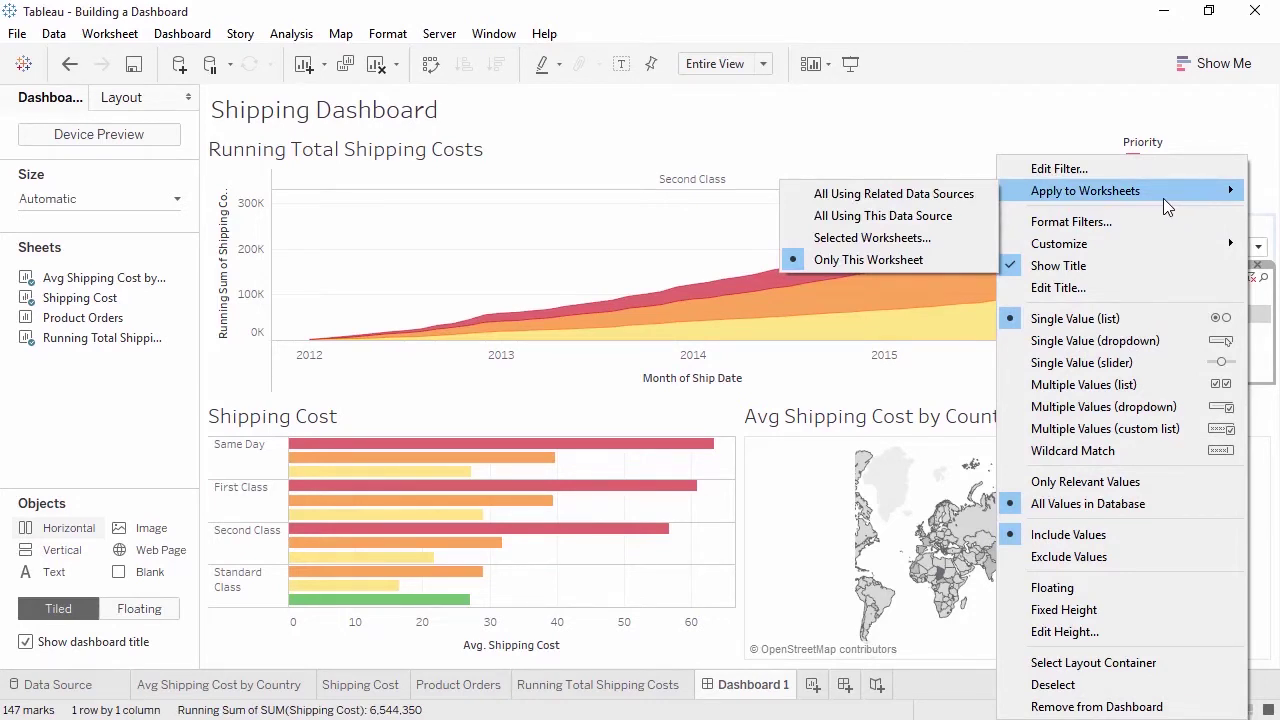
click(957, 200)
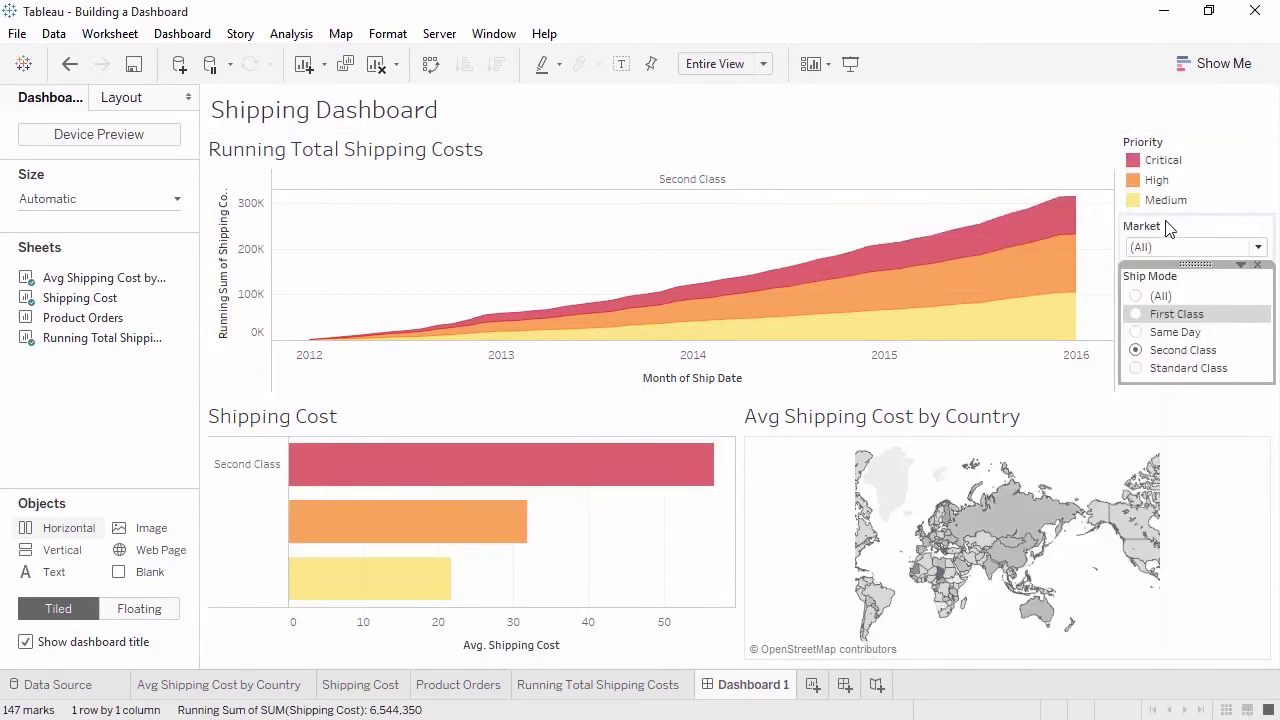
- Apply the Market filter to all related sheets with Asia Pacific, then filter the dashboard to Second Class
click(1241, 215)
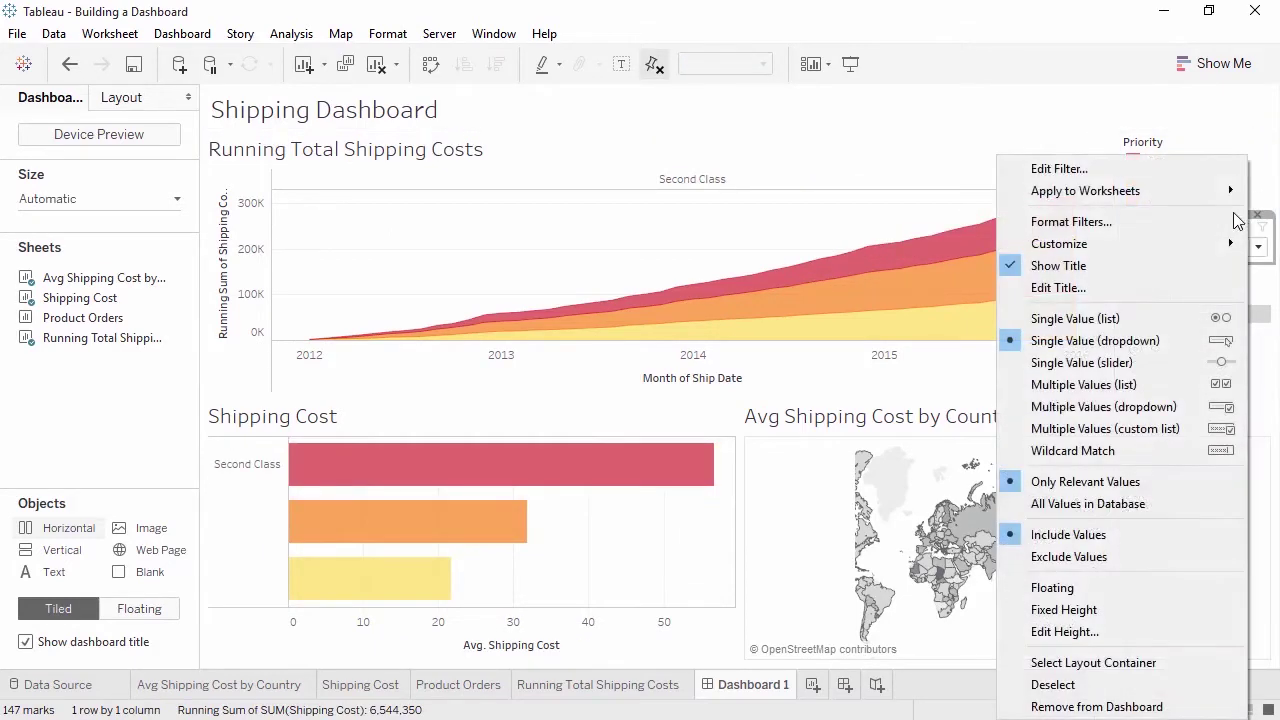
mouse_move(1094, 197)
click(979, 192)
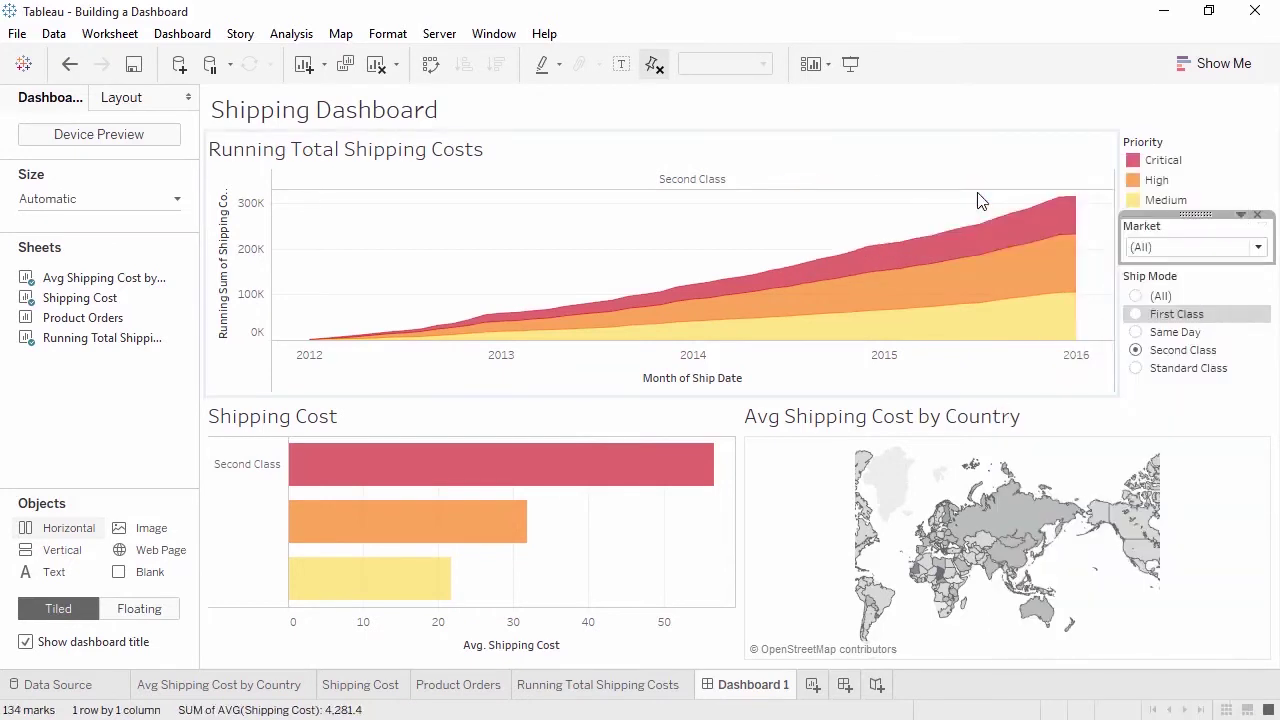
click(1257, 247)
click(1200, 331)
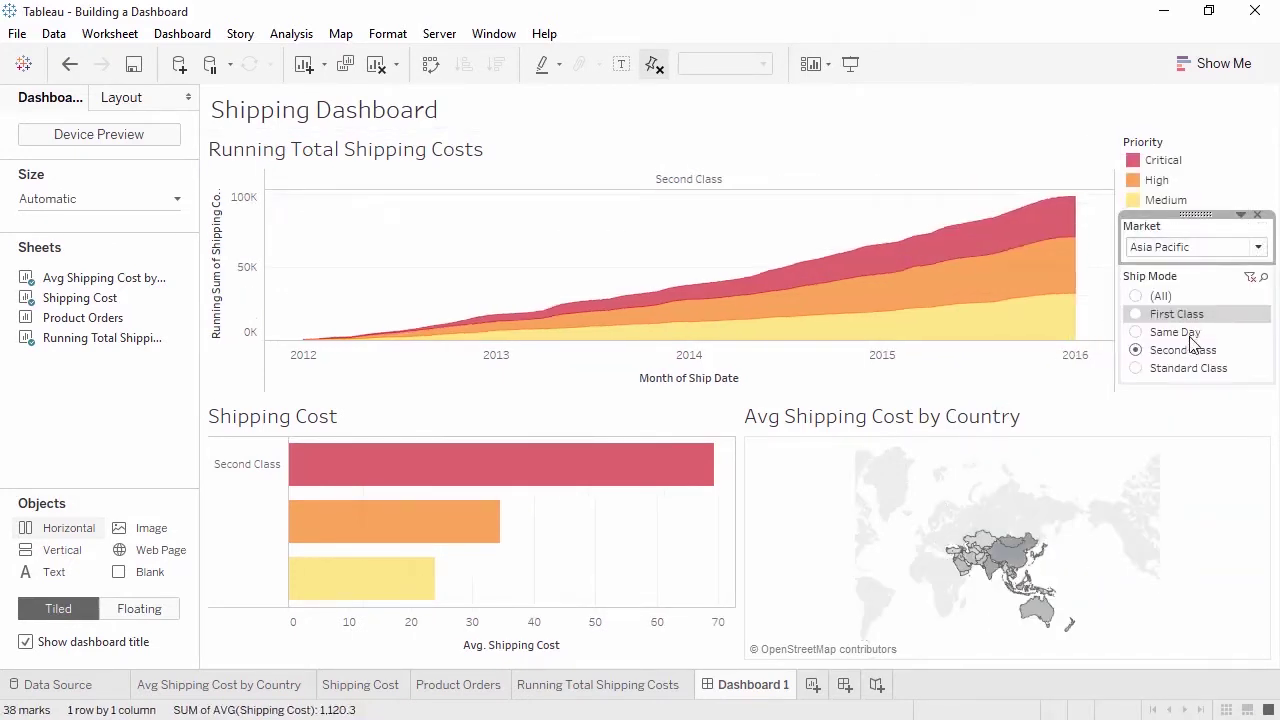
click(1136, 296)
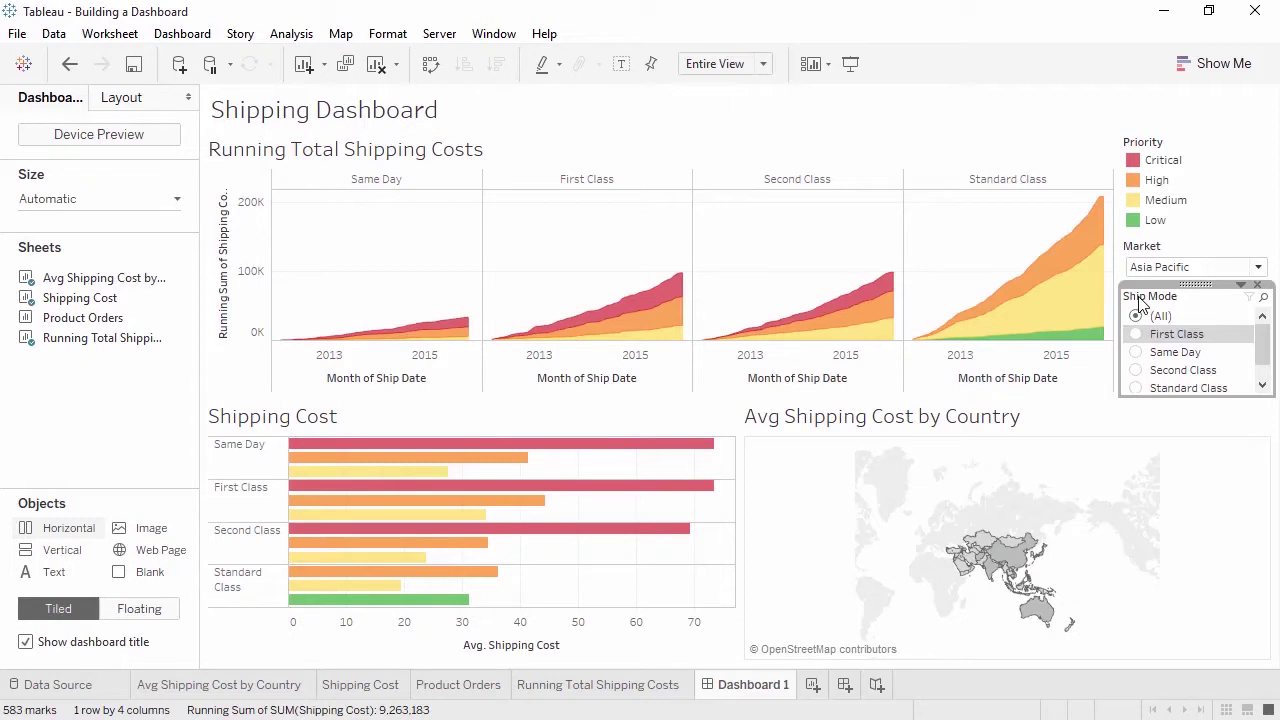
click(993, 162)
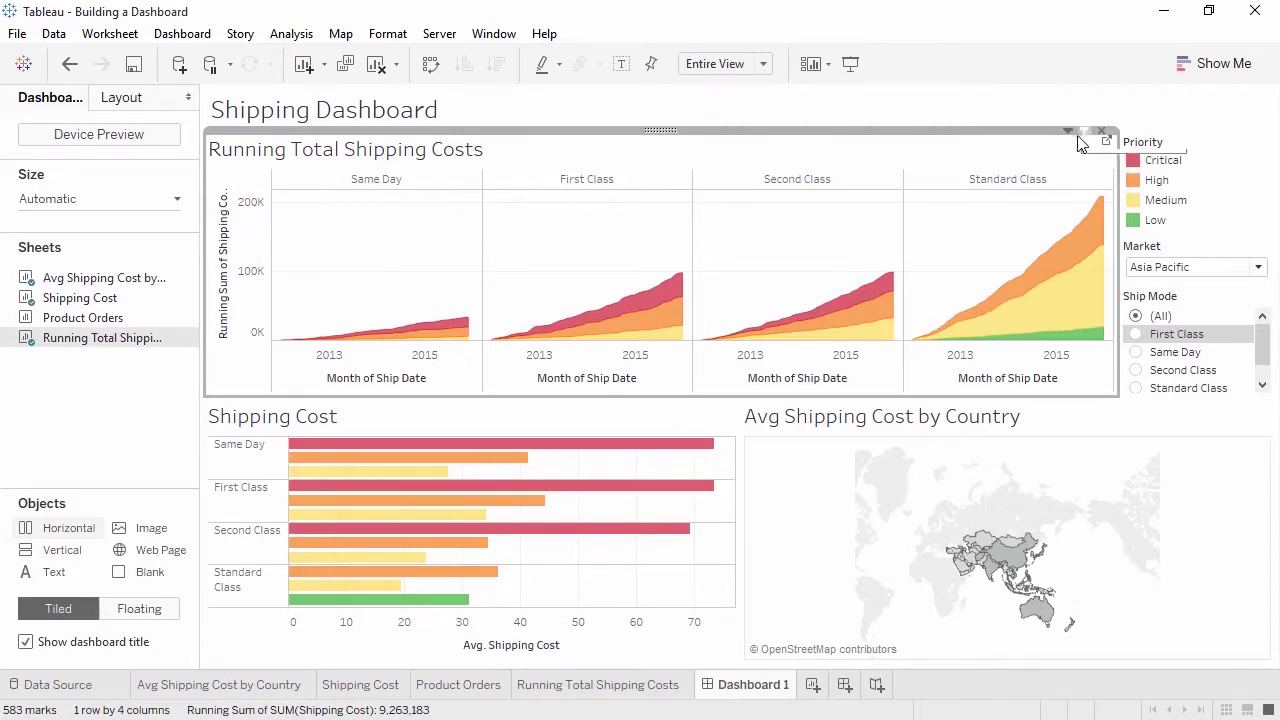
click(849, 182)
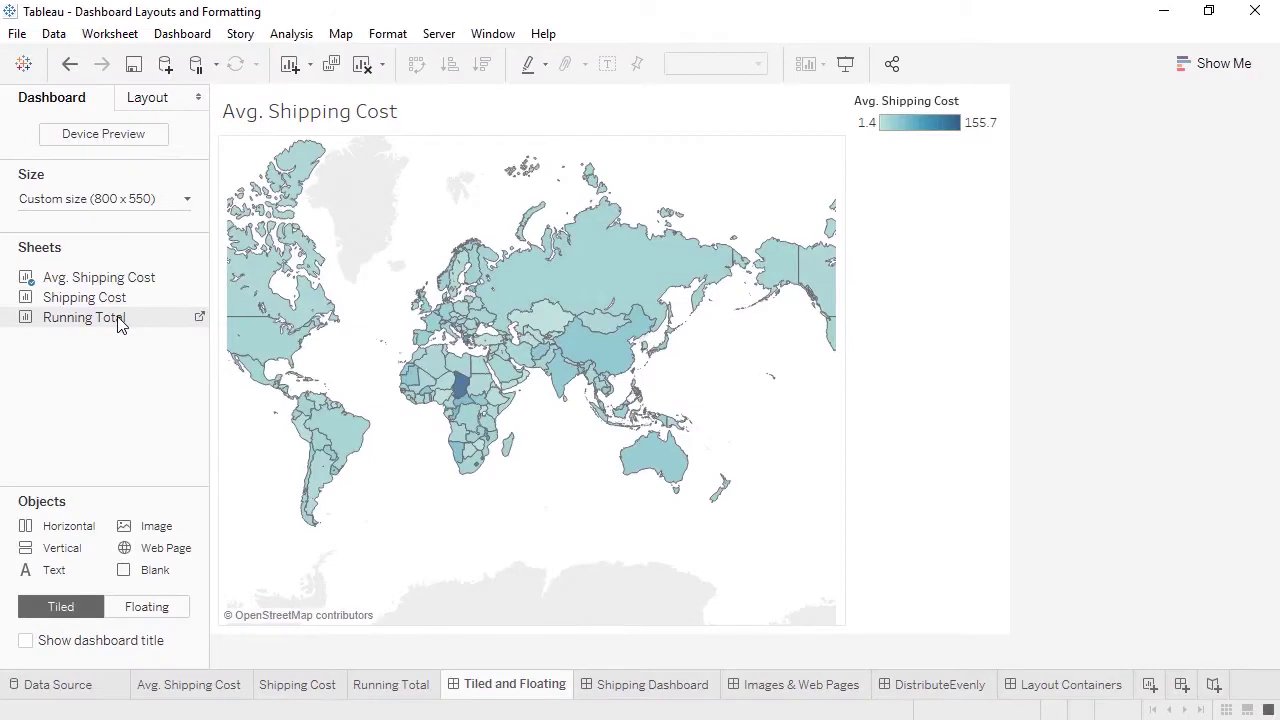
- Preview placing Running Total to the left of, above and right of the map
drag(118, 318, 279, 313)
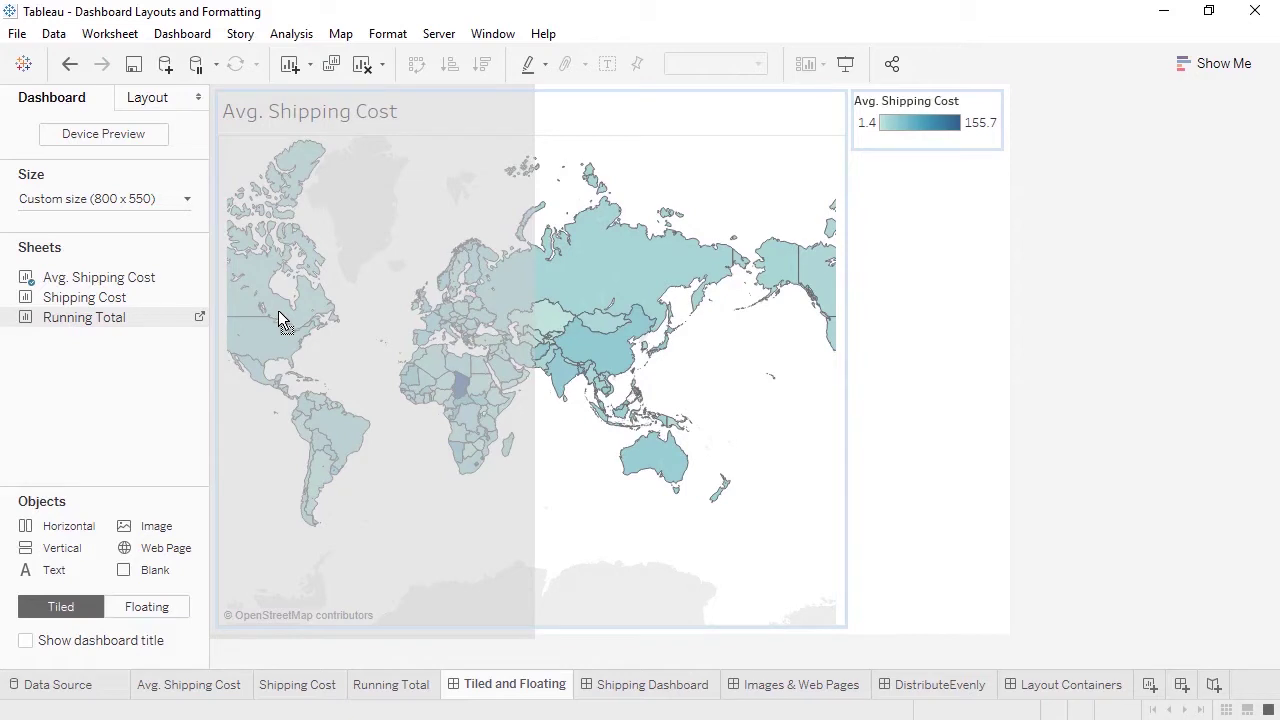
drag(280, 313, 394, 192)
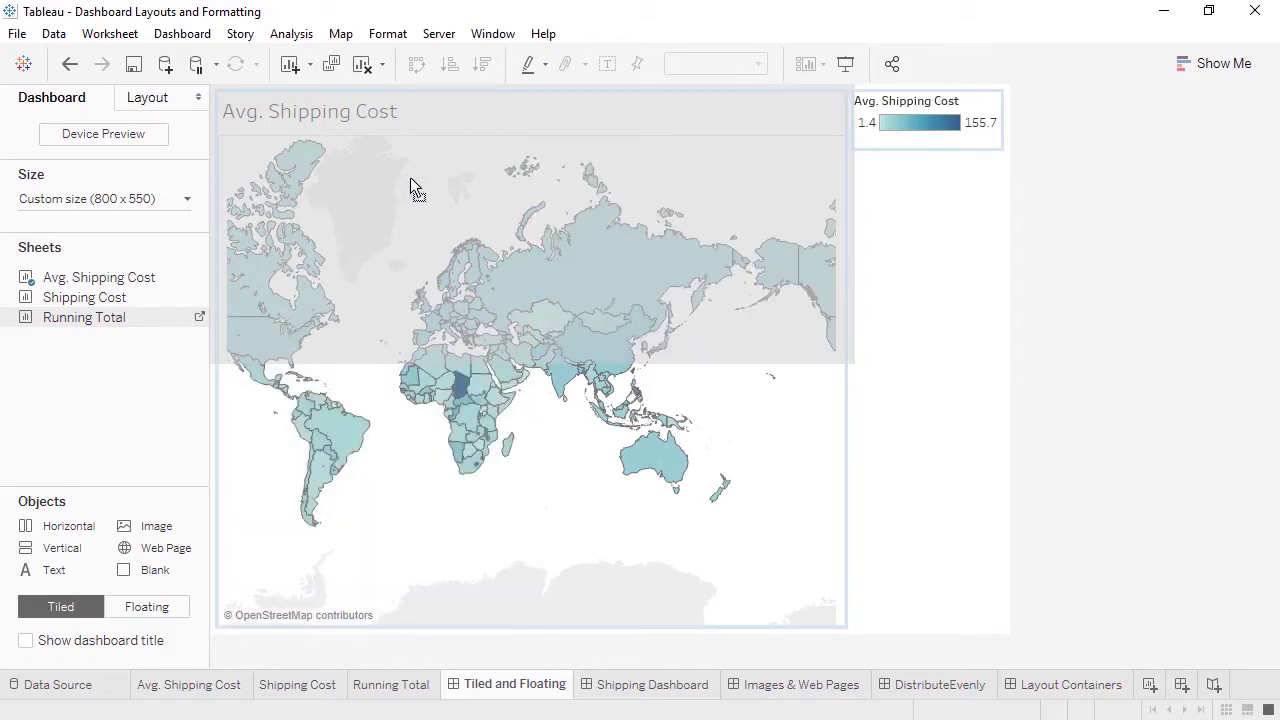
drag(563, 316, 182, 390)
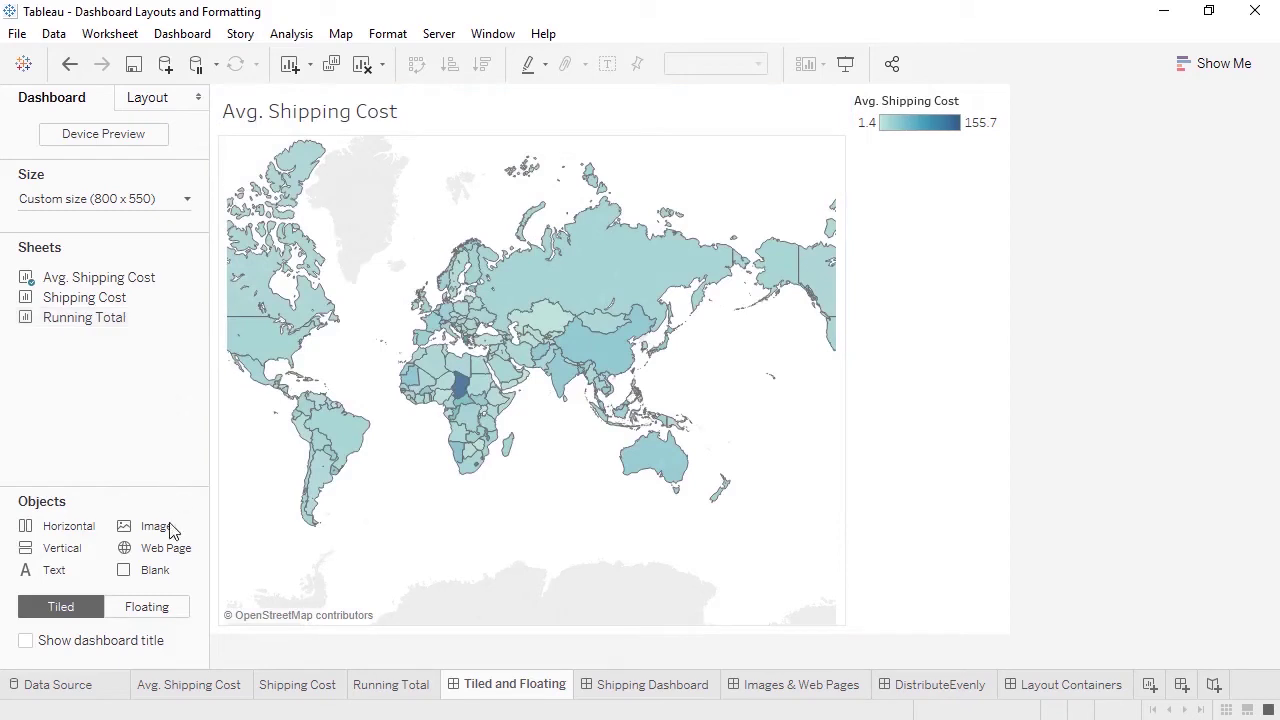
- Switch new items to Floating and float an enlarged Shipping Cost chart over the map, moving its Priority legend
click(171, 610)
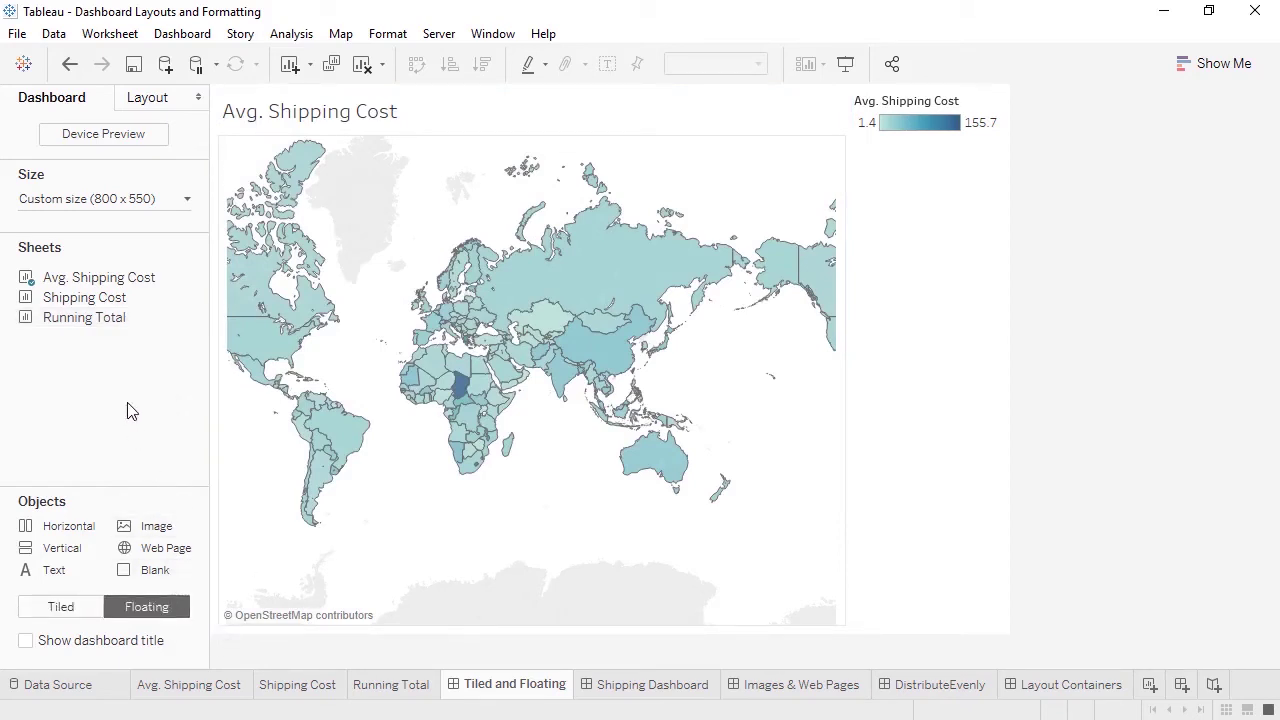
drag(115, 304, 301, 333)
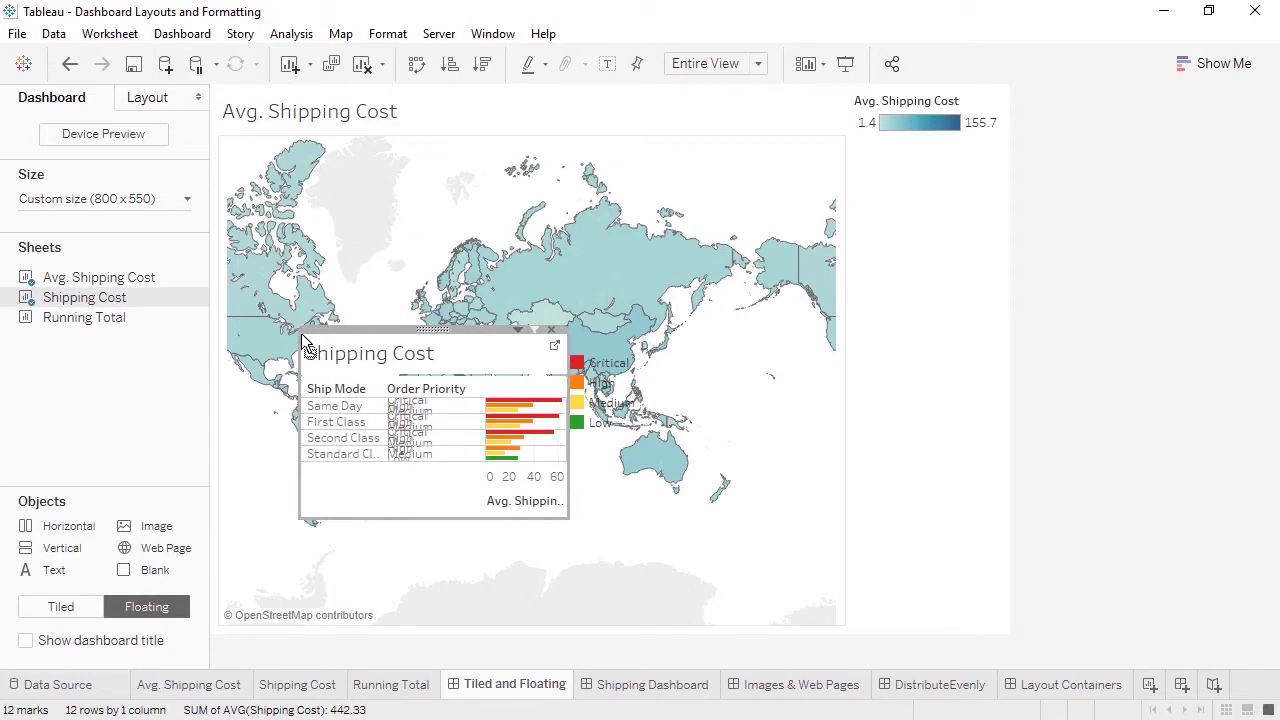
drag(297, 331, 296, 104)
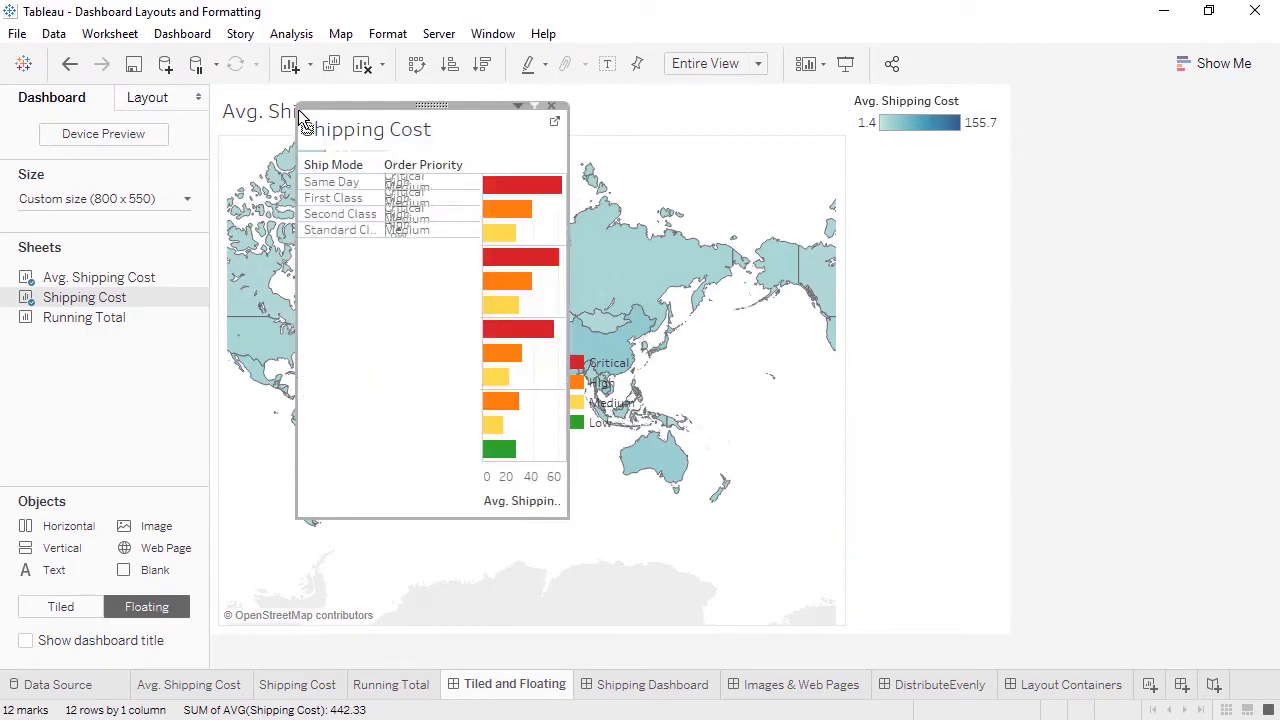
click(578, 360)
click(612, 364)
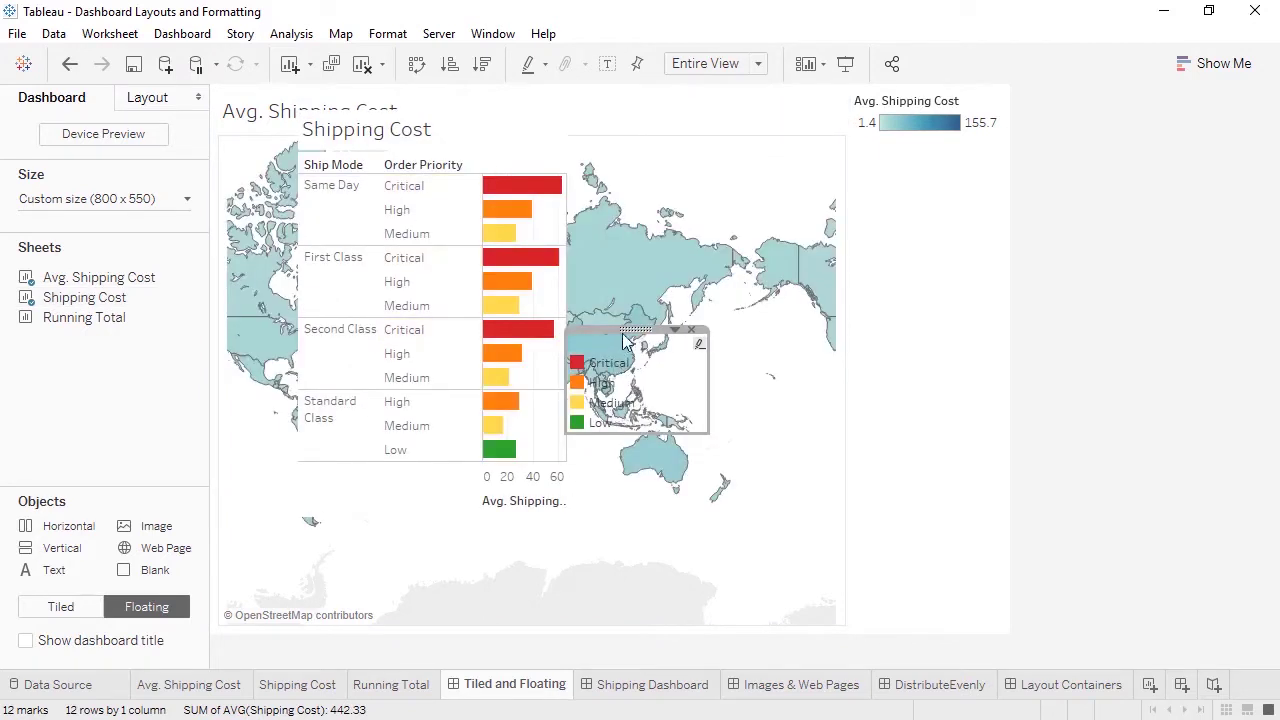
drag(635, 329, 685, 288)
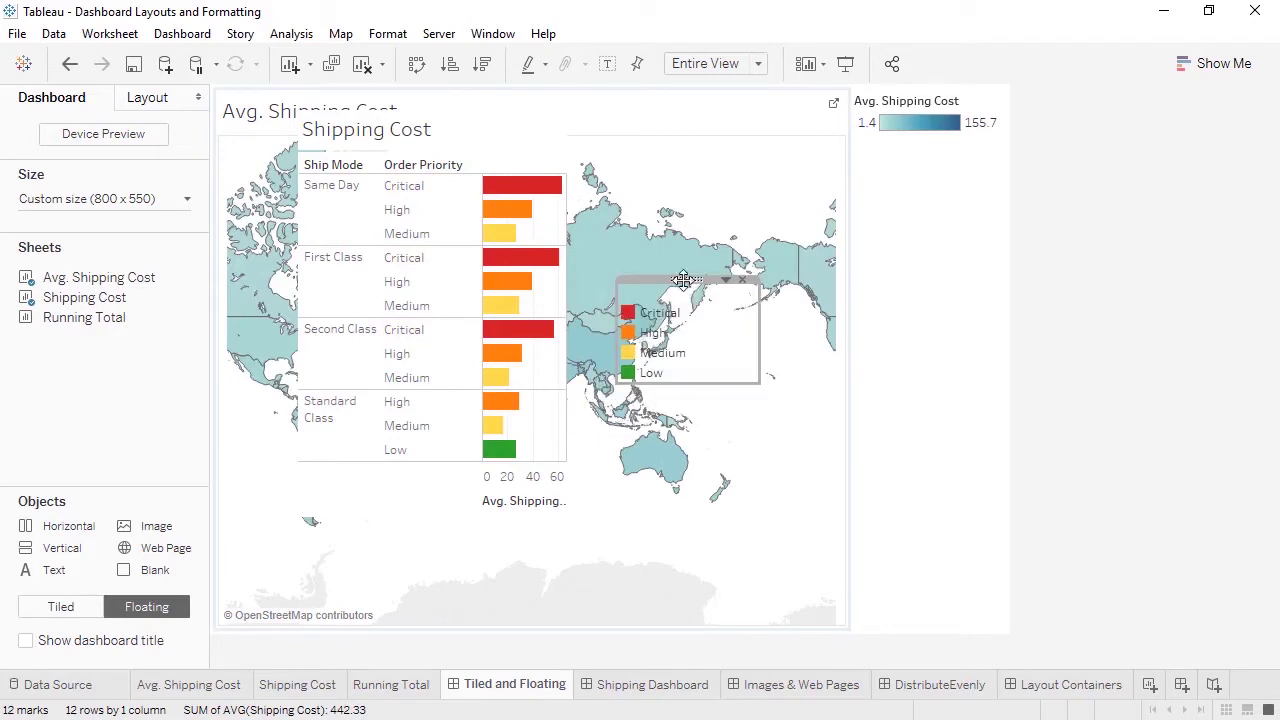
- Undo the floating Shipping Cost chart, return to Tiled, and float the Avg. Shipping Cost legend over the map
click(69, 63)
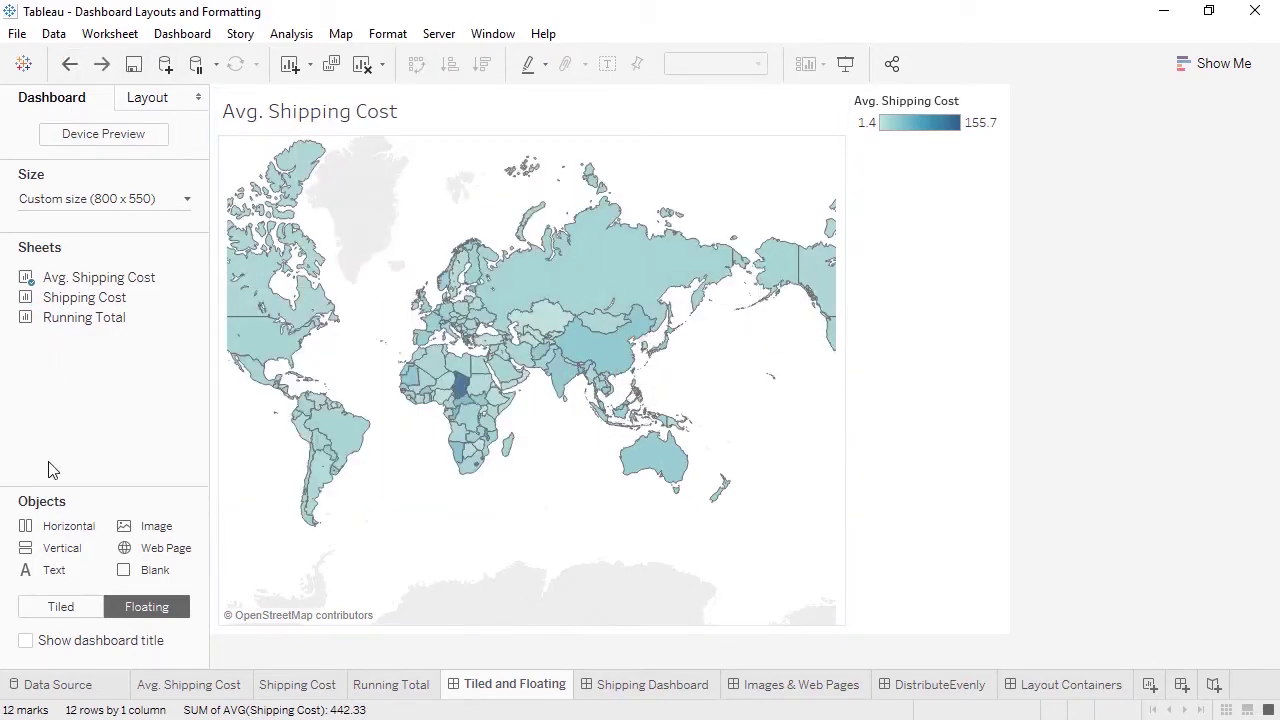
click(63, 607)
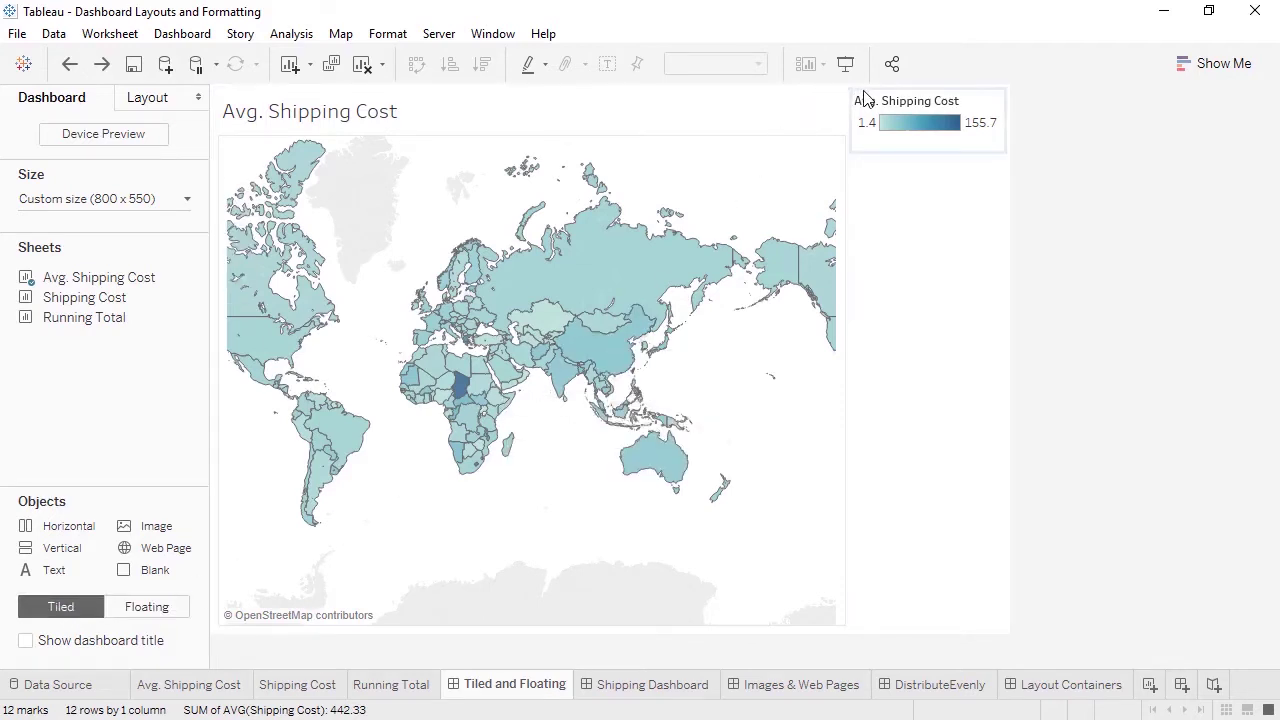
click(863, 100)
click(969, 89)
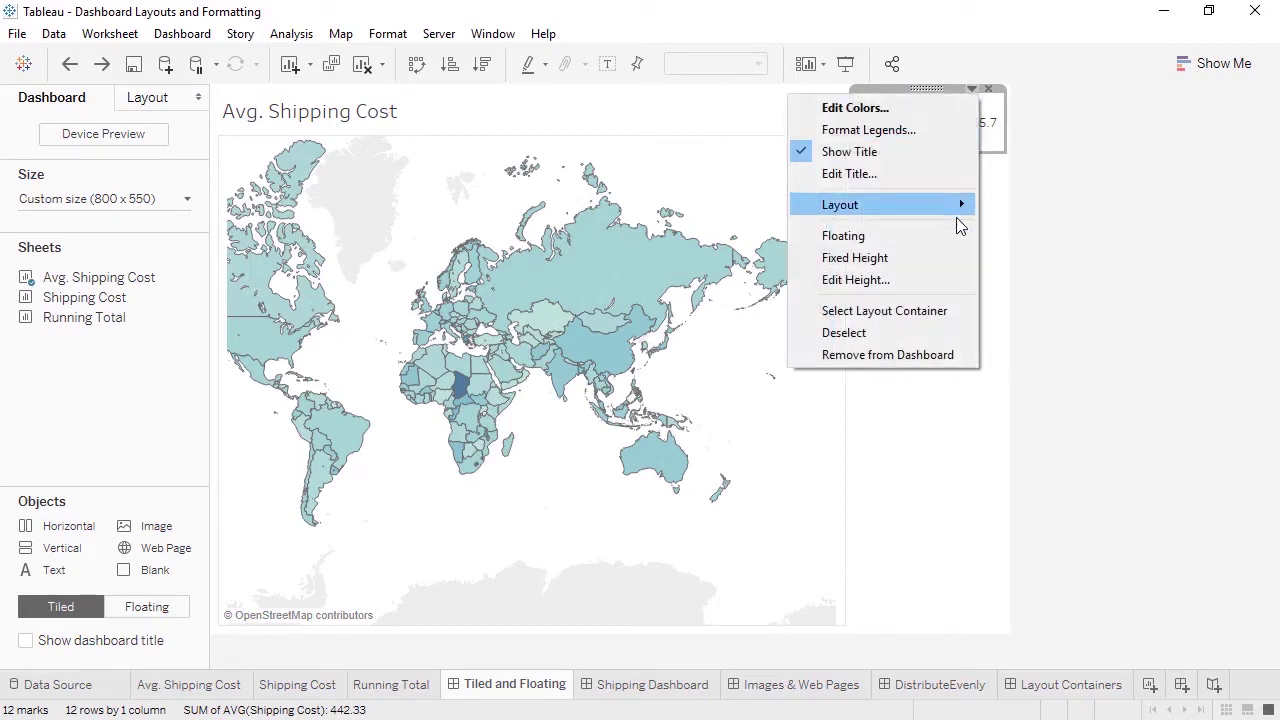
click(933, 95)
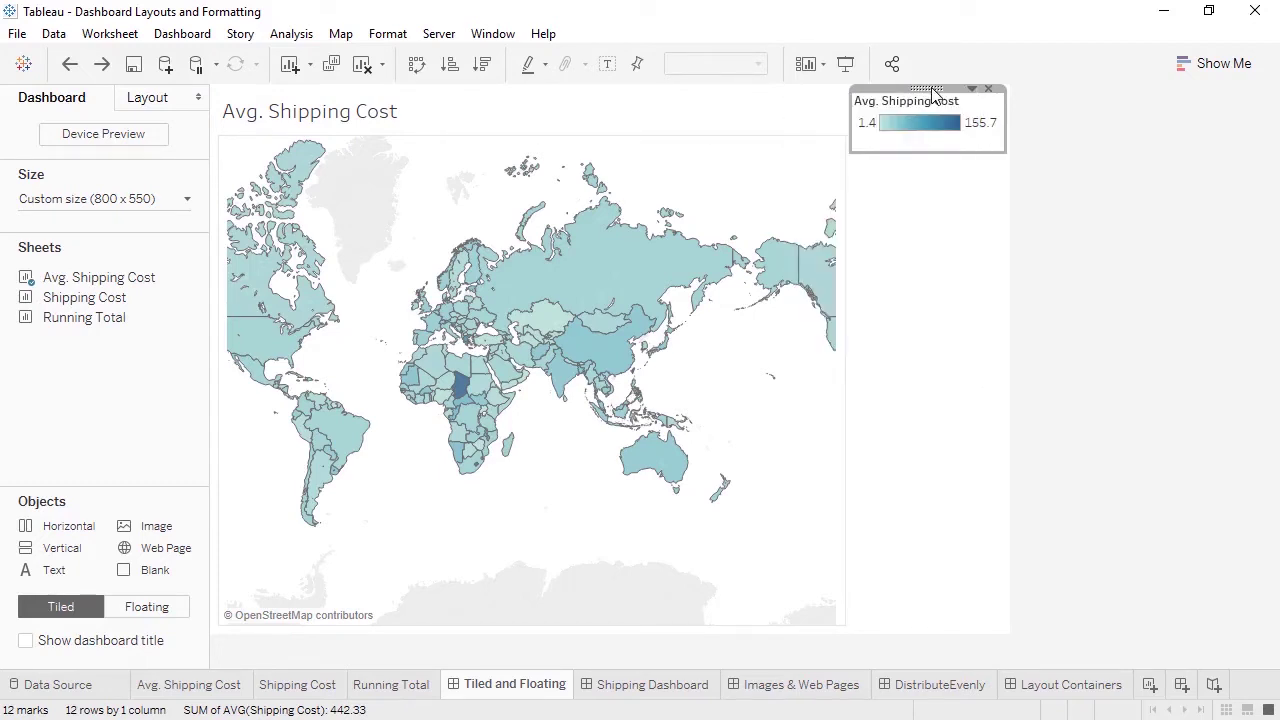
drag(930, 92, 545, 495)
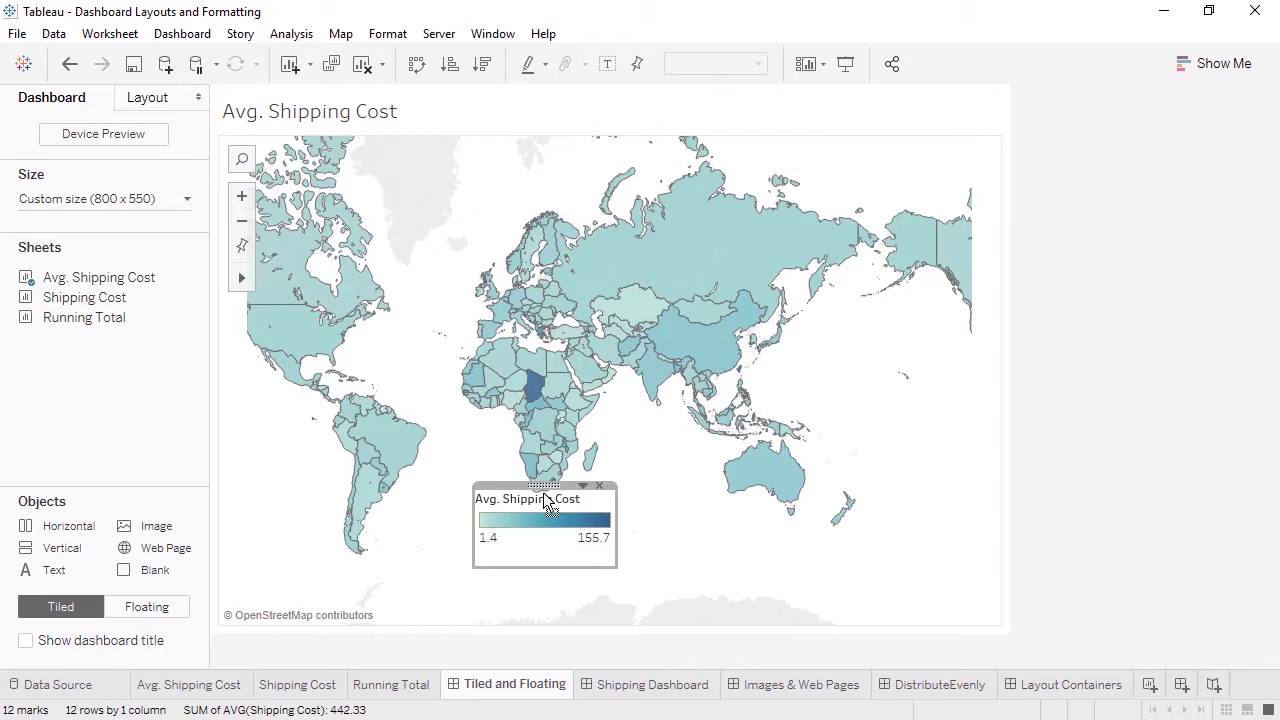
- Position the legend at x 260 and set its height to 60 in the Layout settings
click(148, 99)
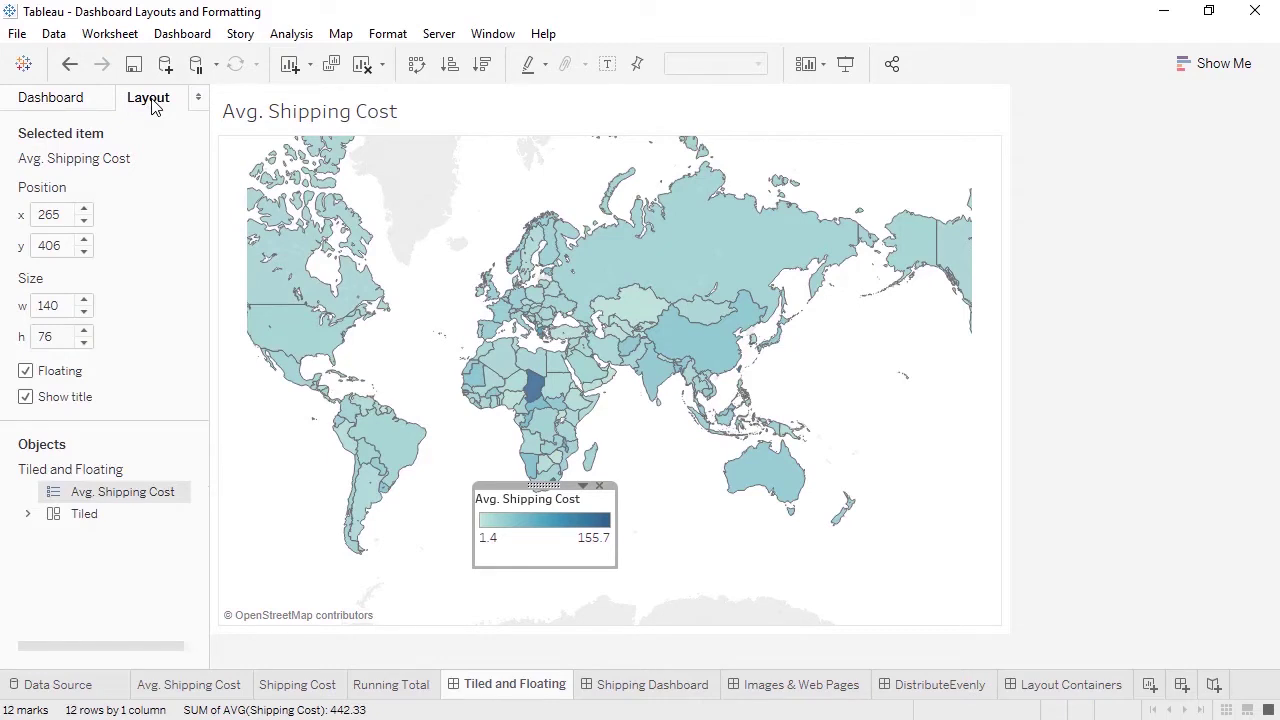
click(85, 220)
click(85, 220)
click(85, 220)
click(85, 220)
click(85, 220)
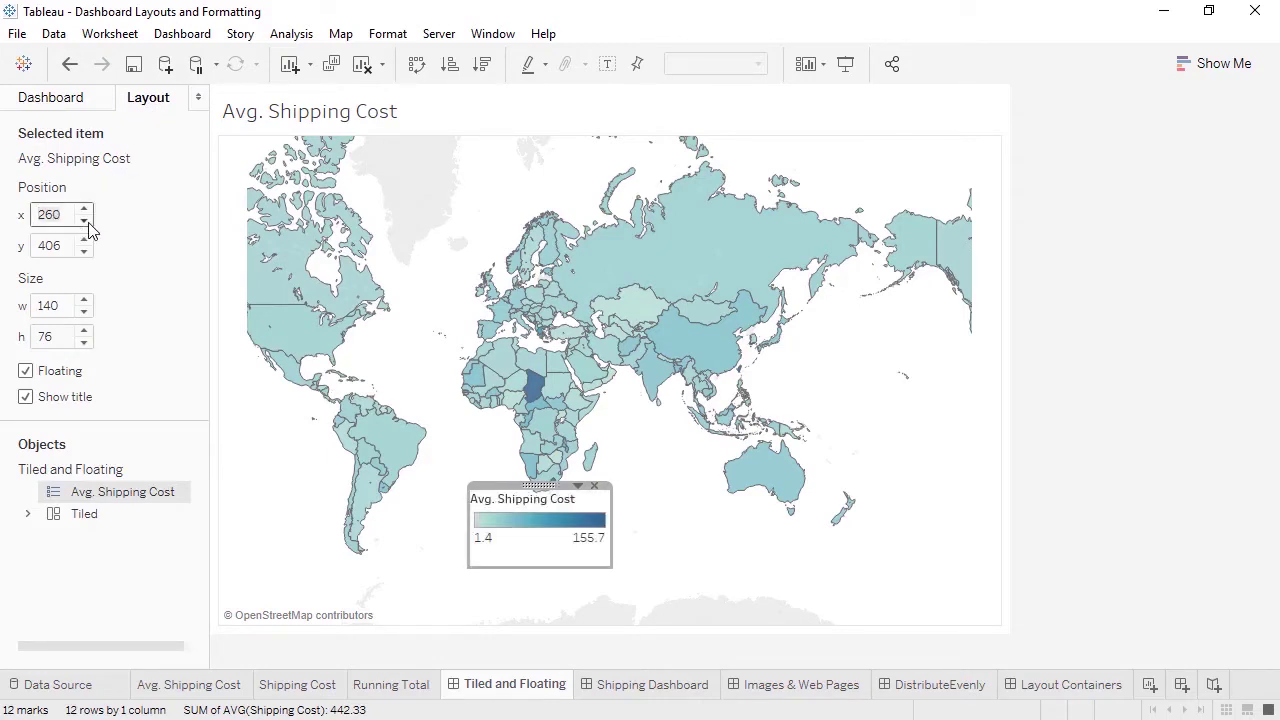
double_click(75, 336)
text(60)
key(Return)
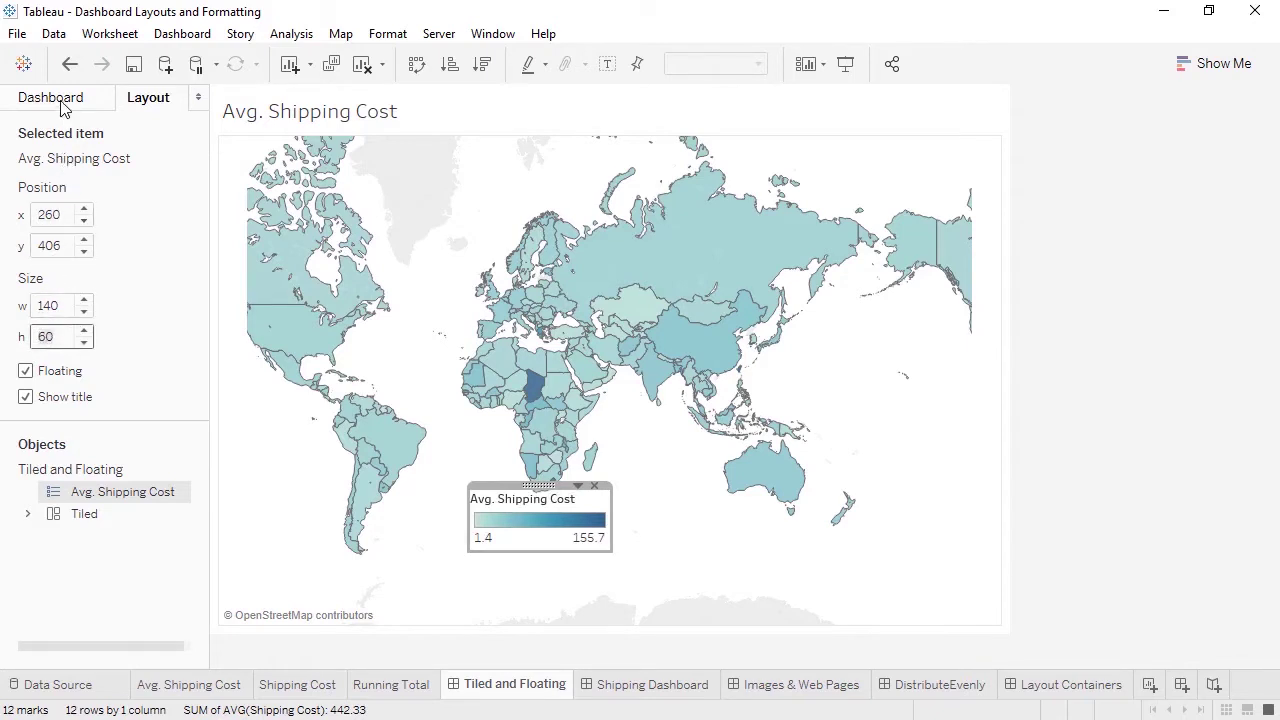
- Insert an image object with TableauLogo.png on the Images & Web Pages dashboard
click(60, 100)
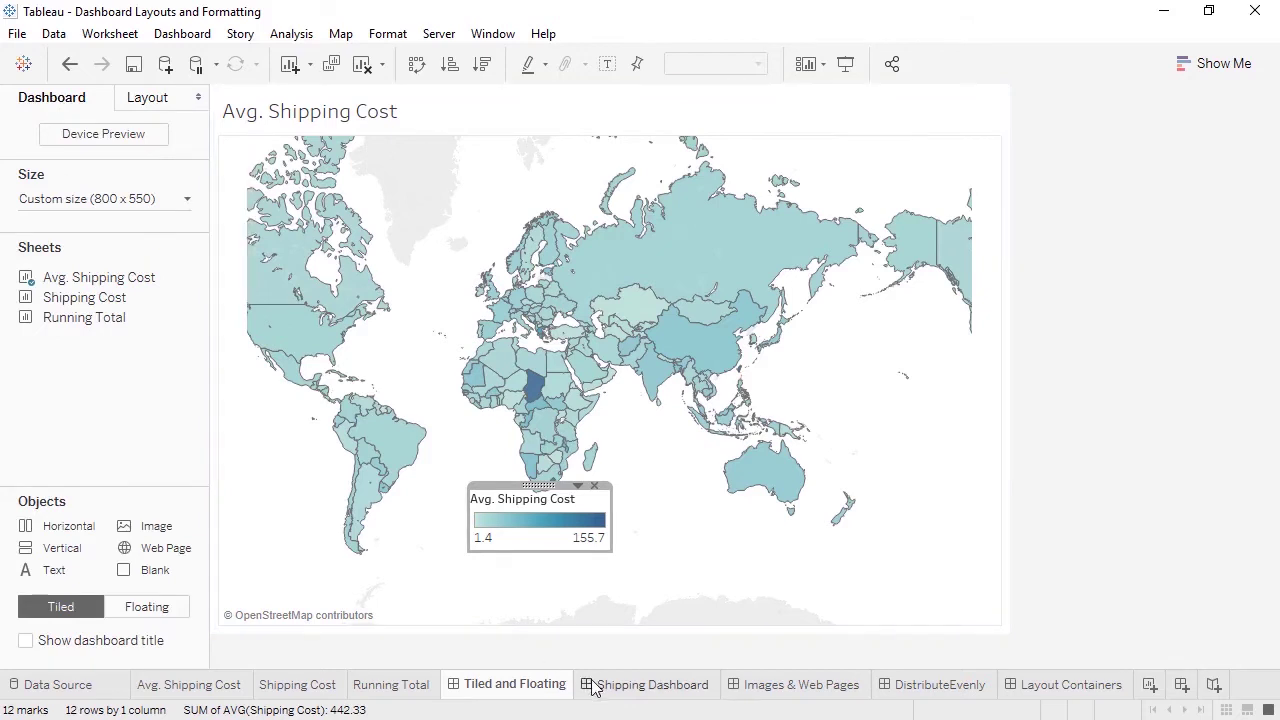
click(752, 686)
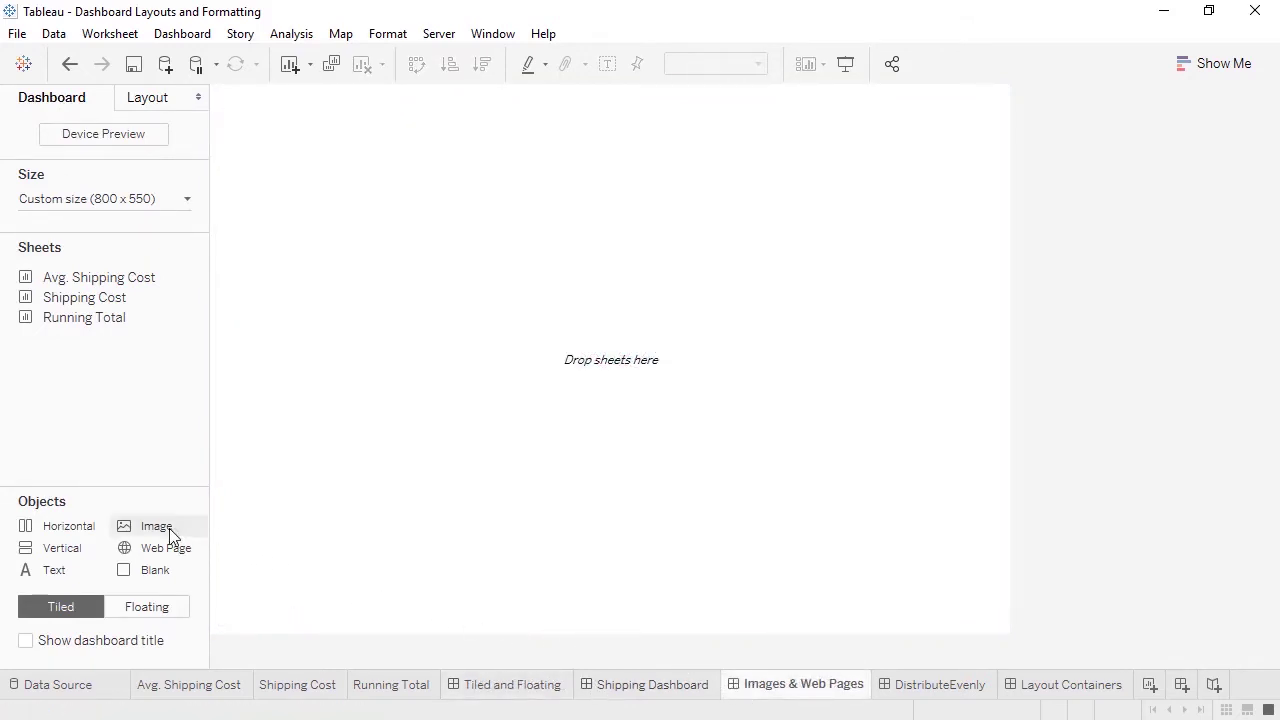
drag(169, 531, 288, 419)
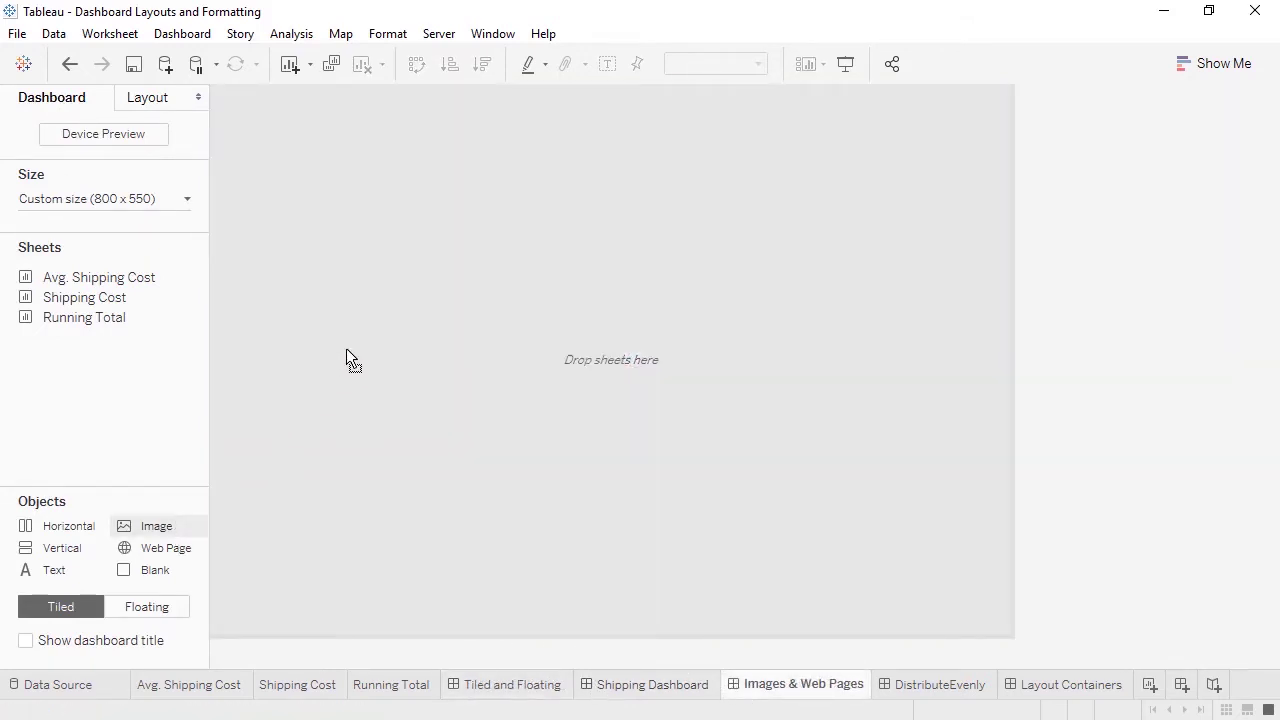
drag(347, 352, 348, 356)
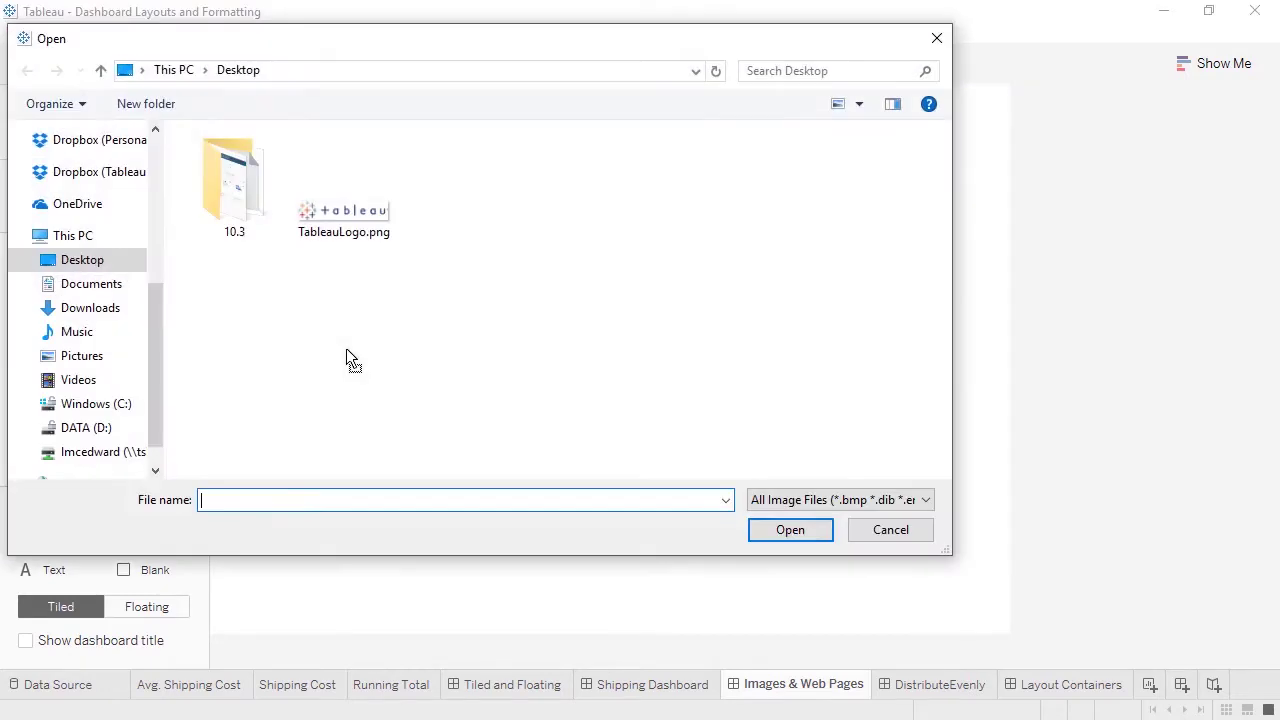
double_click(351, 230)
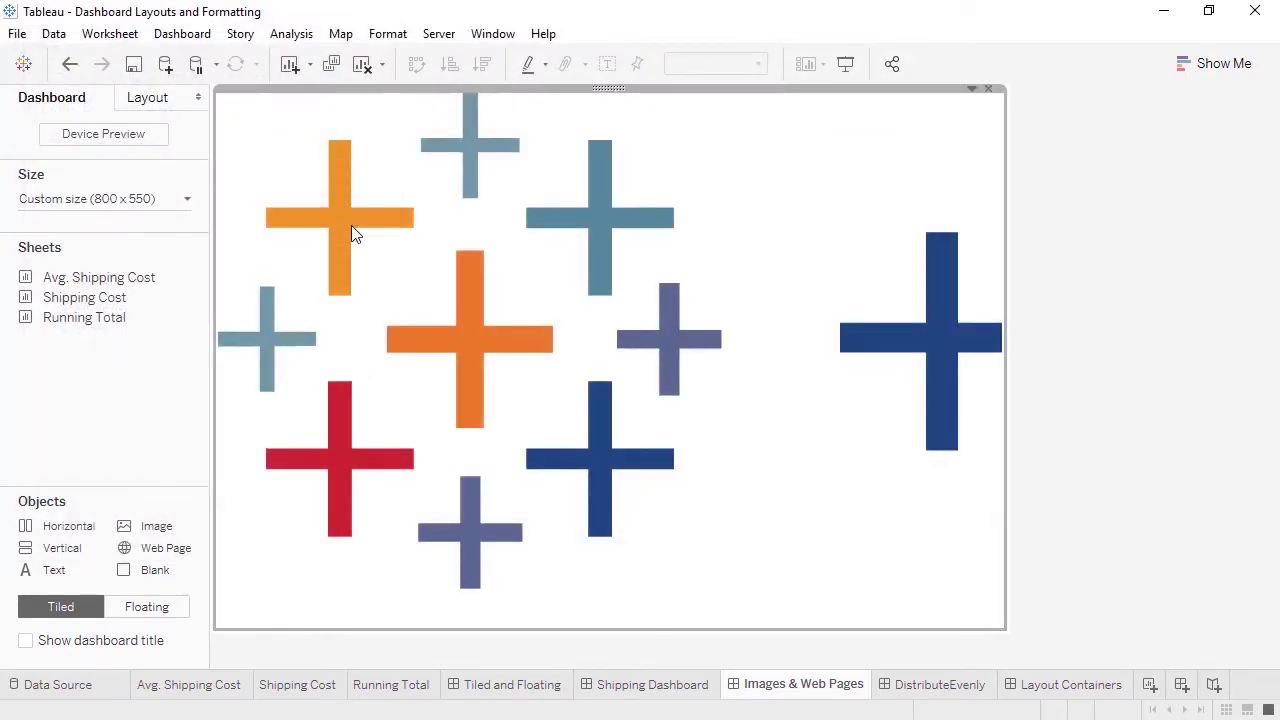
- Set the logo to Fit Image and Center Image, then bring up Set URL
click(971, 90)
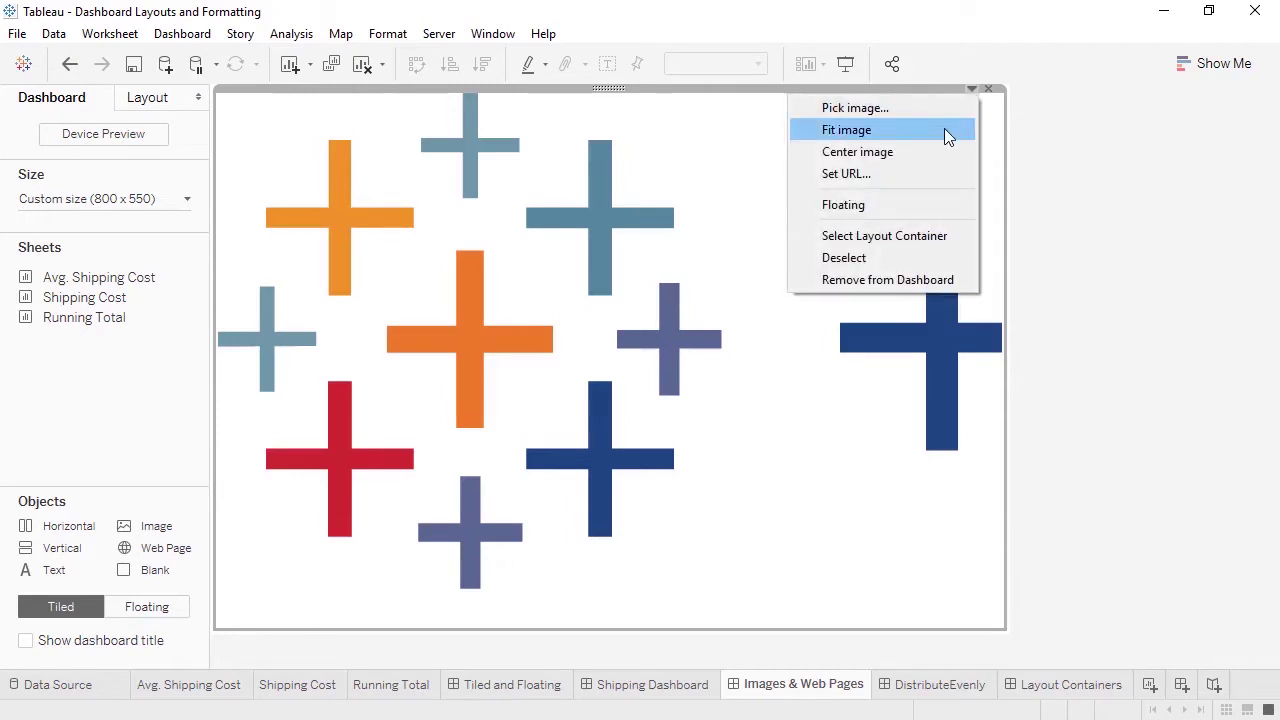
click(944, 130)
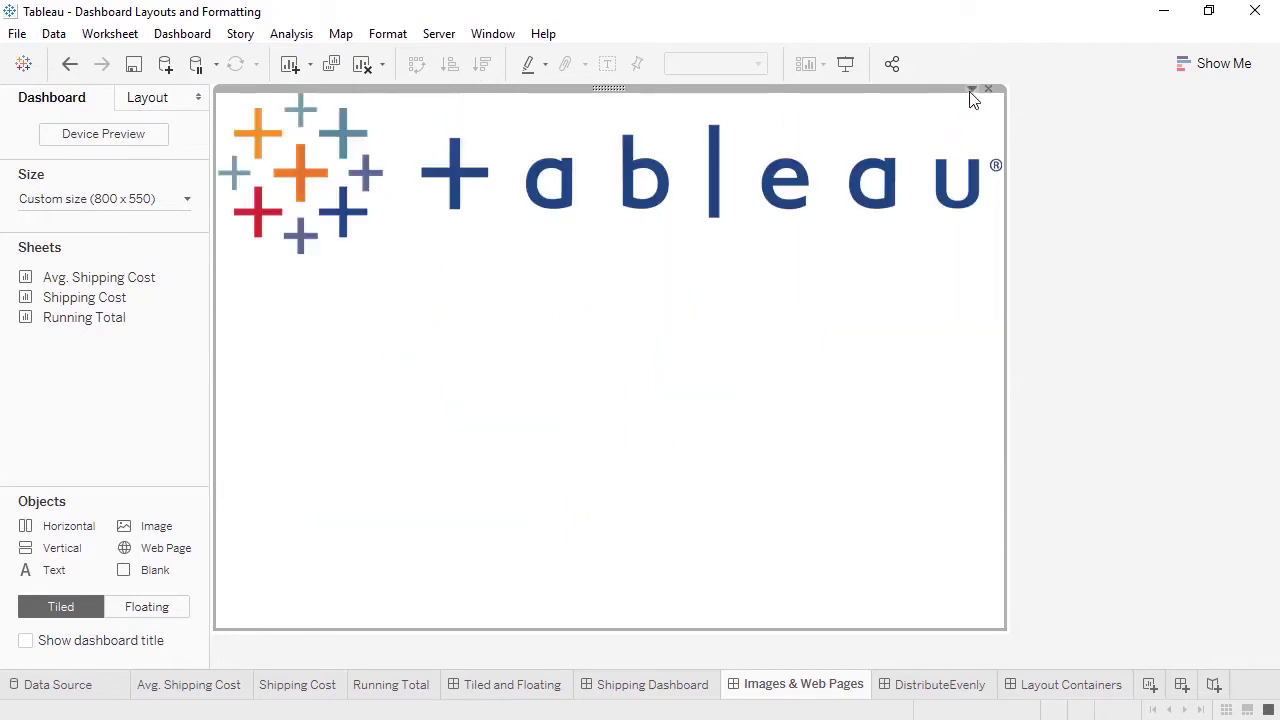
click(971, 90)
click(948, 152)
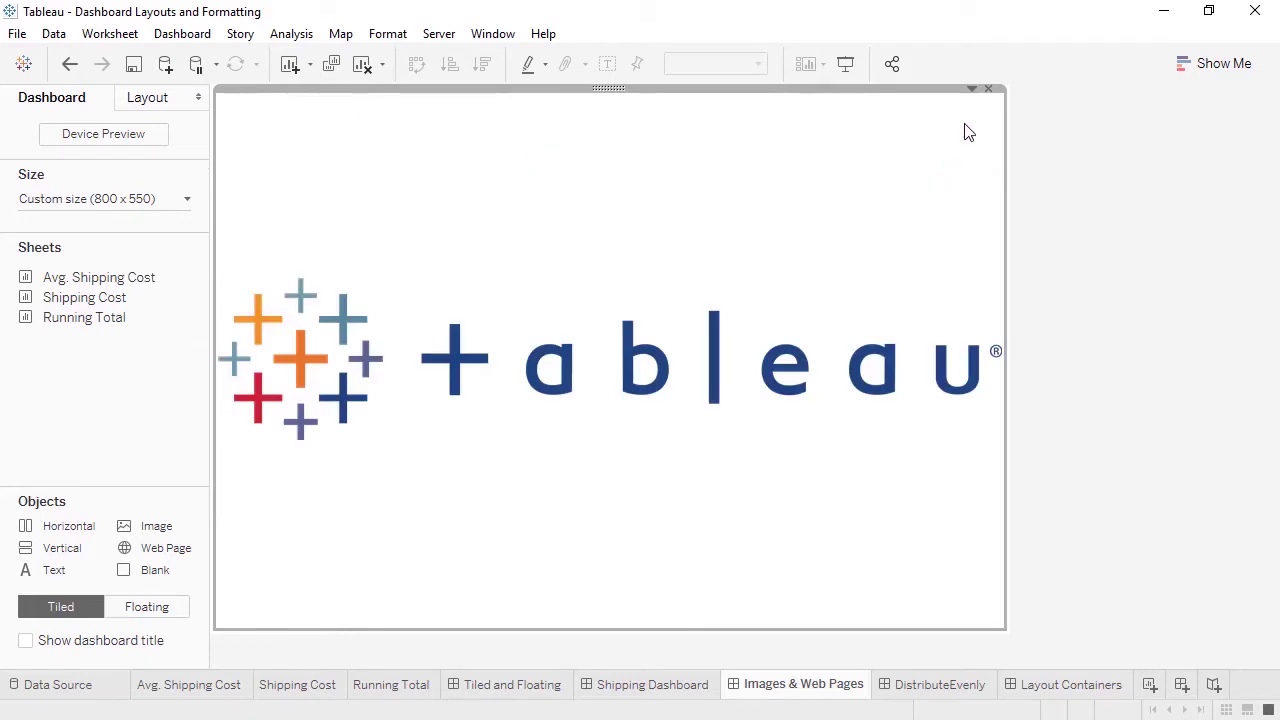
click(971, 90)
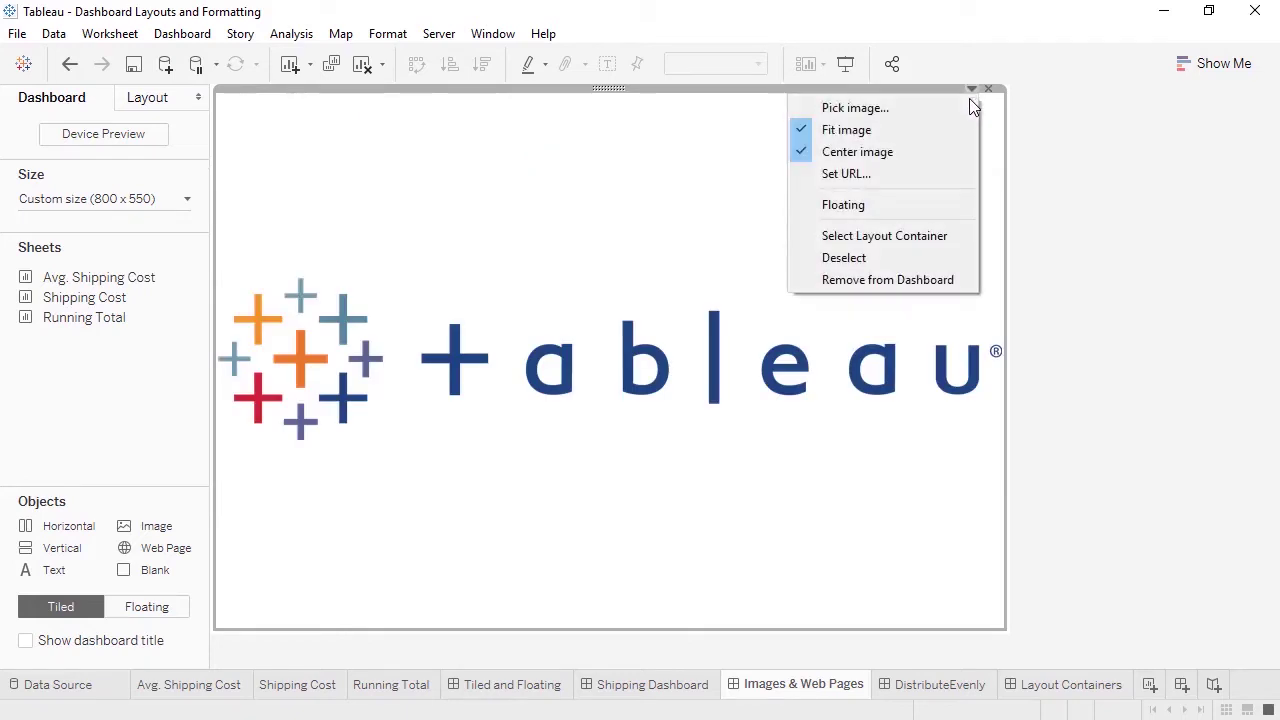
click(940, 175)
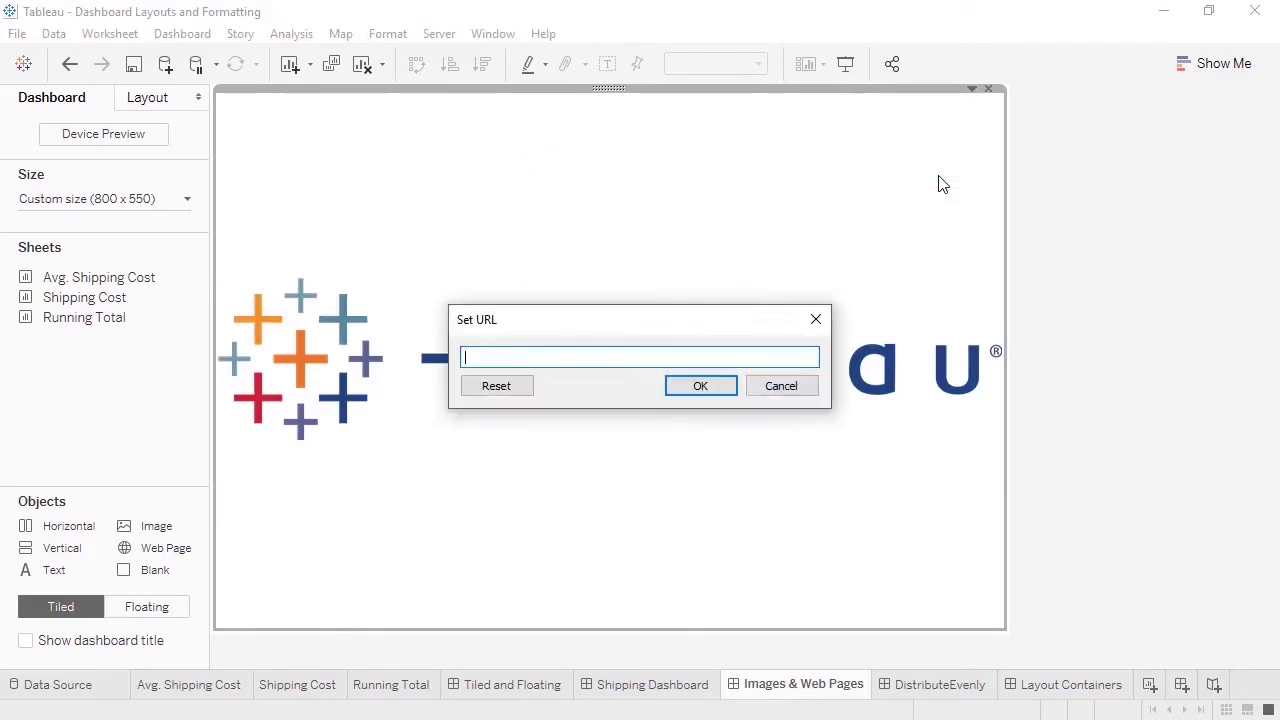
- Add a web page object in the lower half loading tableau.com
click(816, 322)
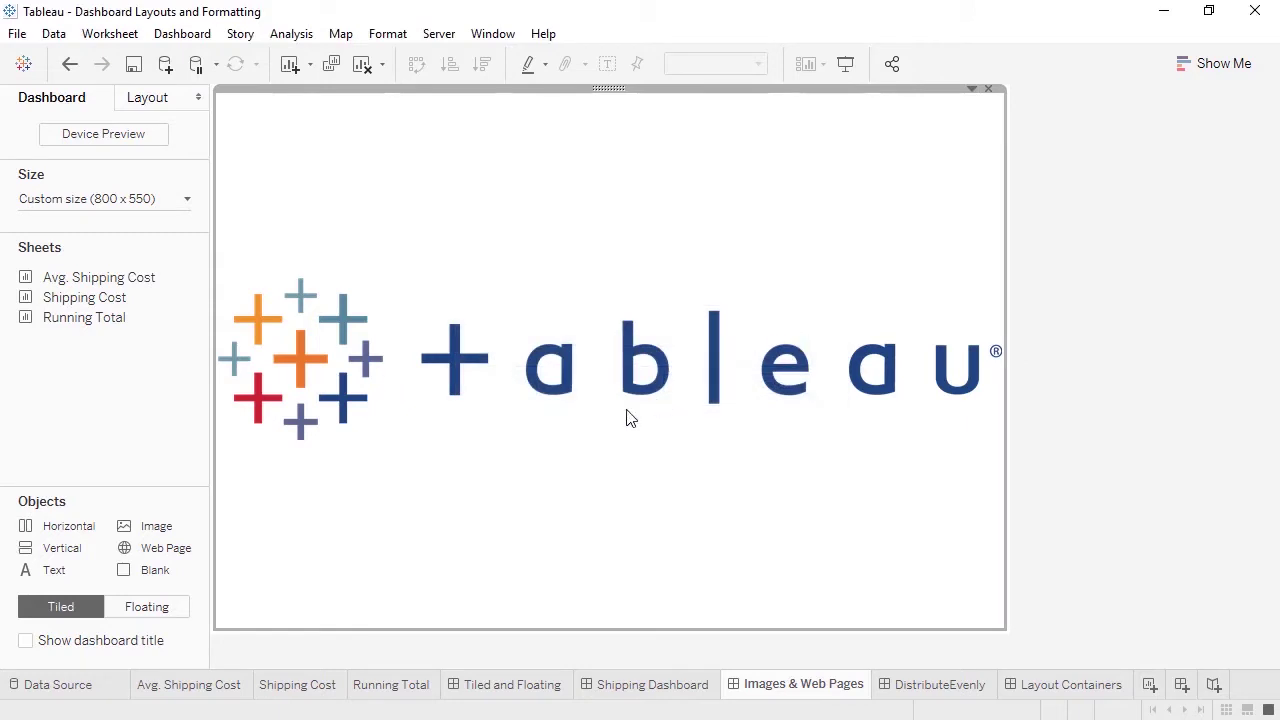
drag(189, 551, 408, 547)
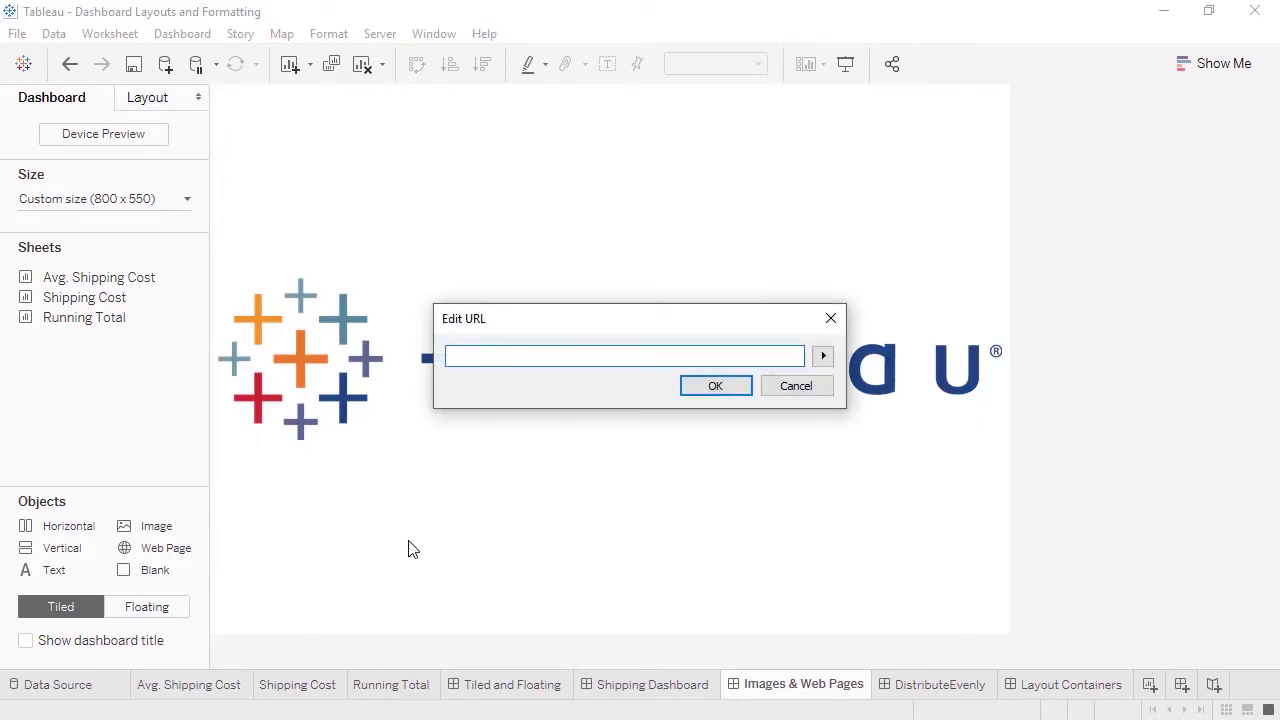
text(tableau.com)
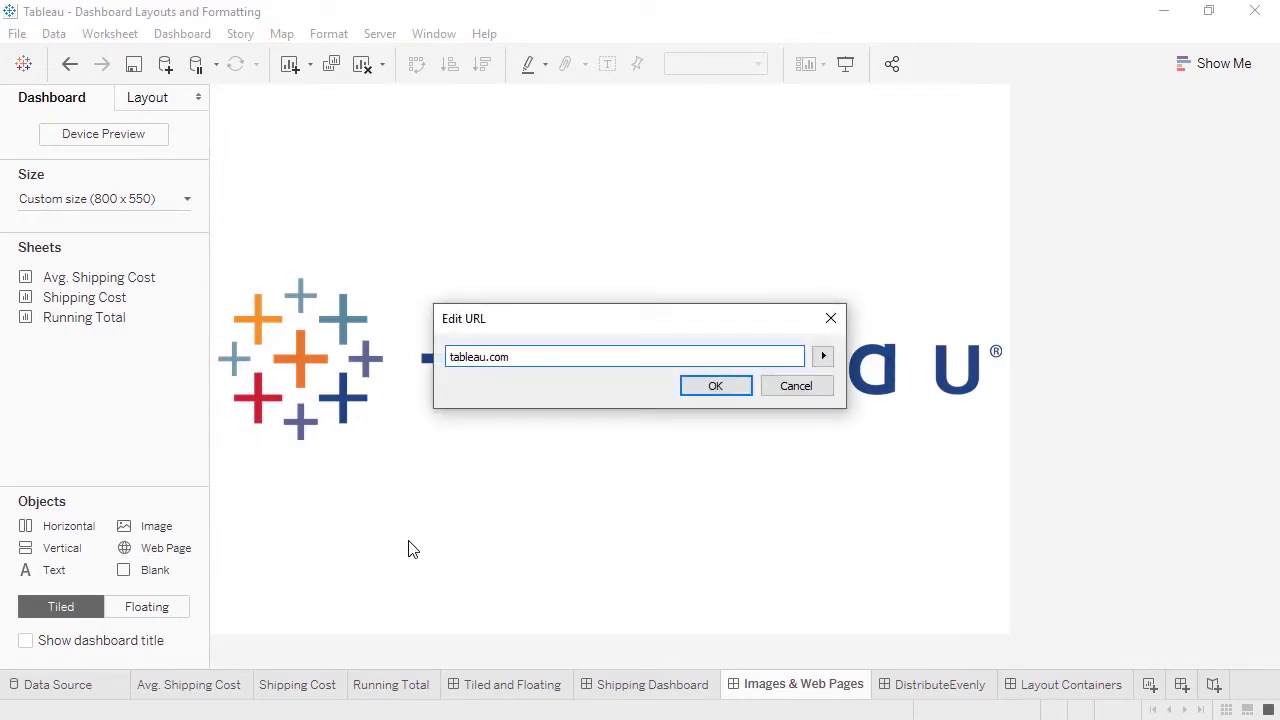
click(706, 386)
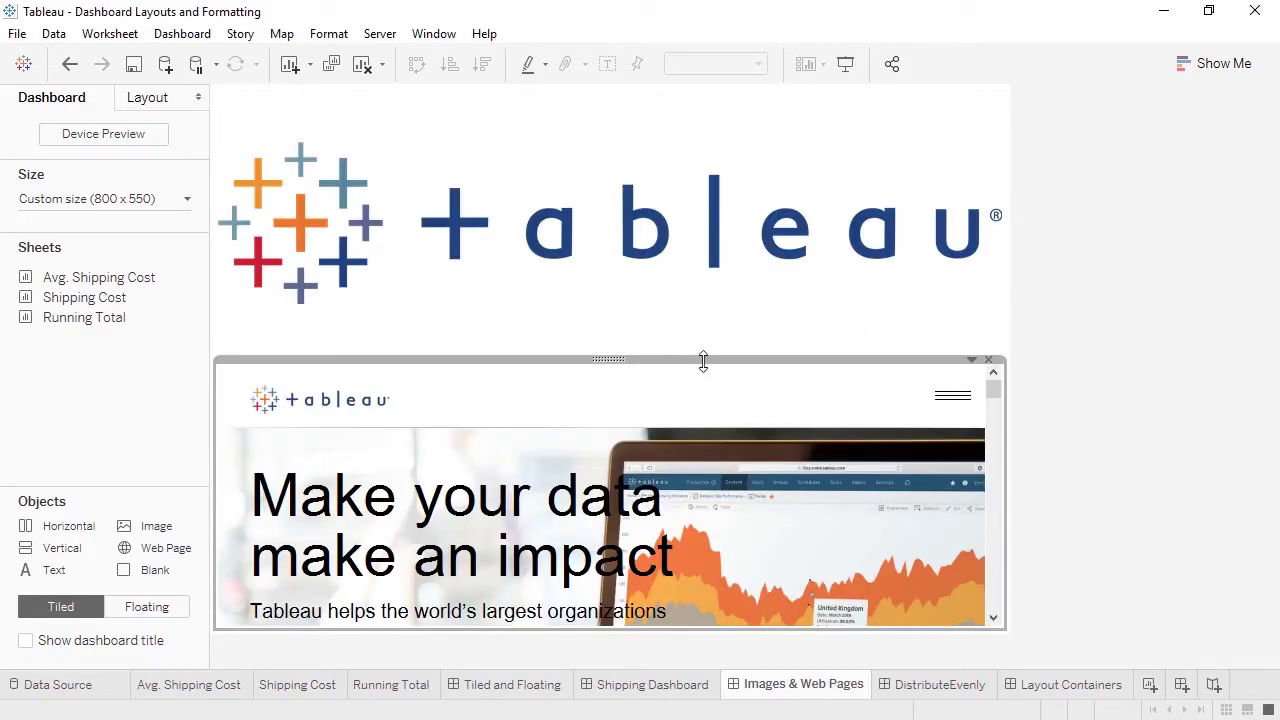
- Enlarge the web page upward so it fills most of the dashboard beneath the logo
drag(702, 358, 662, 174)
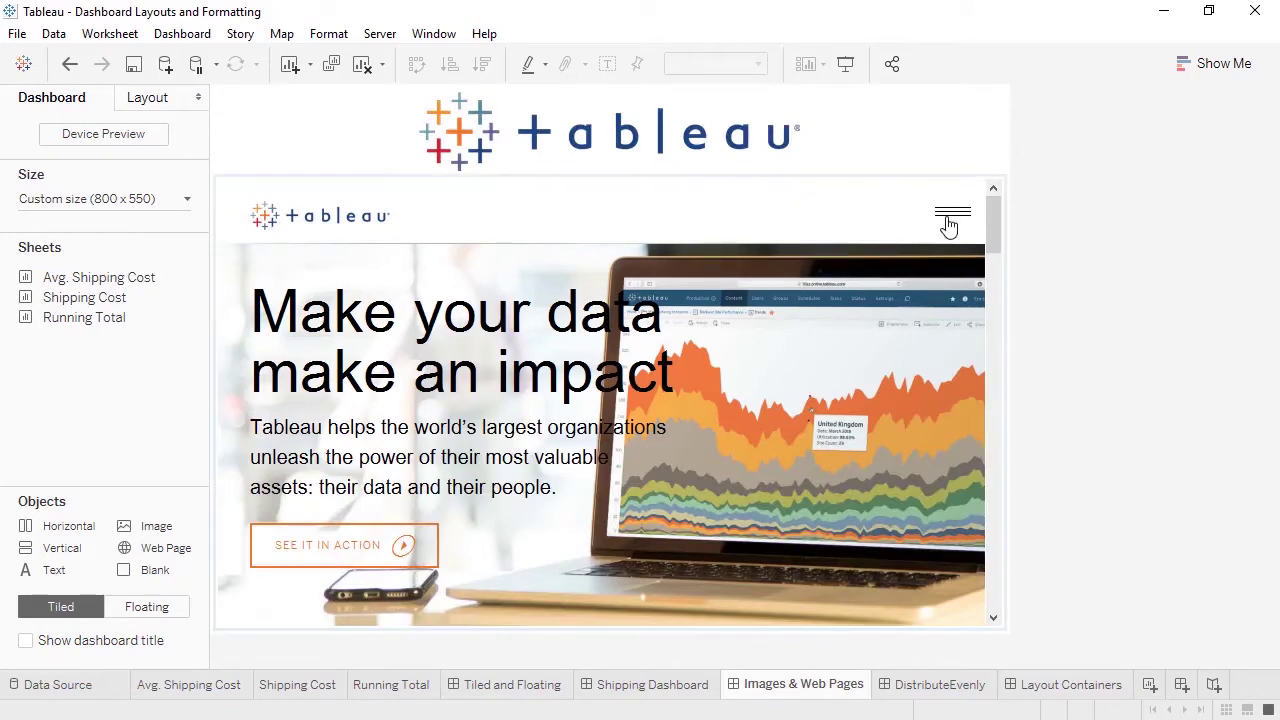
click(948, 220)
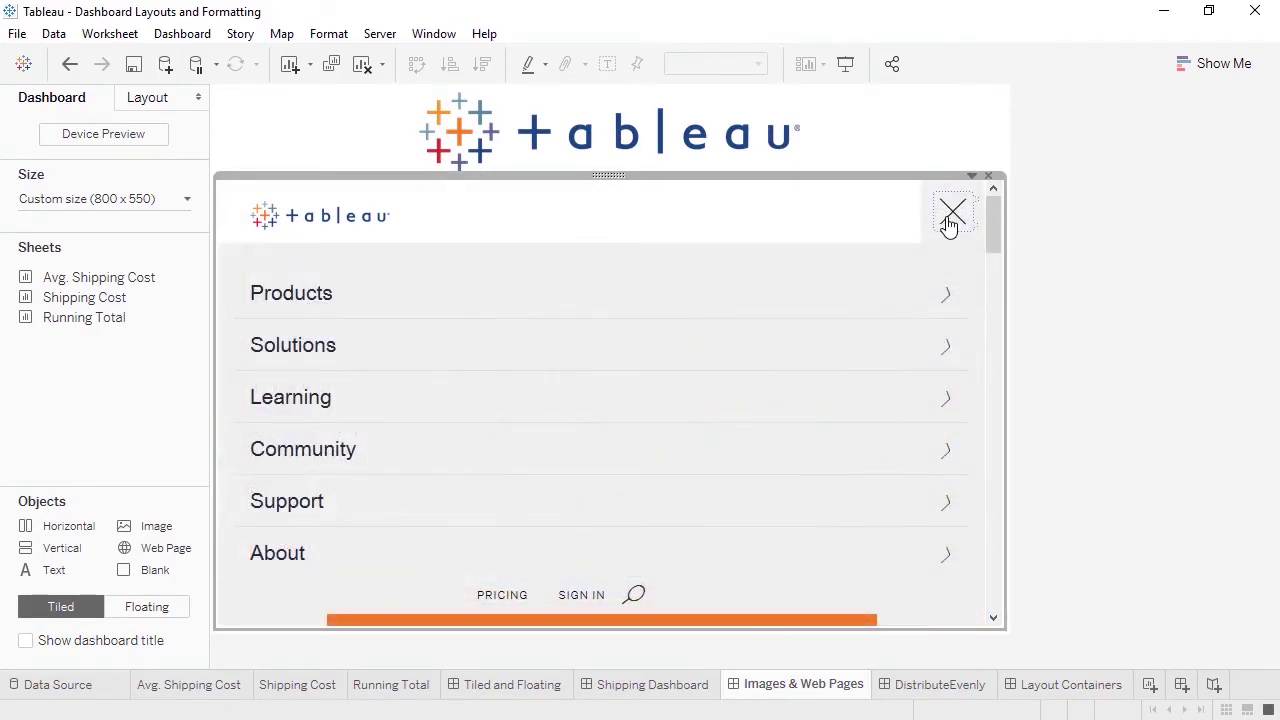
click(950, 216)
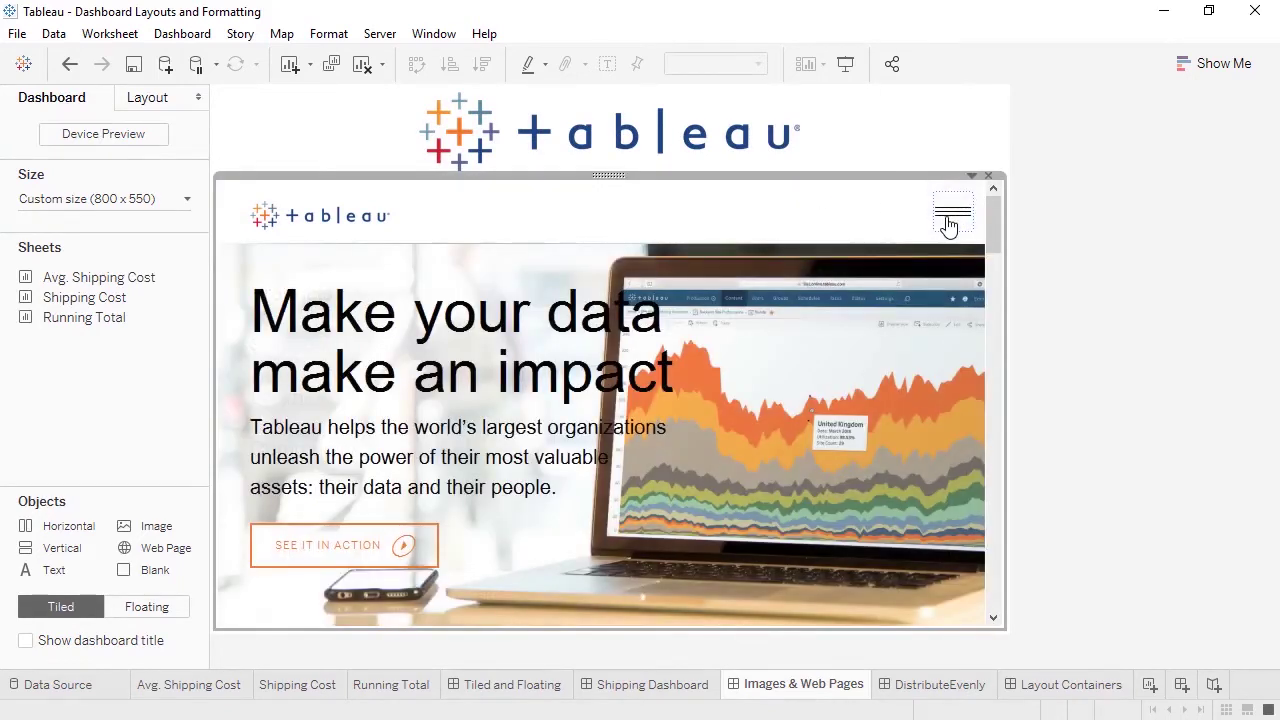
click(882, 163)
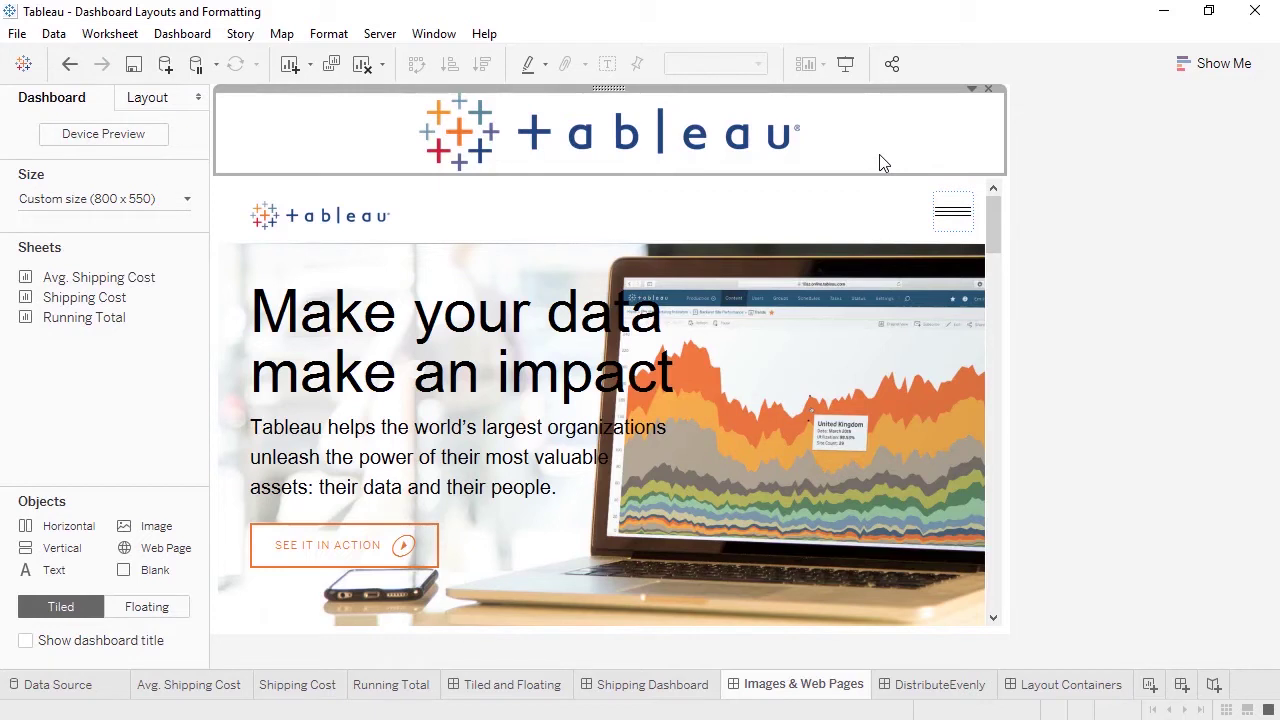
- Add a Blank object right of the logo and widen it so the logo sits top-left
click(971, 90)
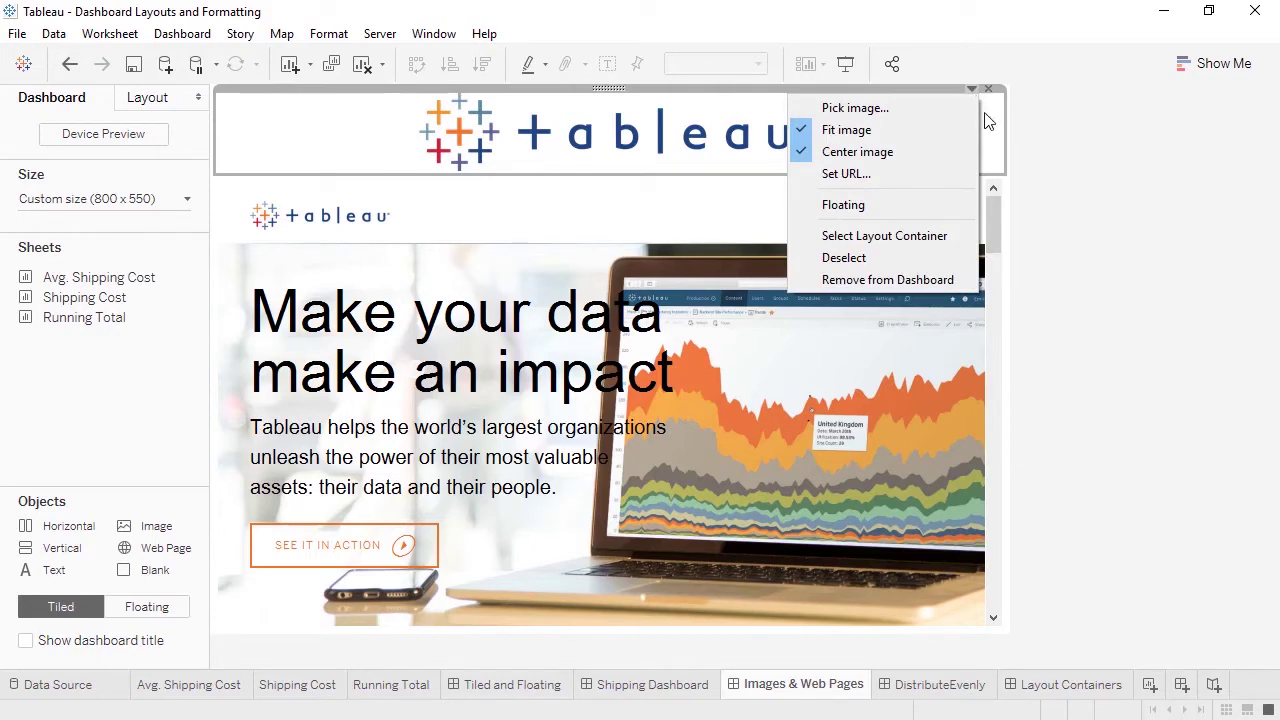
click(989, 120)
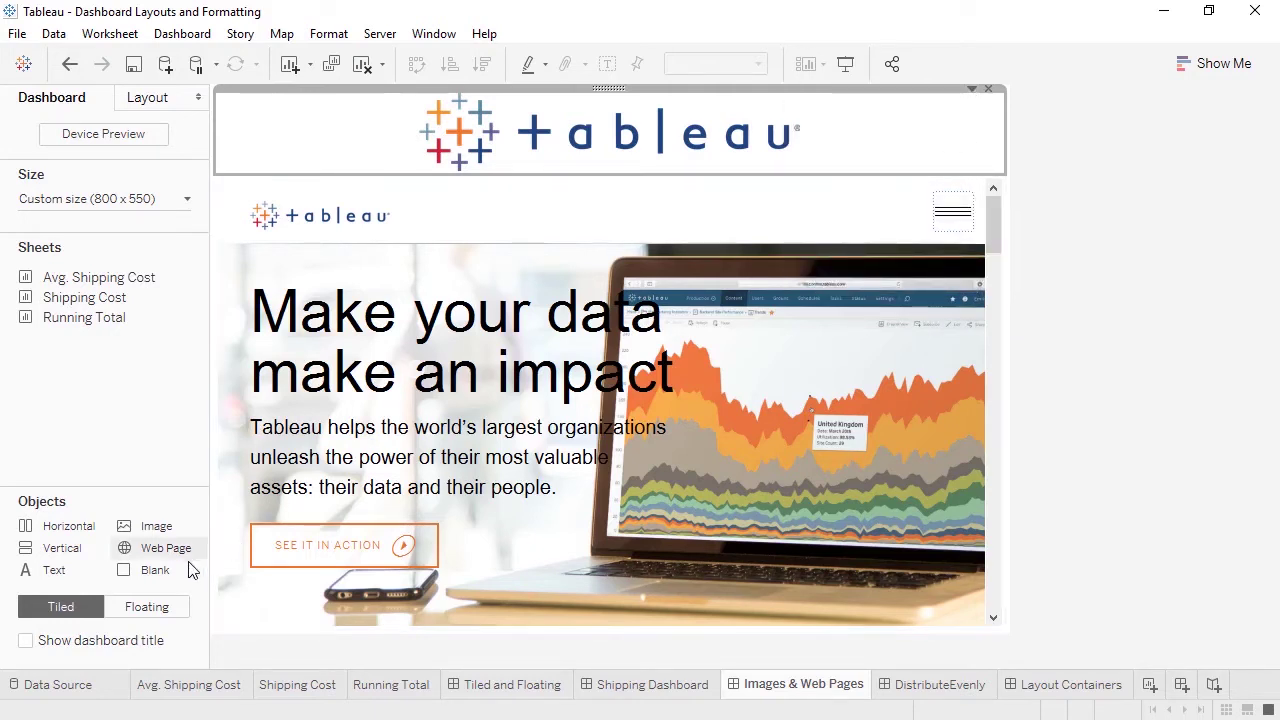
drag(175, 577, 700, 142)
drag(613, 163, 371, 168)
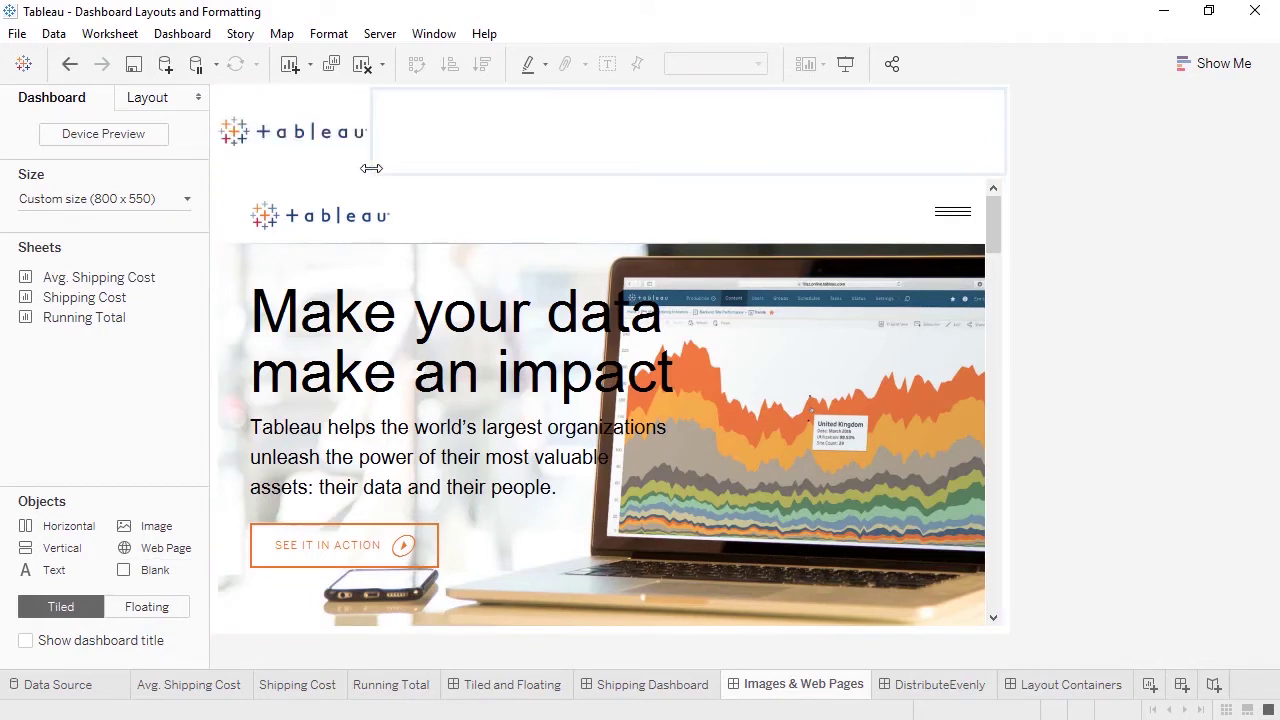
click(382, 186)
- On the DistributeEvenly dashboard, select the container of the four KPIs and distribute them evenly
click(961, 686)
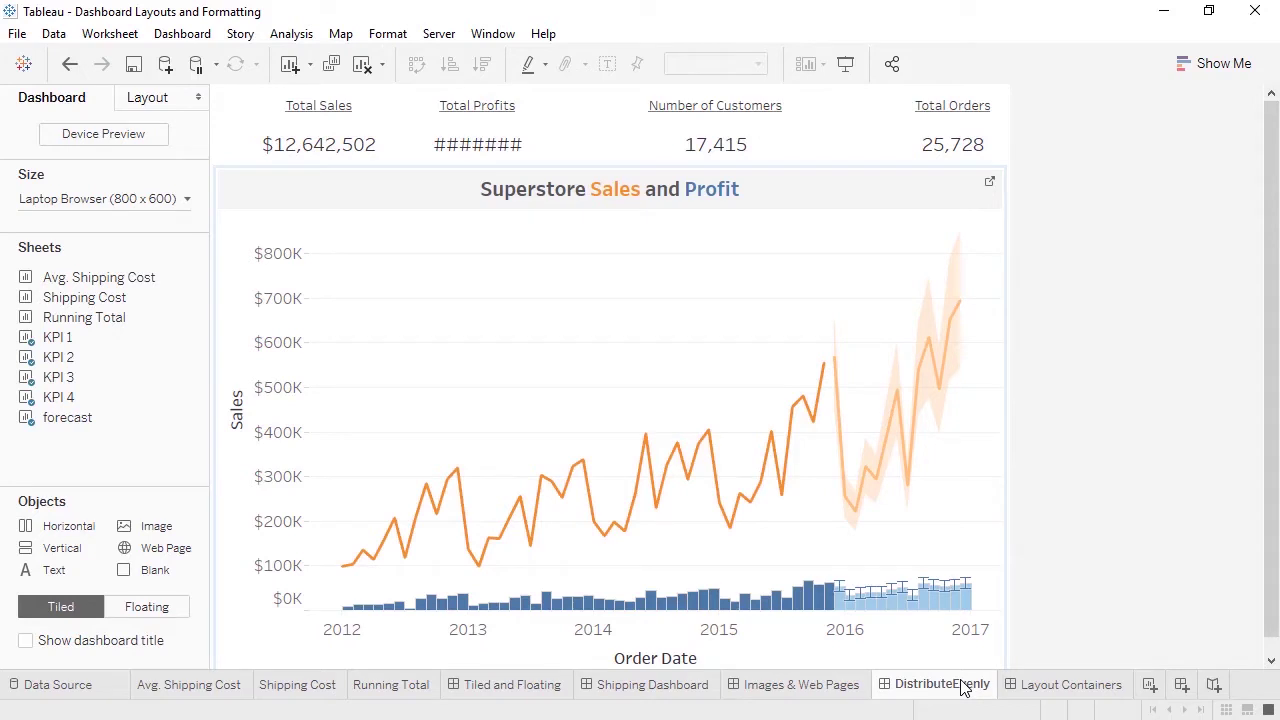
click(865, 137)
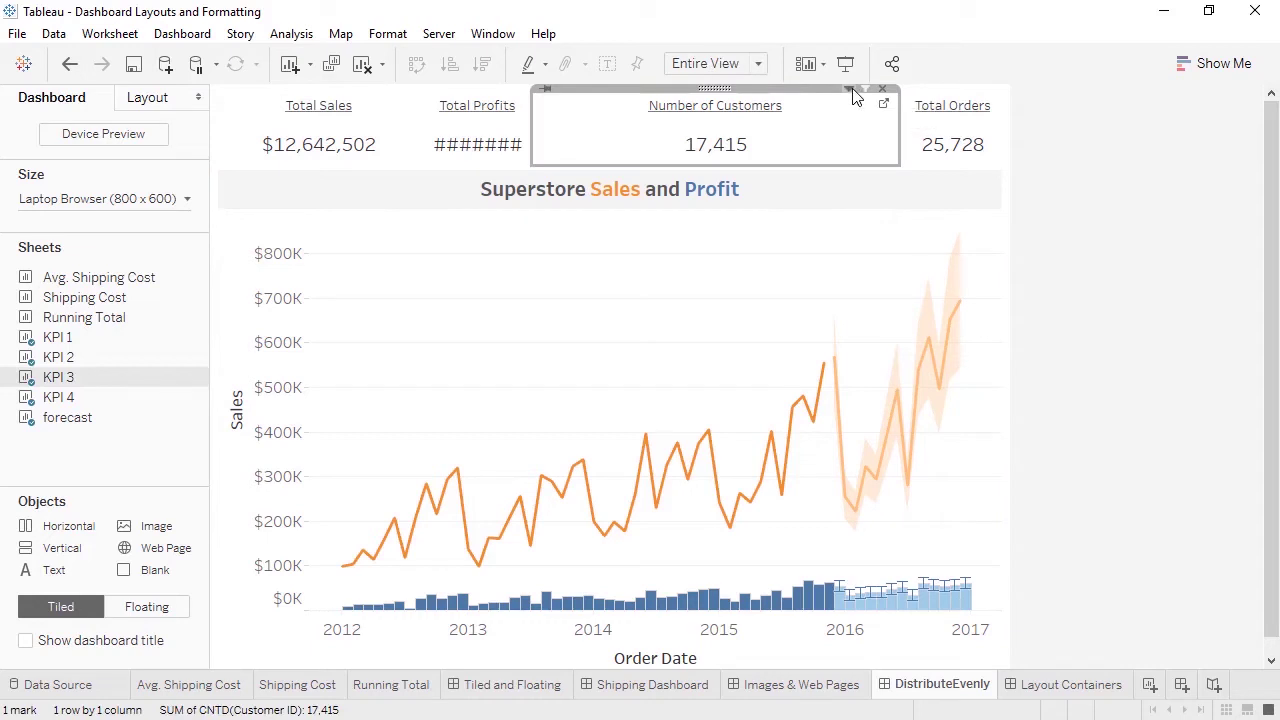
click(851, 91)
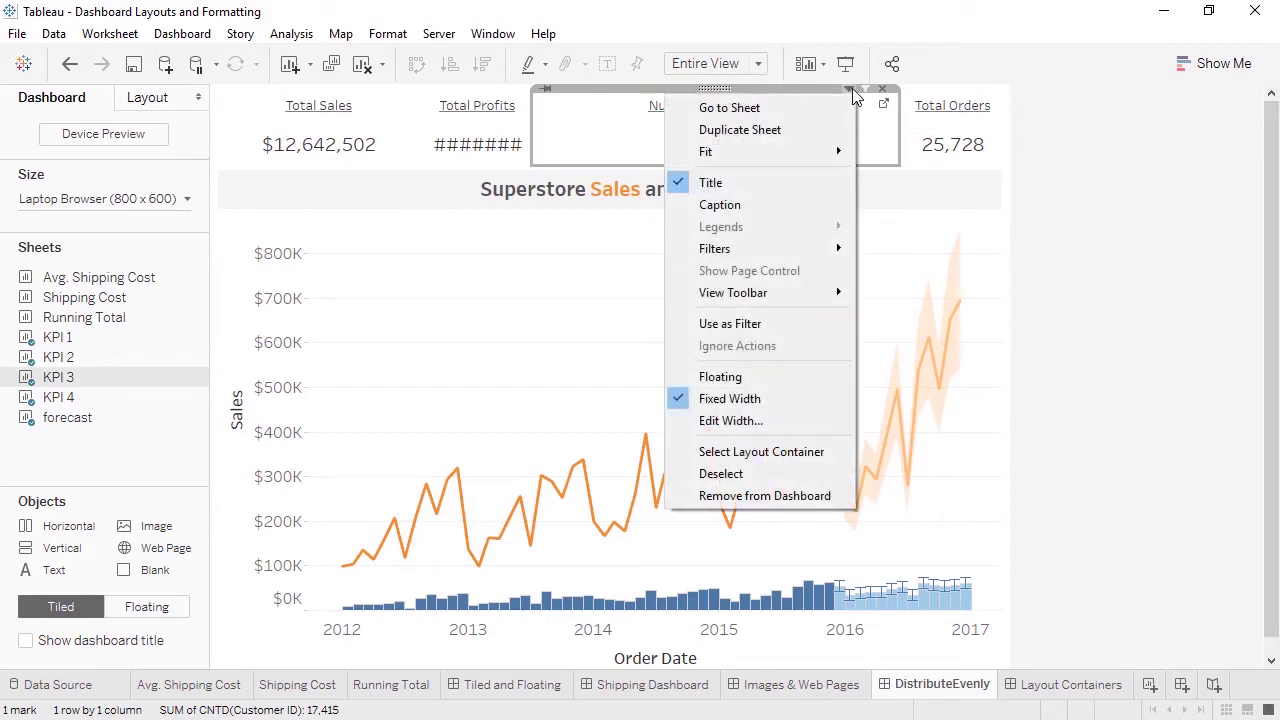
click(811, 455)
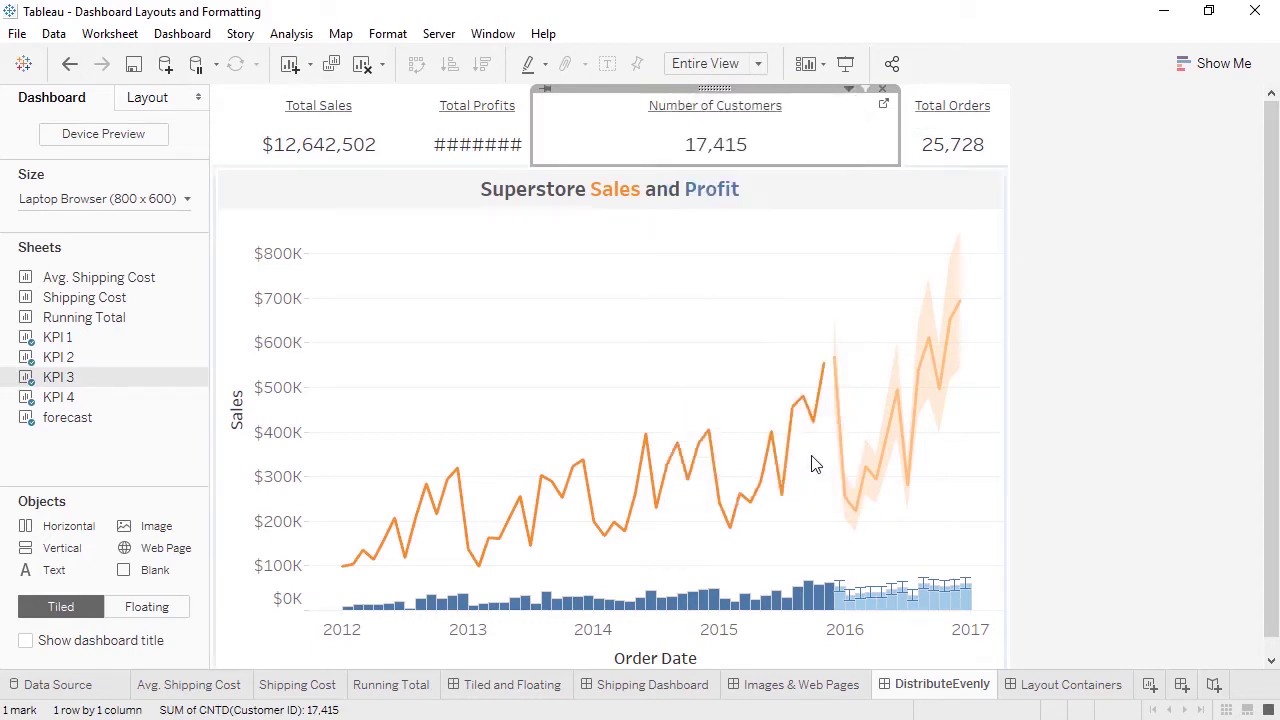
click(971, 90)
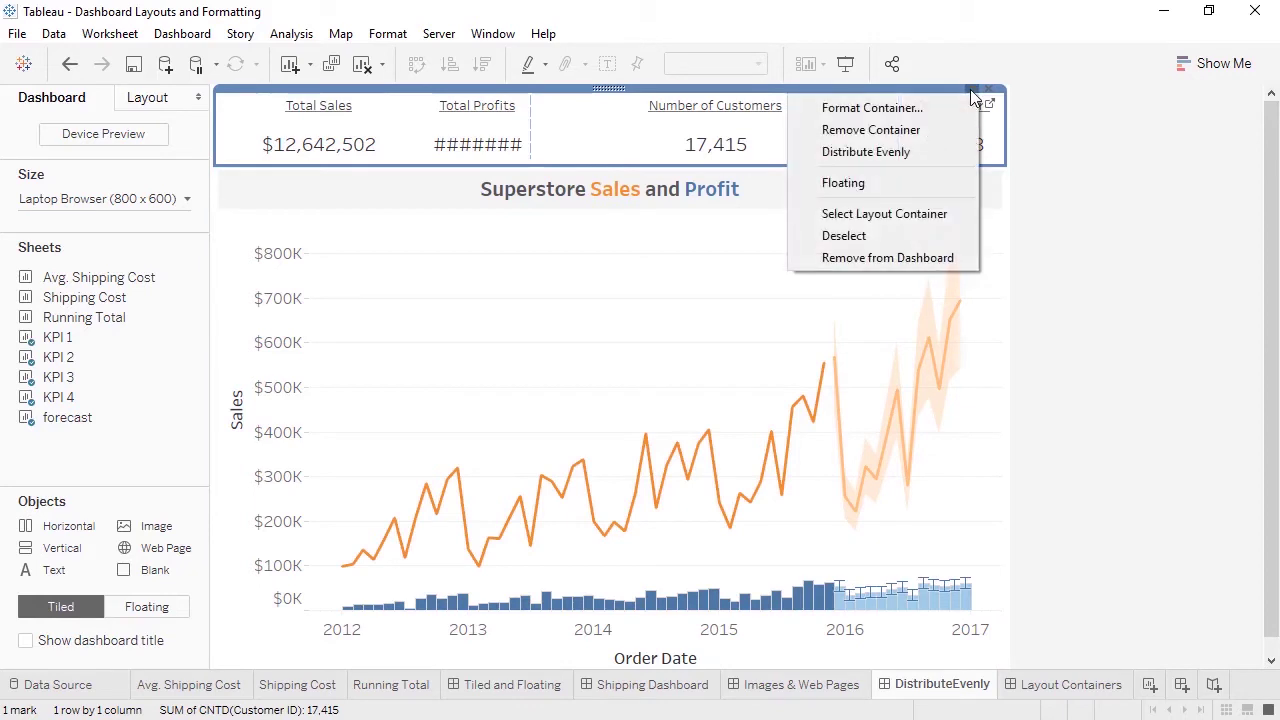
click(947, 152)
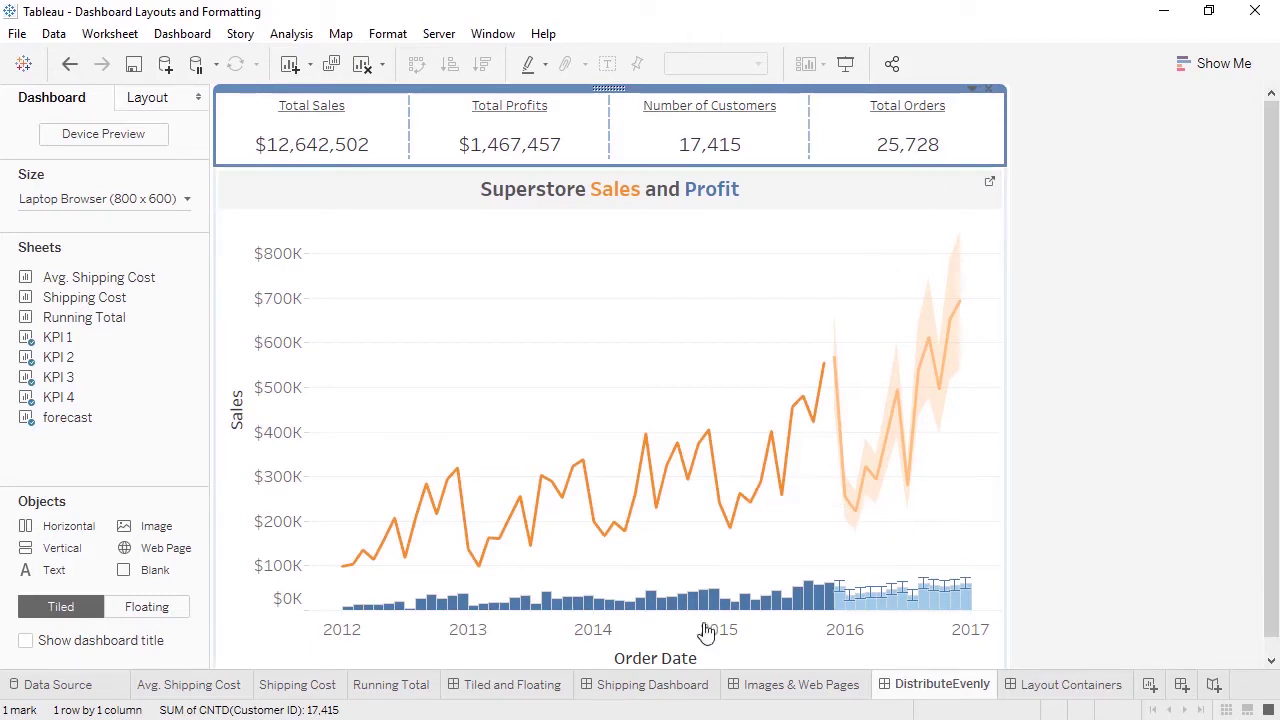
click(677, 688)
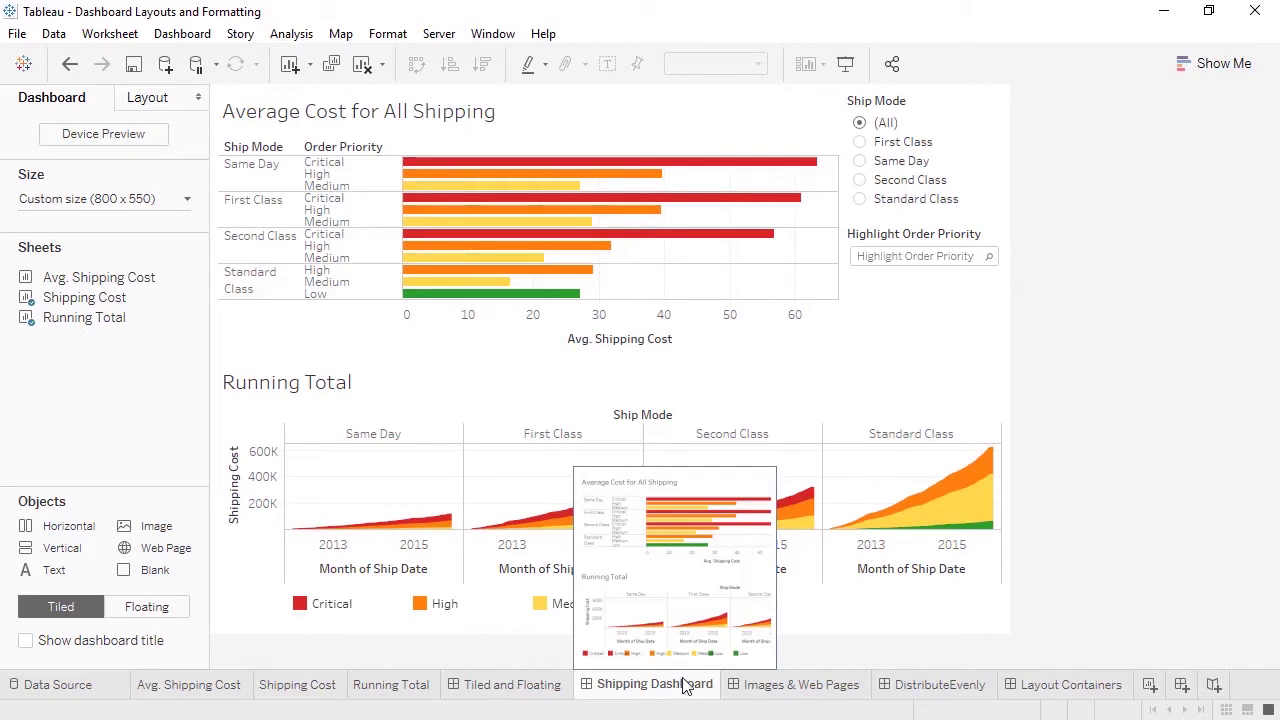
- Filter the Shipping Dashboard to Standard Class, reset Ship Mode to (All), then view Layout Containers
click(860, 200)
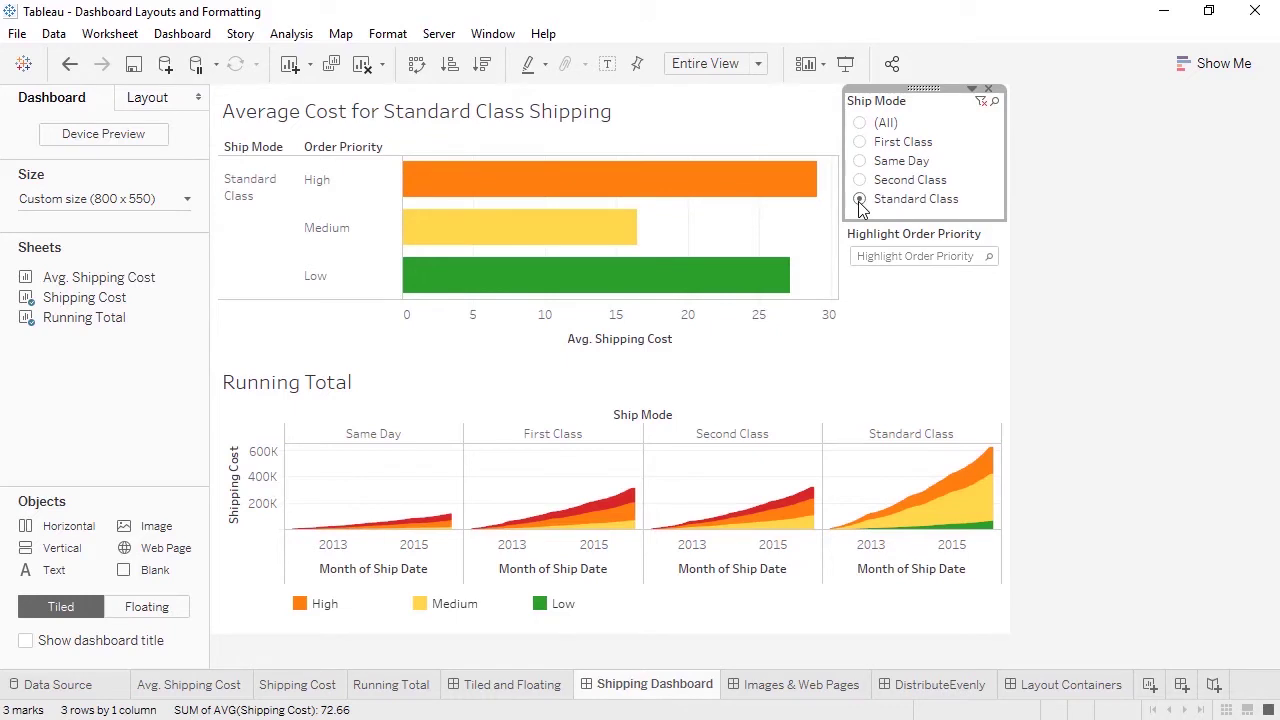
click(860, 123)
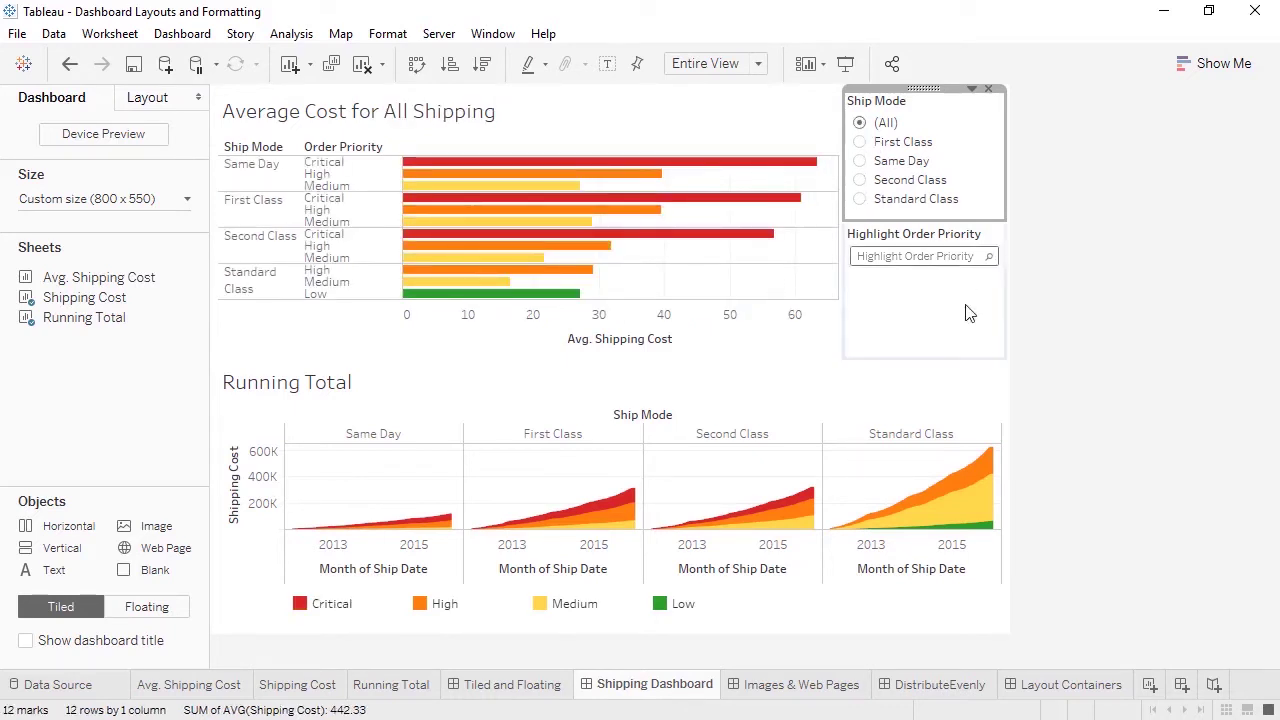
click(1070, 685)
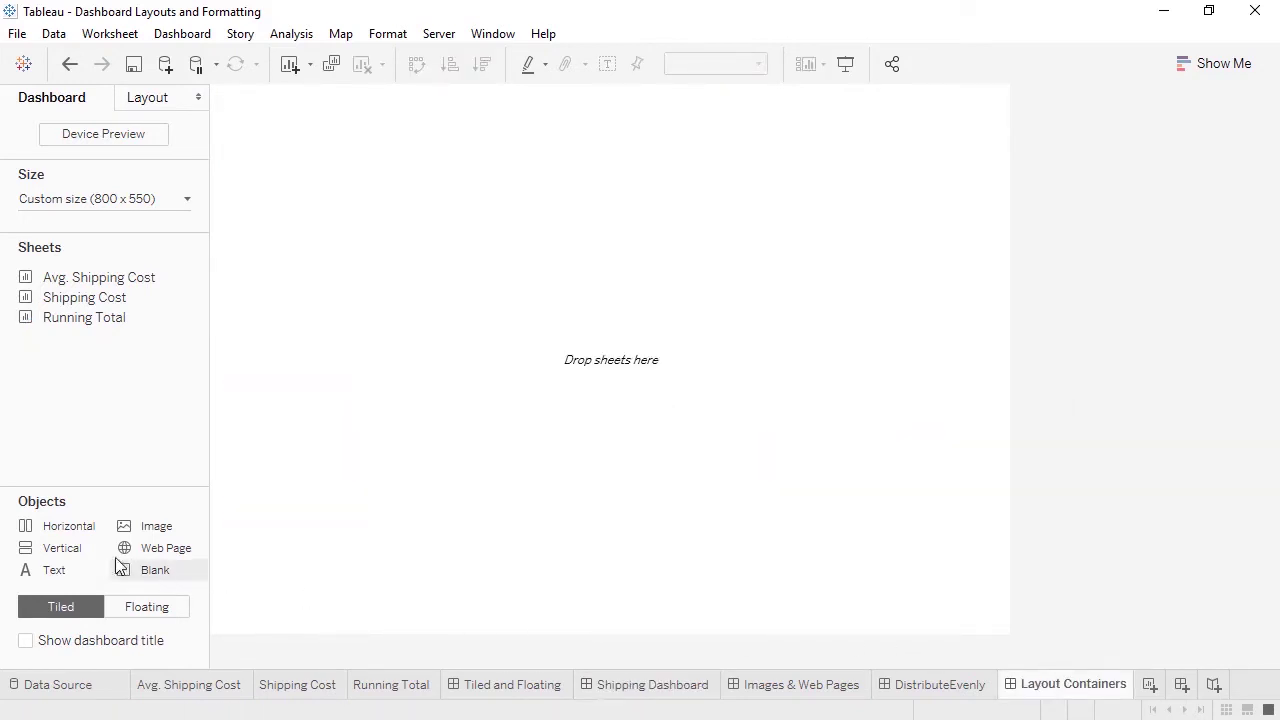
- Add a vertical container with Running Total stacked above Shipping Cost
drag(88, 561, 381, 464)
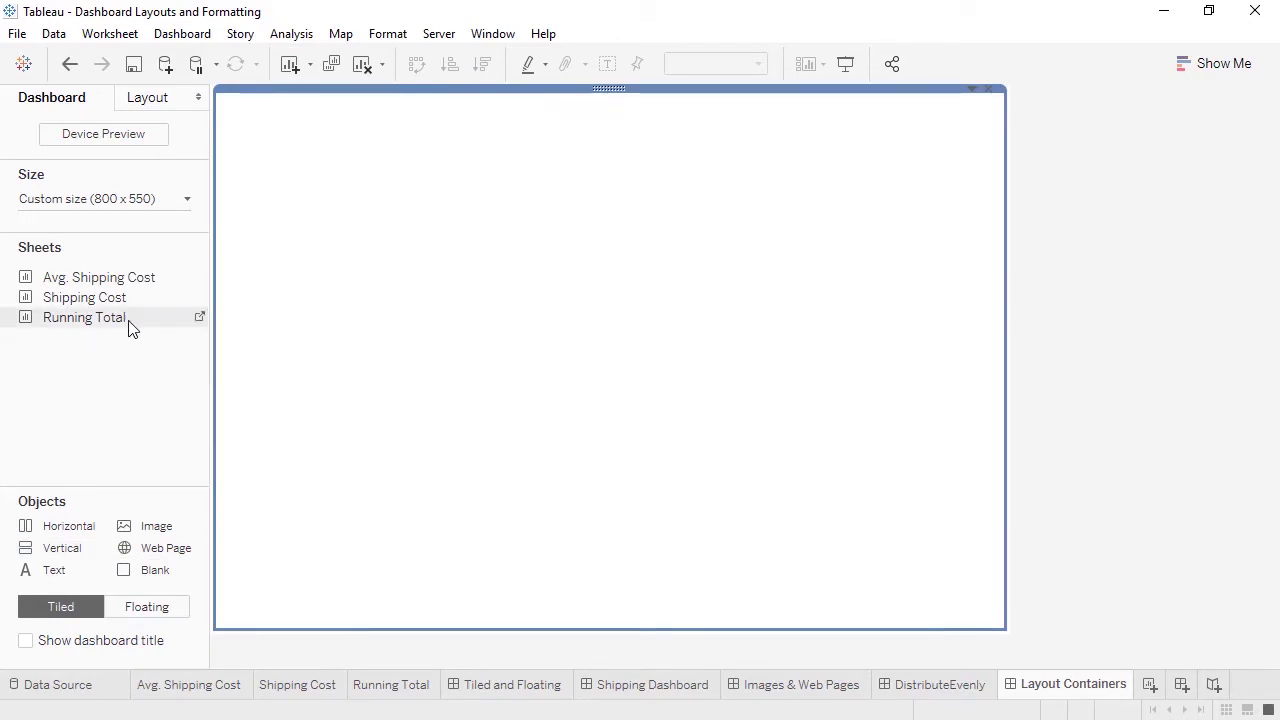
drag(130, 318, 451, 442)
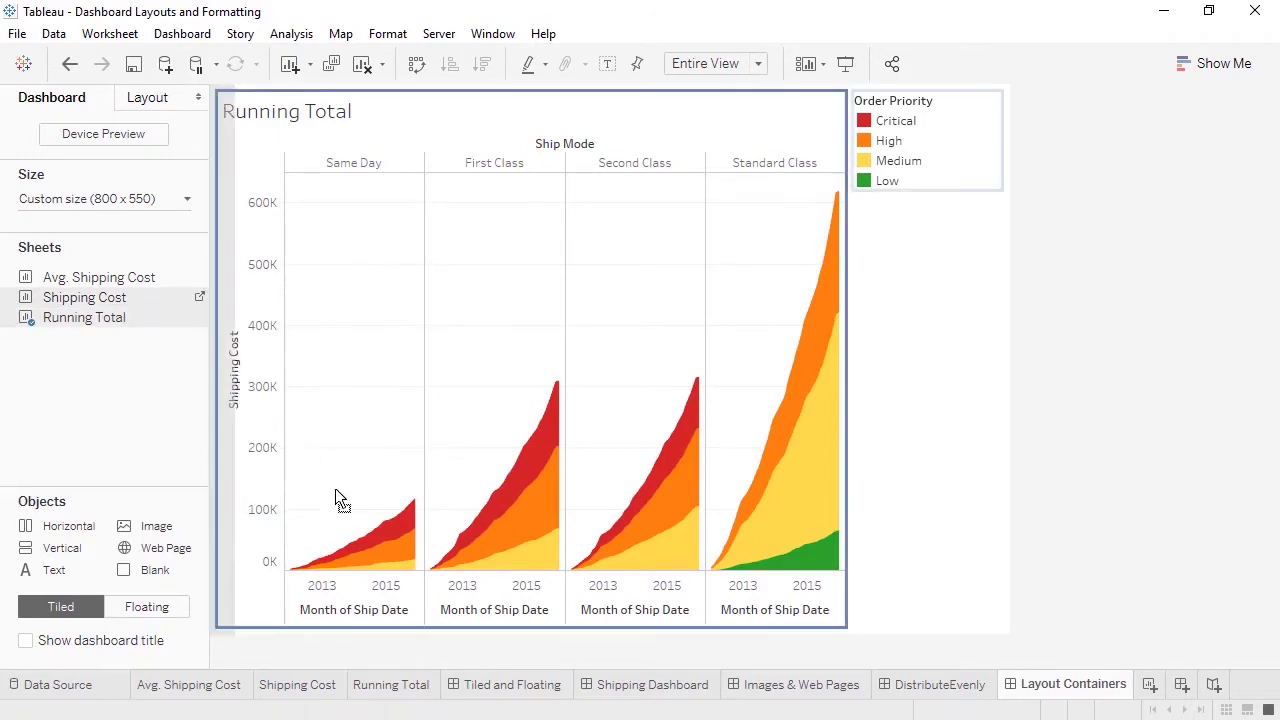
drag(344, 515, 380, 567)
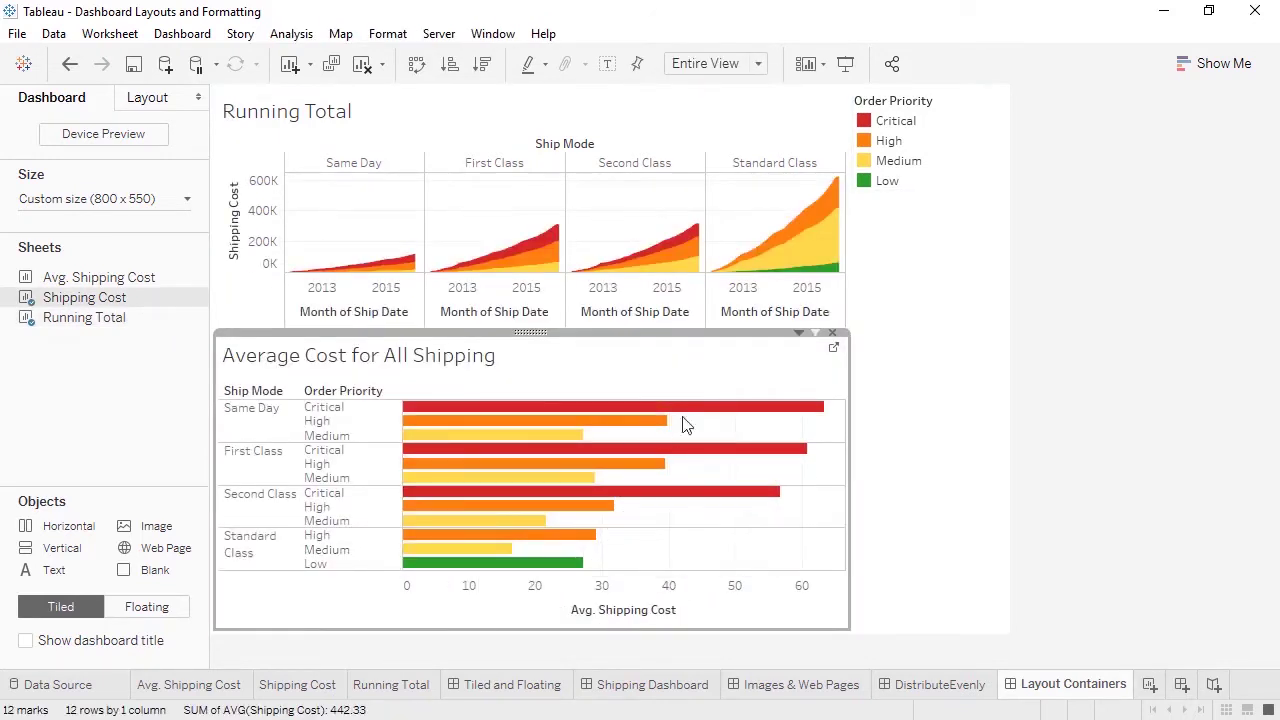
- Add a Ship Mode filter to the Shipping Cost chart, keeping only First Class
click(800, 332)
mouse_move(757, 439)
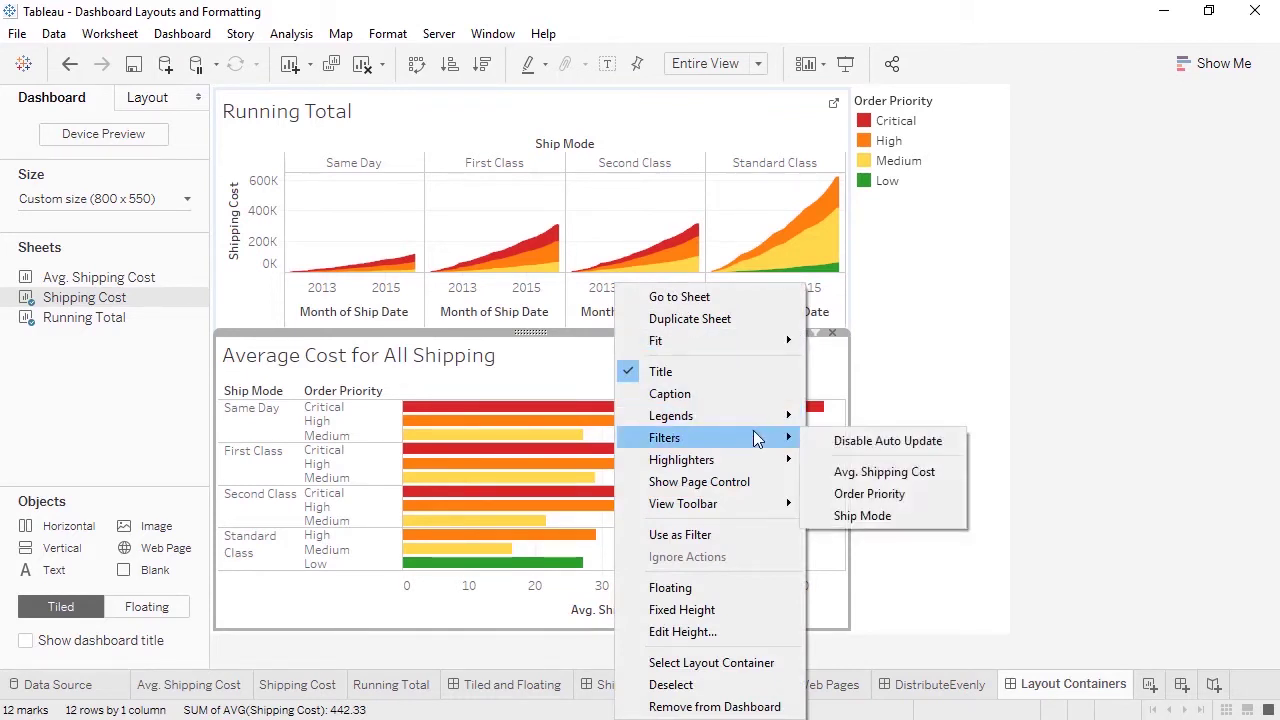
click(838, 516)
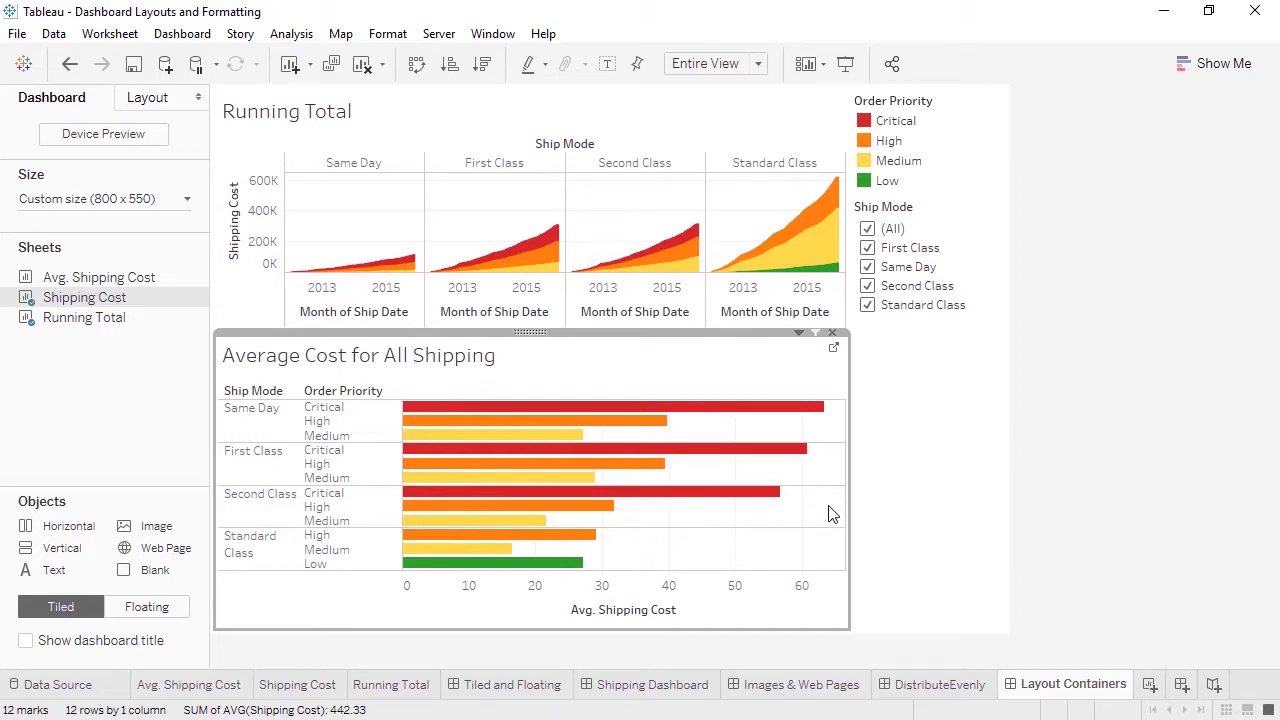
click(868, 306)
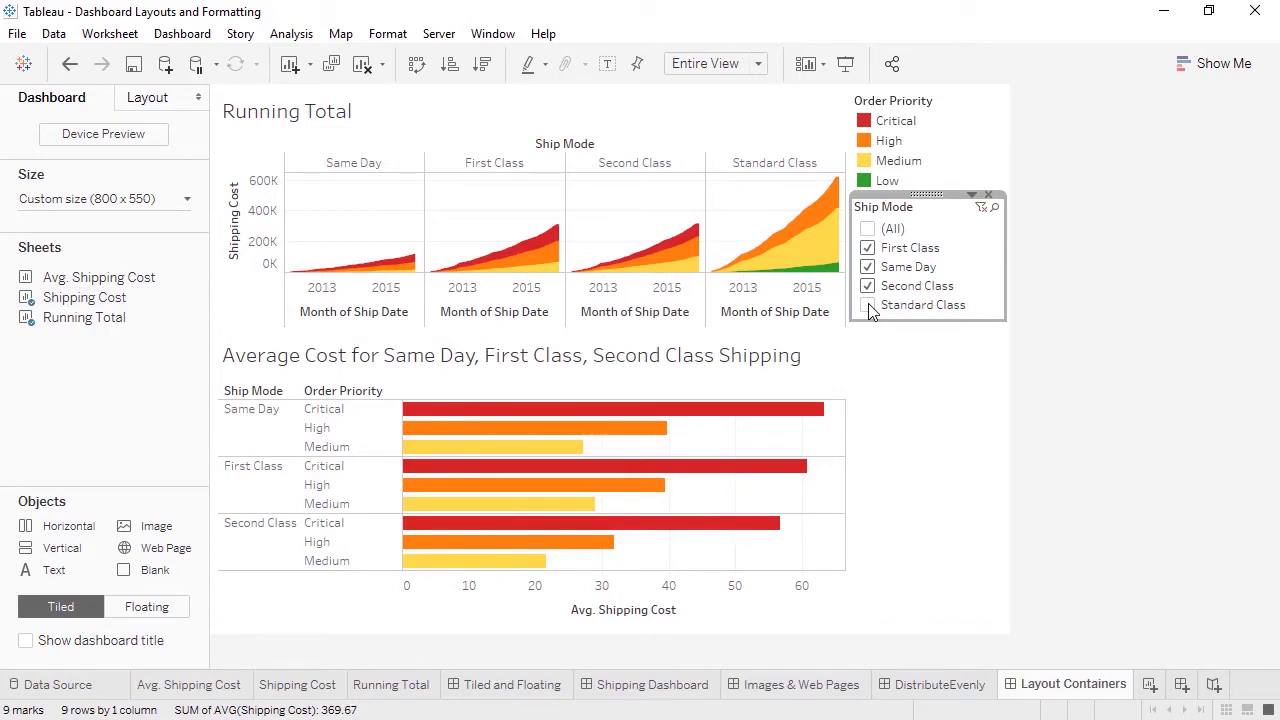
click(868, 287)
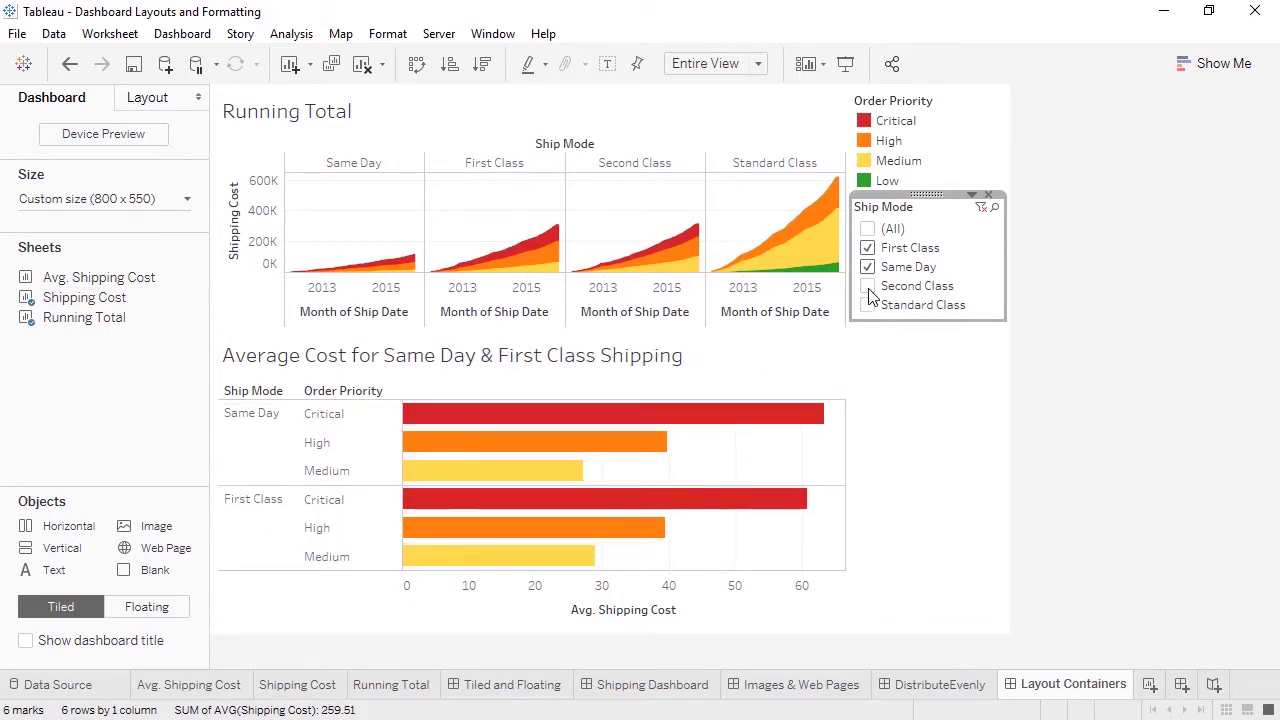
click(868, 268)
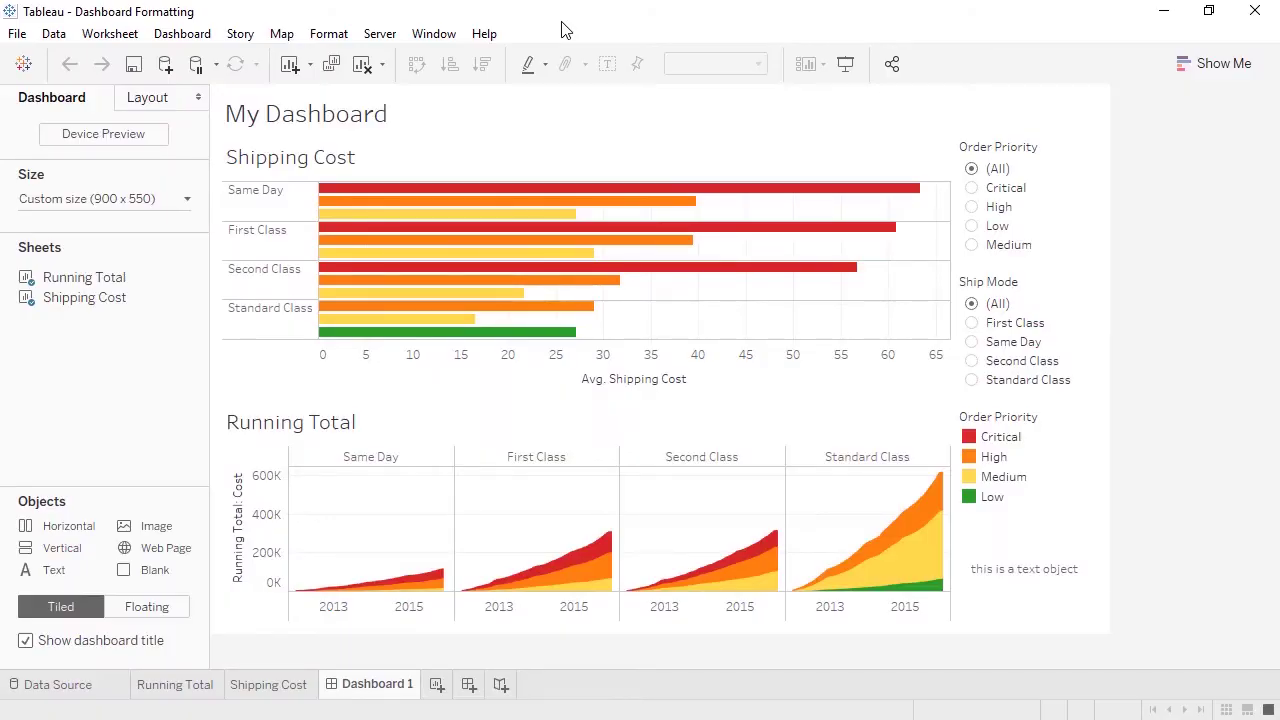
- Retitle the Shipping Cost chart 'Average Cost for <Ship Mode> Shipping'
double_click(453, 163)
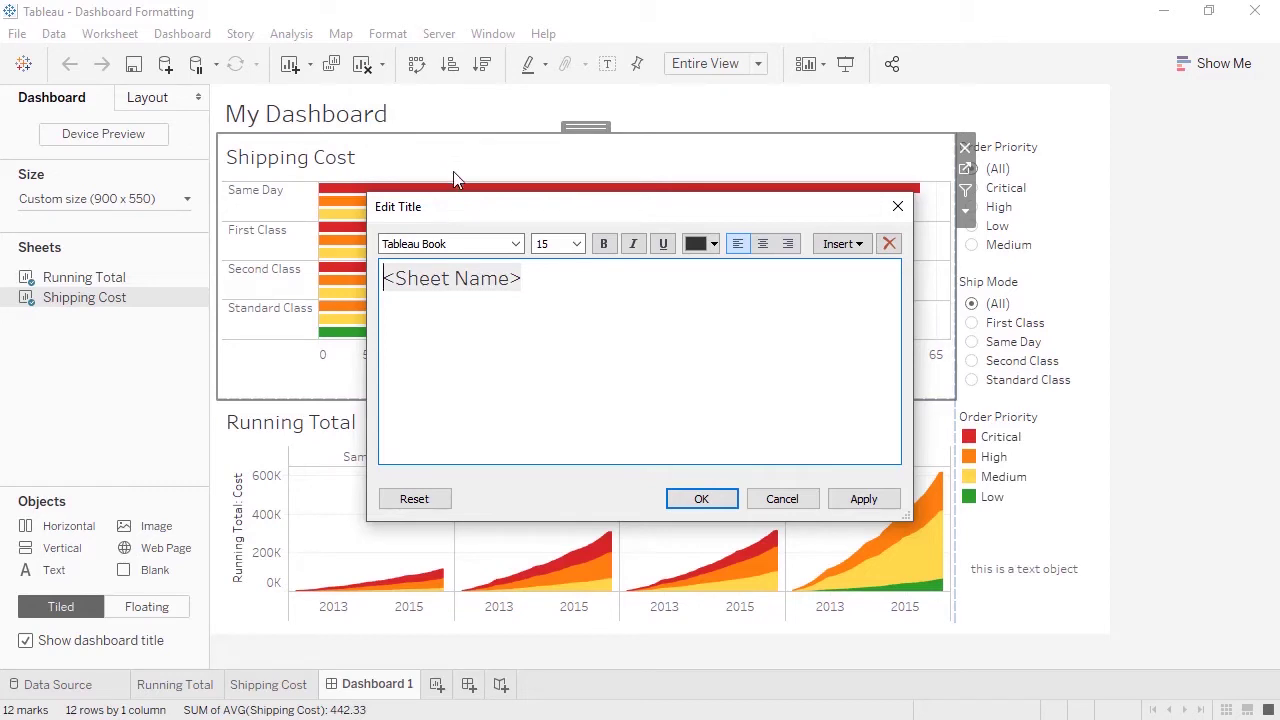
drag(538, 285, 380, 272)
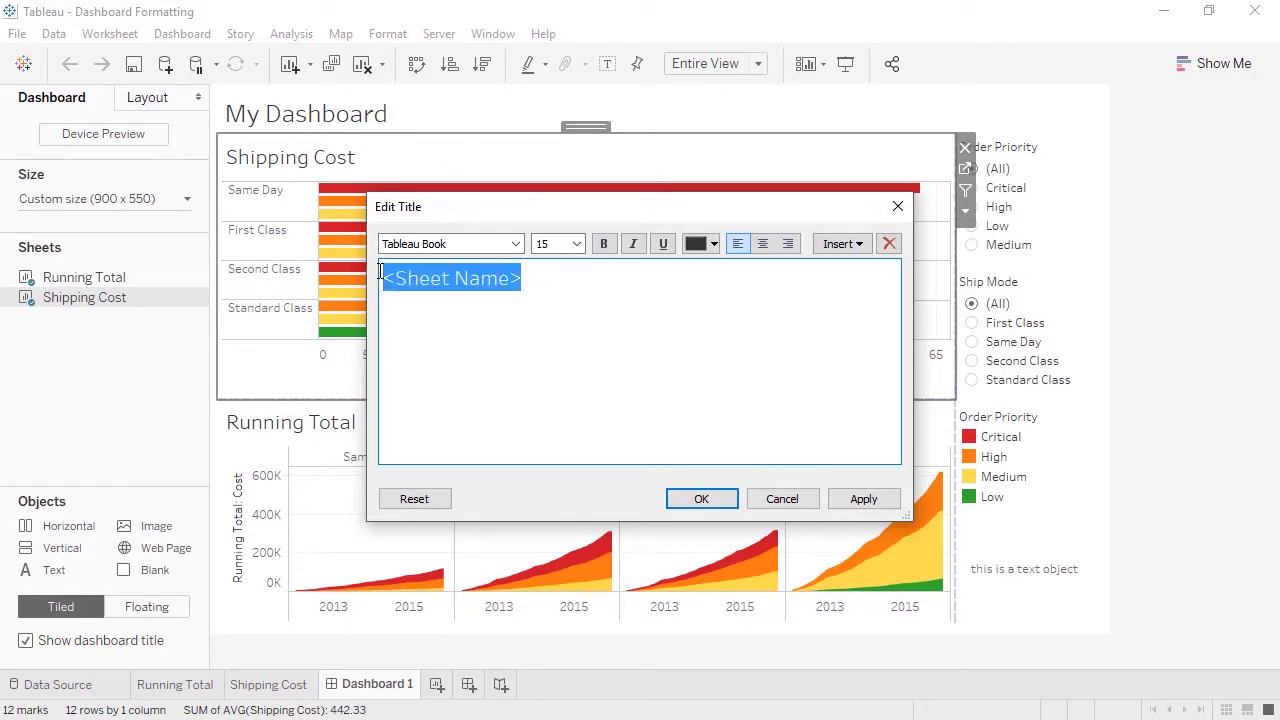
text(Average Cost for)
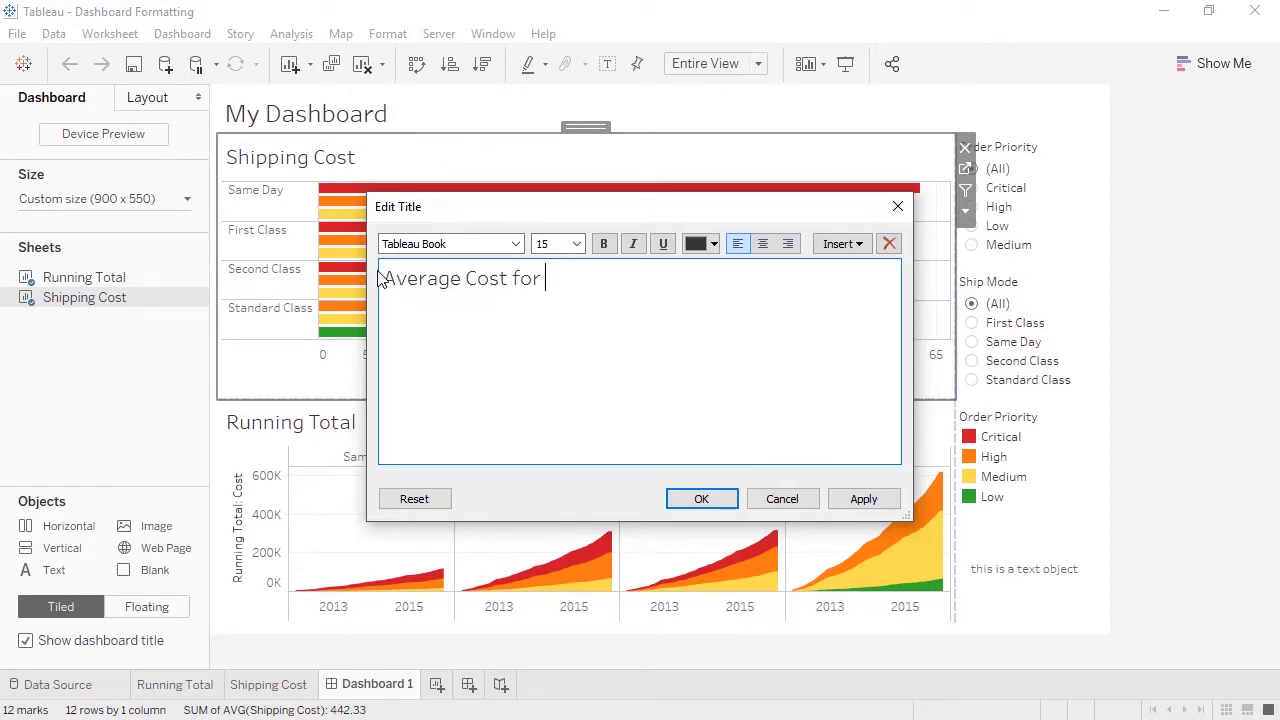
click(842, 248)
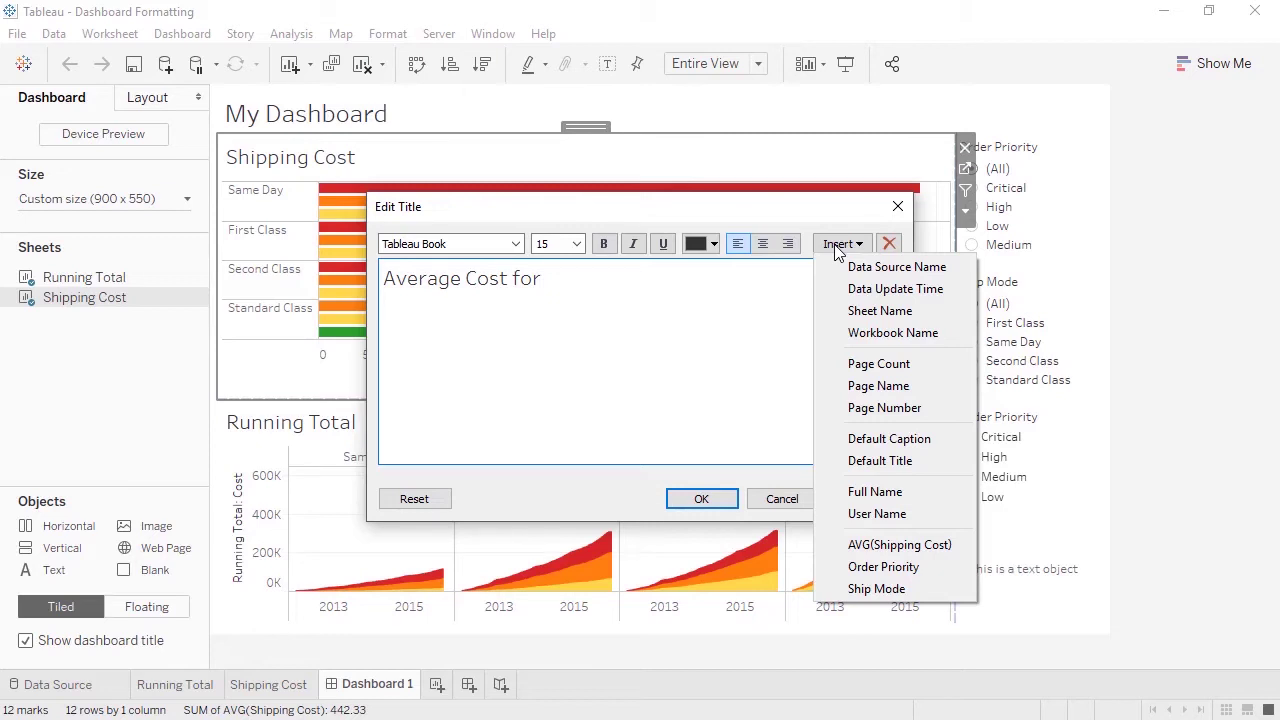
click(870, 588)
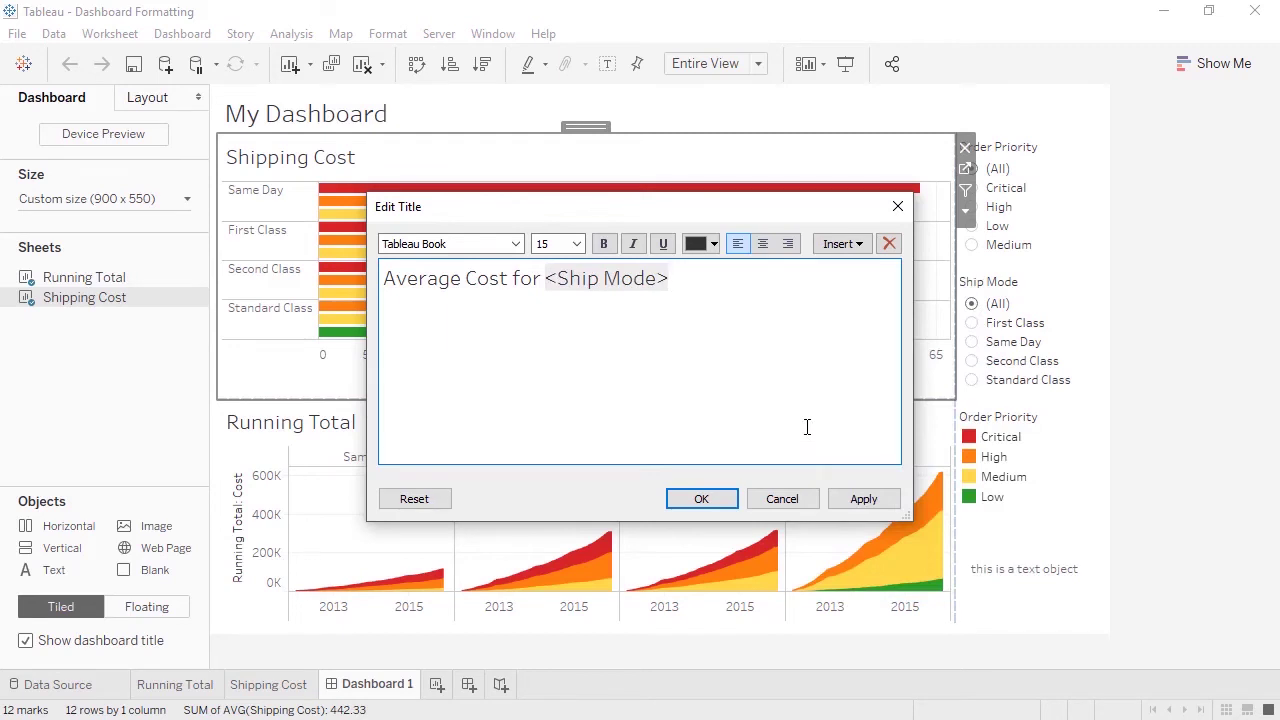
text(Shipping)
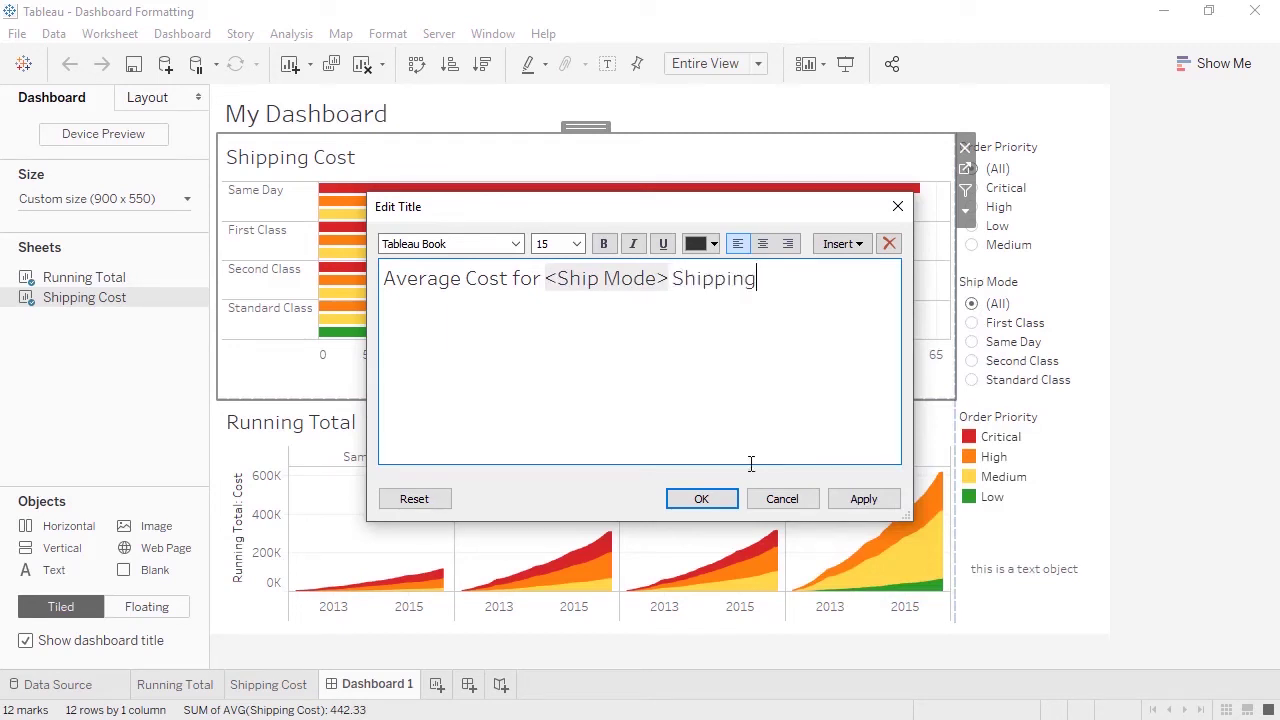
click(702, 498)
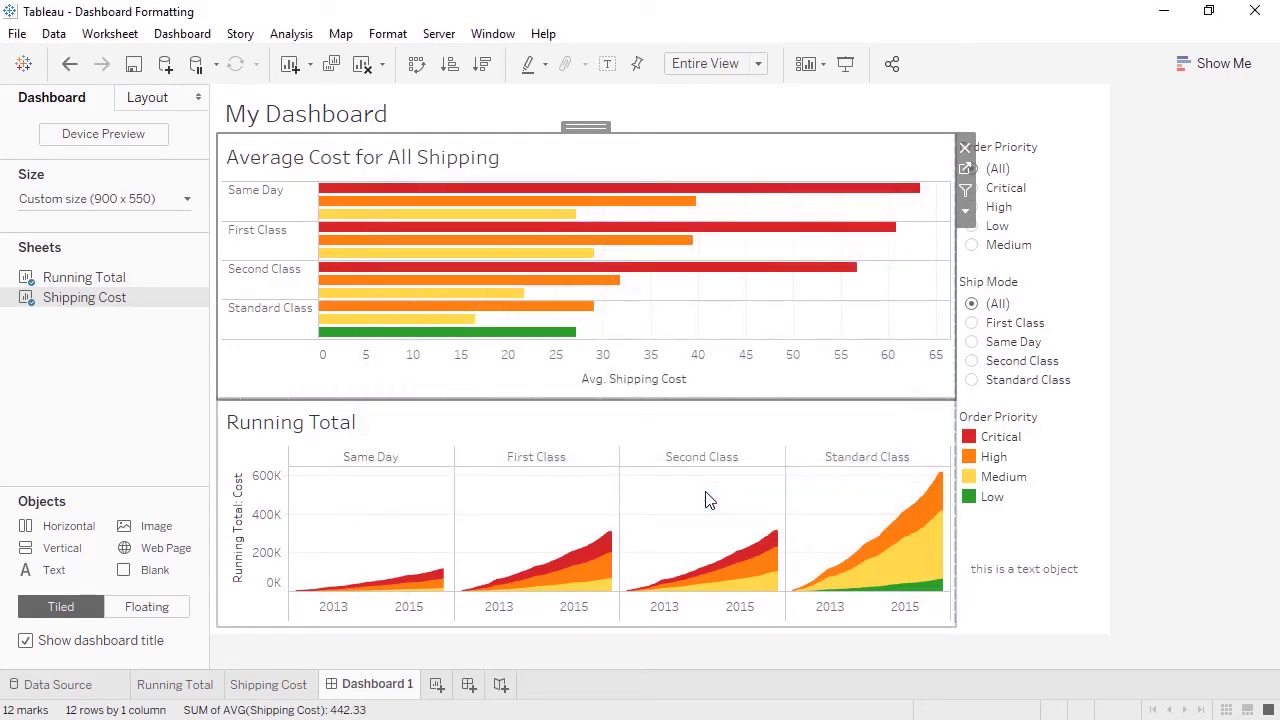
- Try the Ship Mode filter with Standard Class, then Same Day, then back to (All)
click(971, 380)
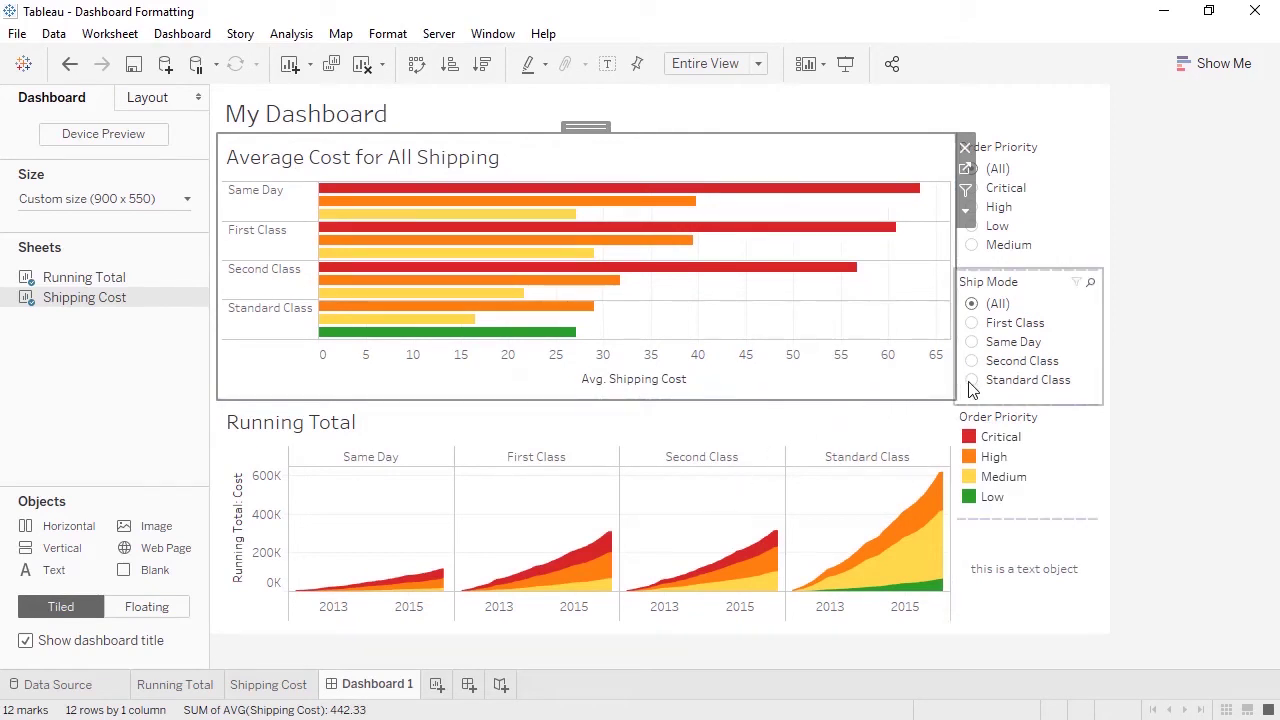
click(971, 341)
click(971, 305)
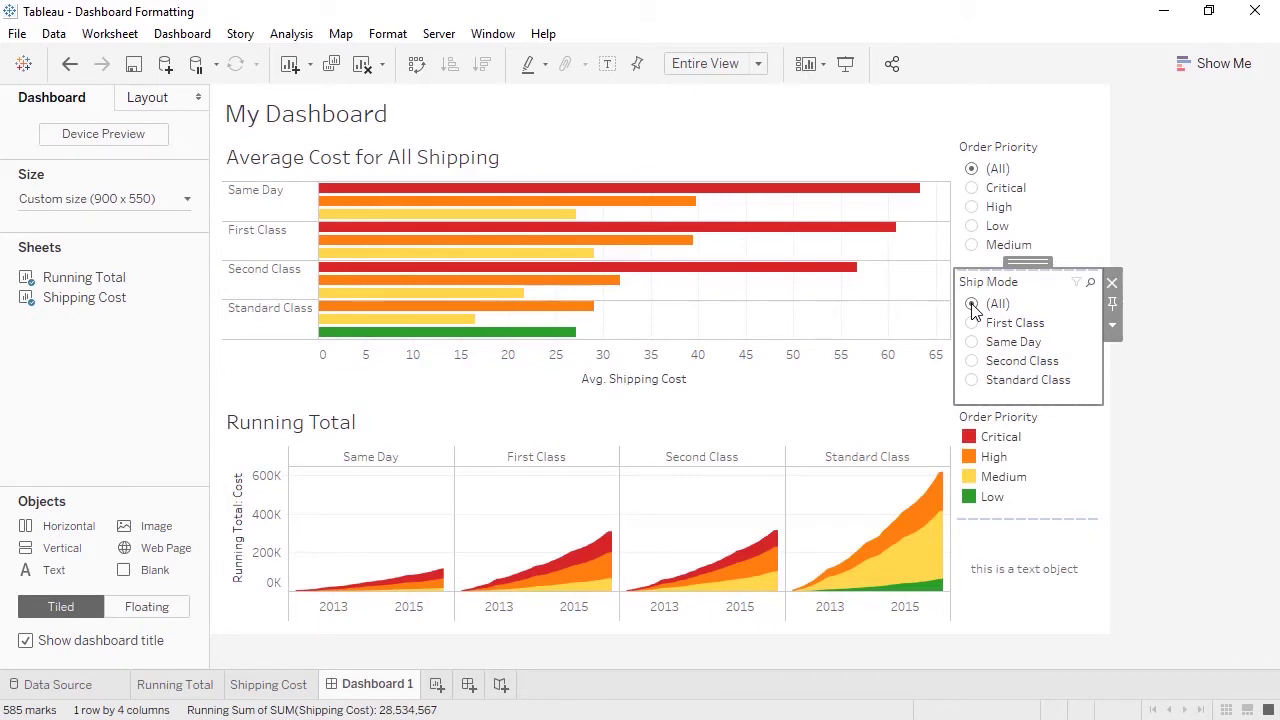
- Set the bar chart's Ship Mode header default font to Tempus Sans ITC
right_click(241, 273)
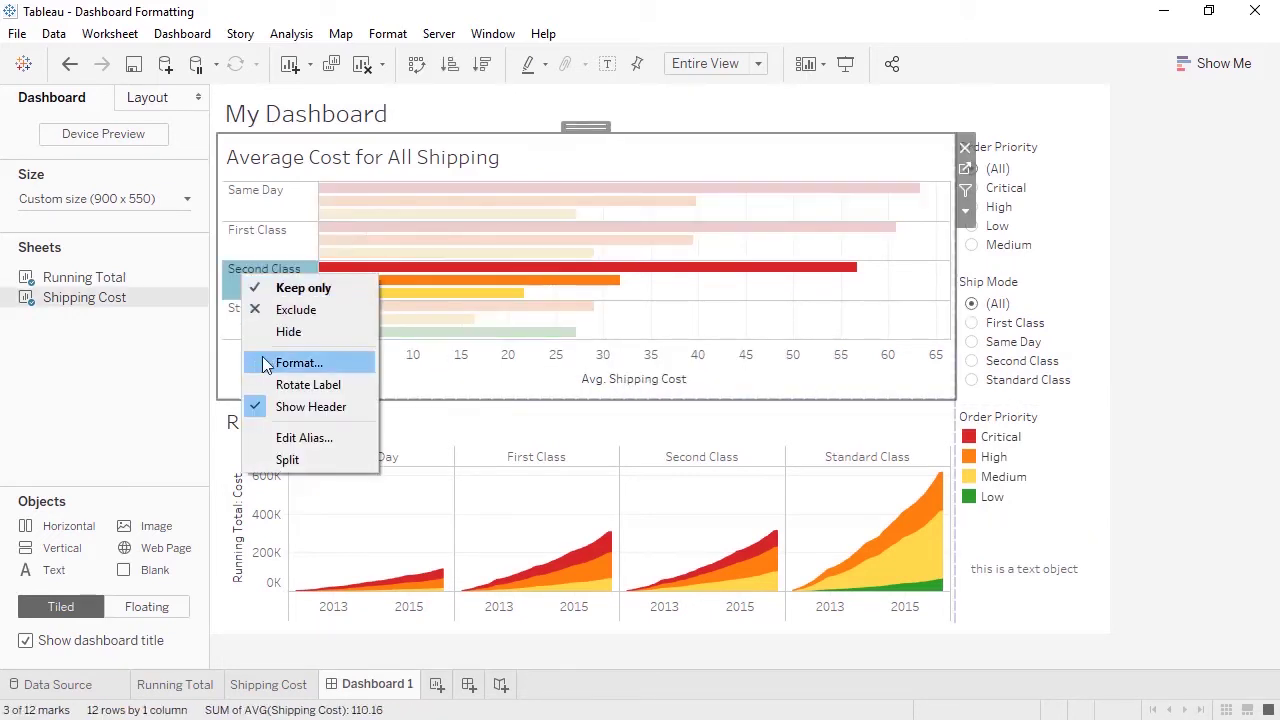
click(267, 365)
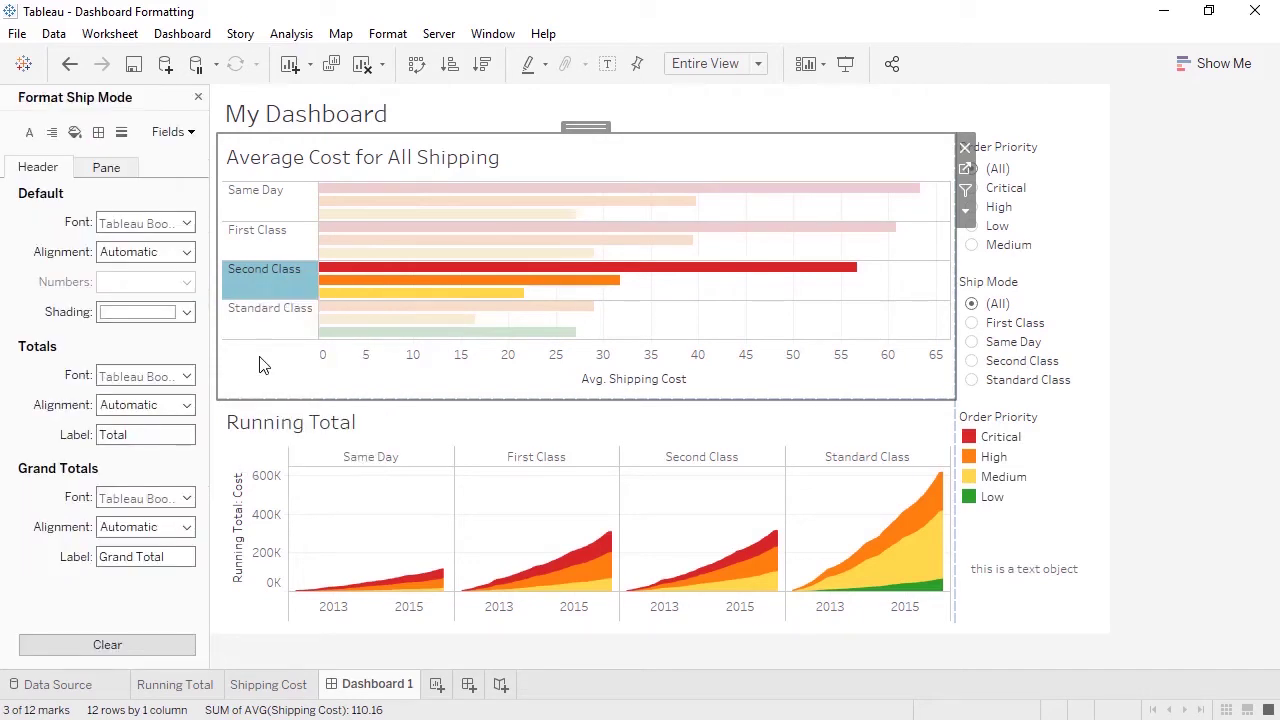
click(186, 223)
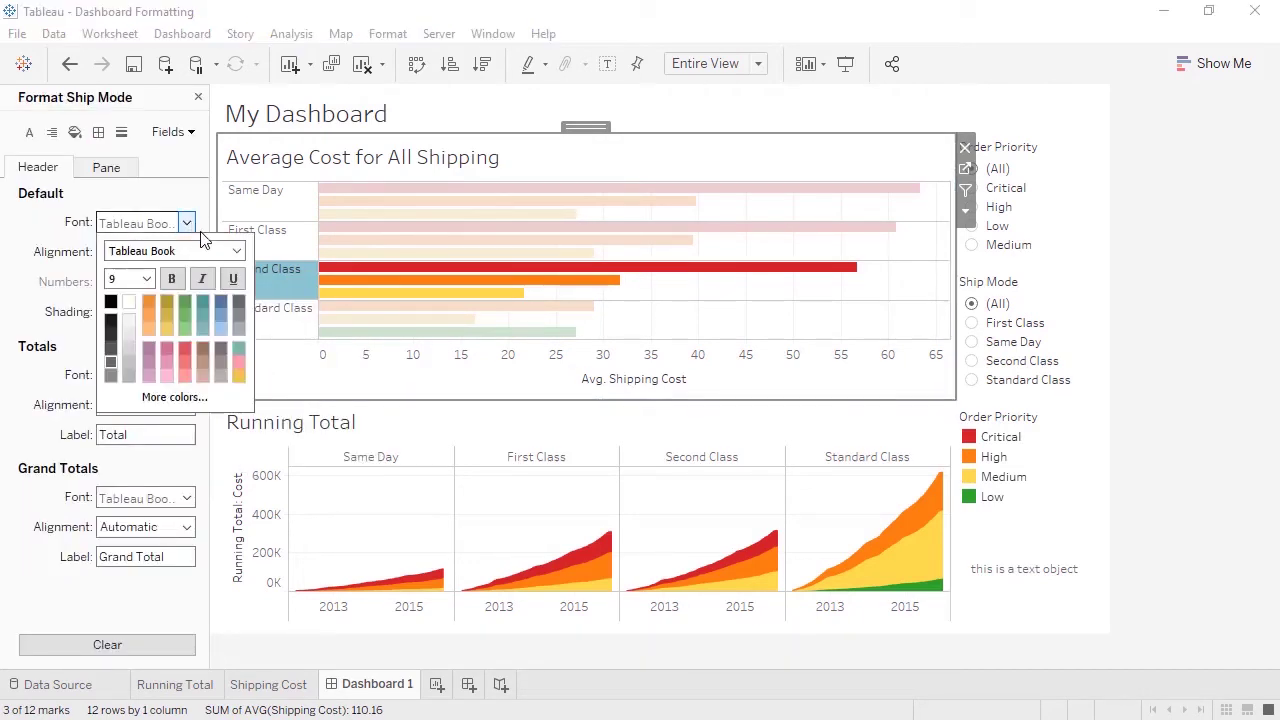
click(237, 251)
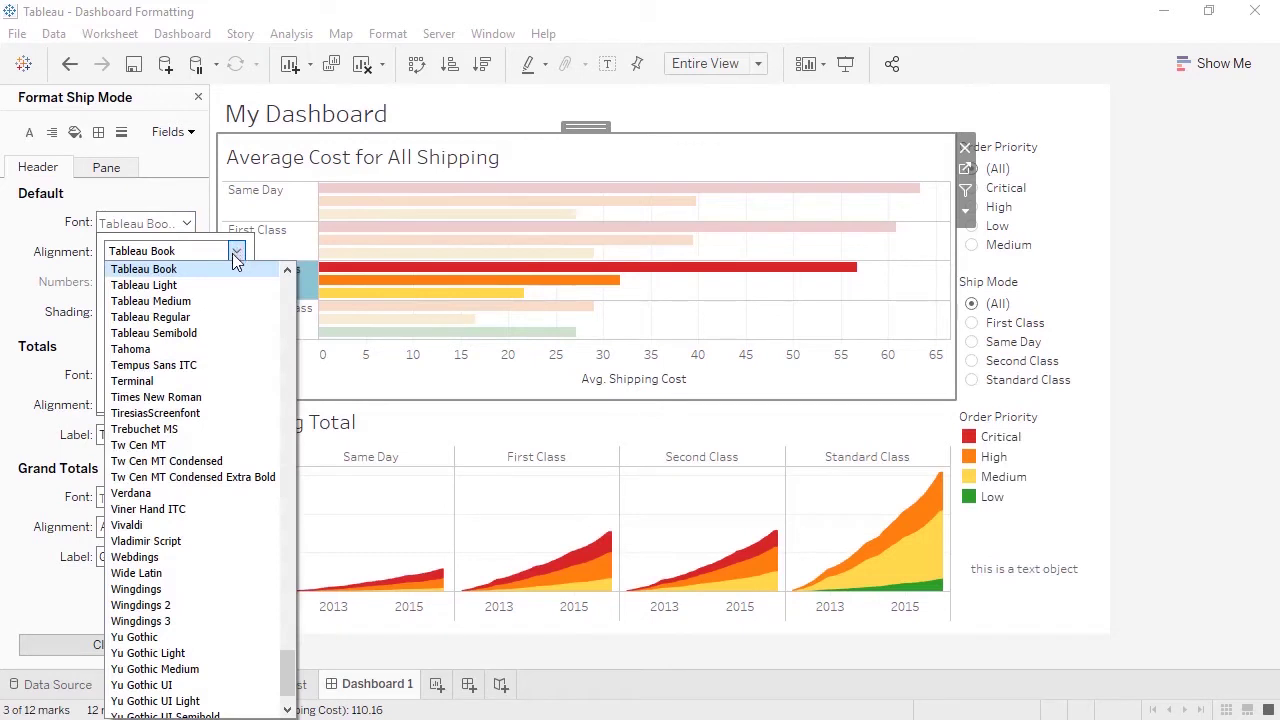
click(200, 365)
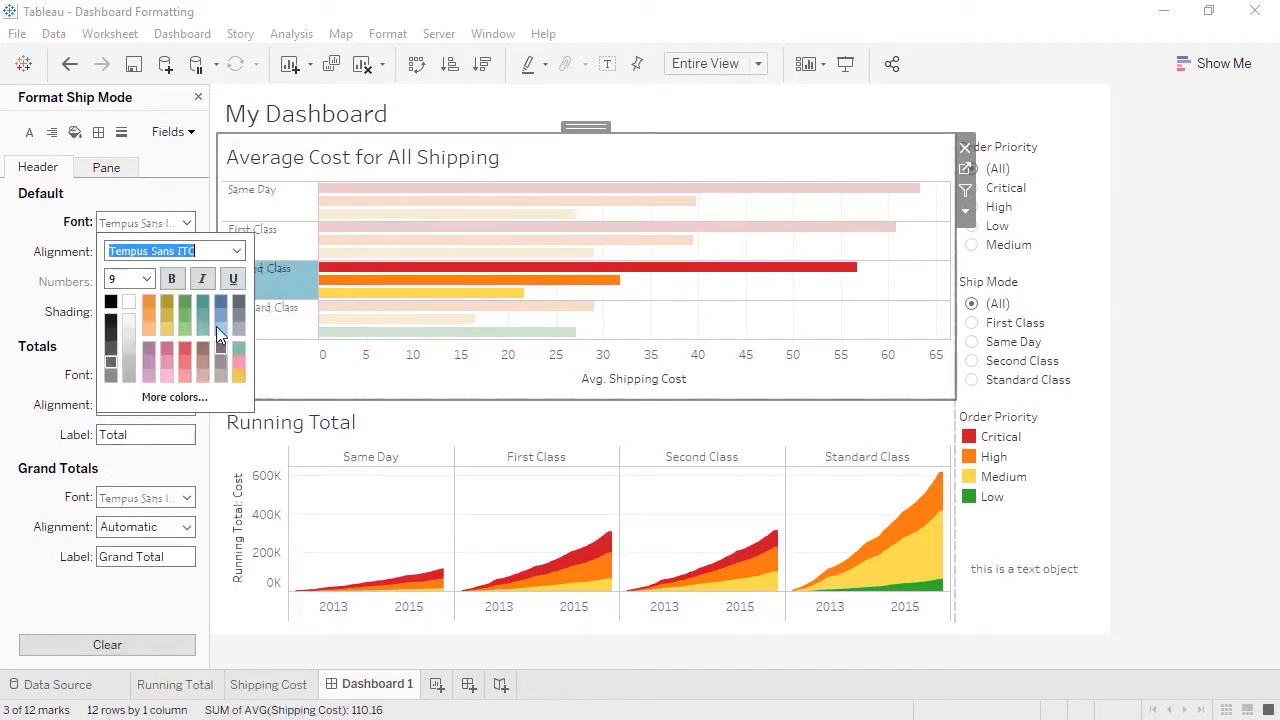
click(196, 209)
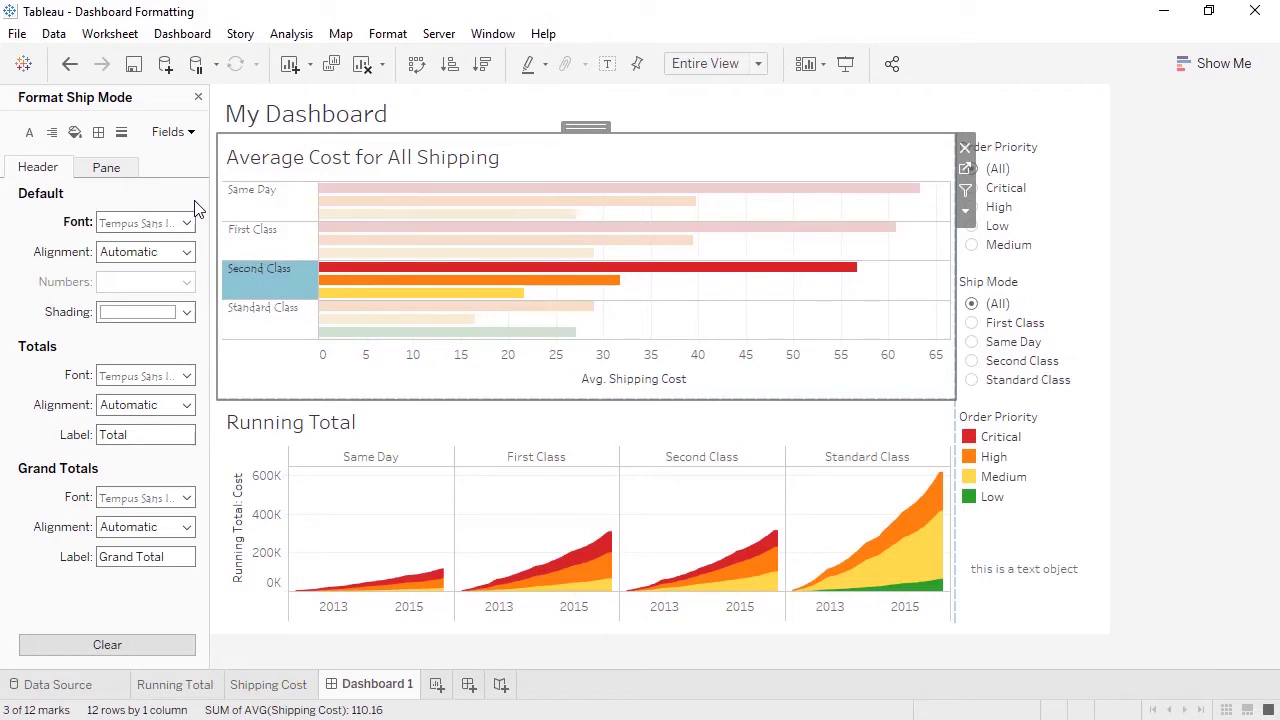
click(243, 273)
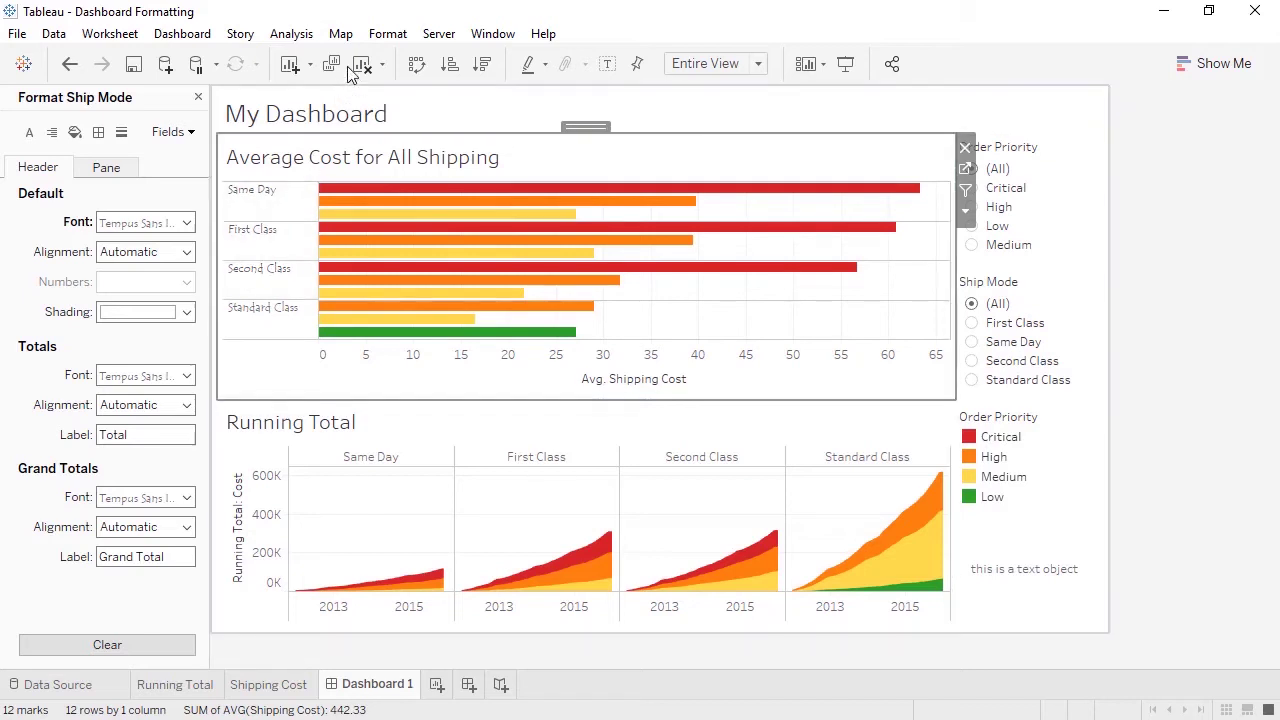
- Set the dashboard title font to Viner Hand ITC in Format Dashboard
click(383, 36)
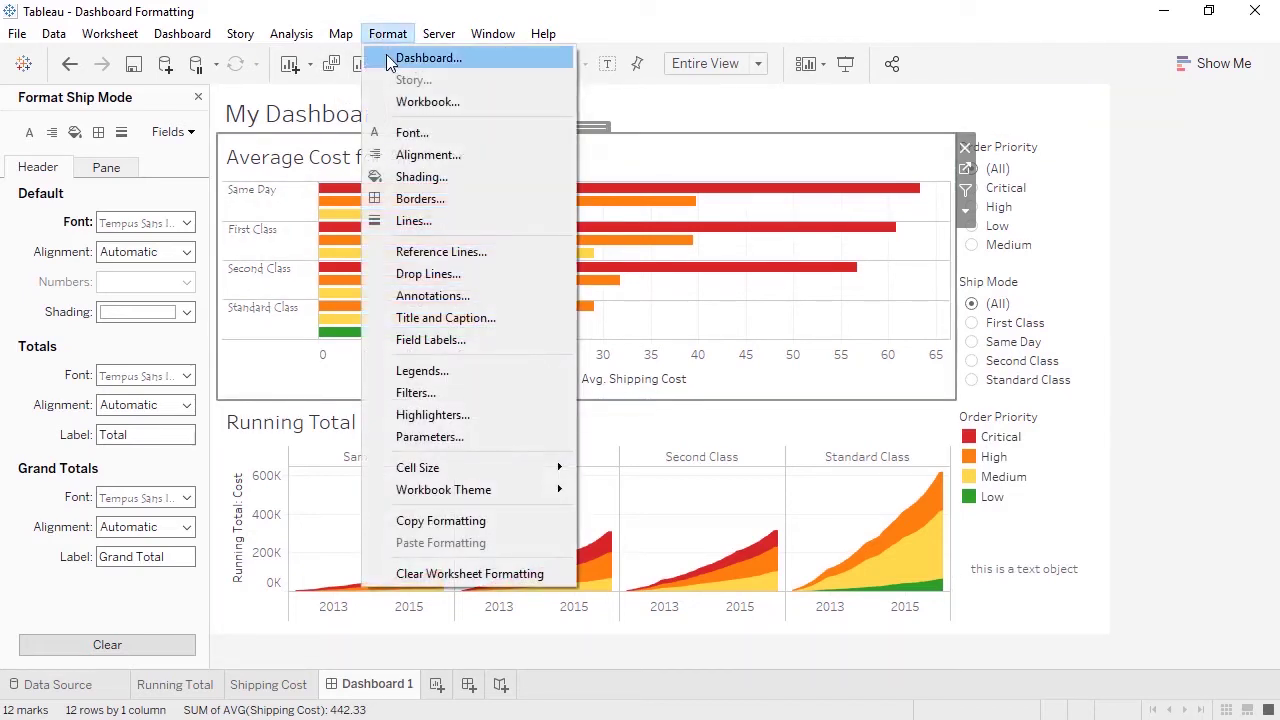
click(390, 62)
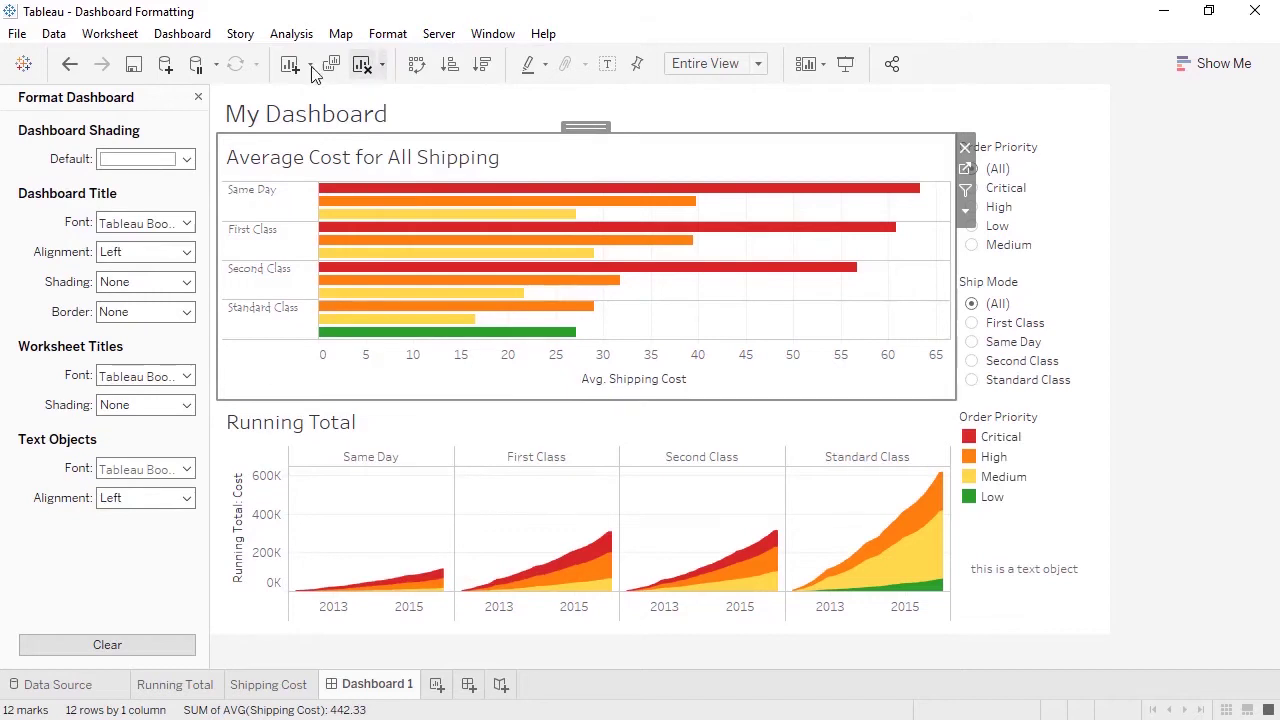
click(187, 222)
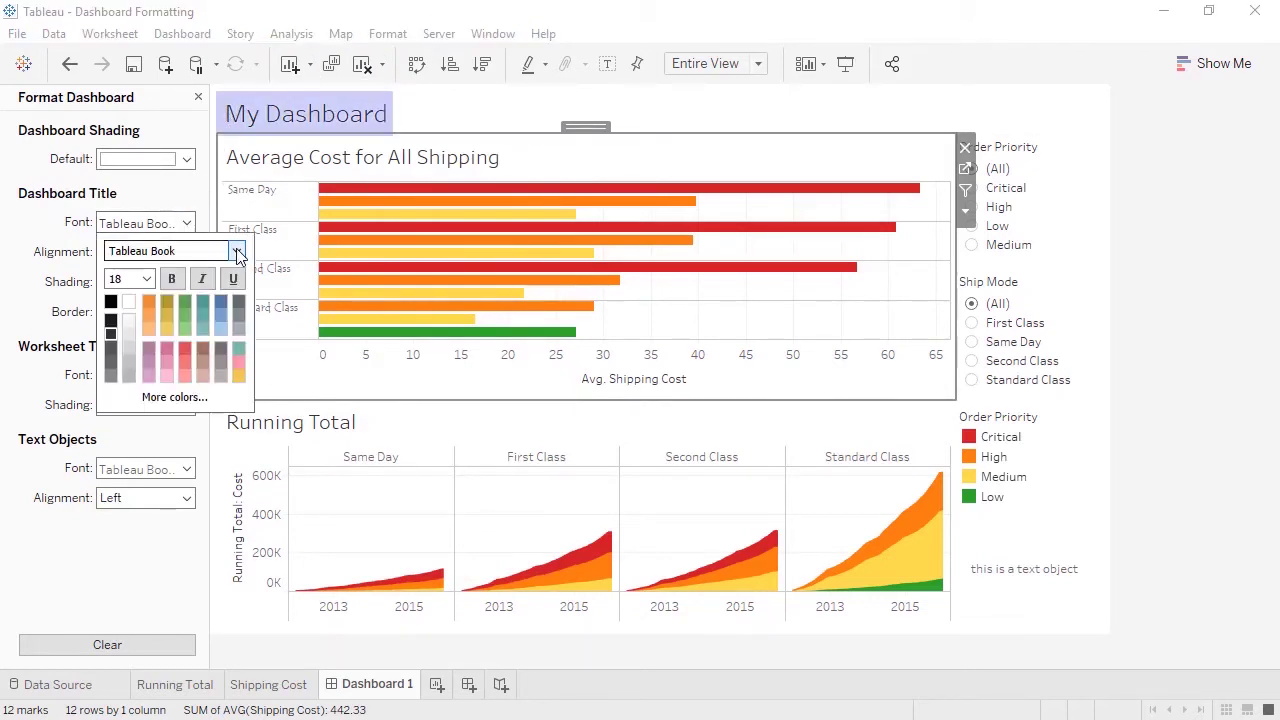
click(236, 251)
click(192, 509)
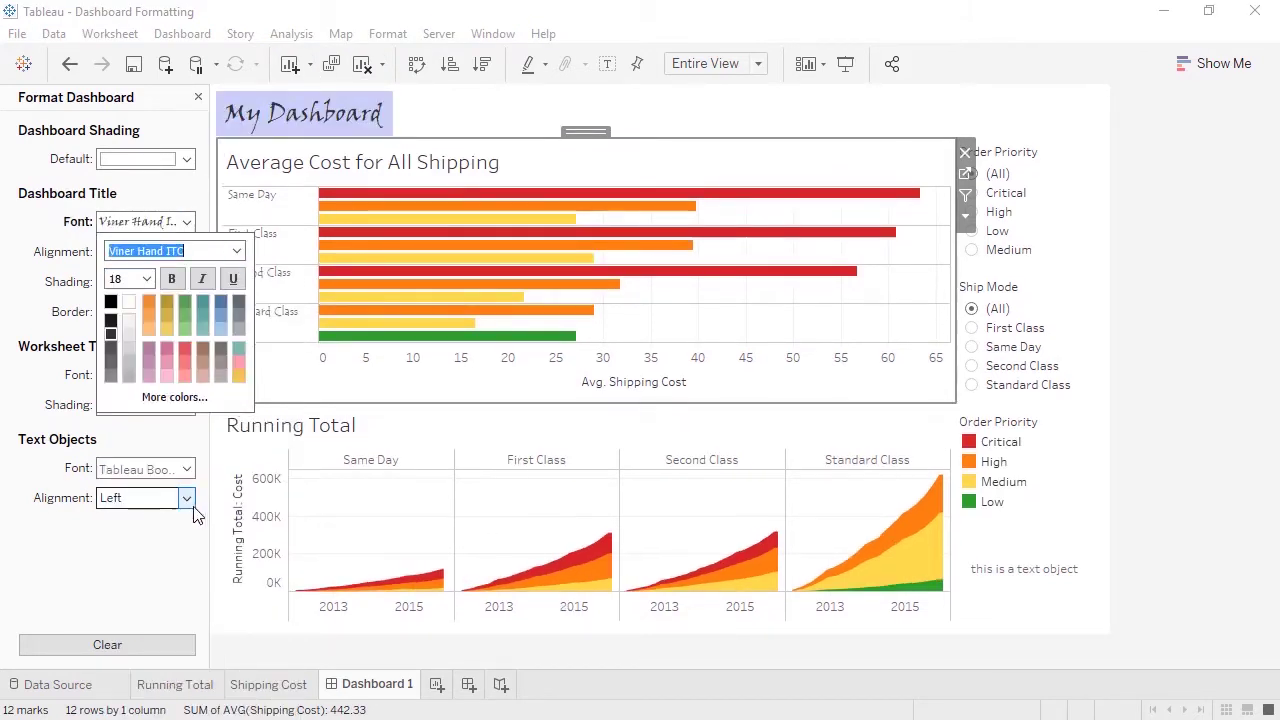
click(172, 528)
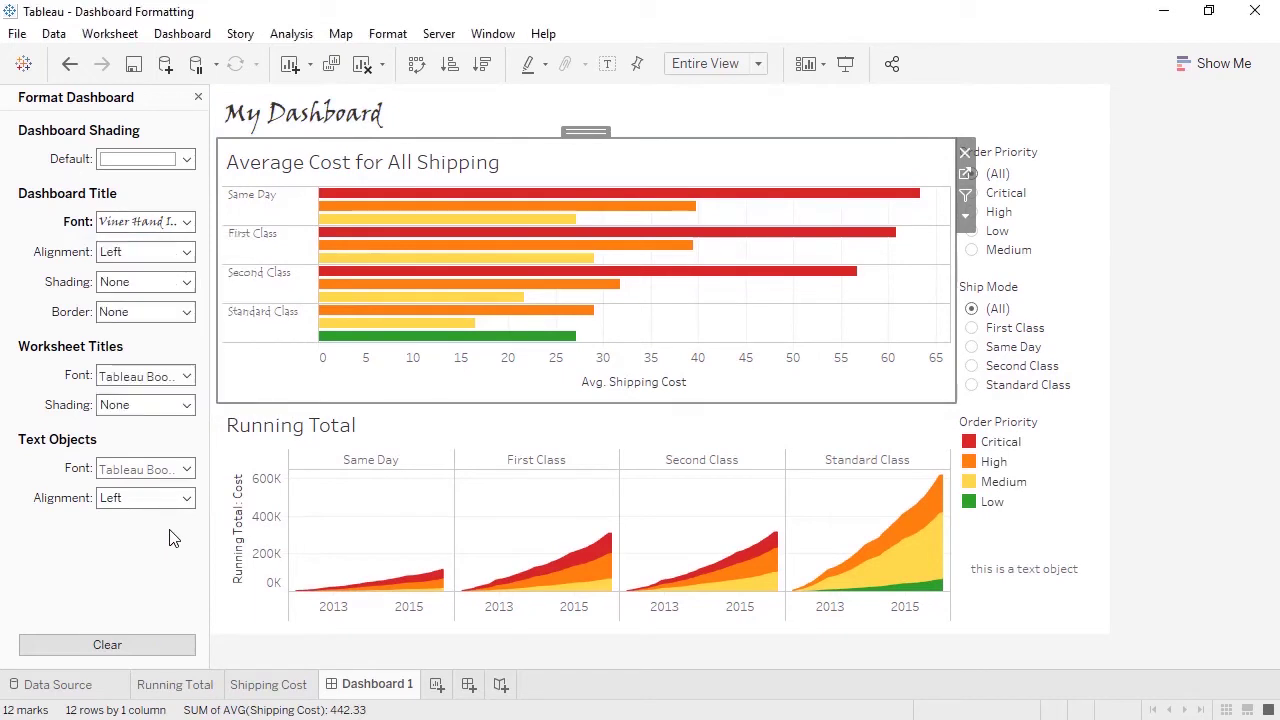
- Set the dashboard text objects font to Wide Latin
click(187, 470)
click(237, 497)
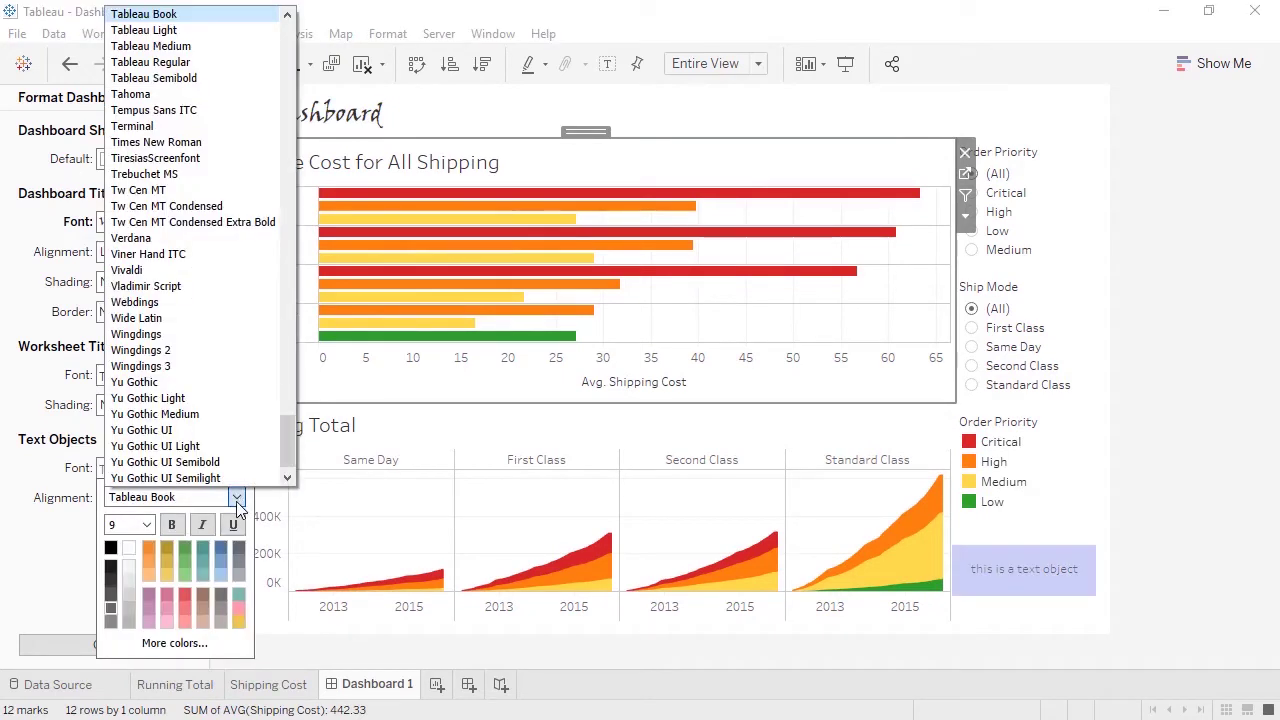
click(170, 318)
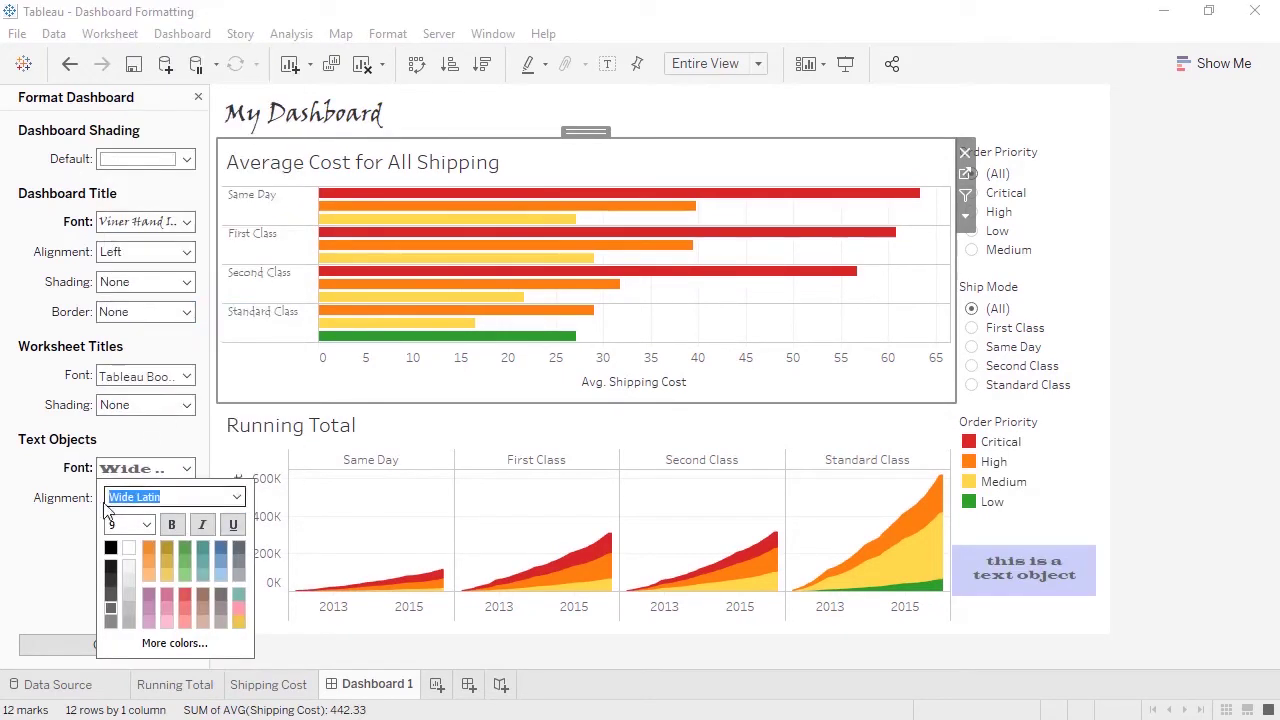
click(57, 552)
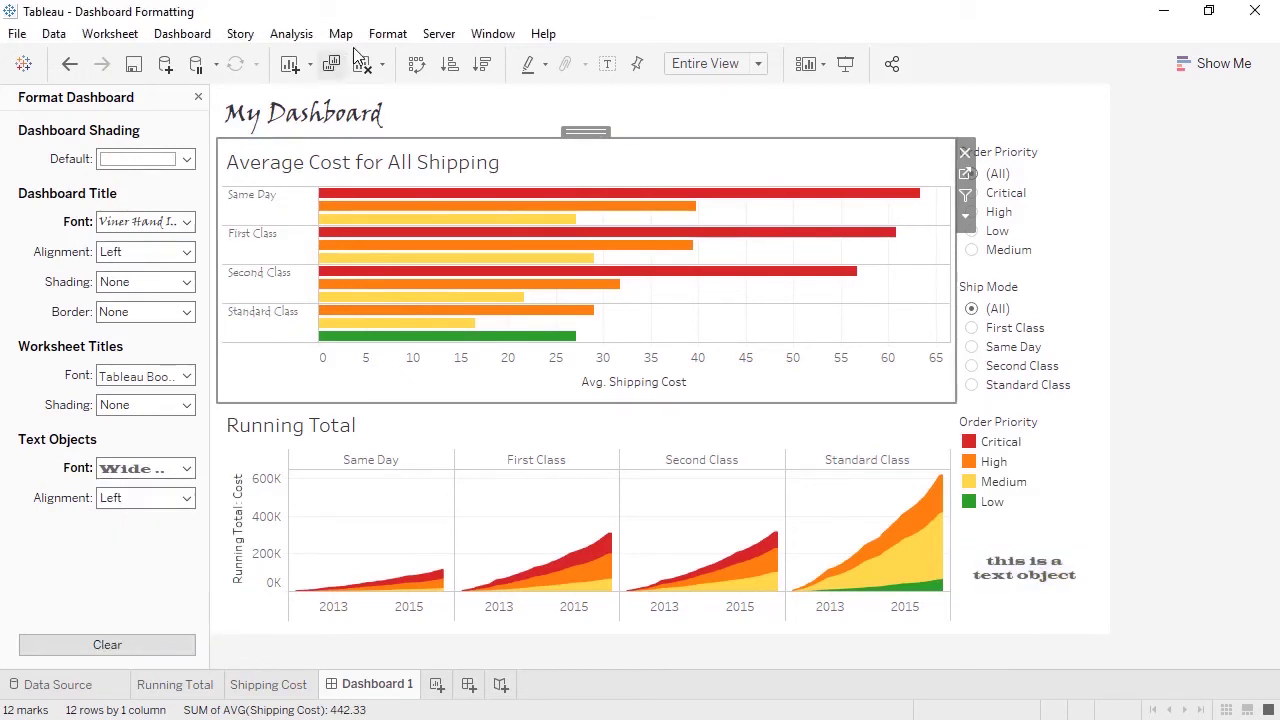
click(388, 35)
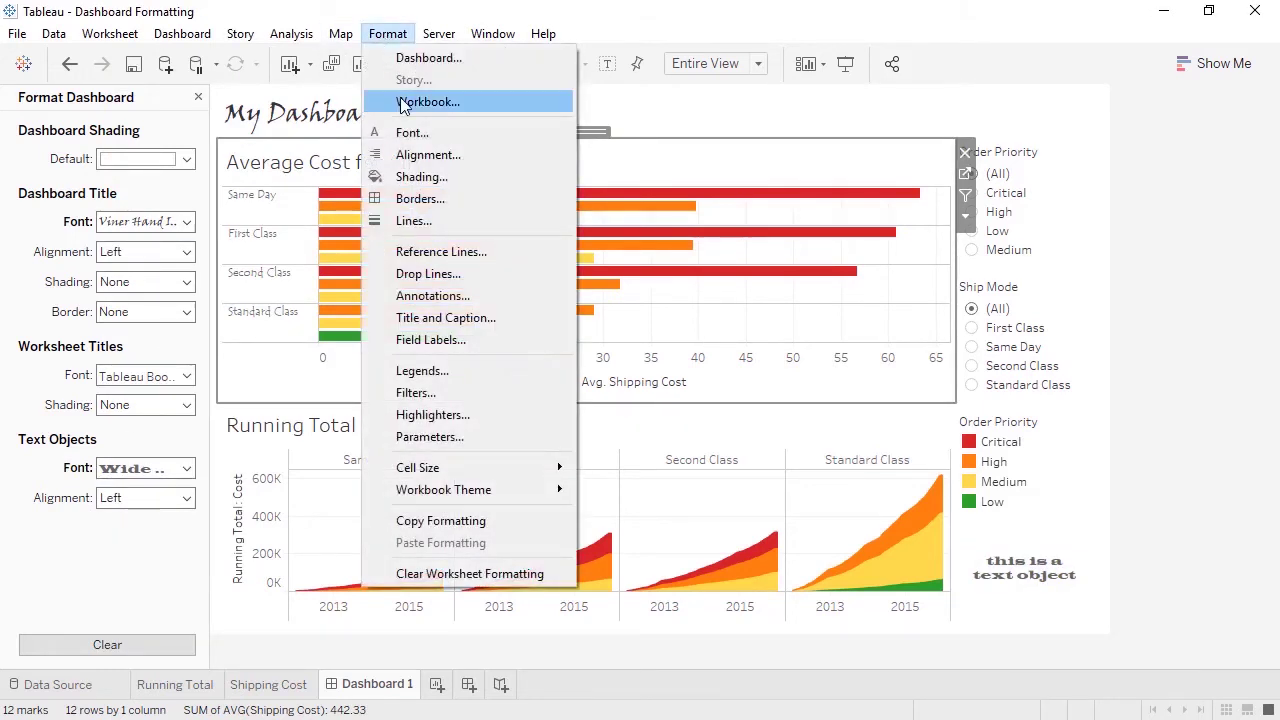
- Set all workbook fonts to Tableau Book in Format Workbook
click(404, 104)
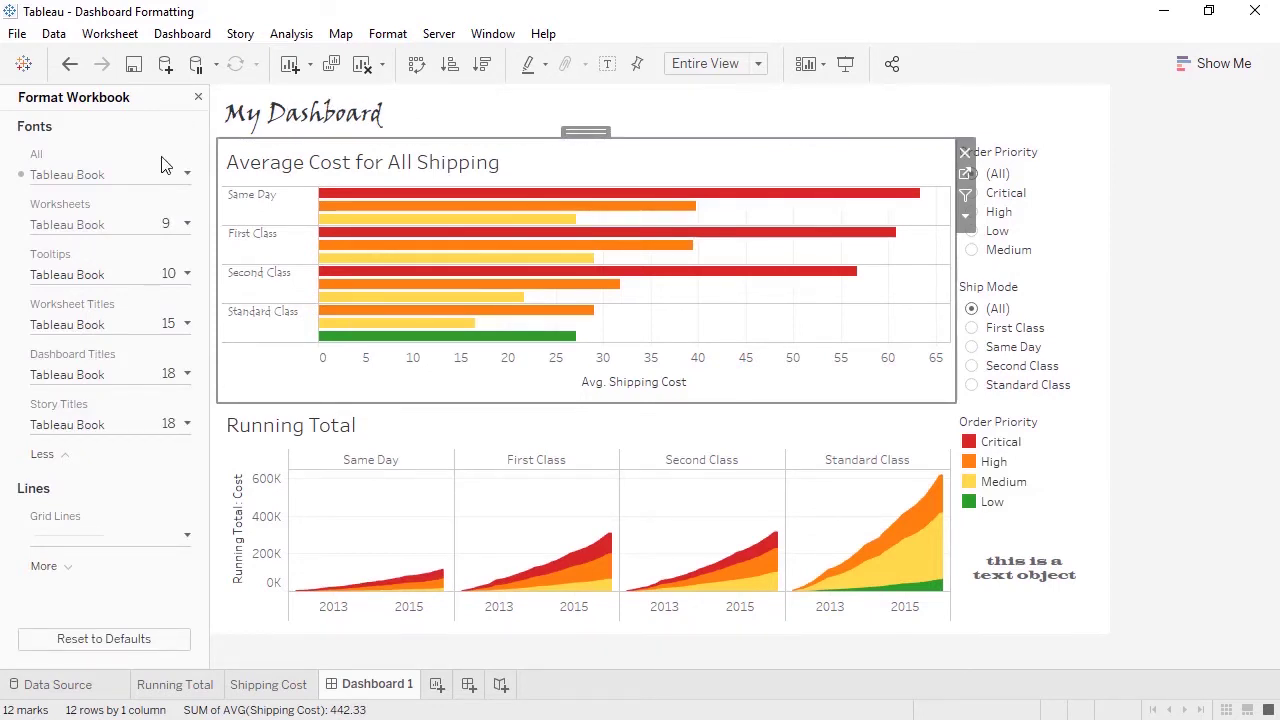
click(128, 178)
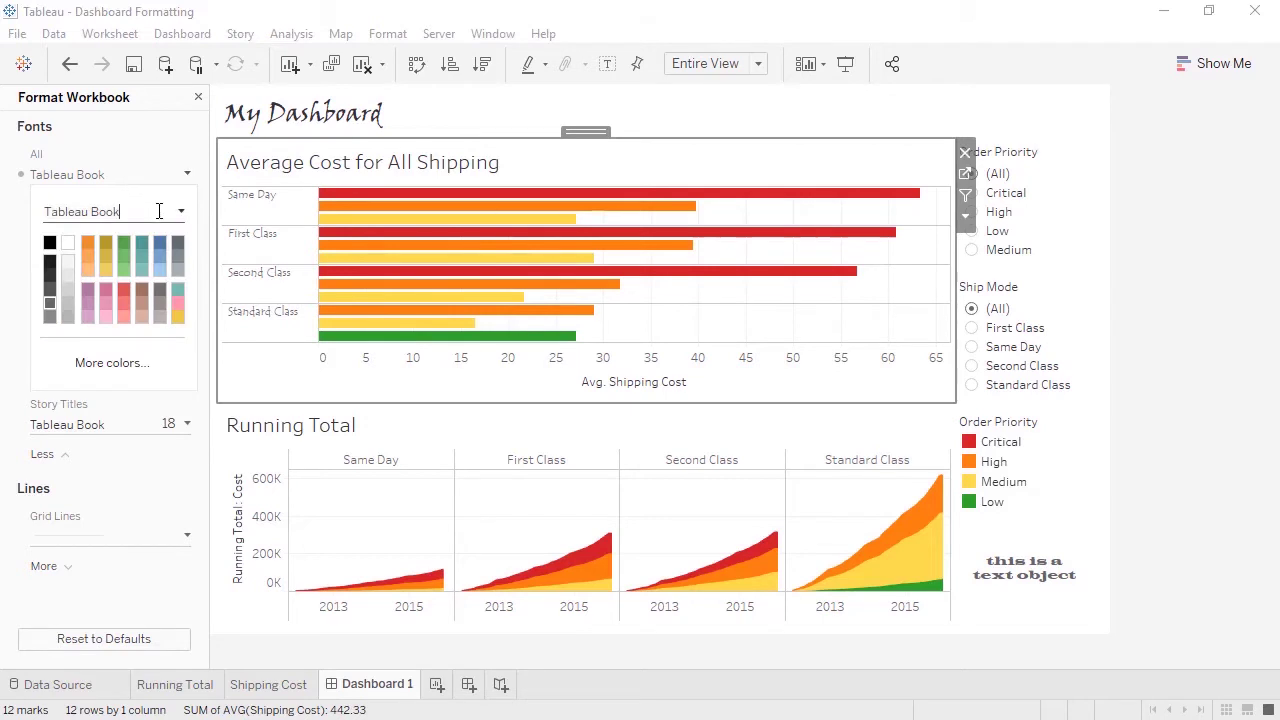
key(Return)
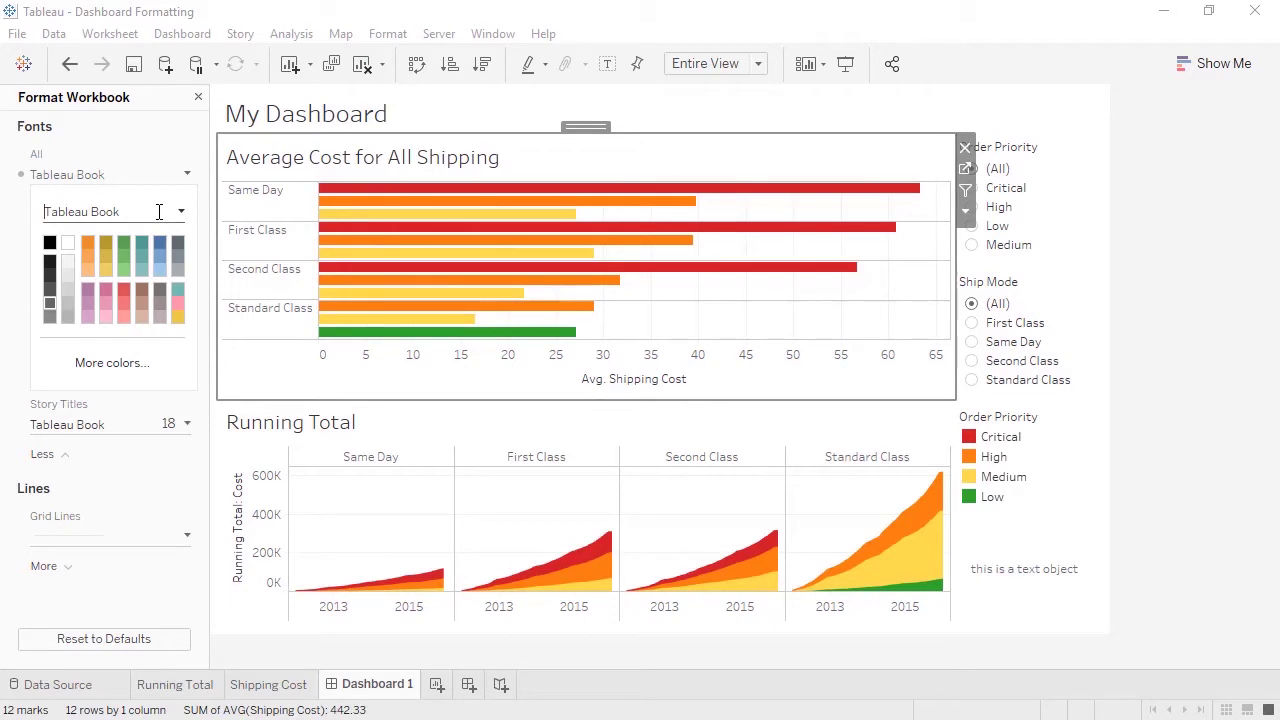
- Set the dashboard's default shading to light pink in Format Dashboard
click(376, 34)
click(378, 34)
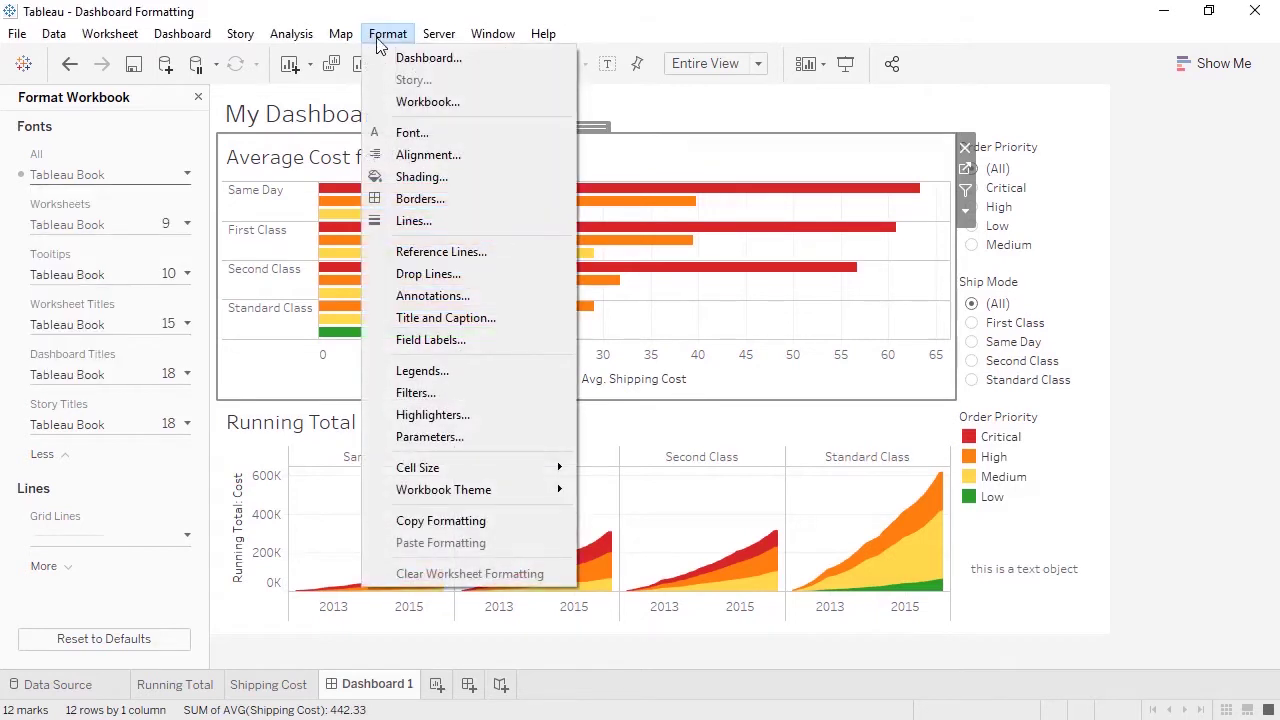
click(383, 59)
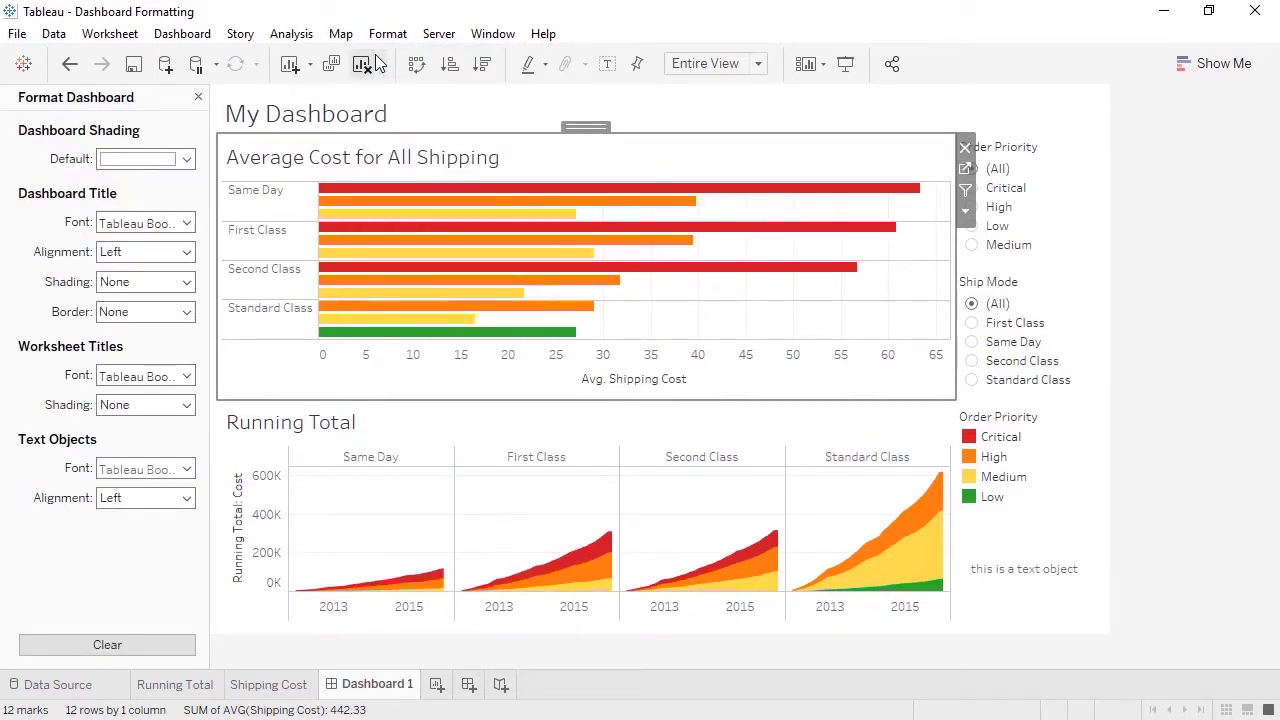
click(187, 160)
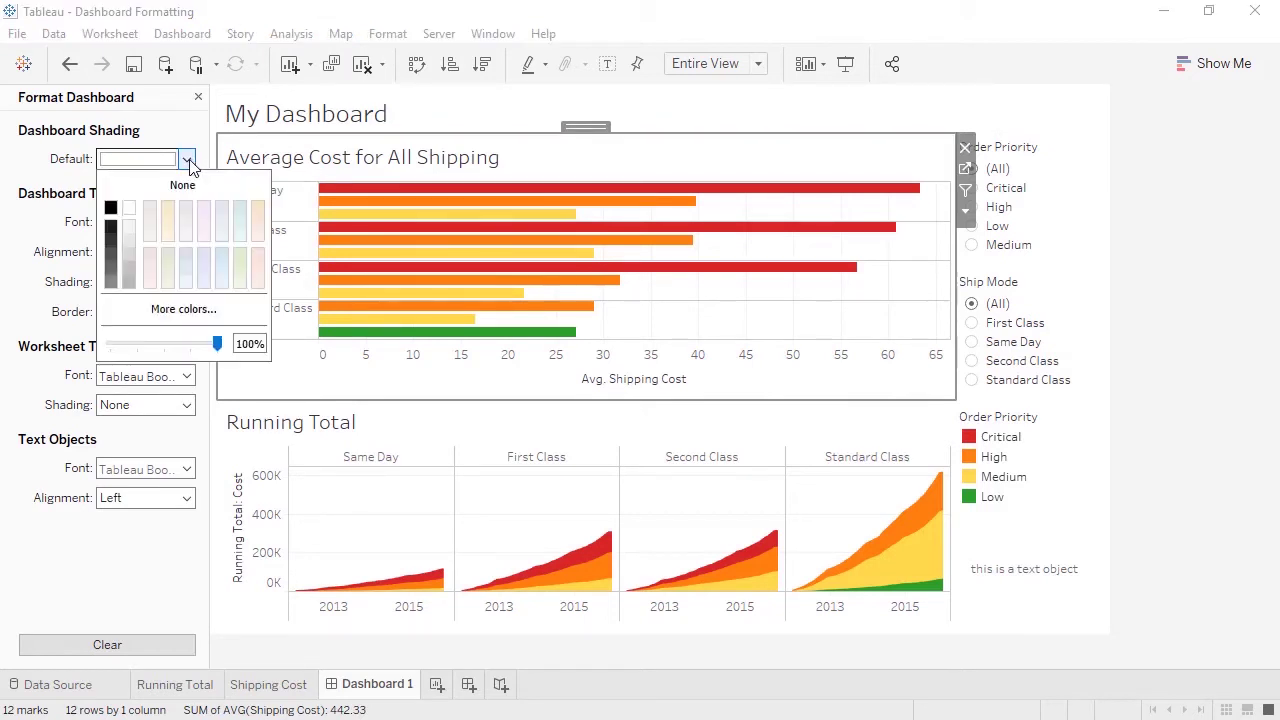
click(203, 211)
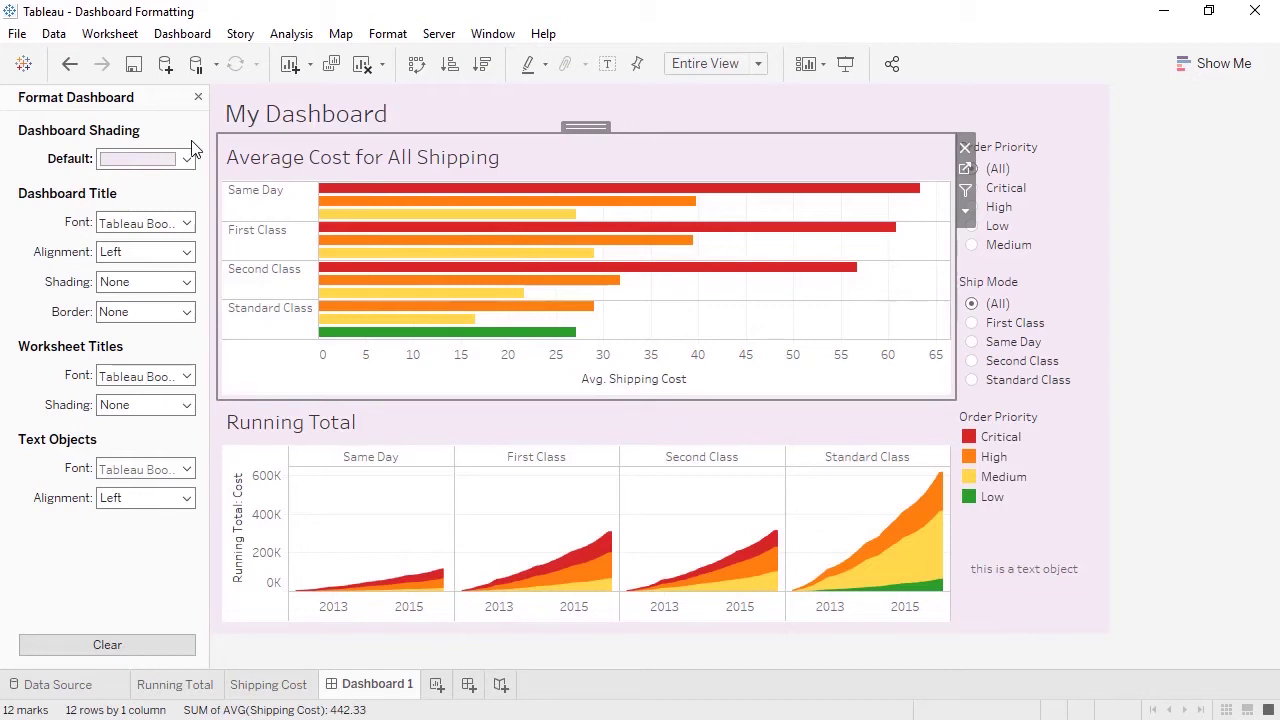
- Set the Average Cost for All Shipping worksheet shading to light pink, then close Format
right_click(637, 296)
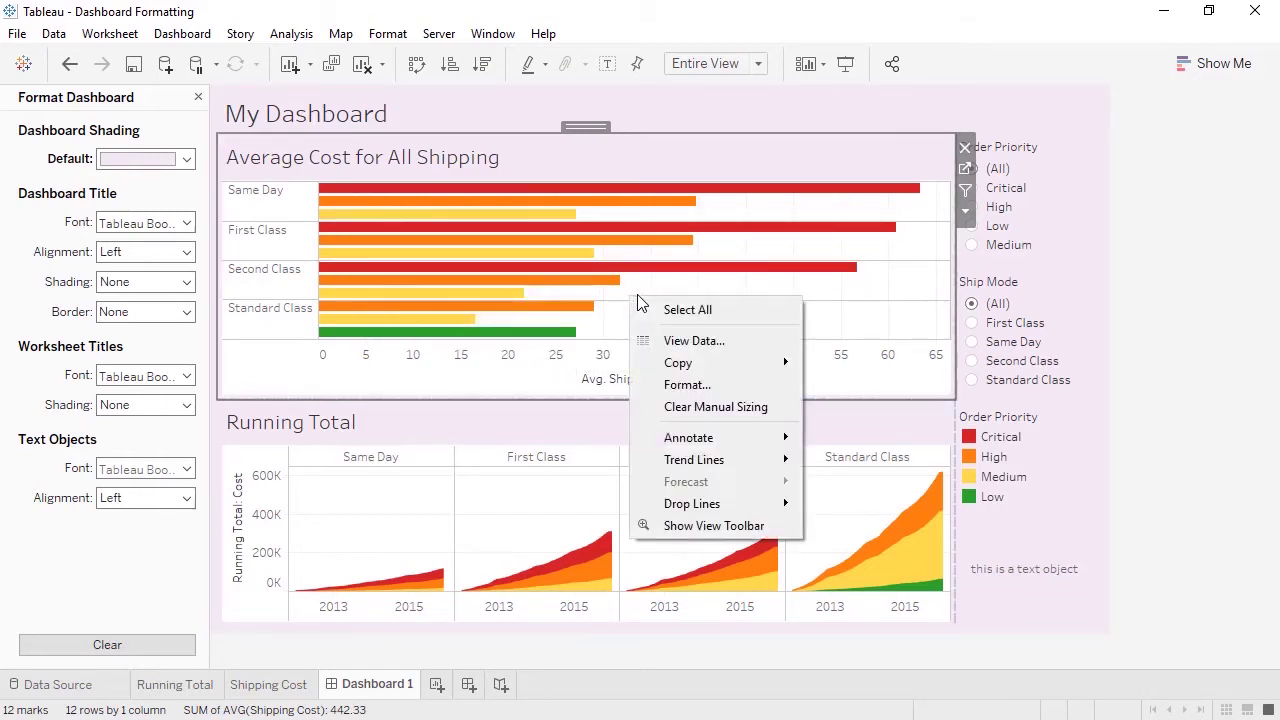
click(686, 384)
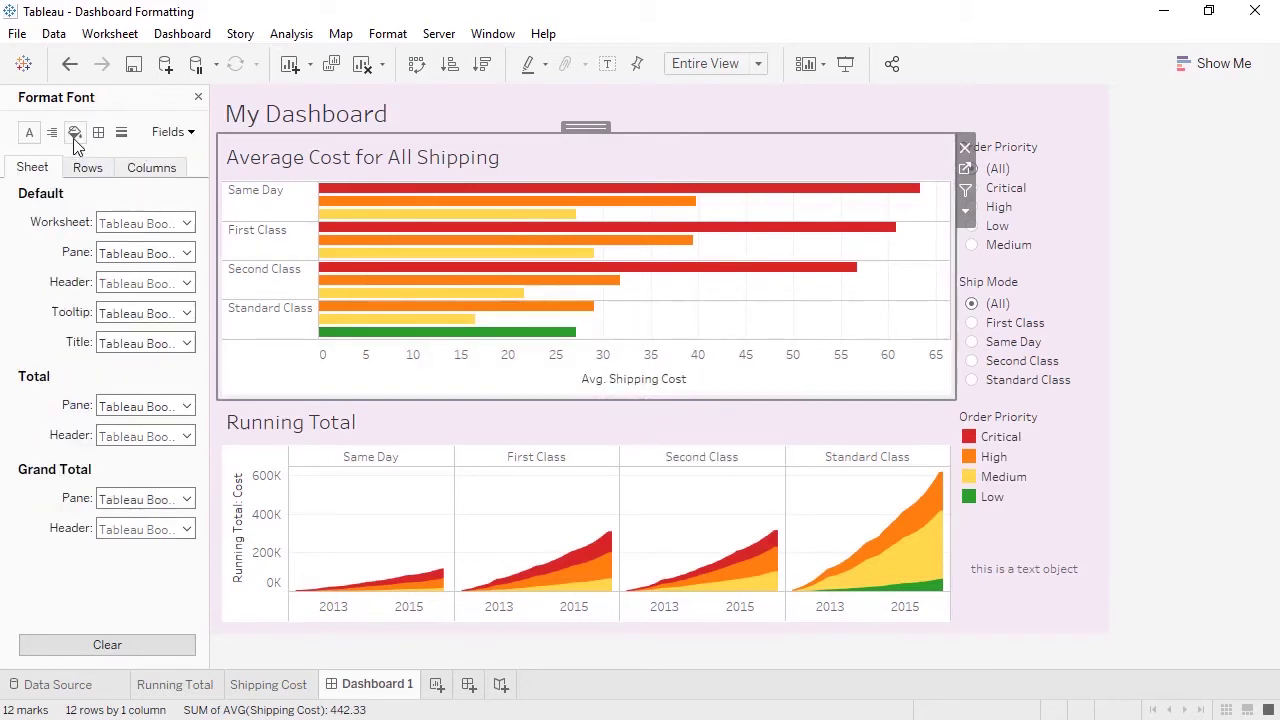
click(74, 134)
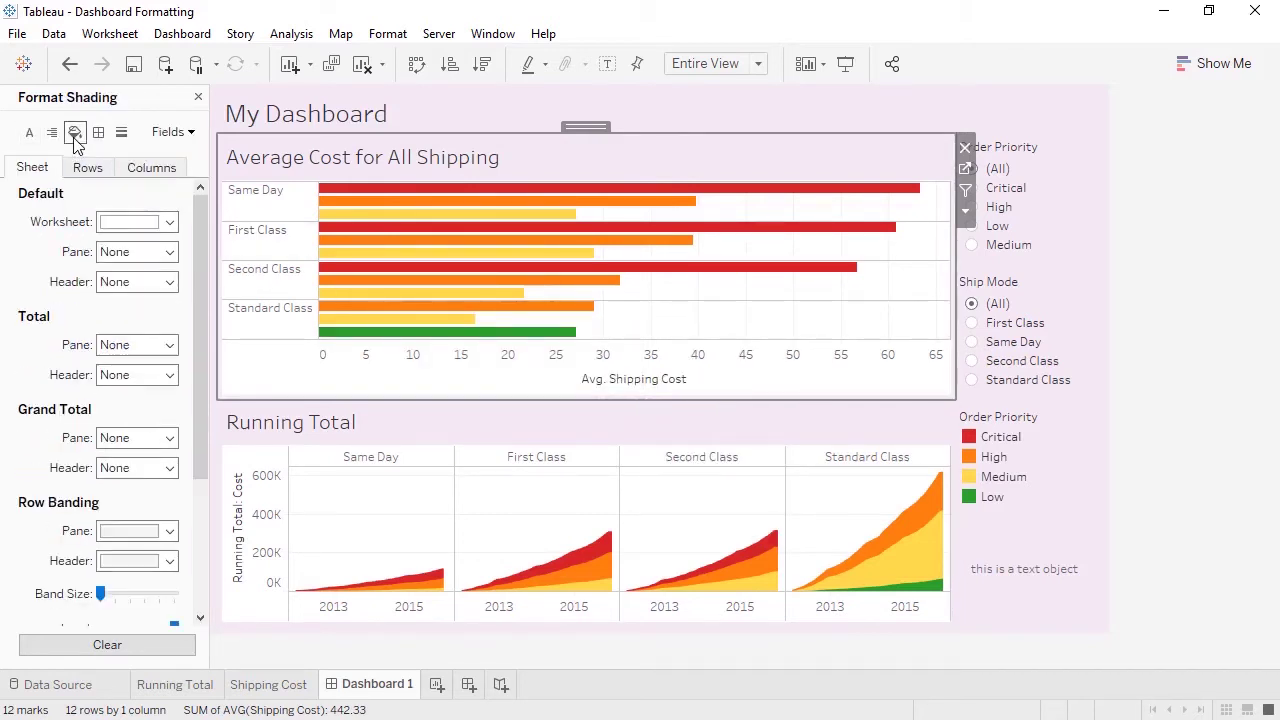
click(170, 222)
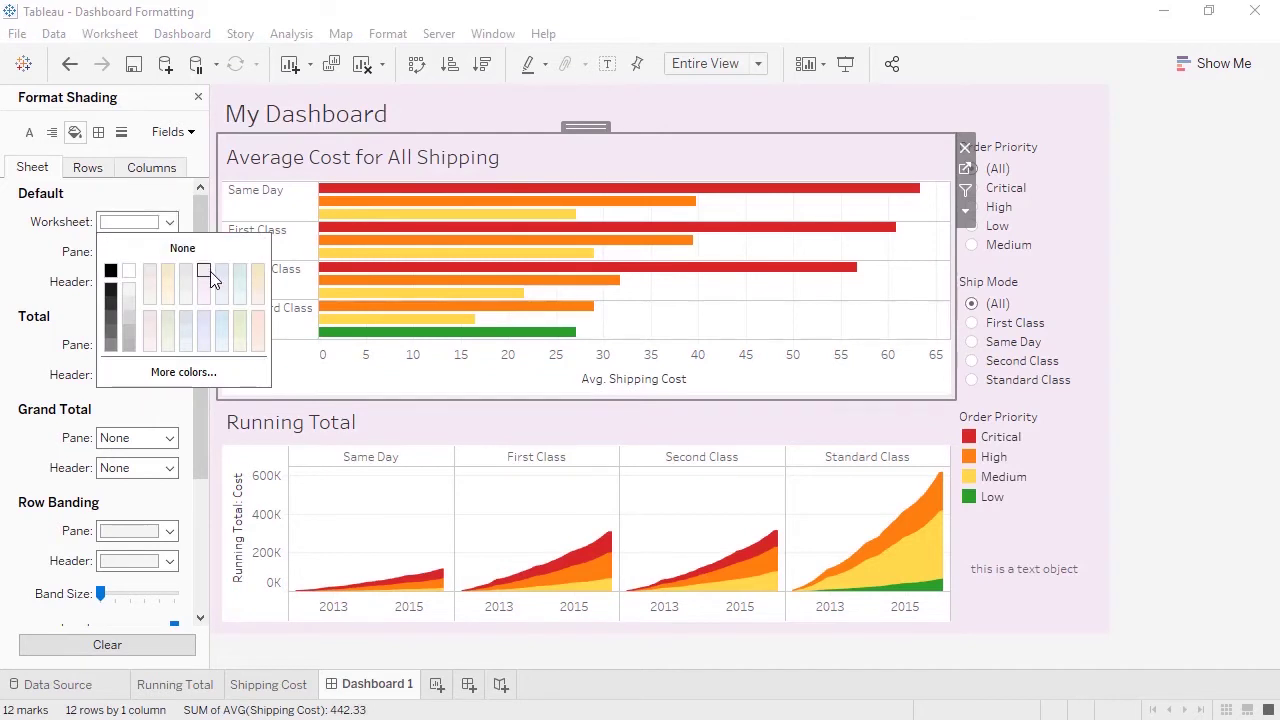
click(205, 271)
click(184, 205)
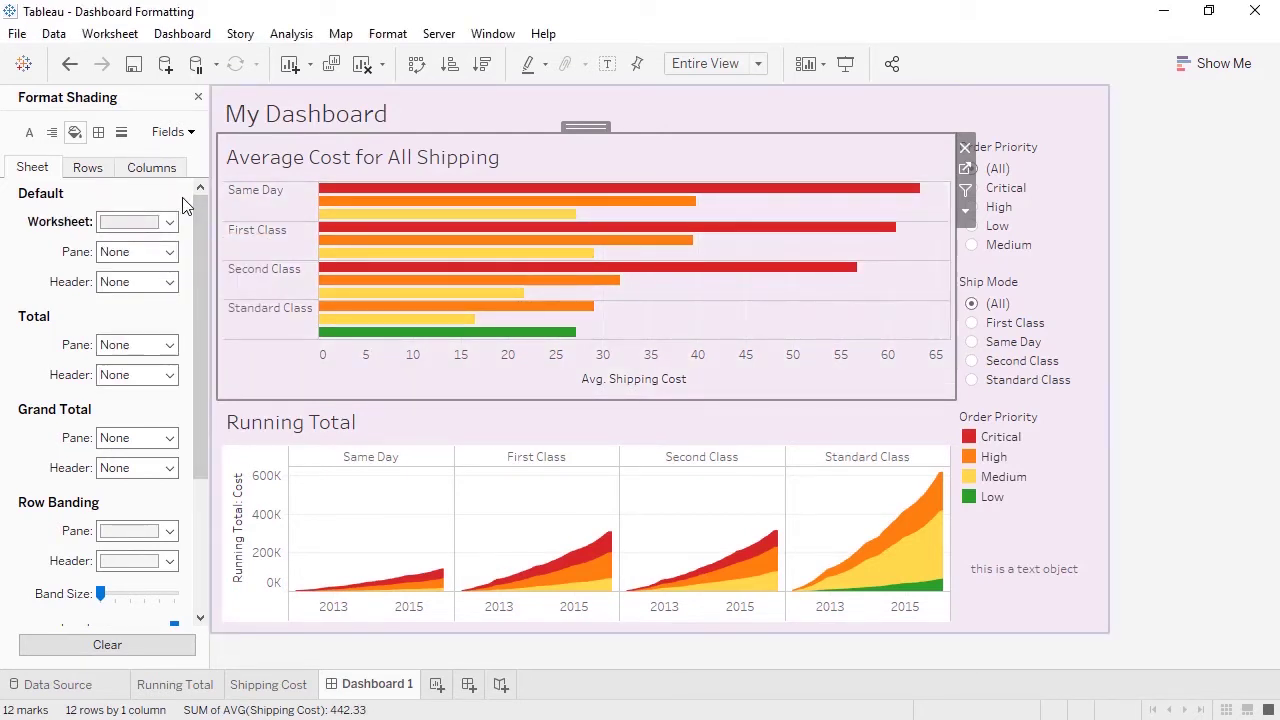
click(198, 97)
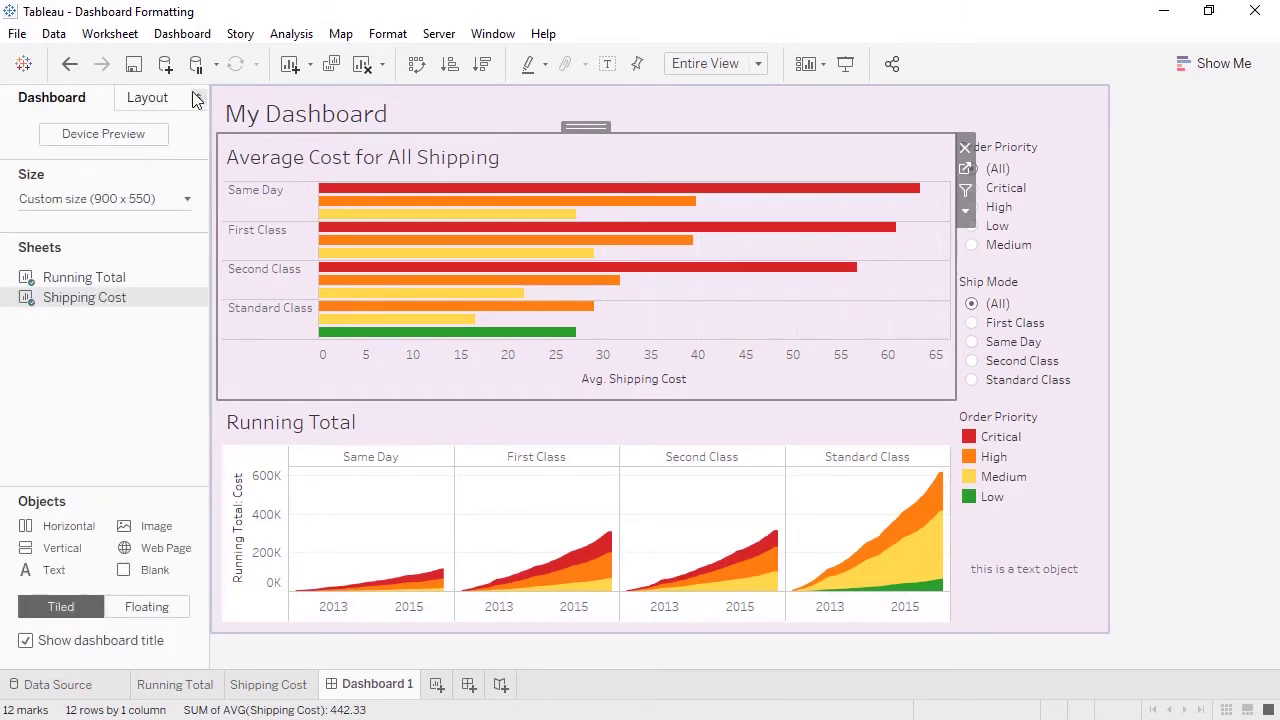
- In the Item hierarchy, expand Tiled > Vertical > Tiled and select the filters-and-legend container
click(155, 99)
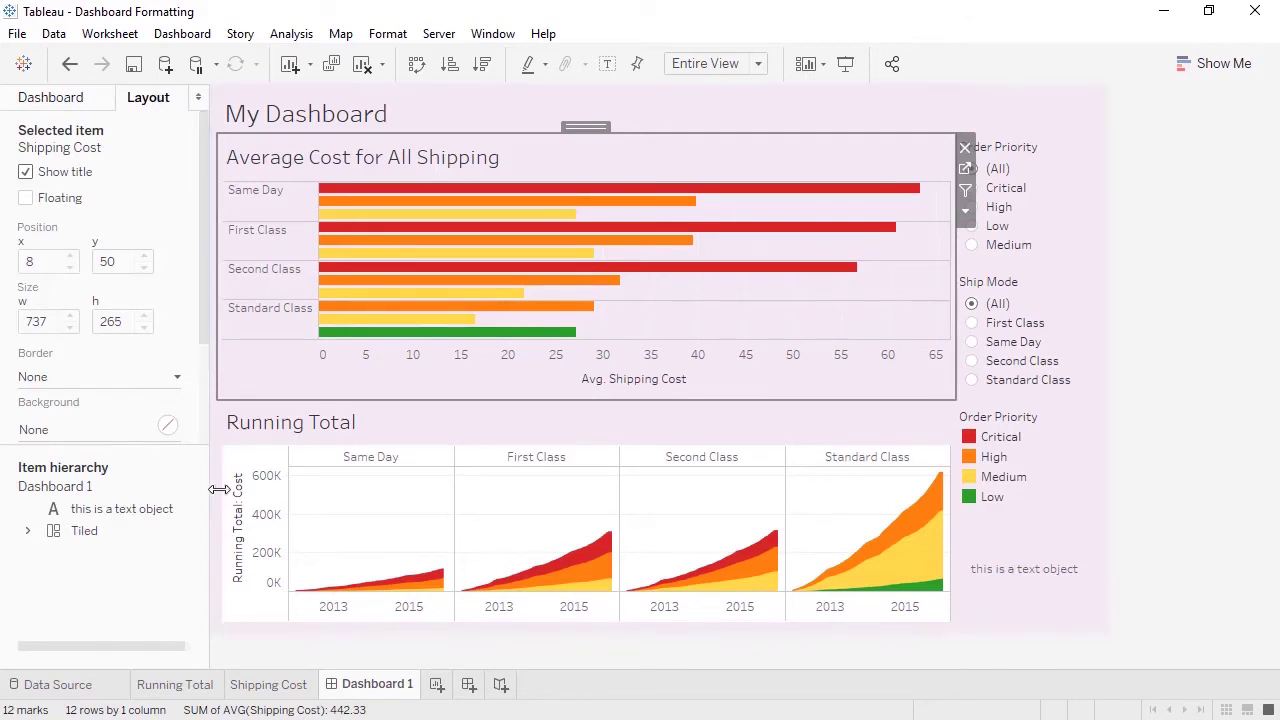
drag(228, 490, 296, 491)
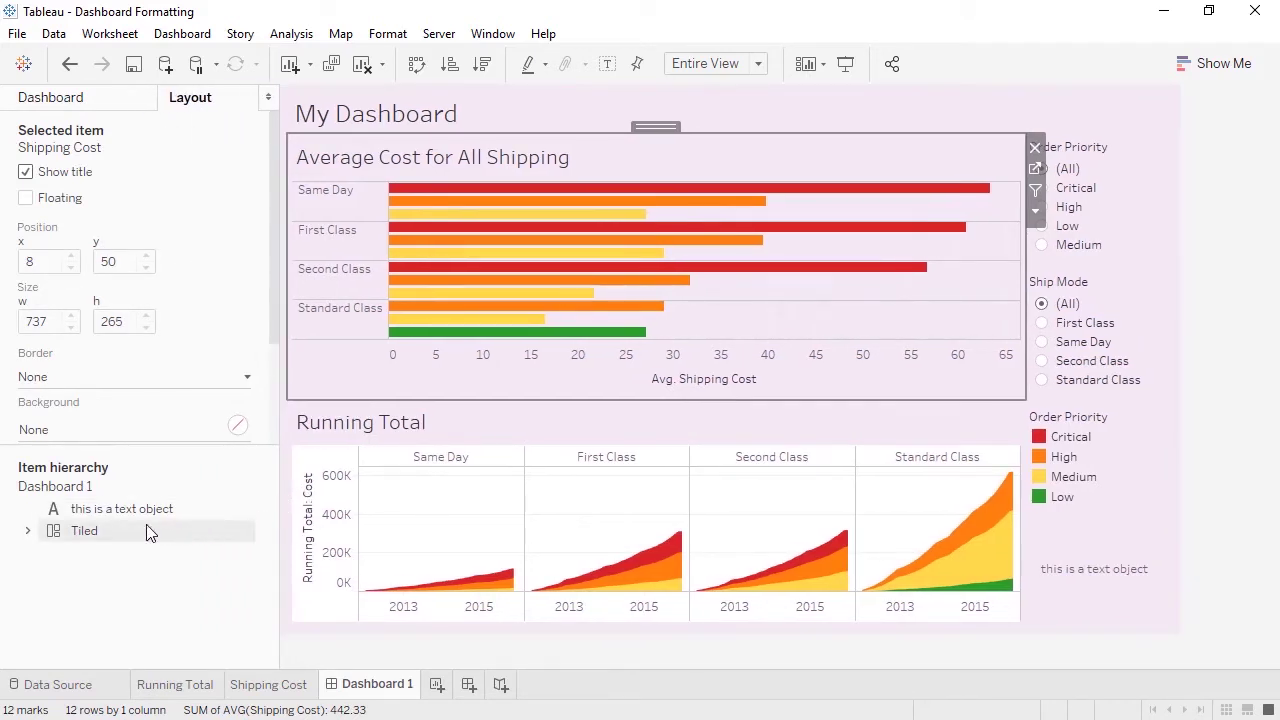
click(27, 531)
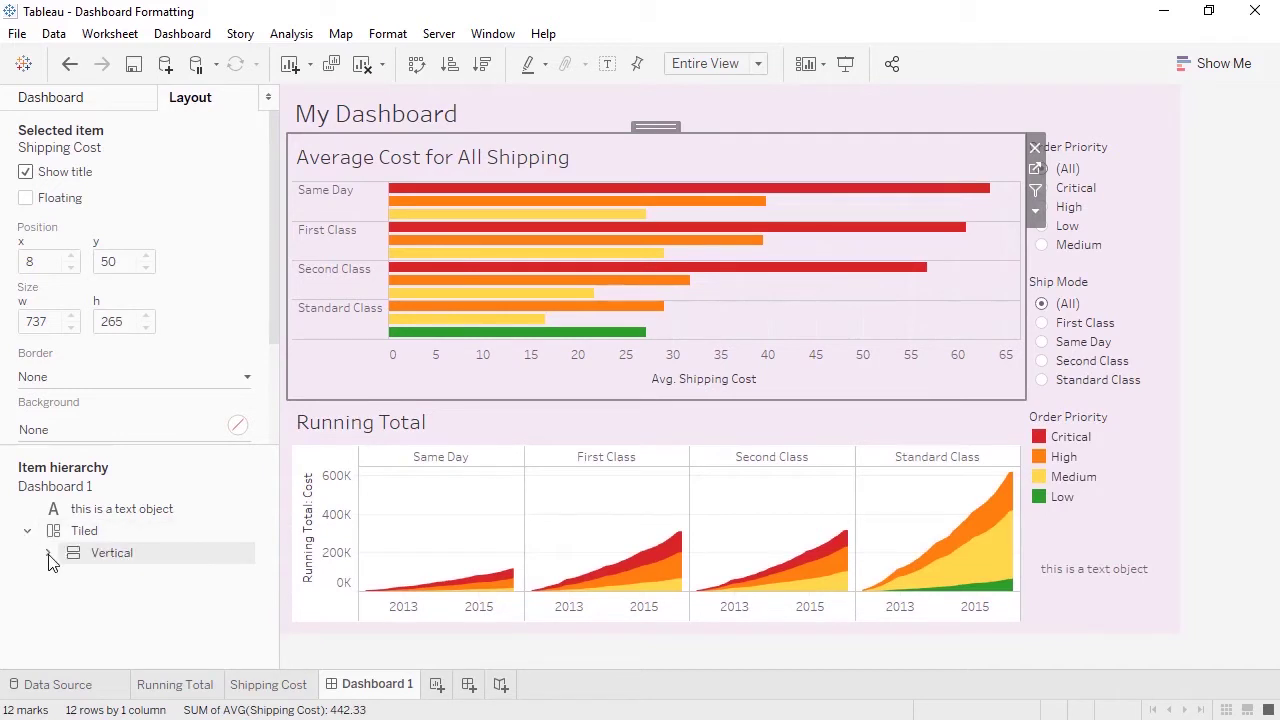
click(48, 555)
click(67, 598)
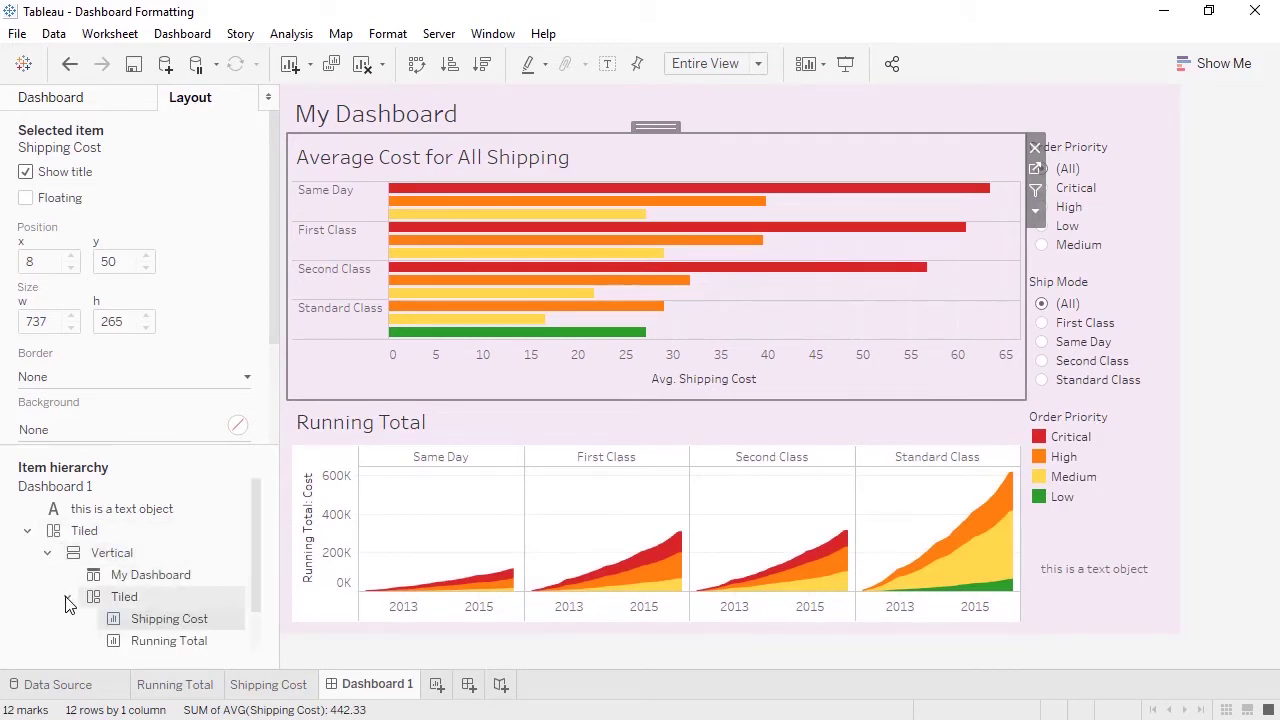
scroll(87, 630, down, 1)
click(87, 621)
scroll(87, 630, down, 1)
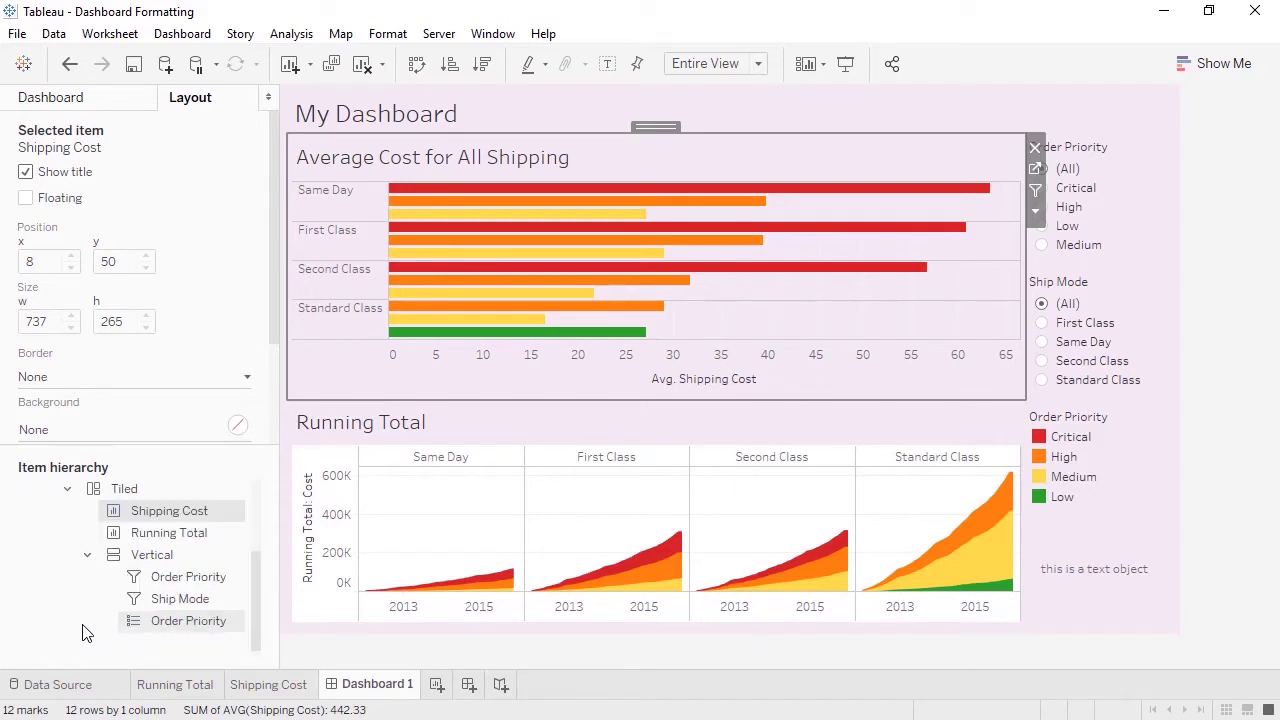
click(142, 556)
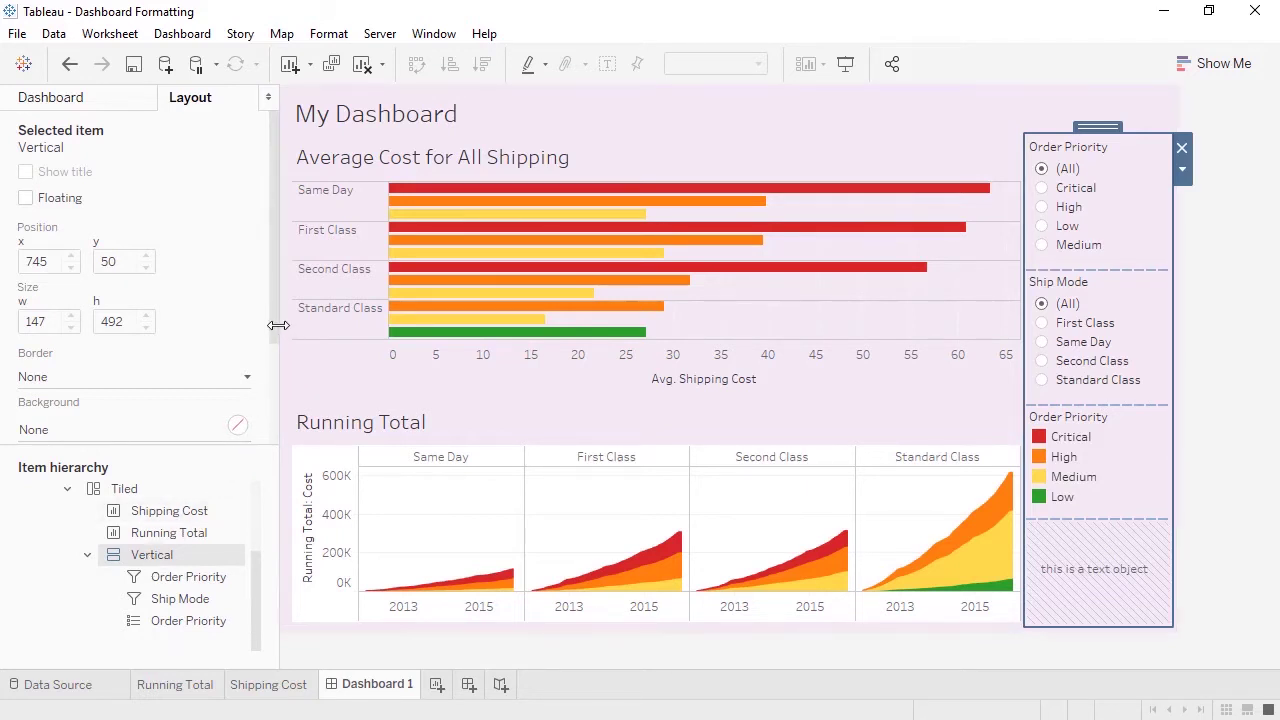
- Set the filter-and-legend container's Layout border to a solid line and its background to light blue
drag(274, 327, 274, 430)
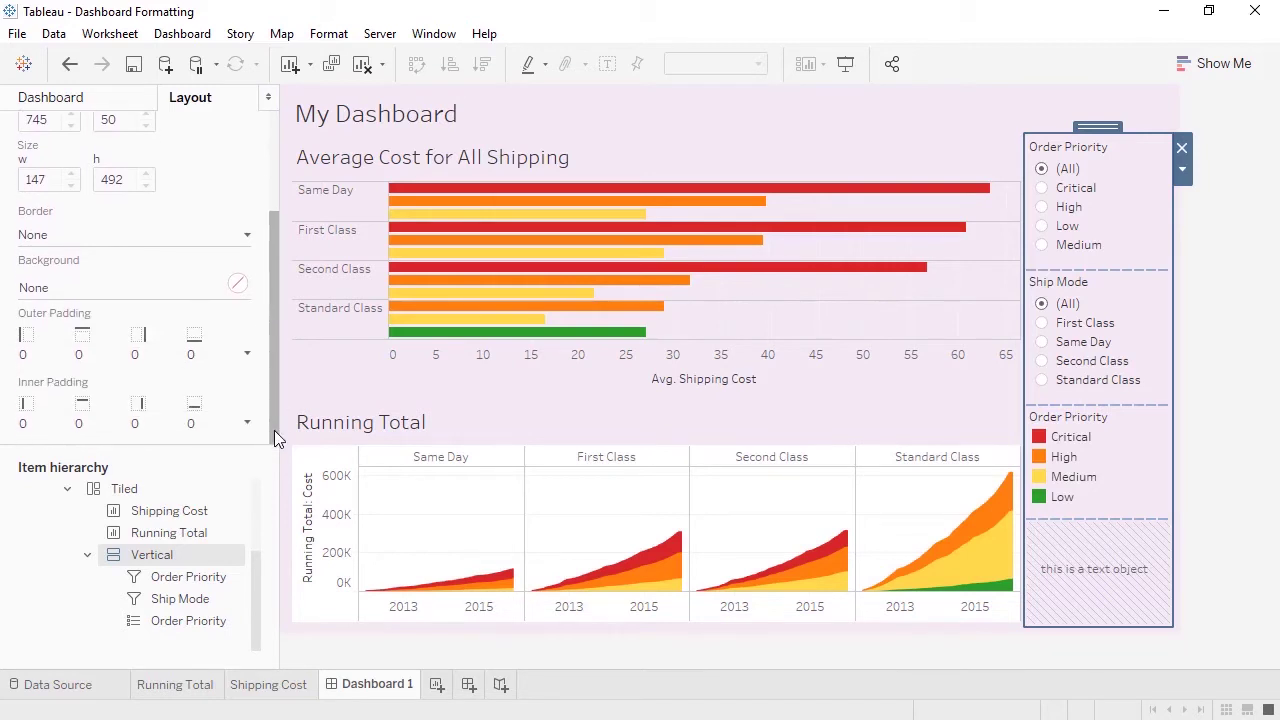
click(248, 238)
click(157, 305)
click(238, 284)
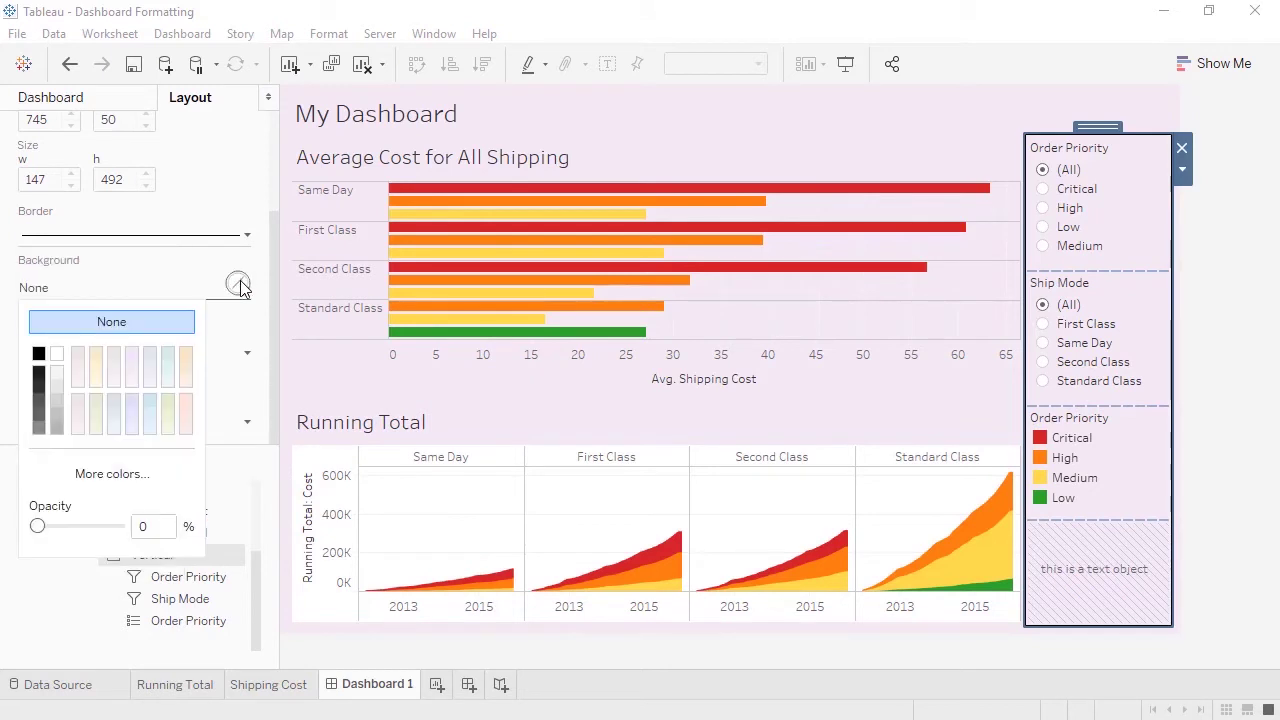
click(169, 353)
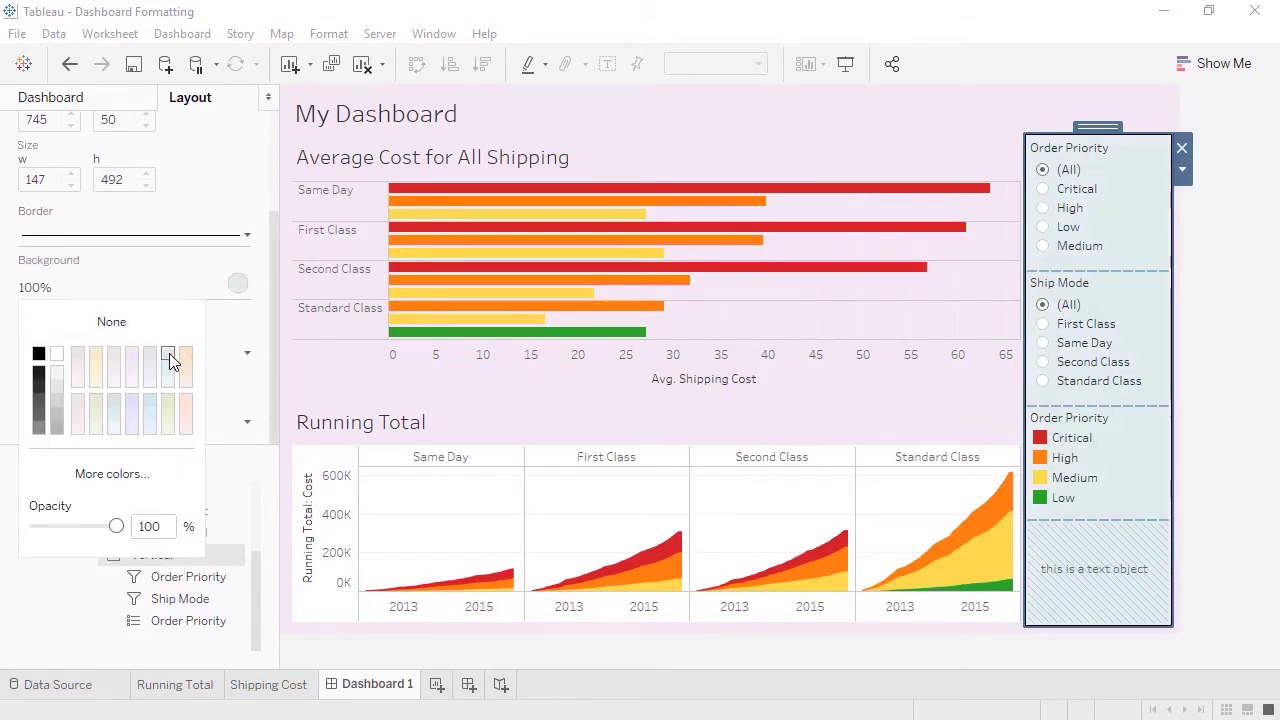
click(251, 323)
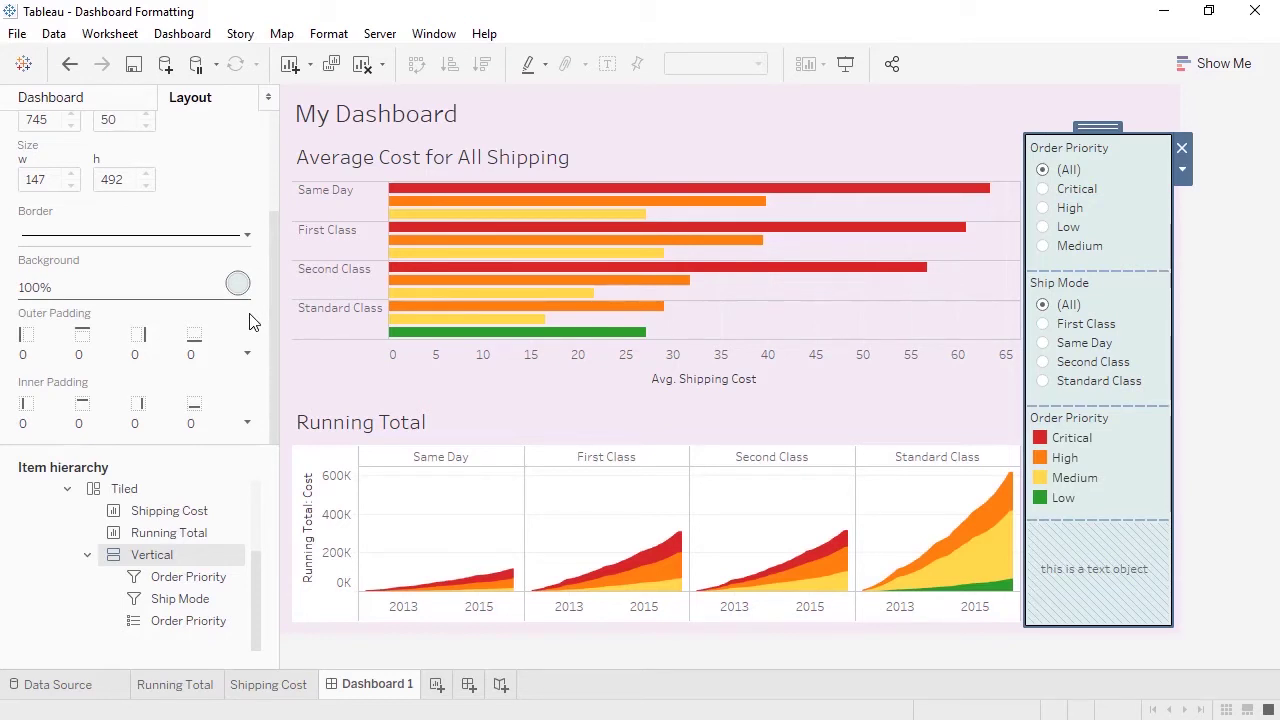
click(310, 365)
key(Escape)
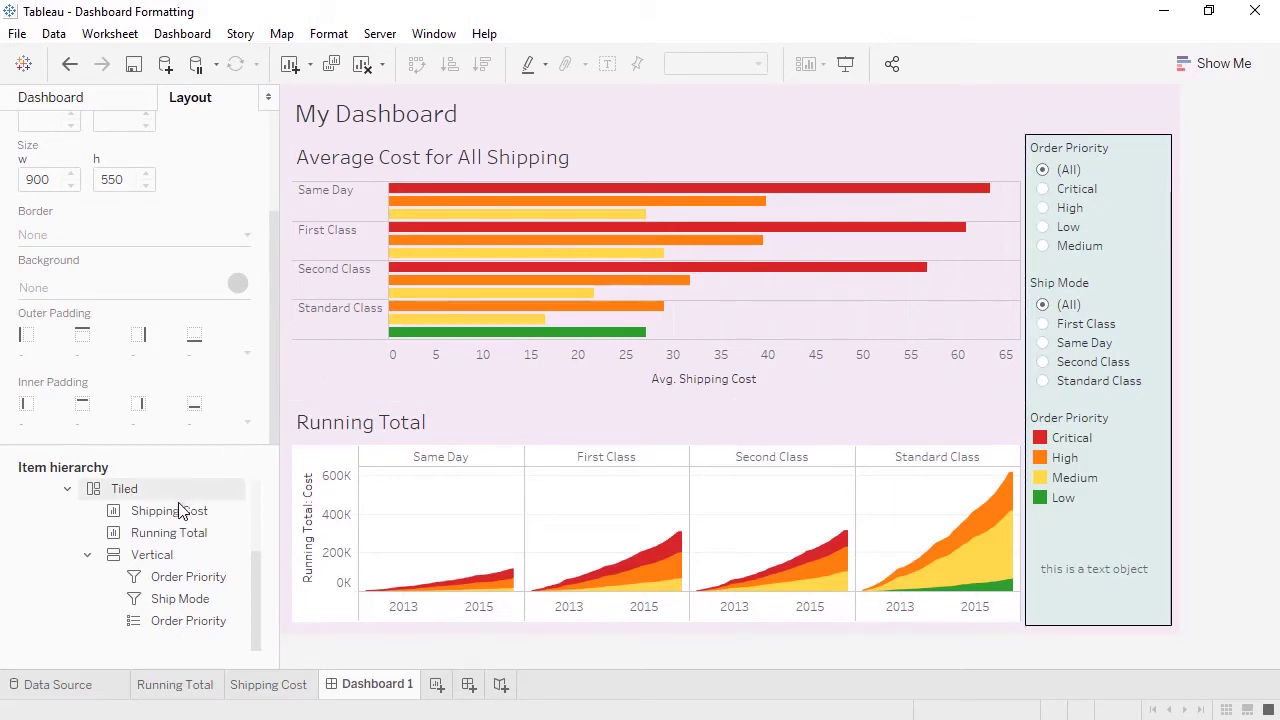
- Set the filter-and-legend container's outer padding to 9 on all sides
click(150, 560)
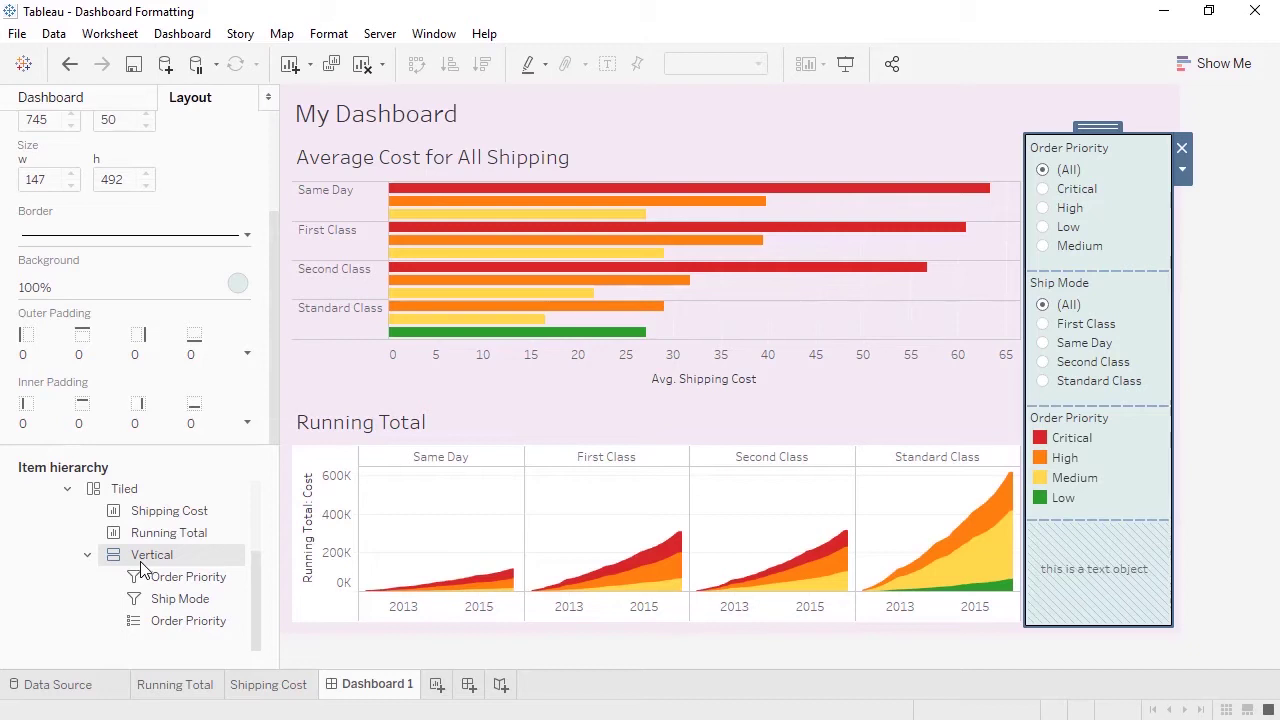
click(84, 338)
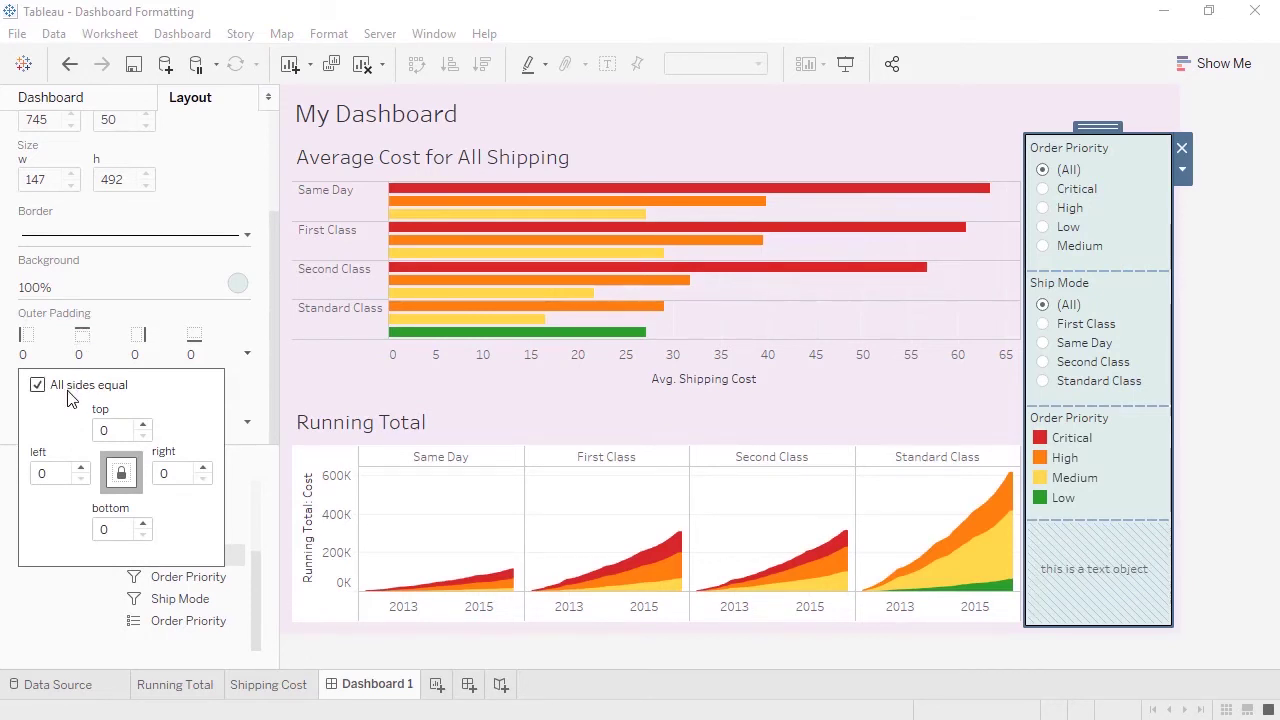
click(145, 426)
click(145, 426)
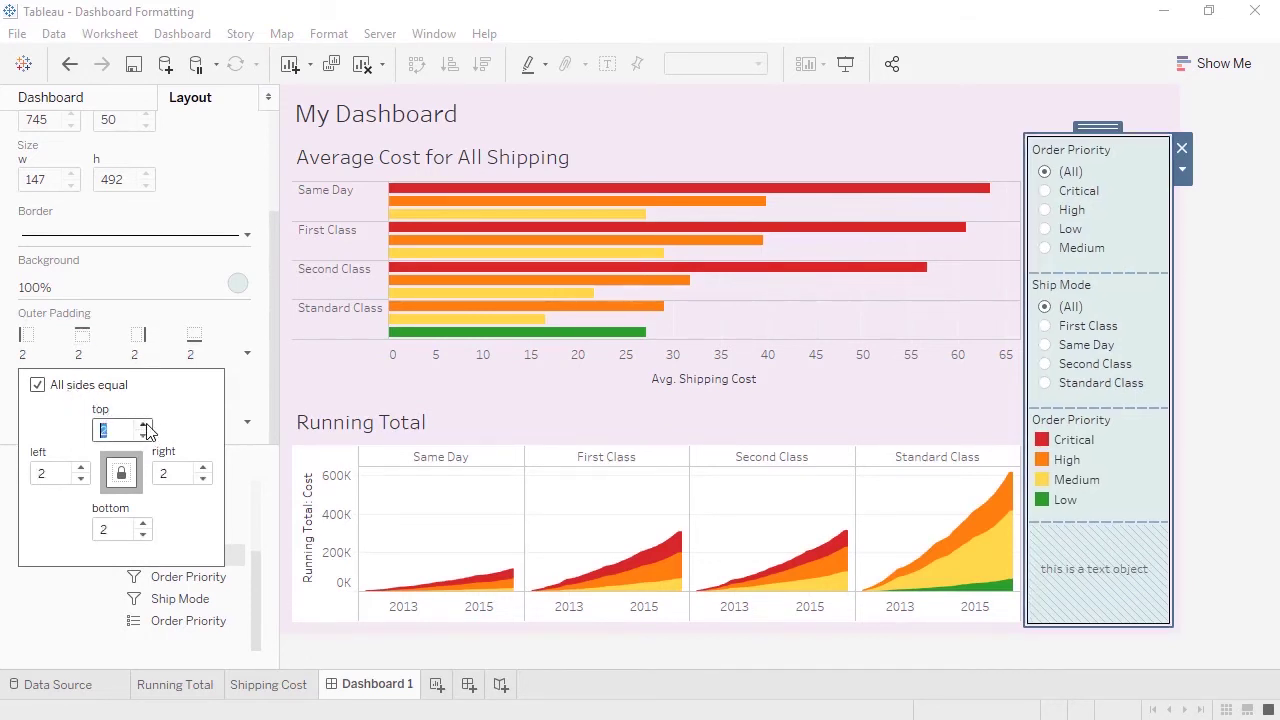
click(145, 426)
click(145, 426)
click(145, 426)
click(145, 426)
click(145, 426)
click(145, 426)
click(145, 426)
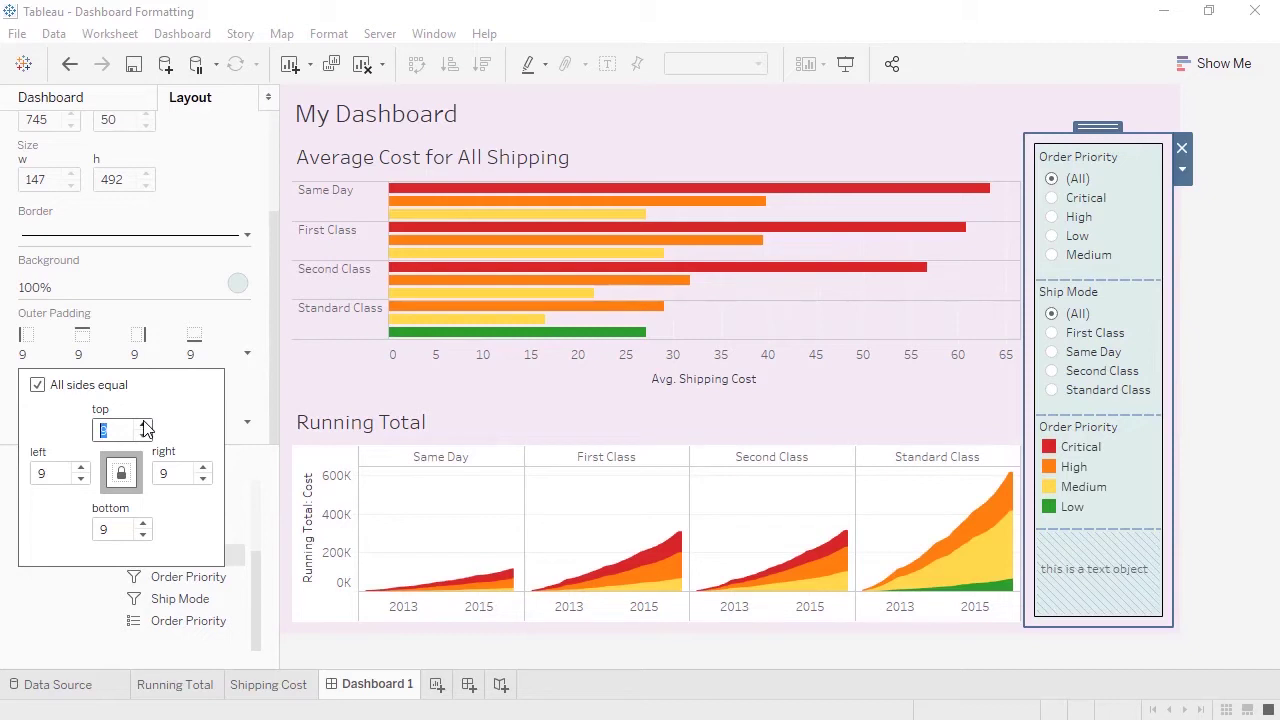
- Give the container uneven inner padding with the top side at 11
click(238, 403)
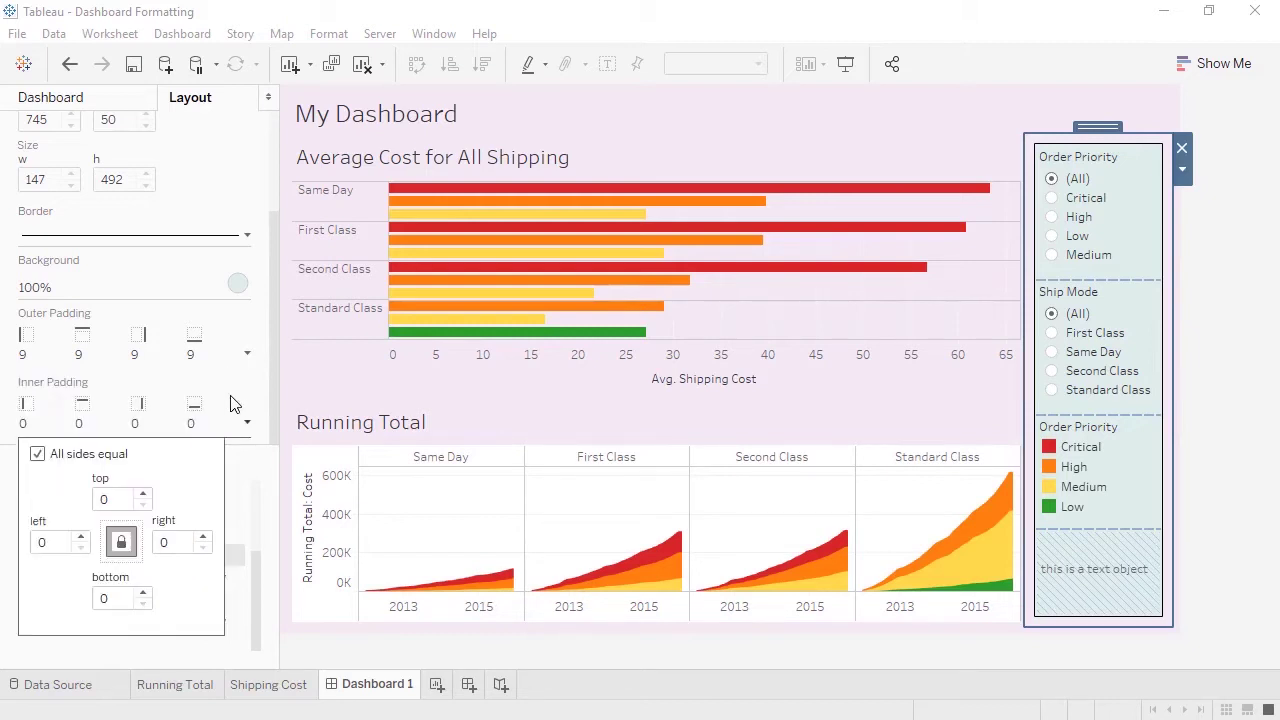
click(37, 454)
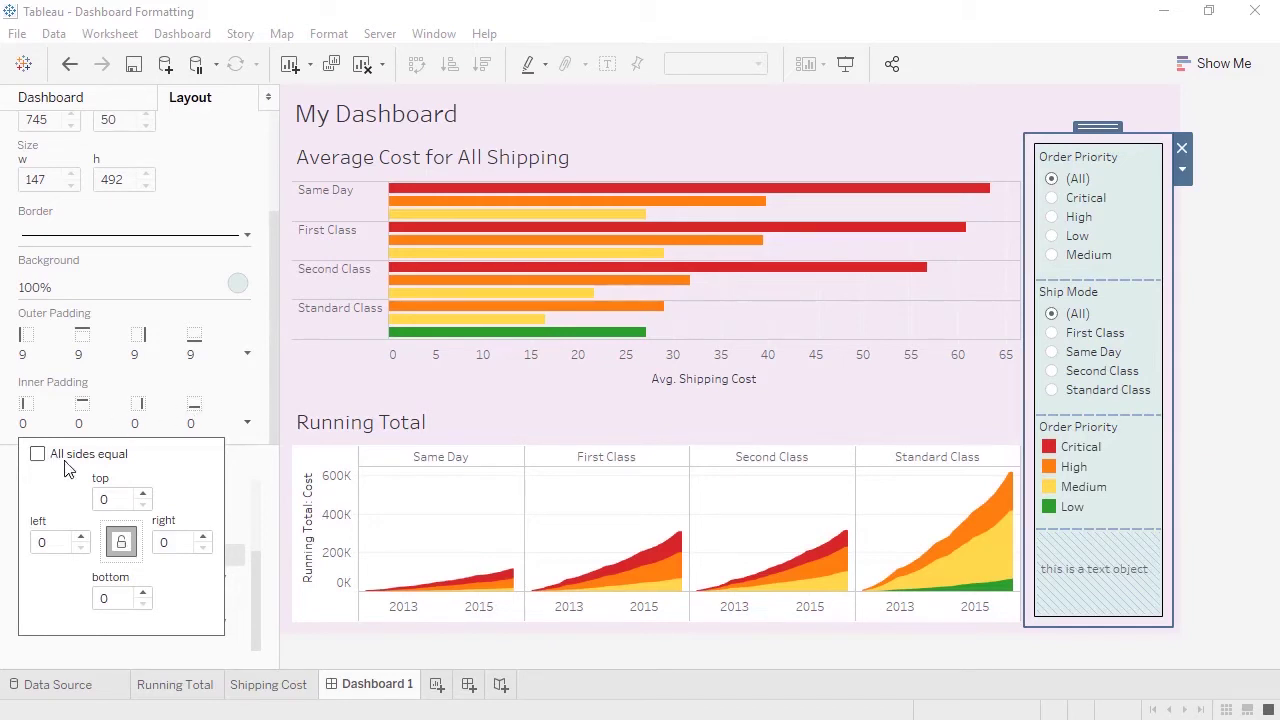
click(143, 494)
click(143, 494)
click(143, 494)
click(143, 494)
click(143, 494)
click(143, 494)
click(143, 494)
click(143, 494)
click(143, 494)
click(143, 494)
click(143, 494)
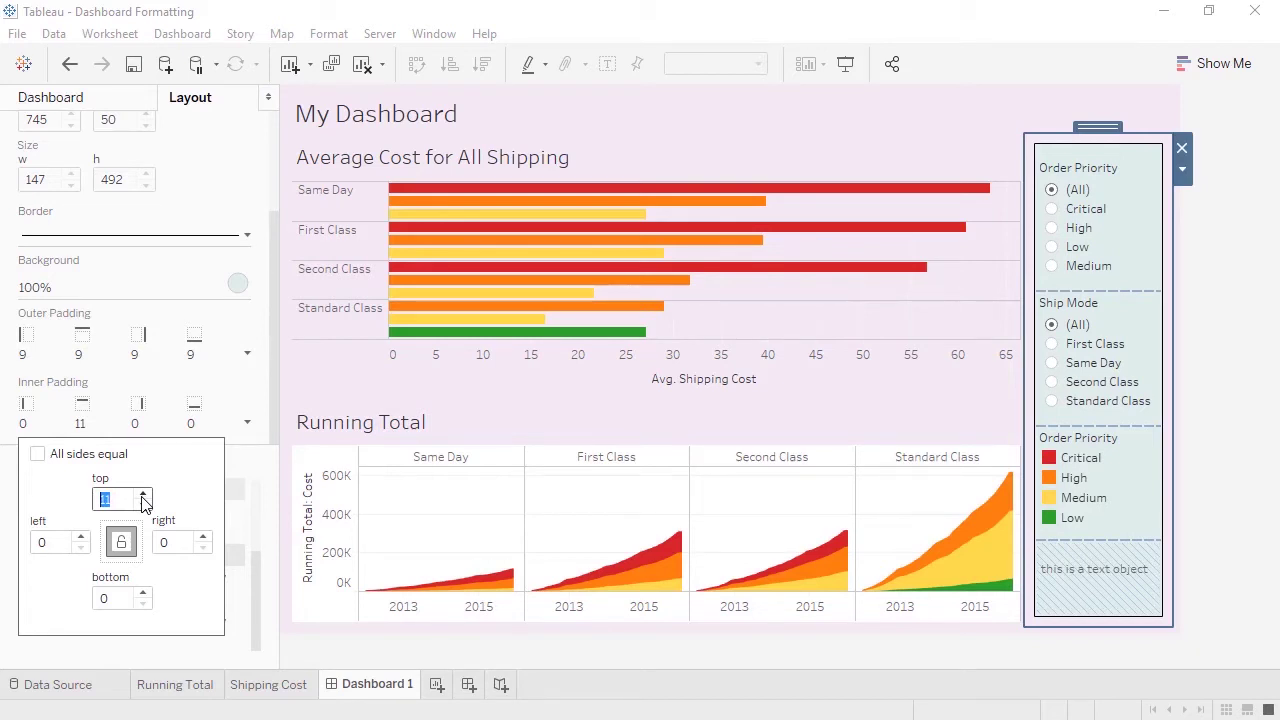
click(248, 468)
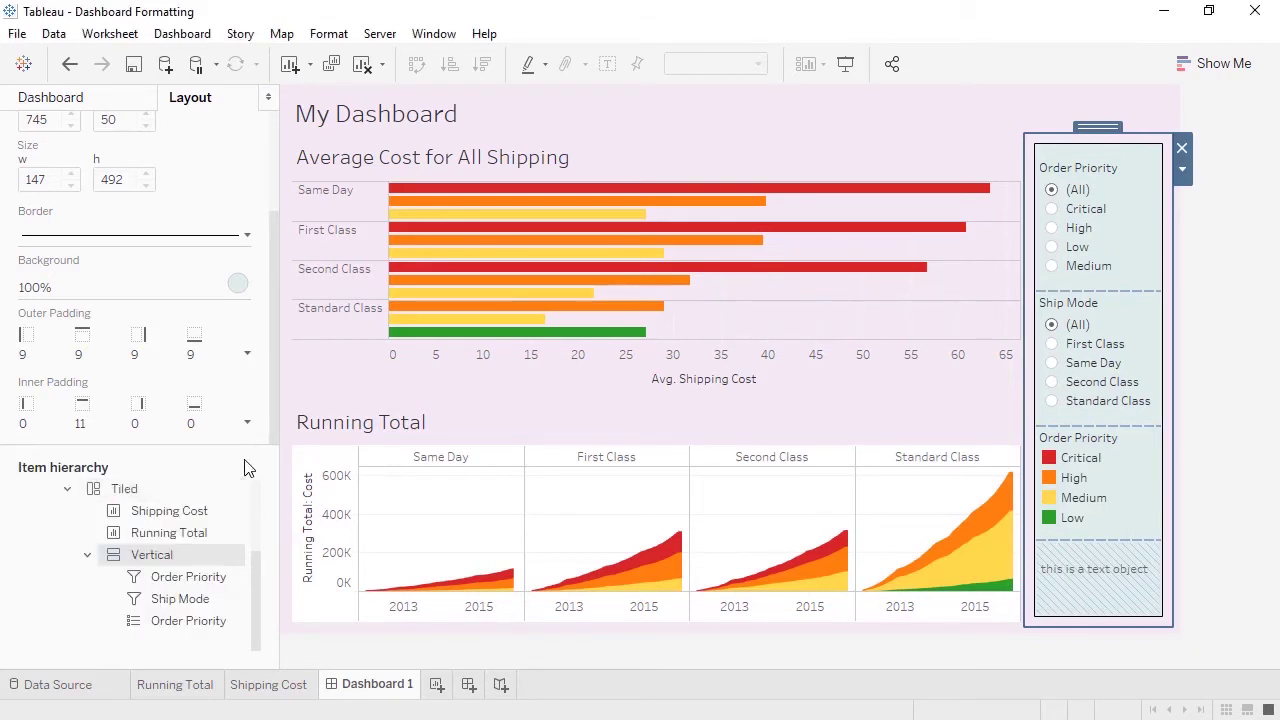
- Set the Shipping Cost chart's outer padding to 13
click(170, 512)
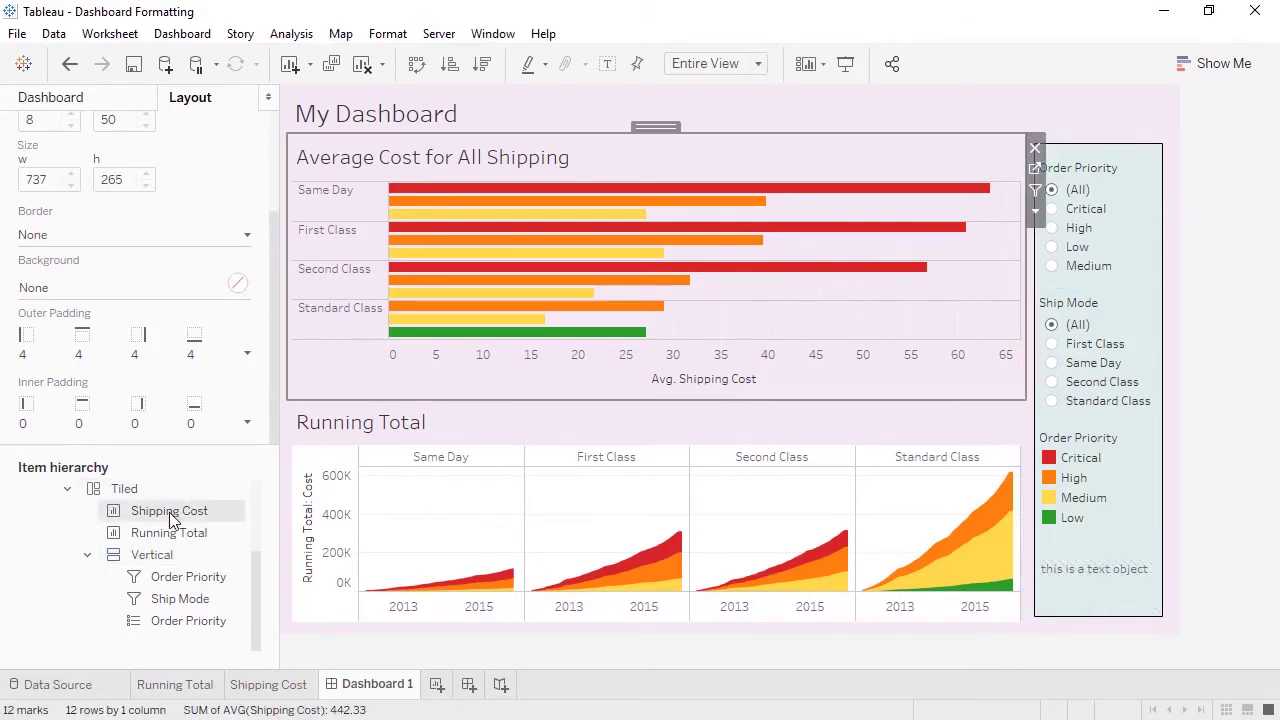
click(174, 356)
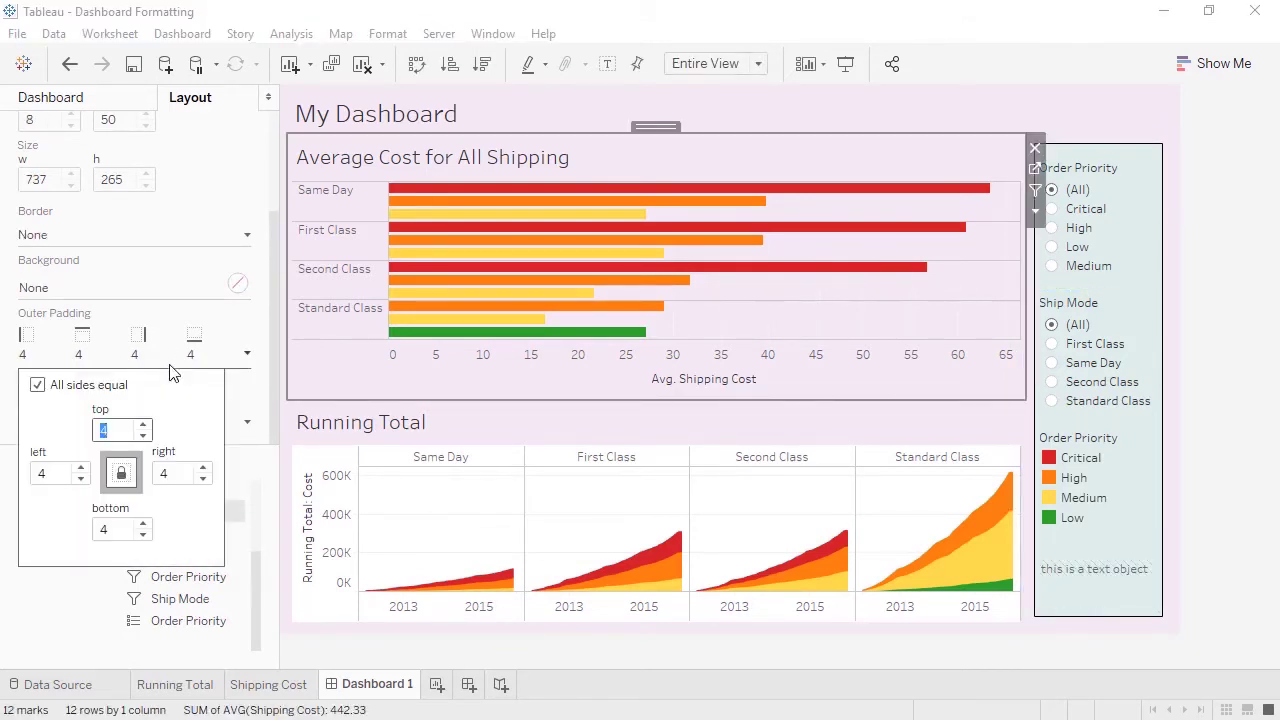
click(144, 425)
click(144, 425)
click(144, 425)
click(144, 425)
click(144, 425)
click(144, 425)
click(144, 425)
click(144, 425)
click(144, 425)
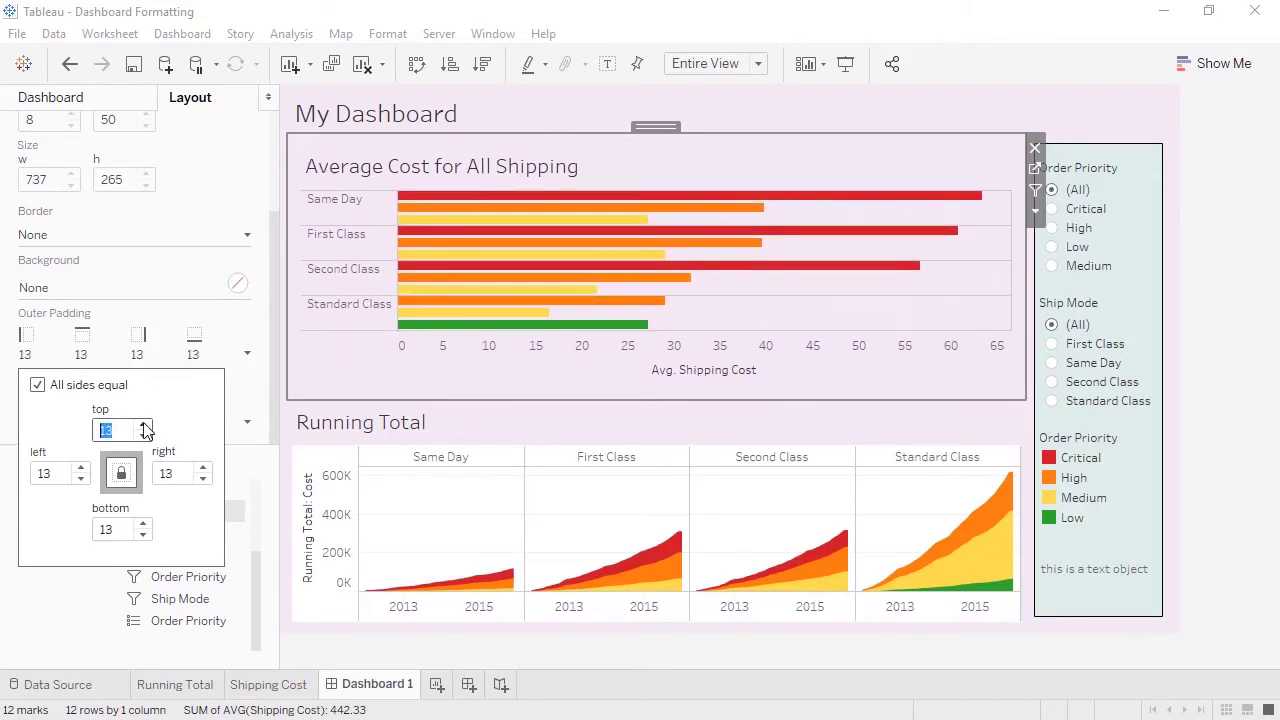
click(180, 218)
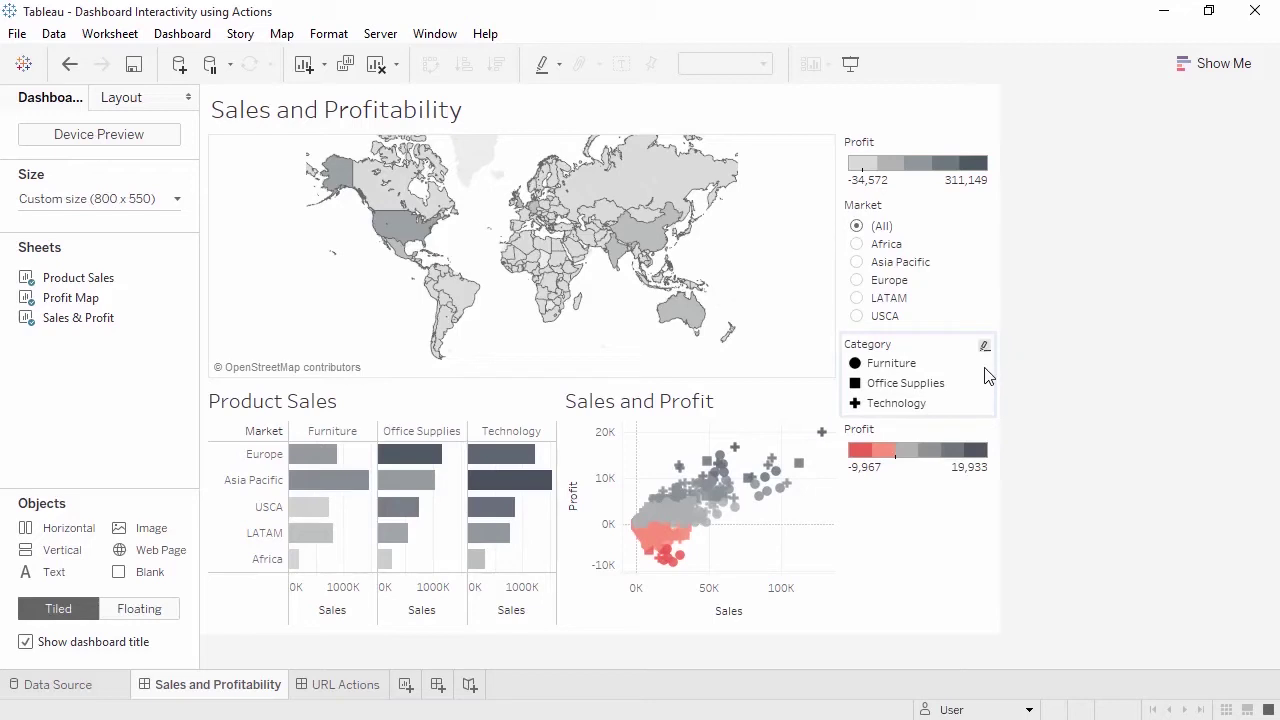
- Preview Furniture and Office Supplies highlights across the charts, clear them, then open the Dashboard menu
click(910, 366)
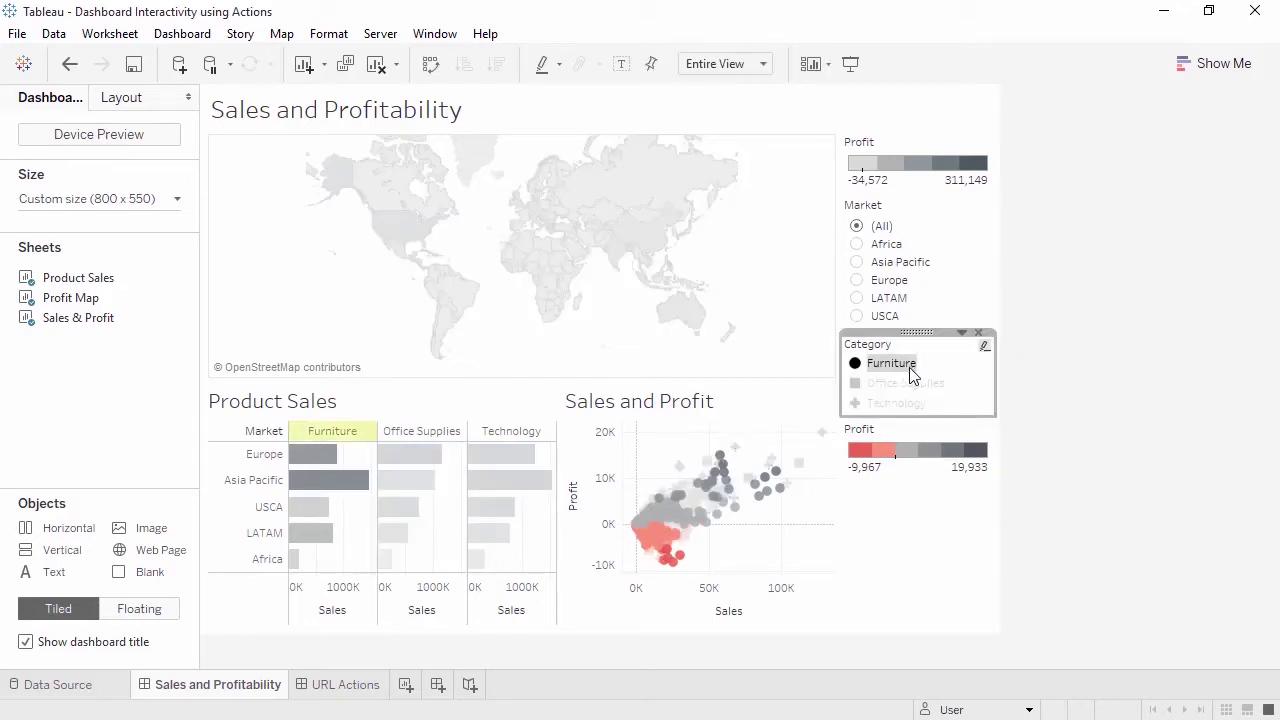
click(907, 383)
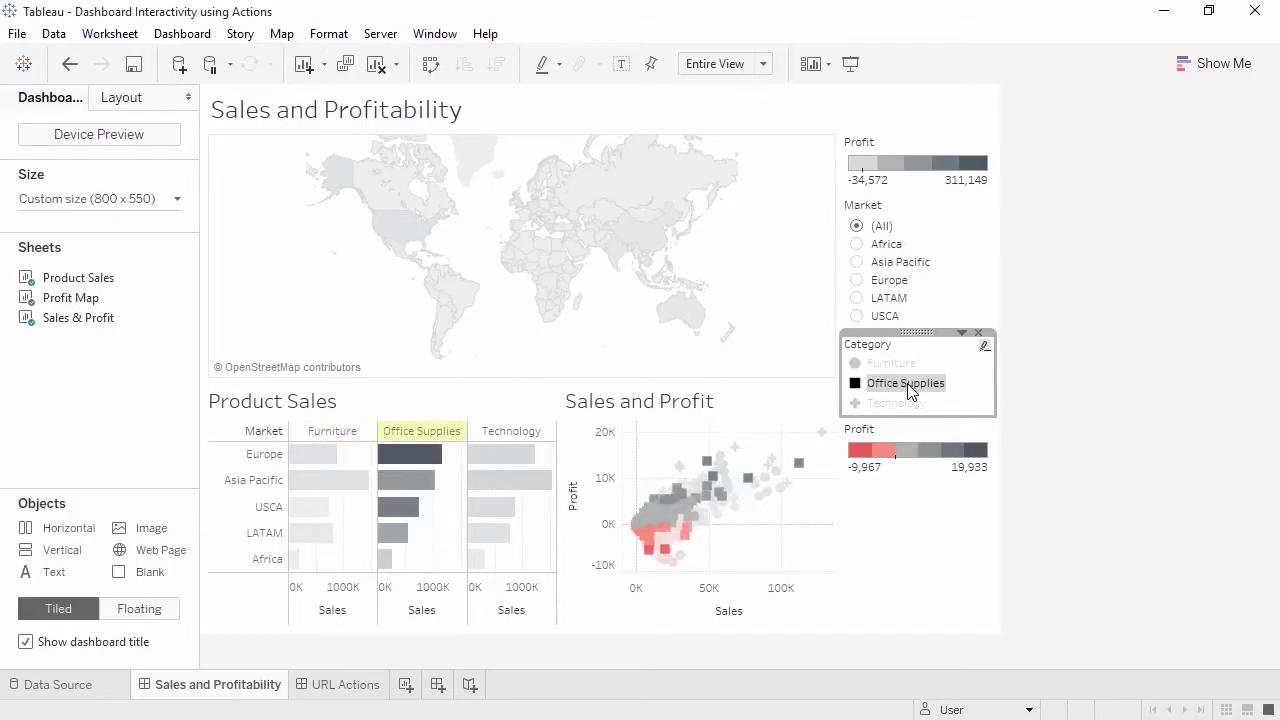
click(907, 383)
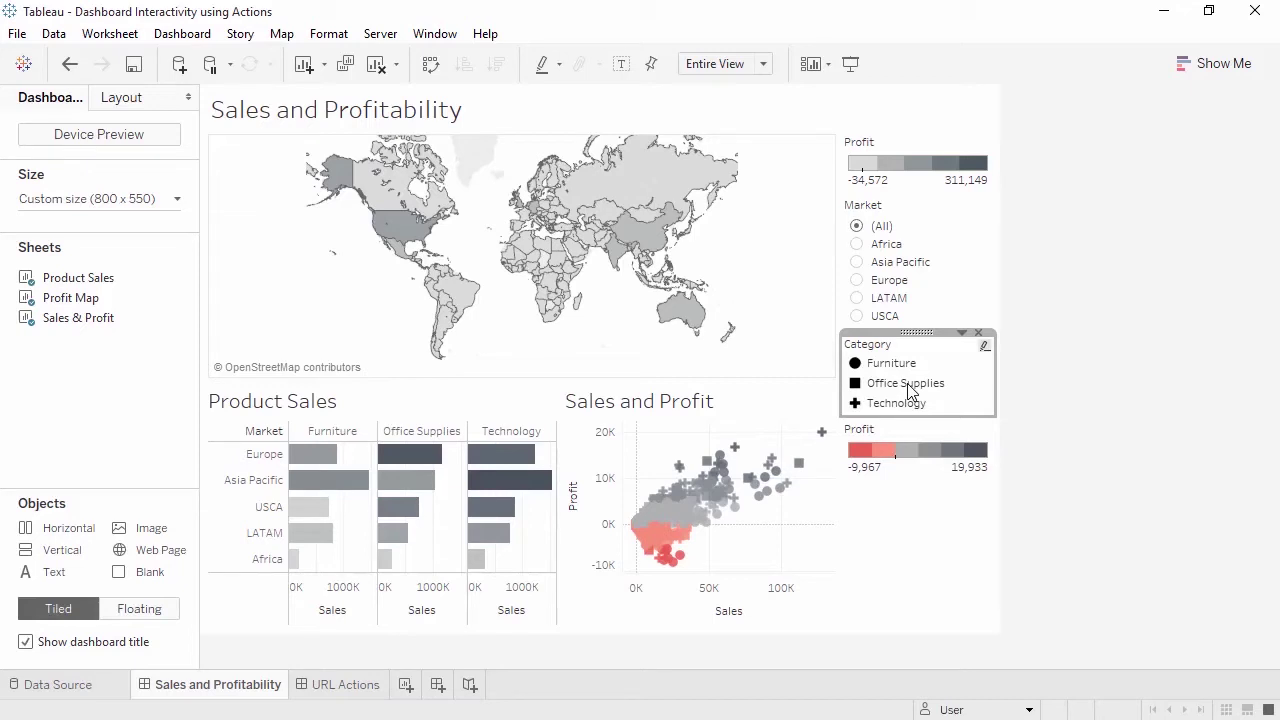
click(184, 36)
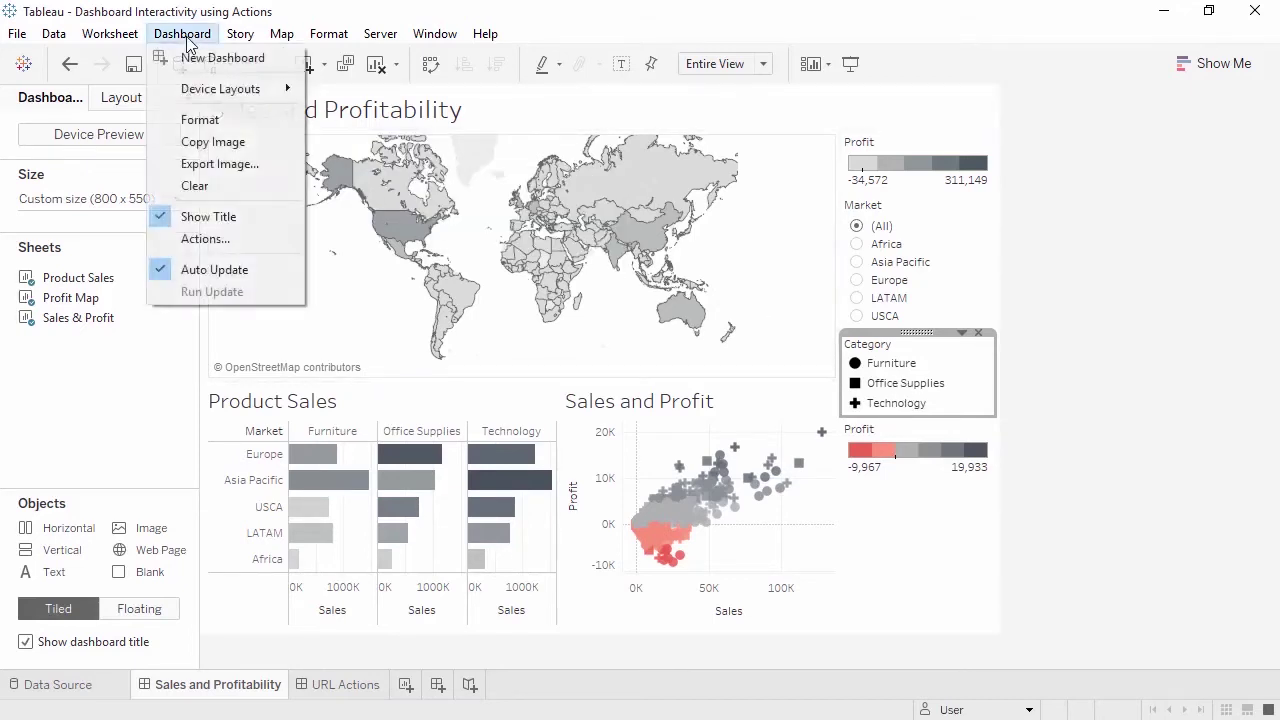
- Start a new highlight action in Dashboard Actions named 'Market Highlight'
click(205, 239)
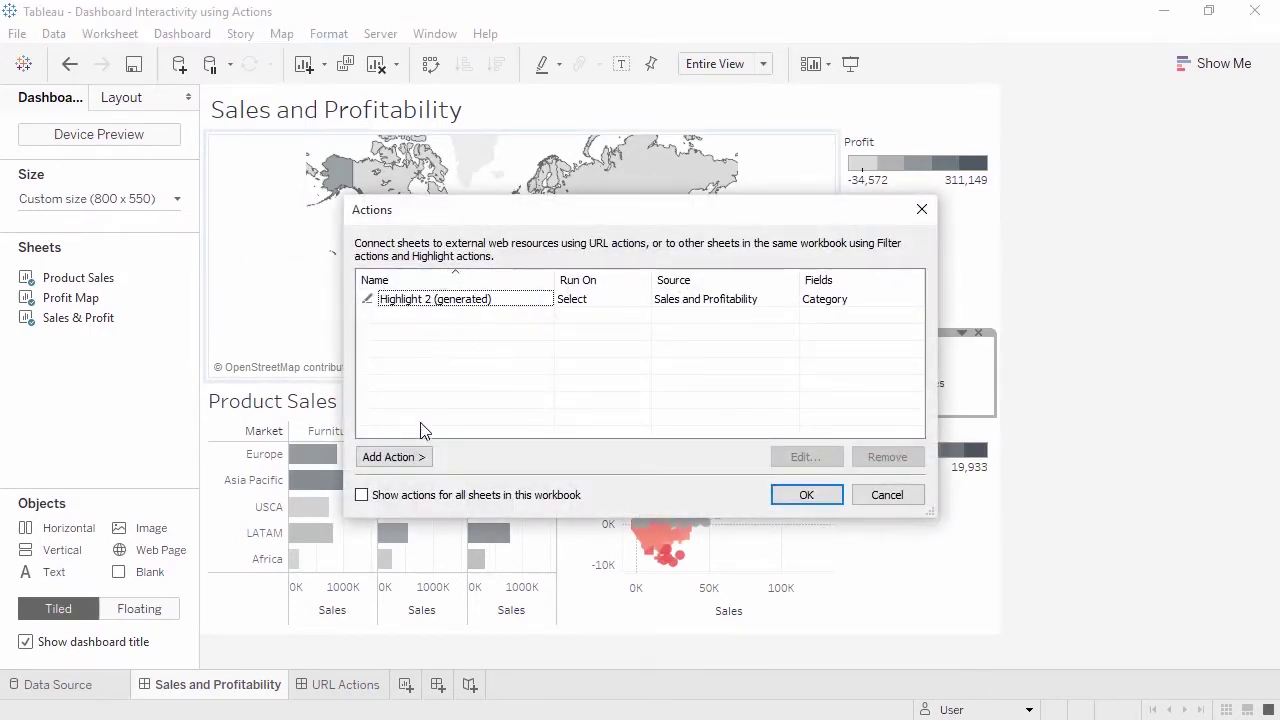
click(417, 459)
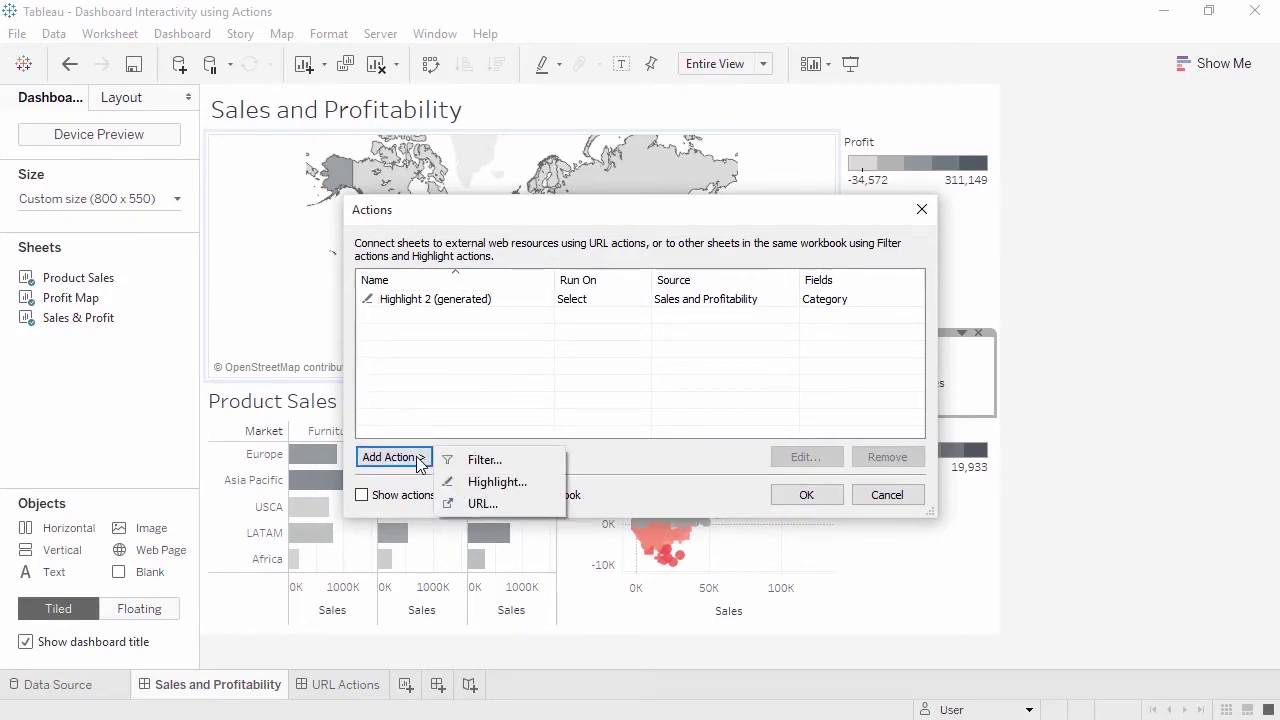
click(474, 481)
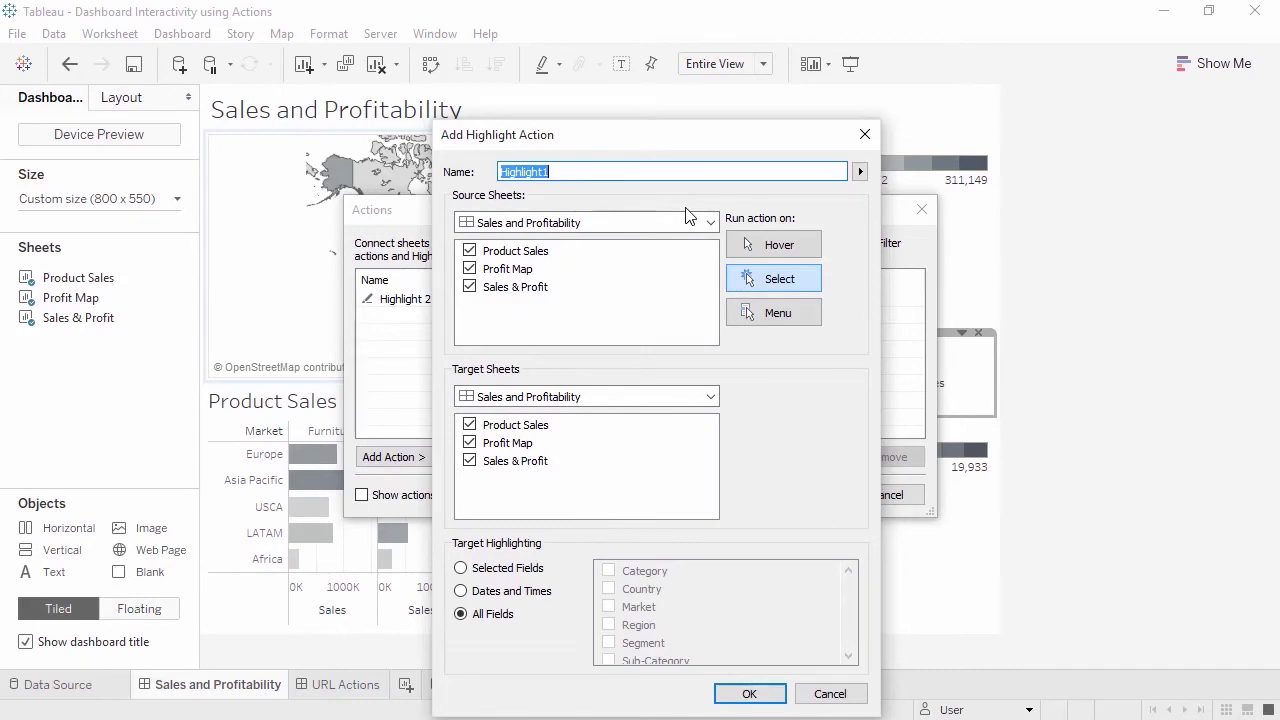
text(Market Highlight)
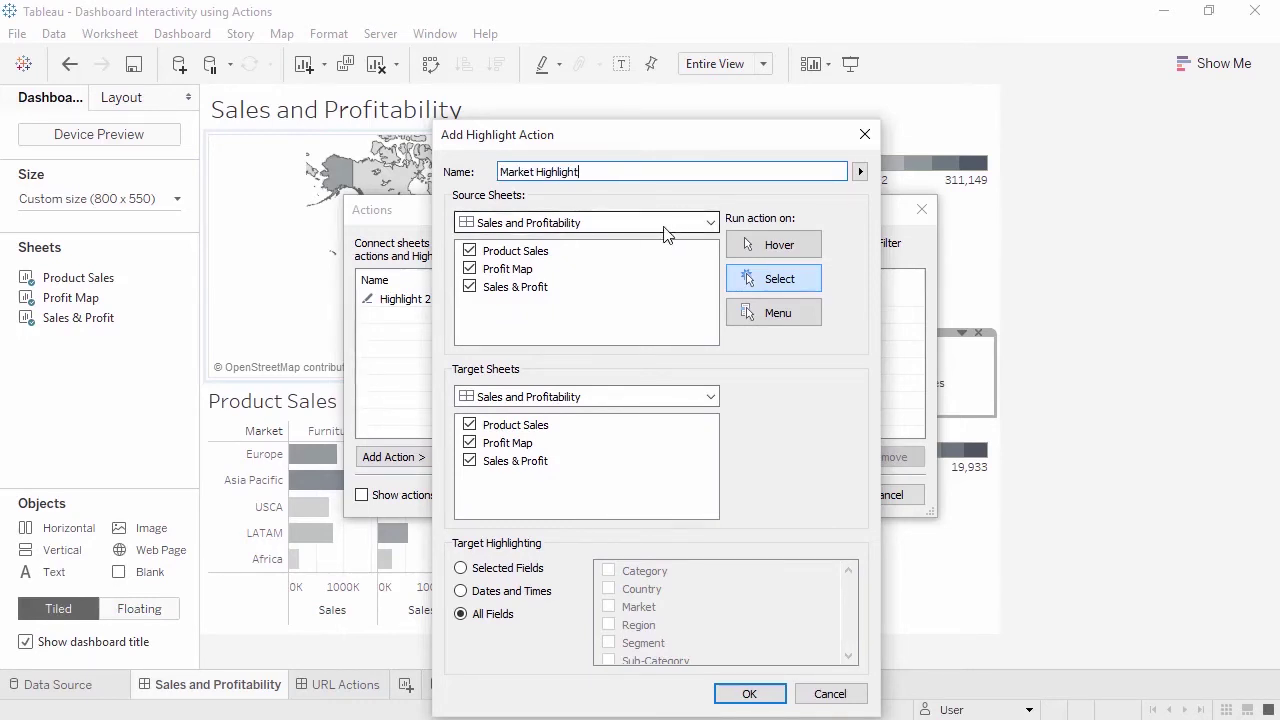
- Keep Sales and Profitability as the source, highlight by the Market field, run on hover, and confirm
click(667, 232)
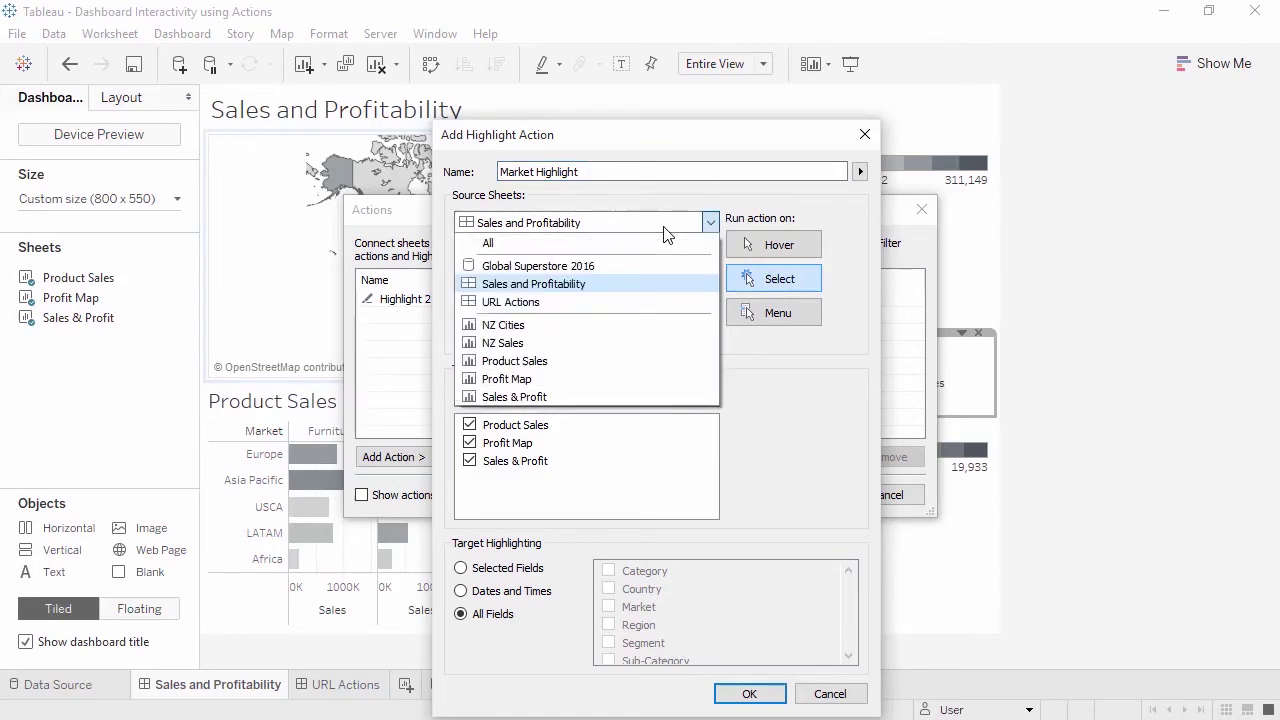
click(667, 232)
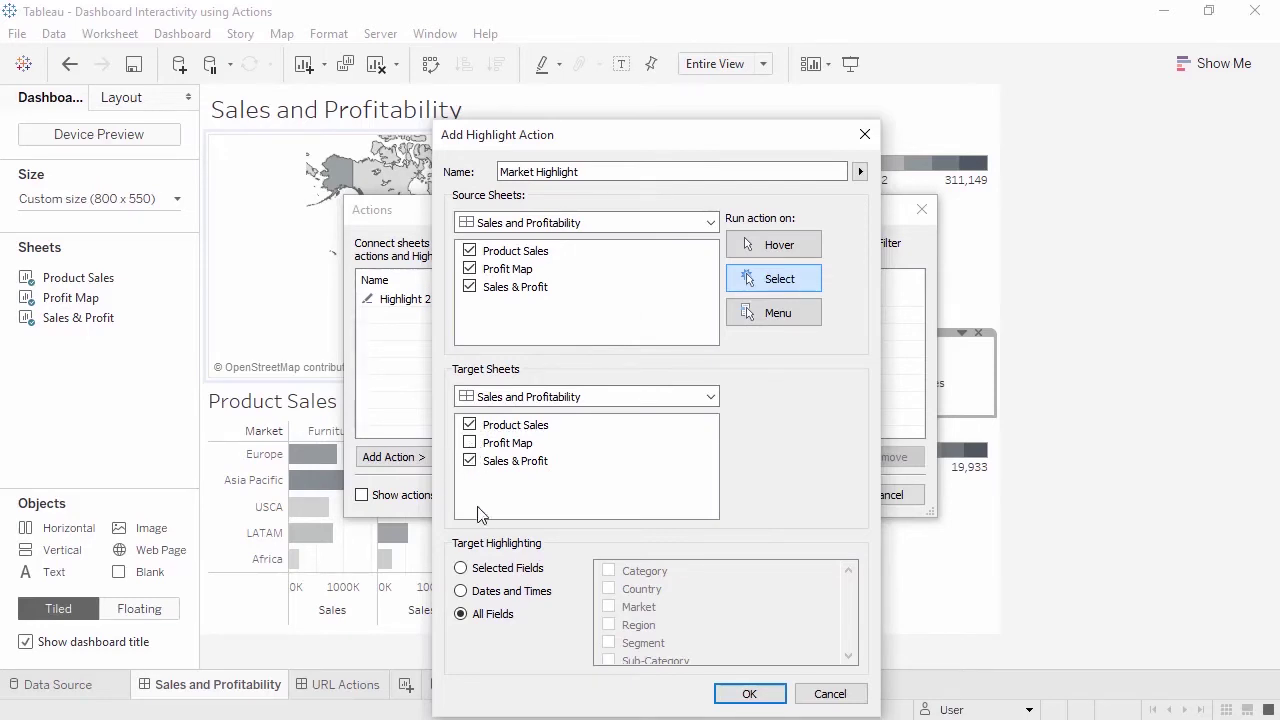
click(462, 570)
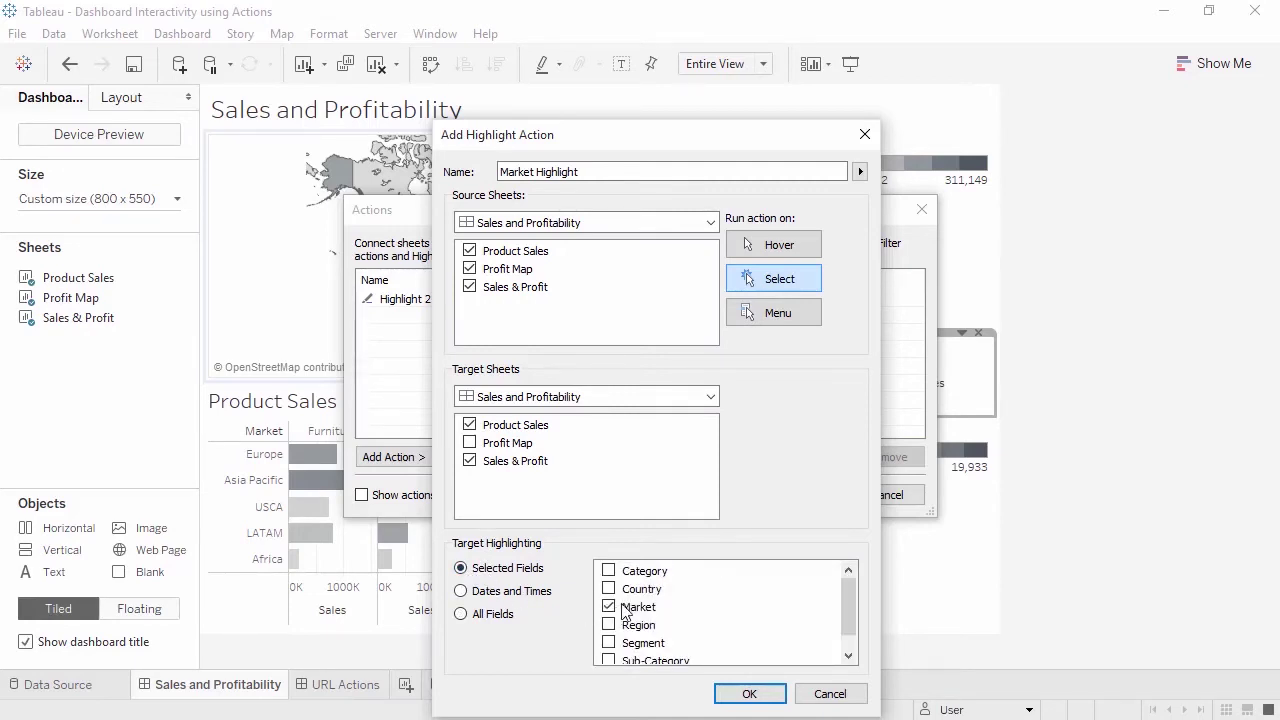
click(793, 252)
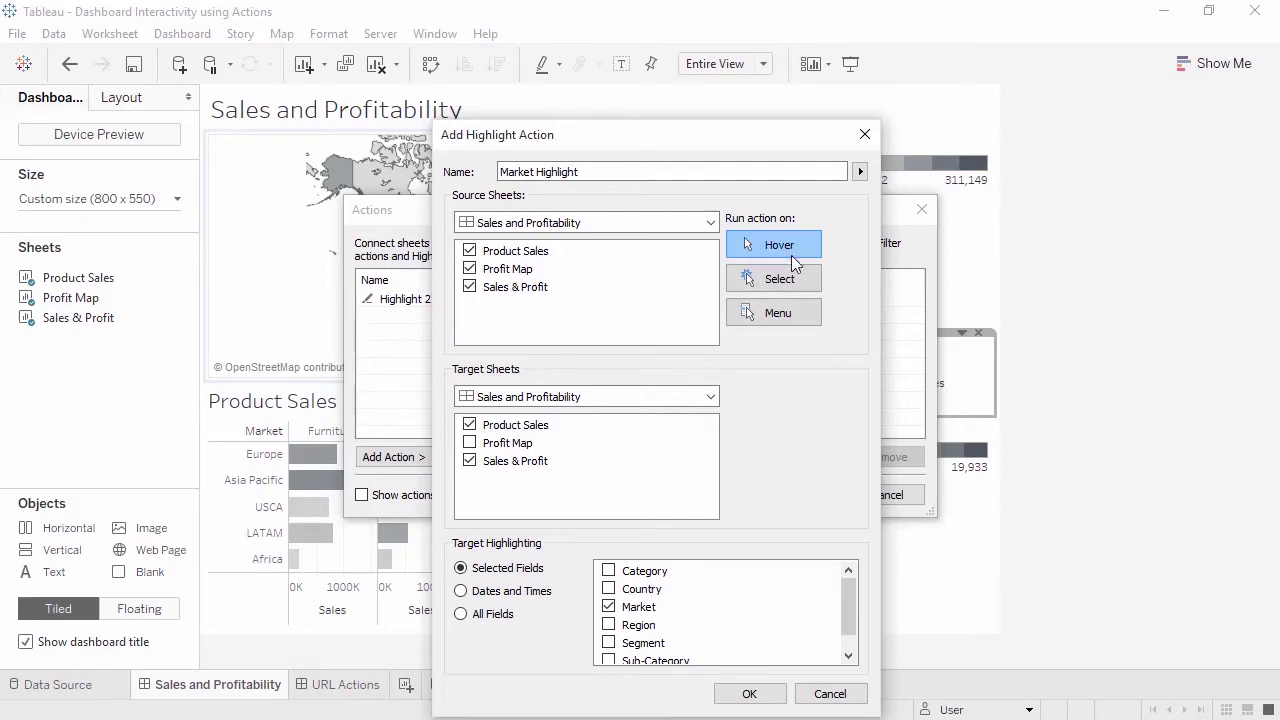
click(749, 694)
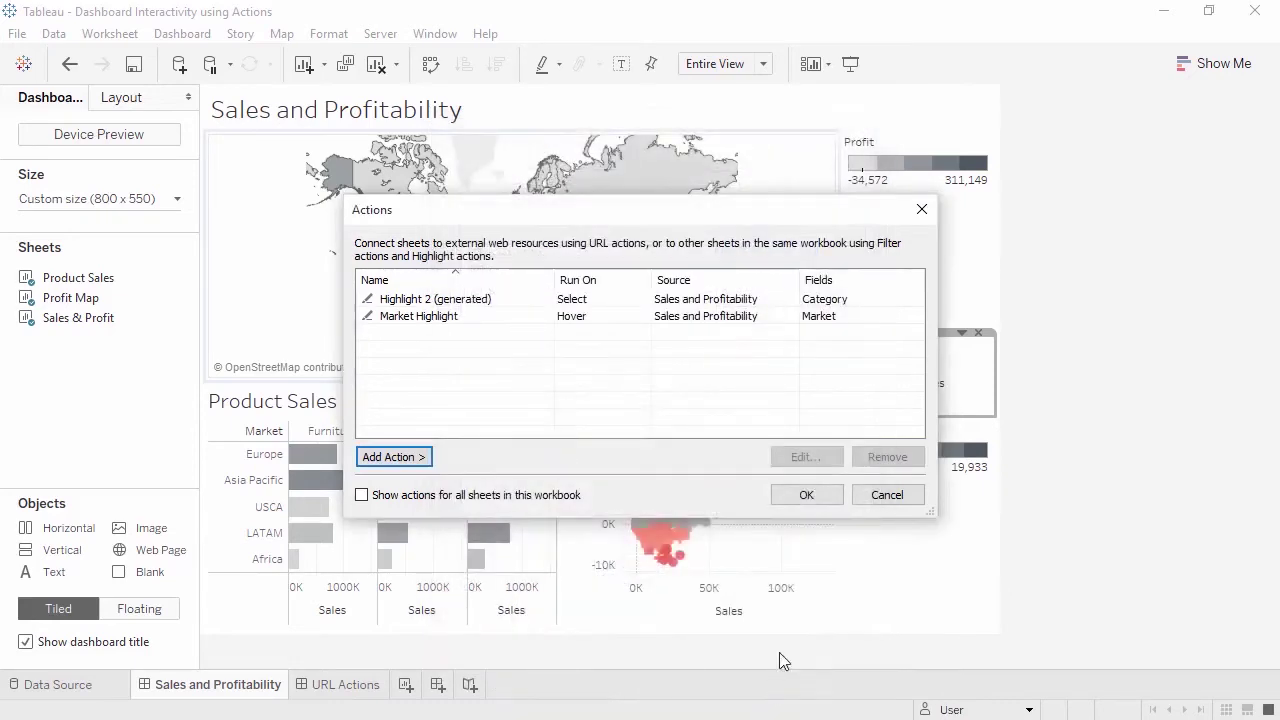
- Close the Actions dialog and return to the Sales and Profitability dashboard
click(806, 496)
mouse_move(798, 466)
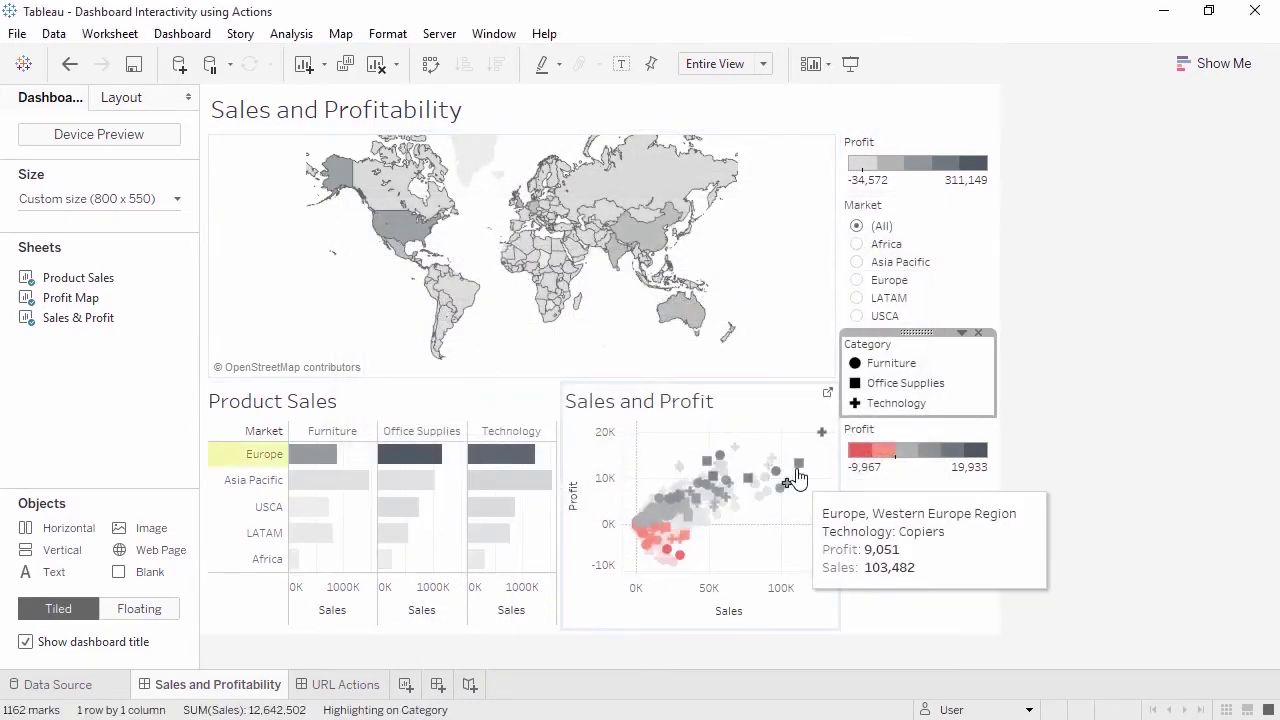
mouse_move(740, 456)
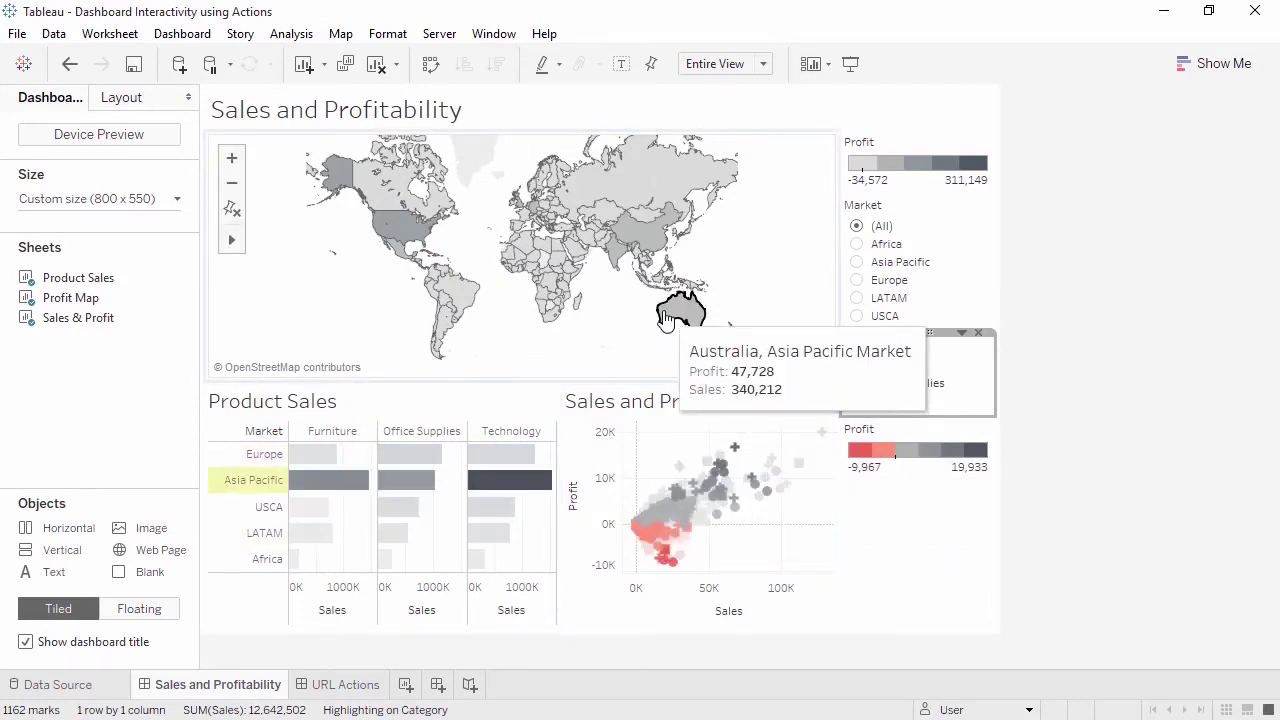
mouse_move(579, 310)
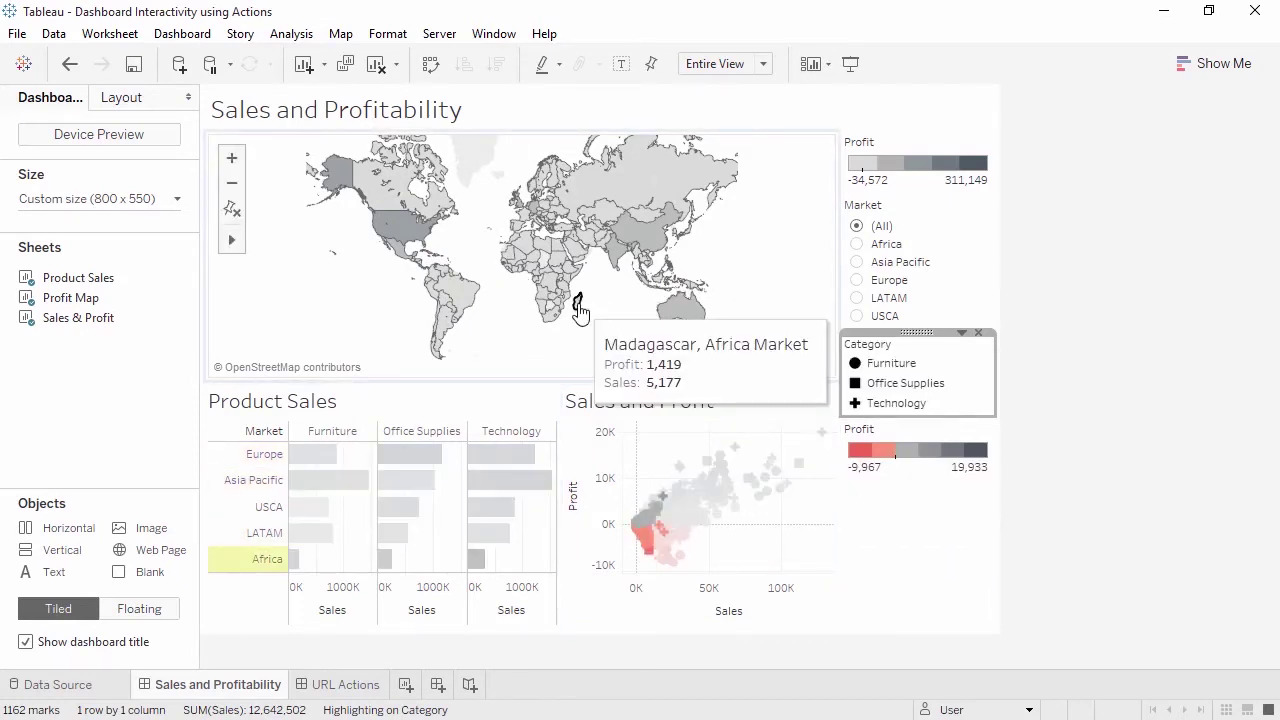
- Apply the Market filter to all worksheets using related data sources, then select the Profit Map
click(943, 238)
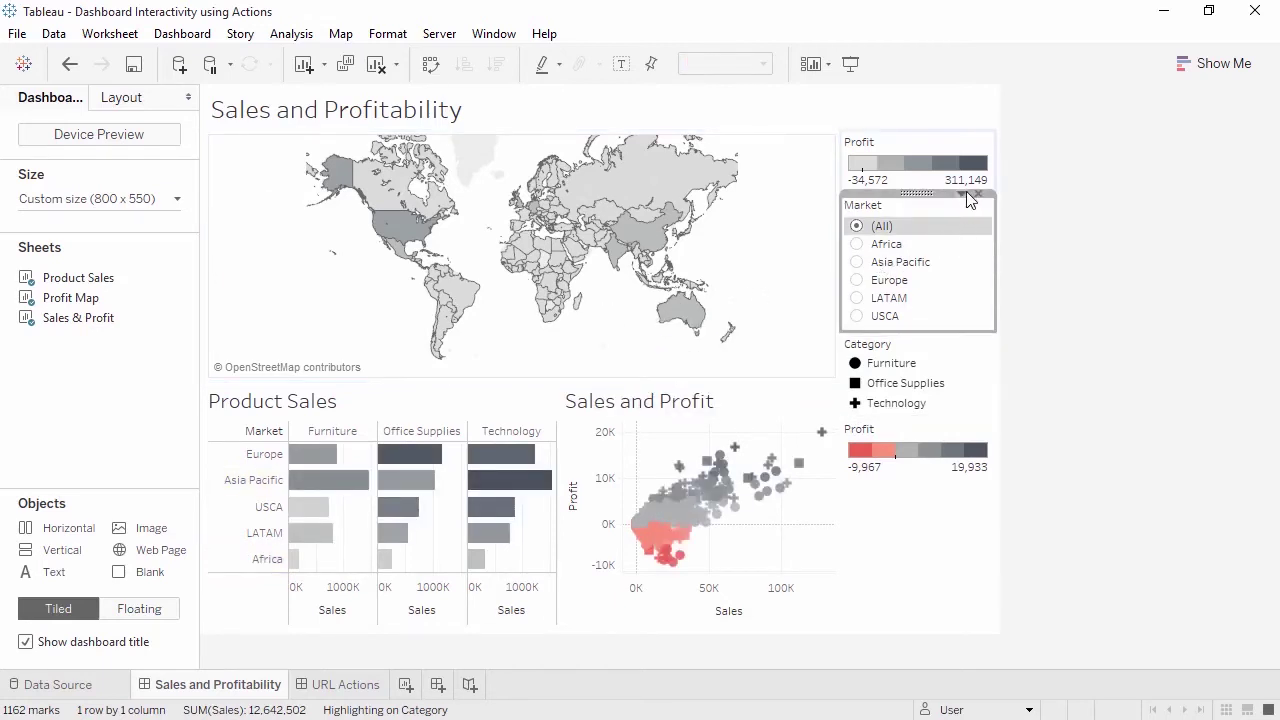
click(966, 196)
mouse_move(955, 195)
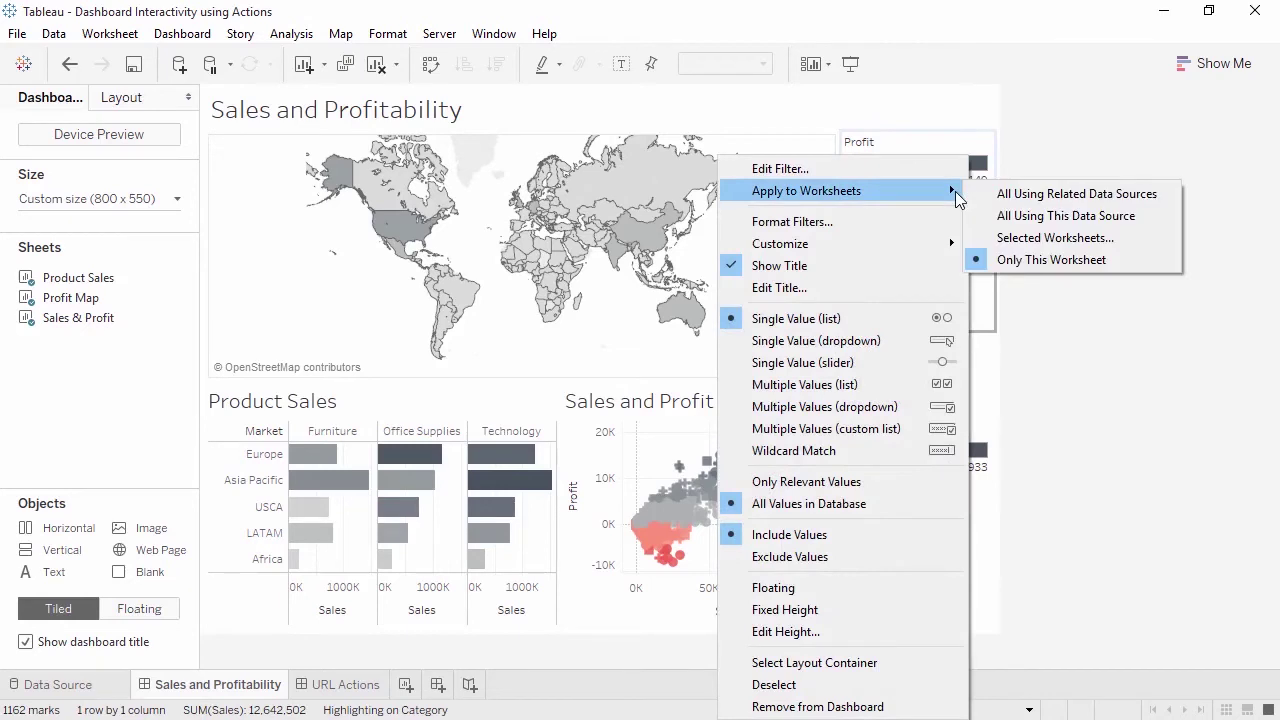
click(997, 193)
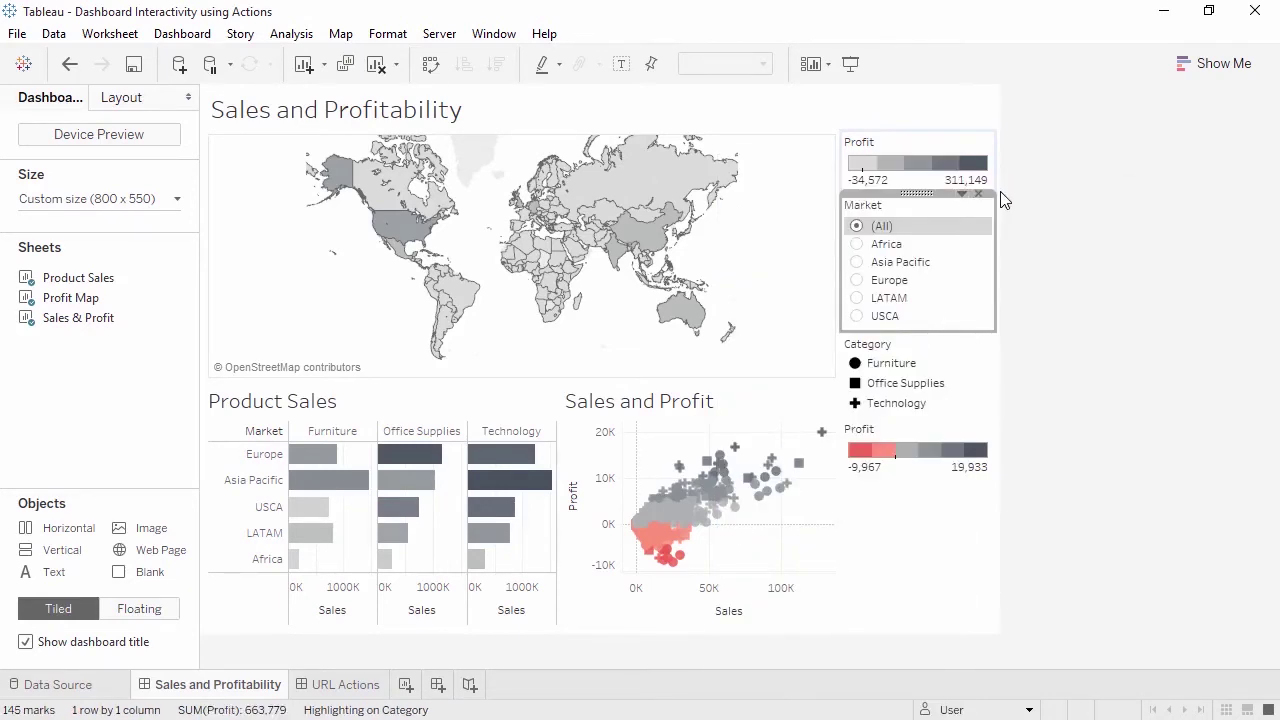
click(800, 202)
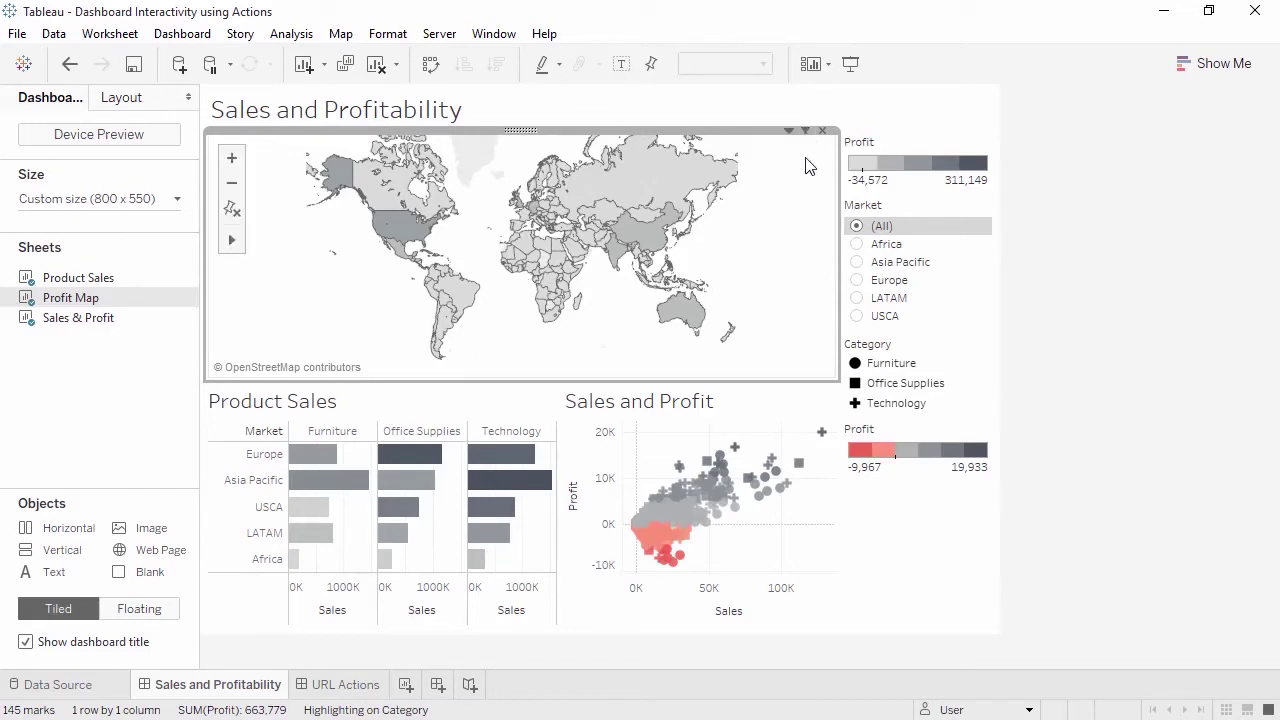
click(181, 35)
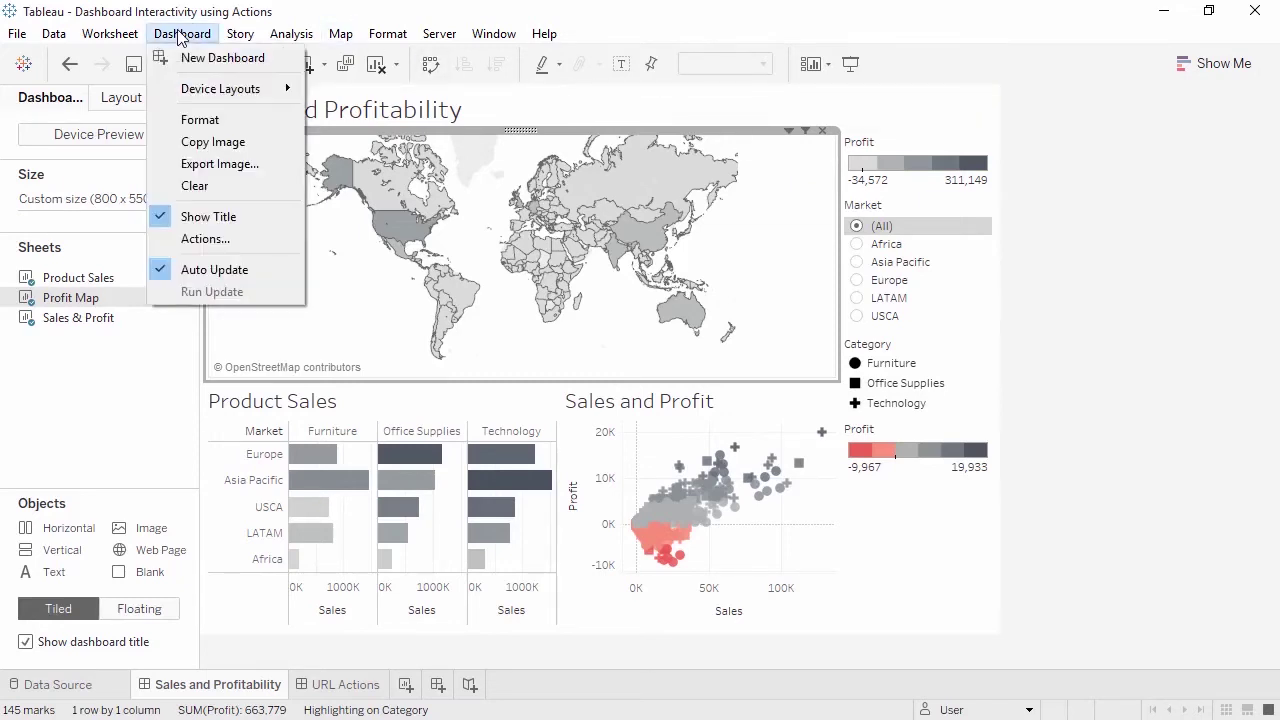
- Start a new filter action named 'Filter to just this country'
click(196, 236)
click(400, 458)
click(486, 462)
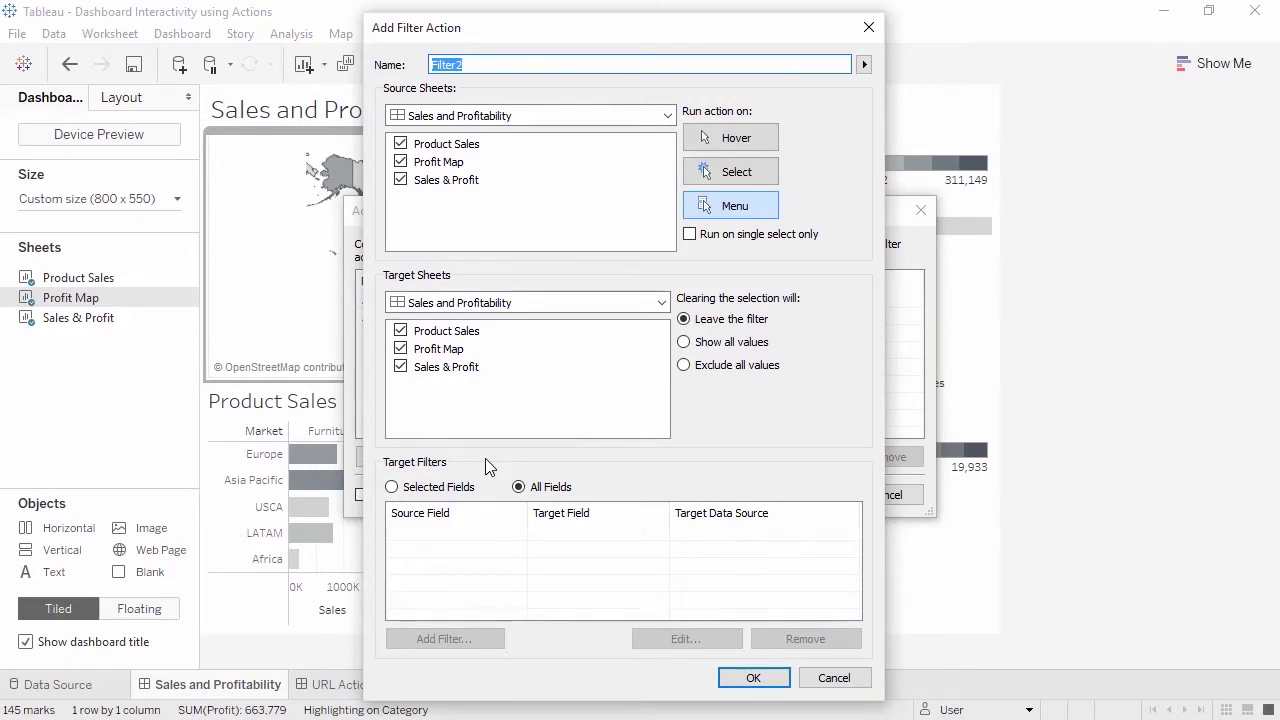
text(Filter to just this country)
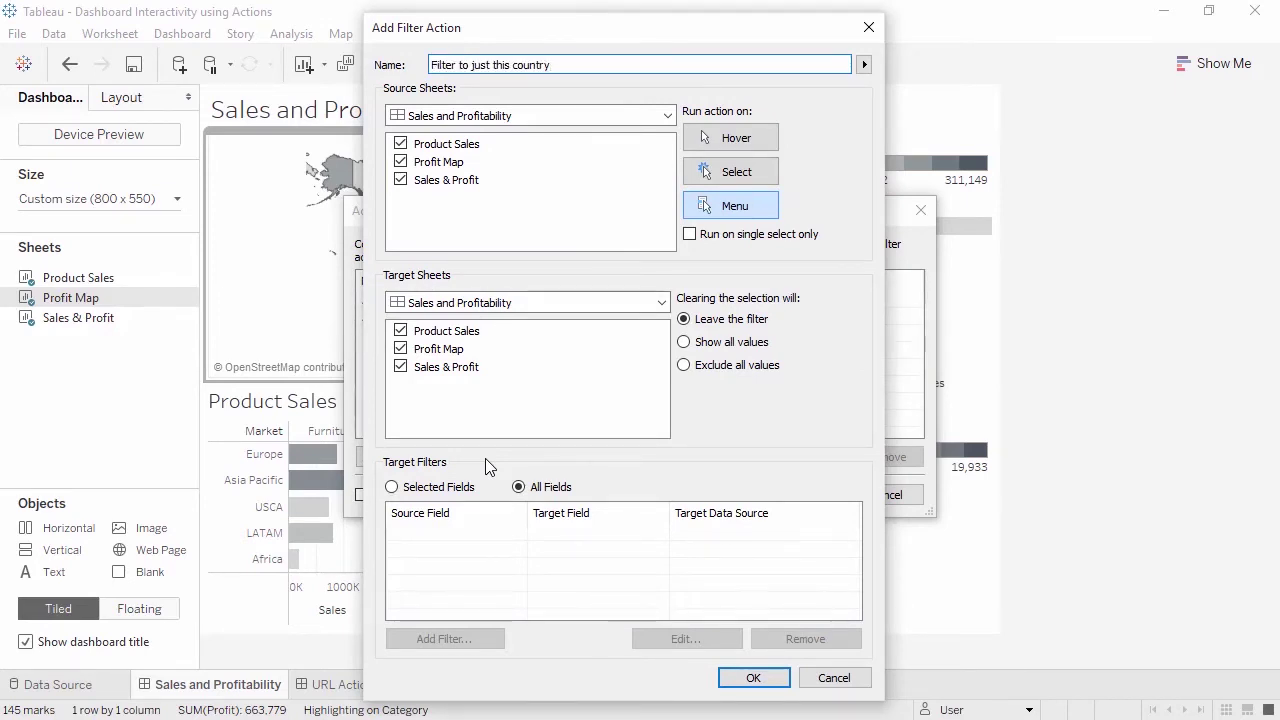
- Use only Profit Map as source, target the other two sheets, show all values when cleared, and save
click(400, 180)
click(400, 144)
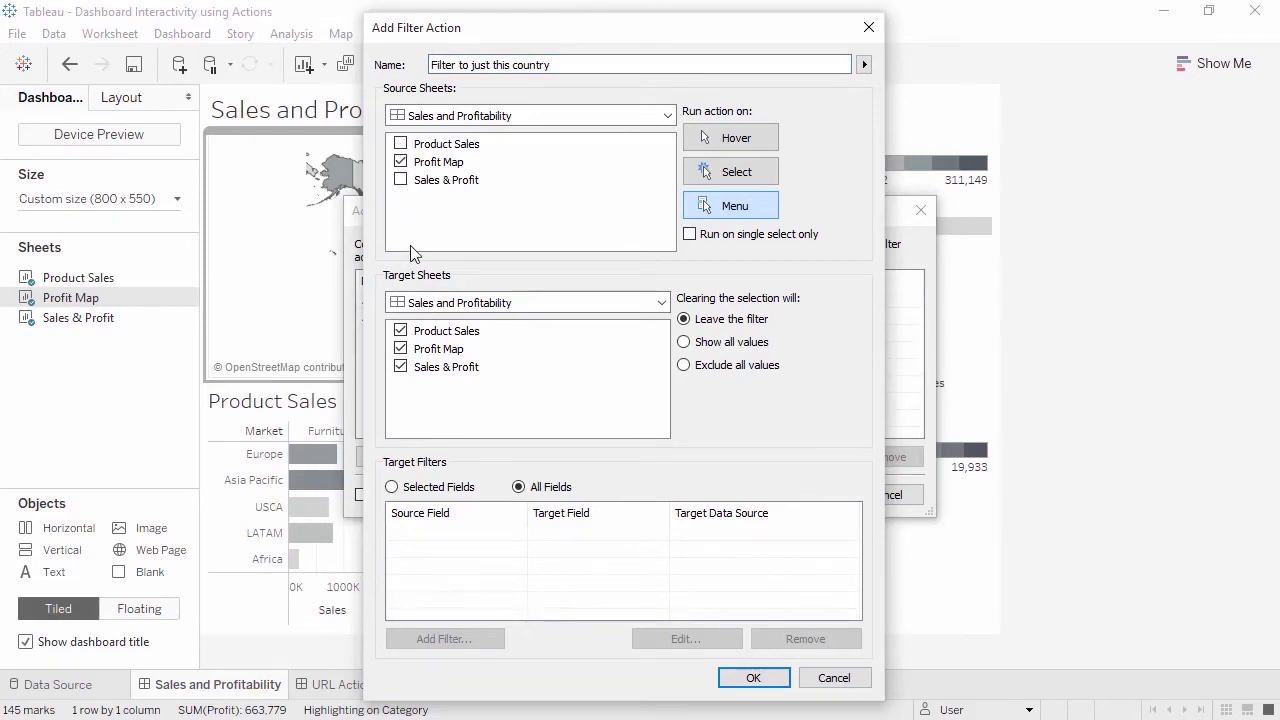
click(402, 349)
click(685, 342)
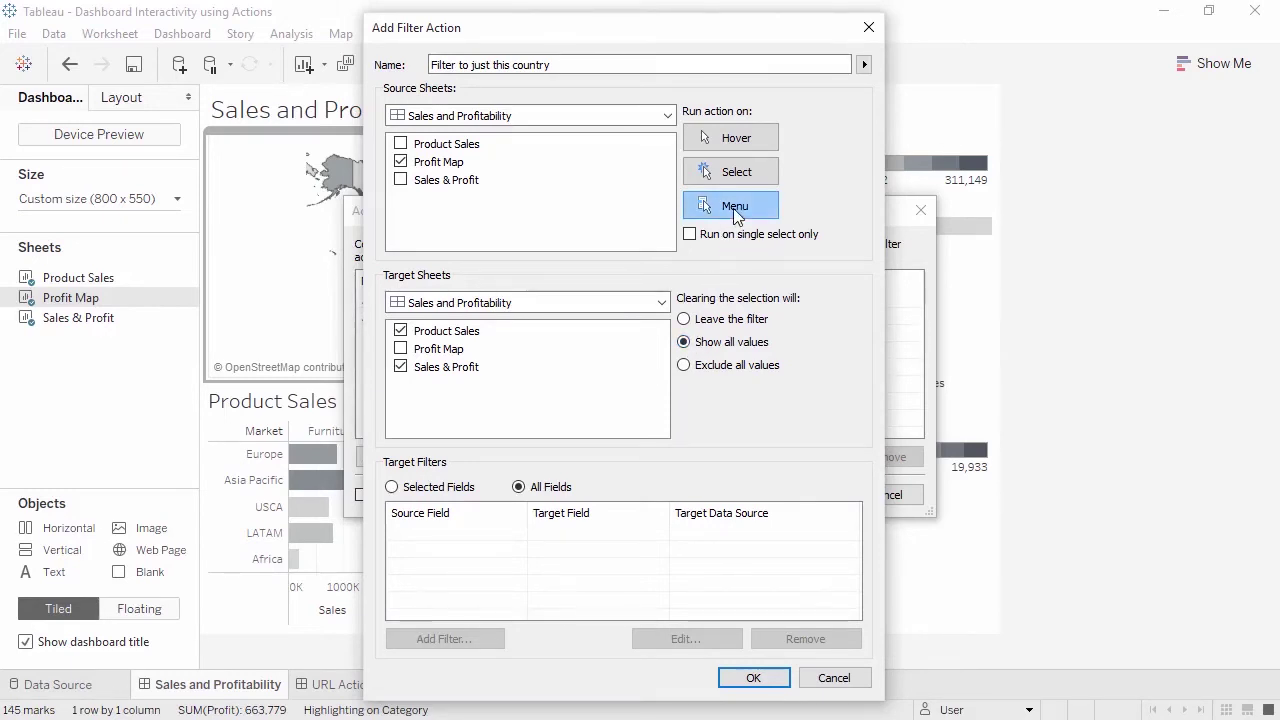
click(748, 679)
click(805, 495)
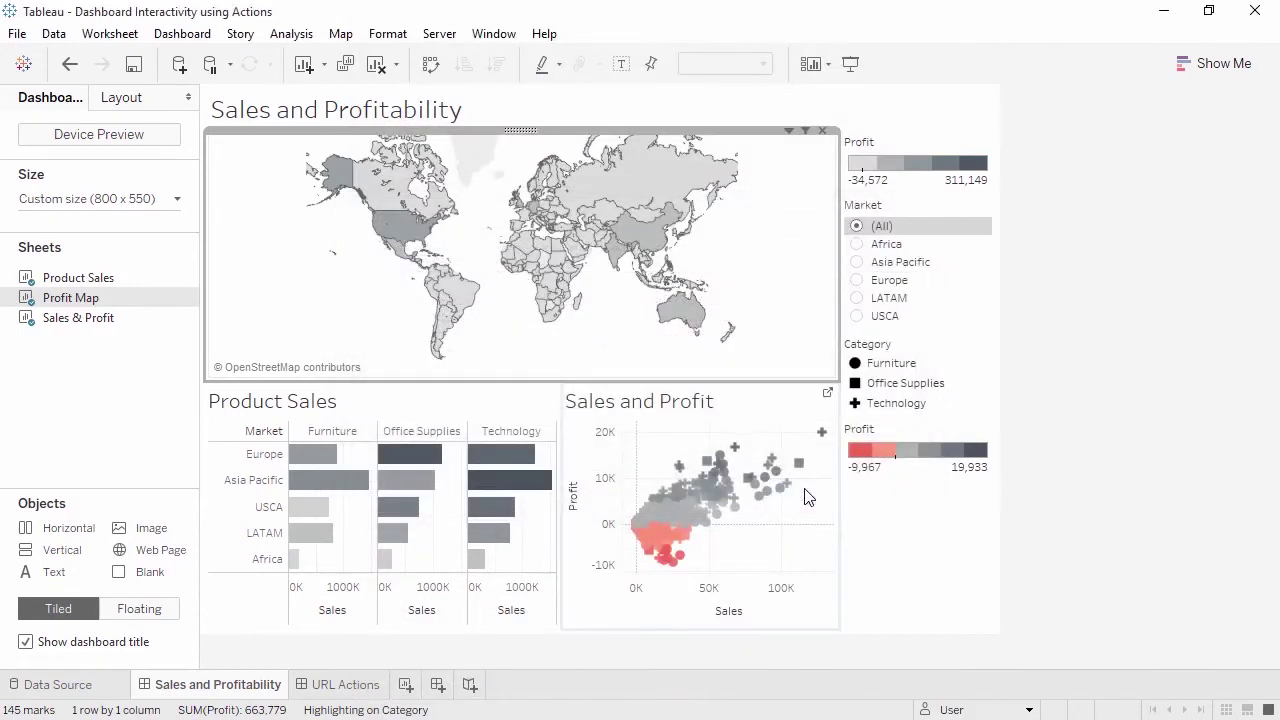
- Filter the dashboard to Brazil via the tooltip link, clear it, then switch to the URL Actions dashboard
click(468, 308)
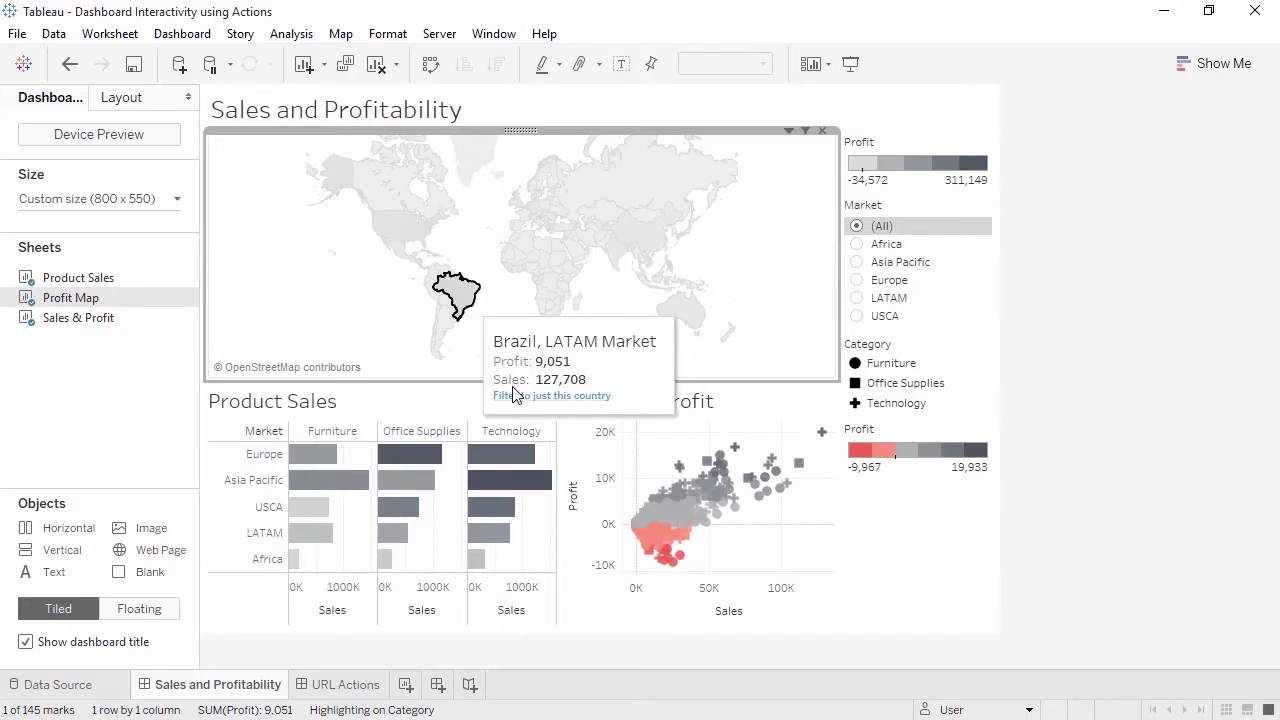
click(515, 396)
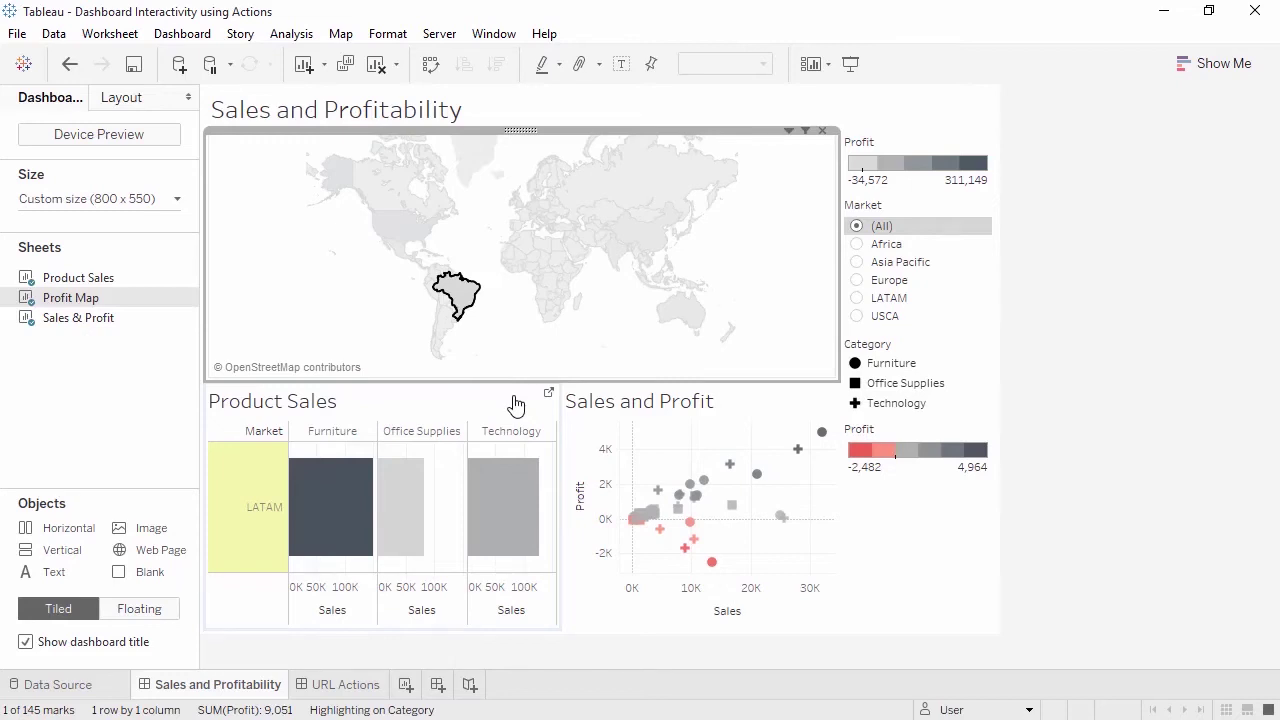
click(467, 312)
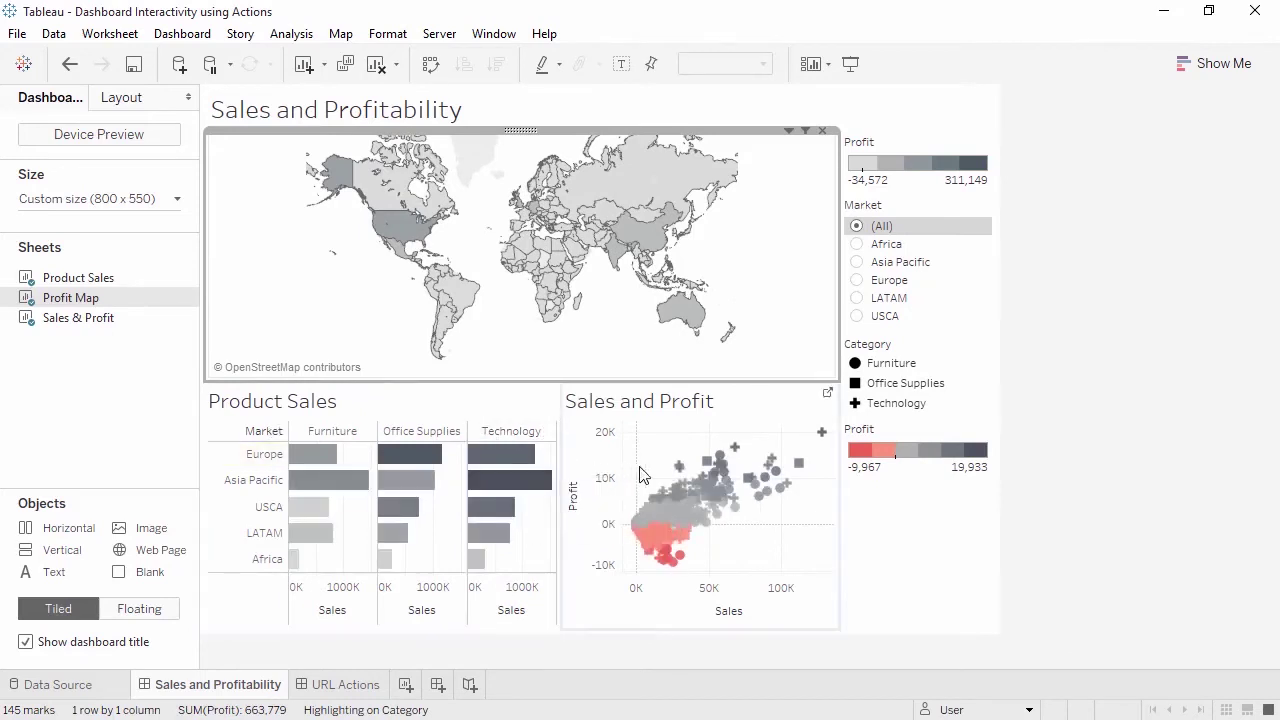
mouse_move(680, 476)
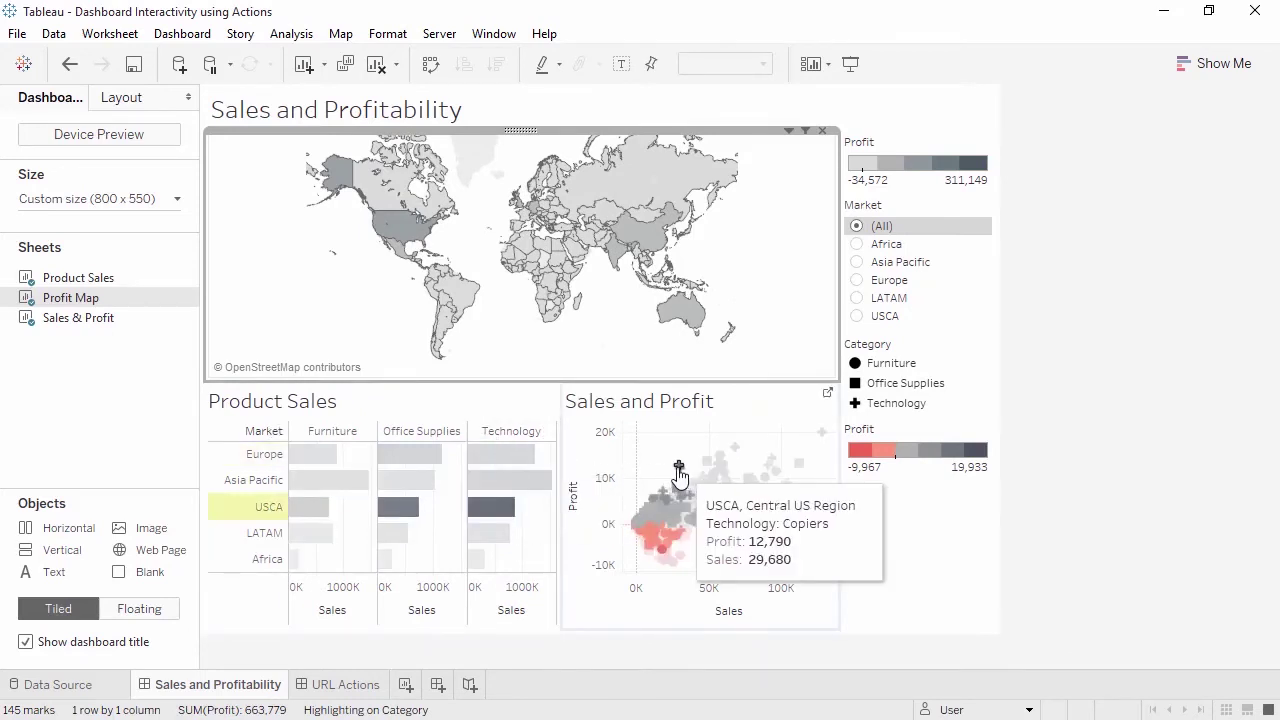
click(363, 684)
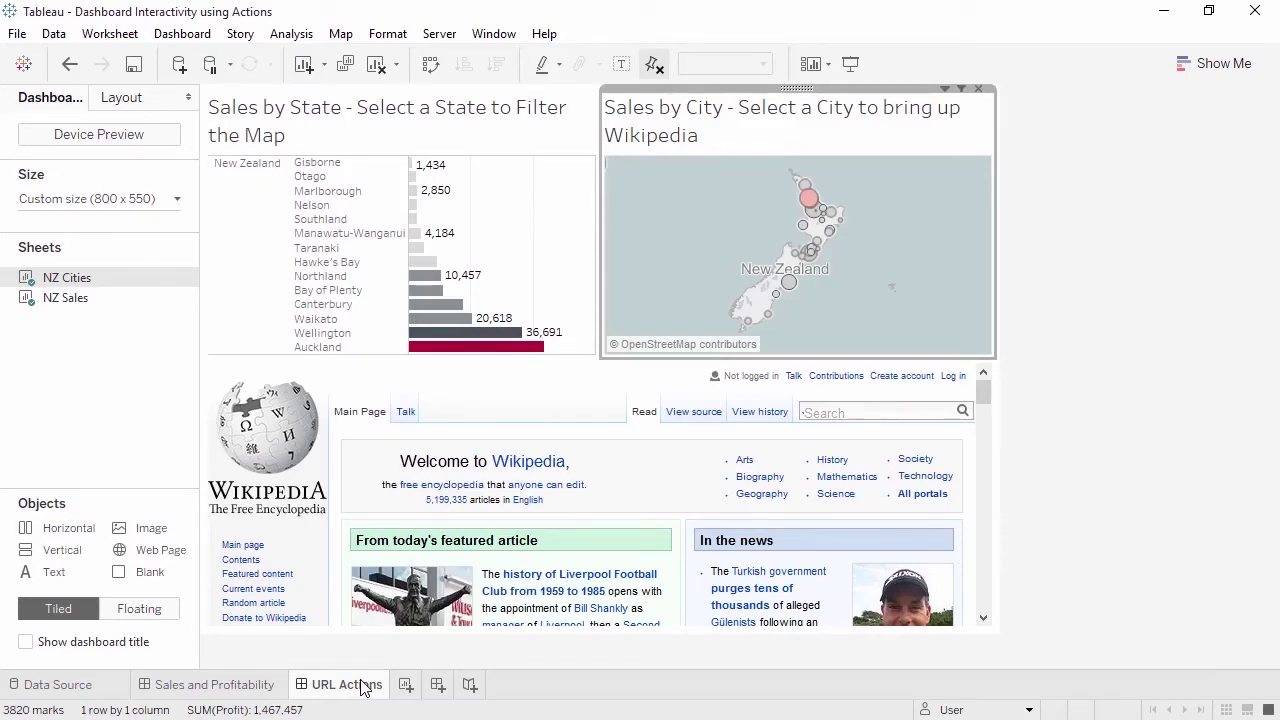
- Open the URL Actions dashboard's Actions list and show the Add Action type menu
click(175, 38)
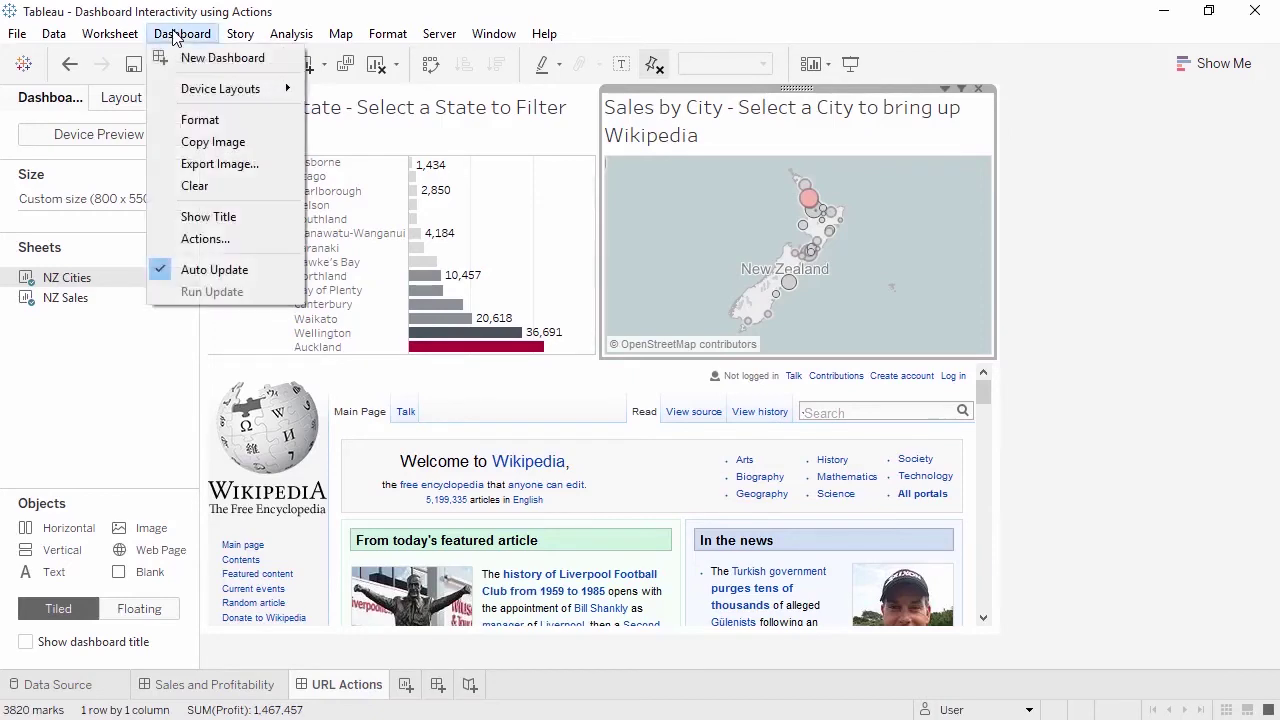
click(193, 238)
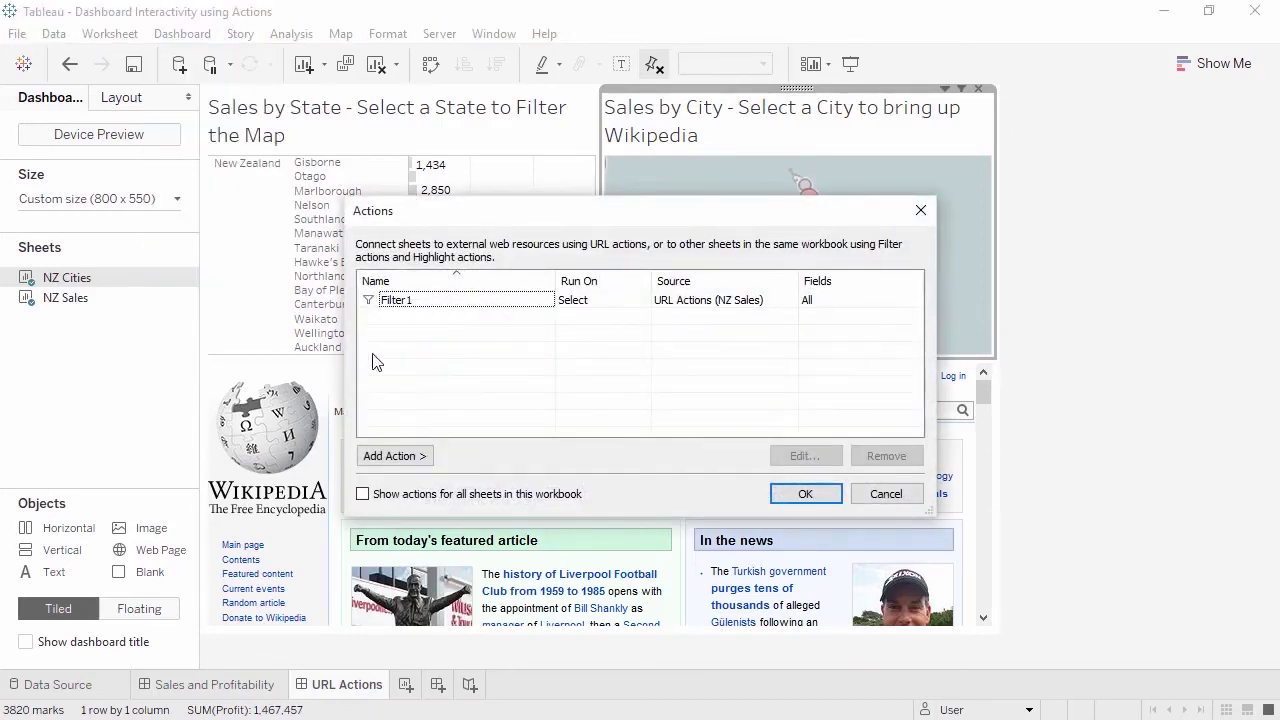
click(393, 458)
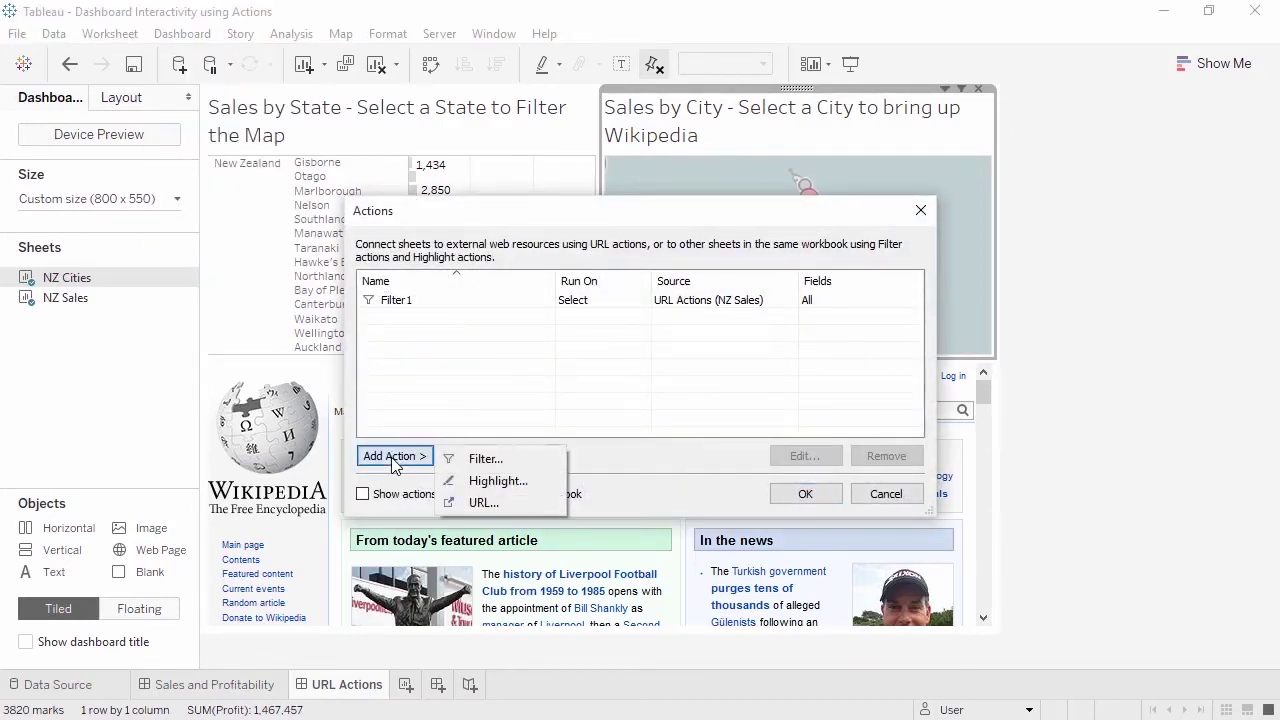
- Create a URL action named 'Wikipedia for <City>'
click(481, 502)
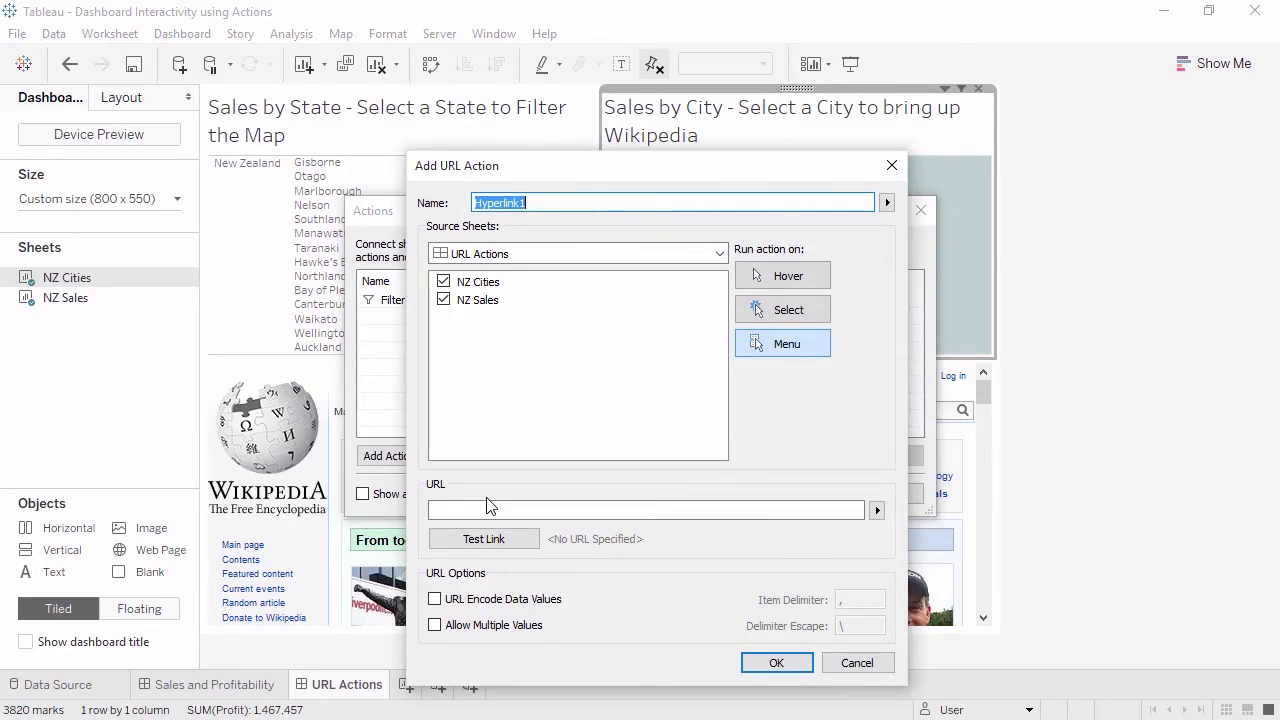
text(Wikipedia for)
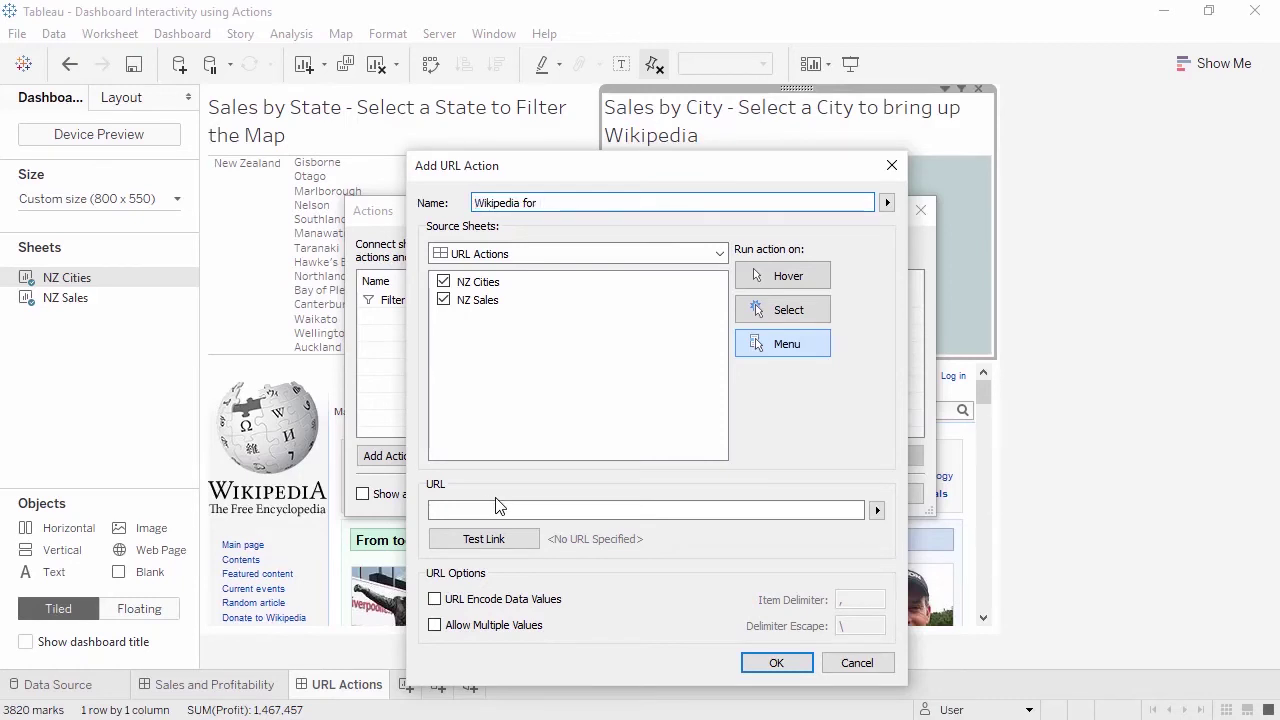
click(887, 203)
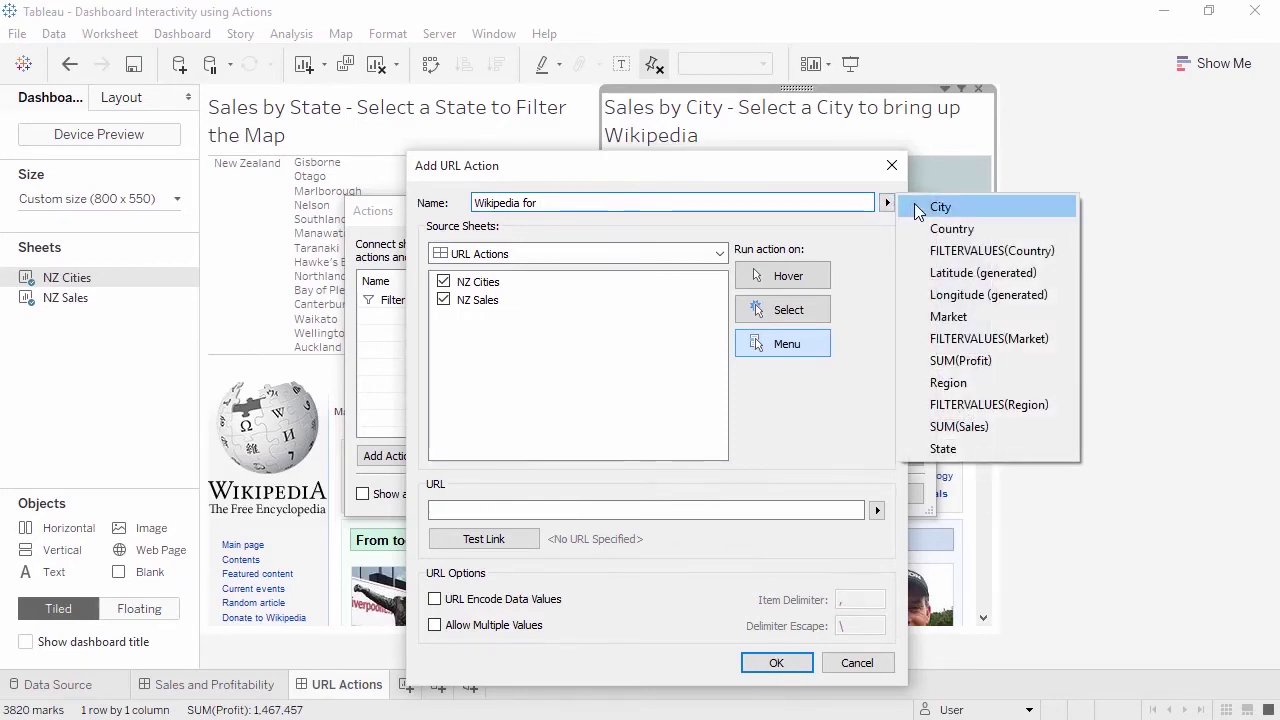
click(919, 210)
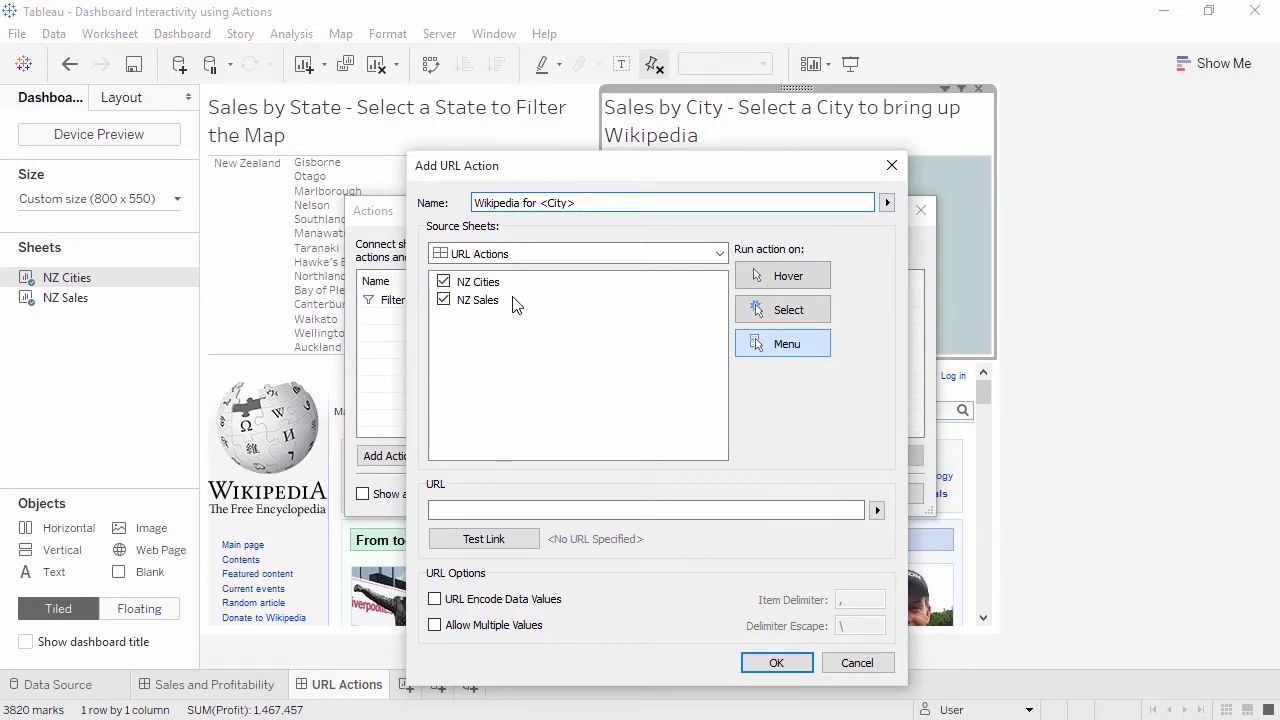
- Limit the source to NZ Cities, link to en.wikipedia.org/wiki/<City>, and test the link
click(443, 300)
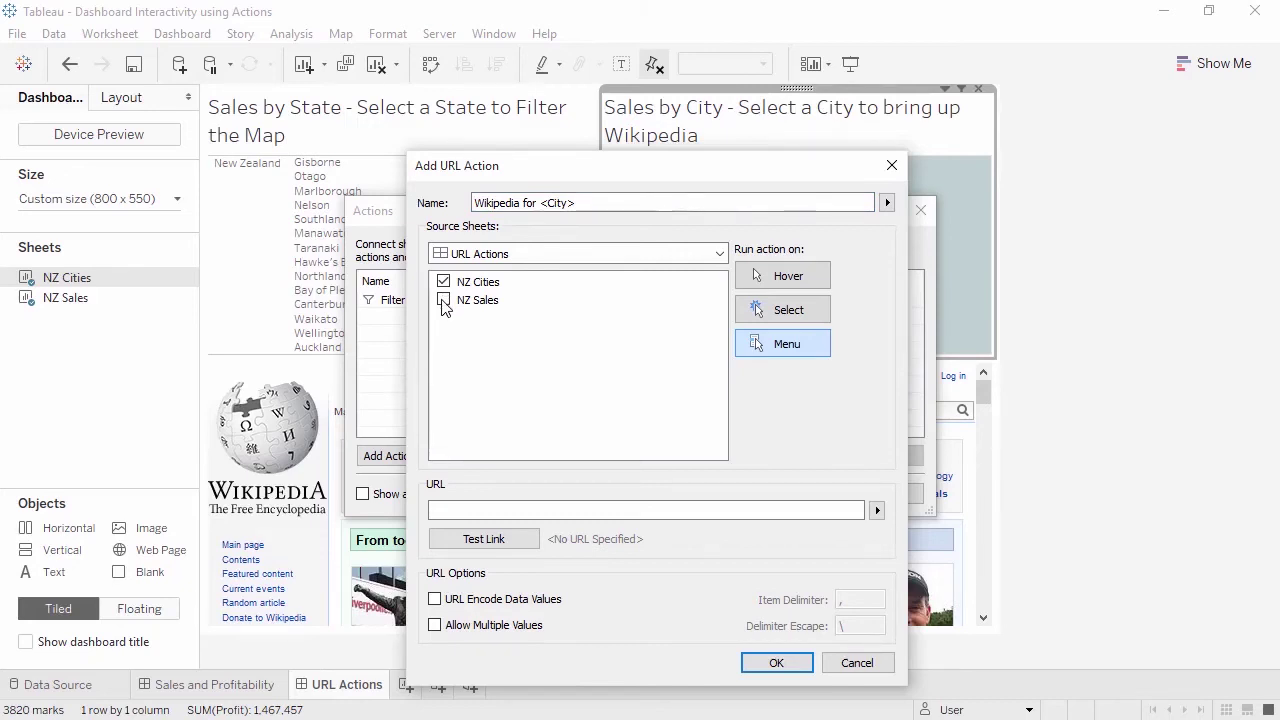
click(470, 513)
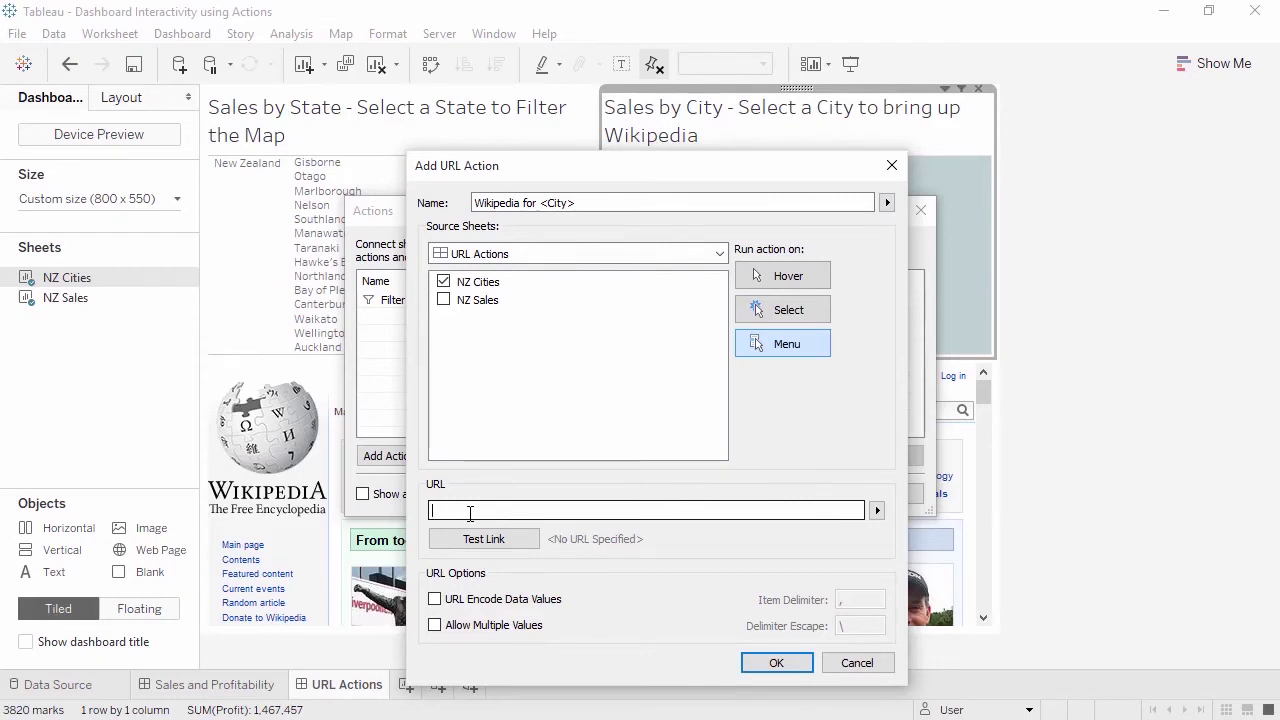
text(en.wikipedia.org/wiki/)
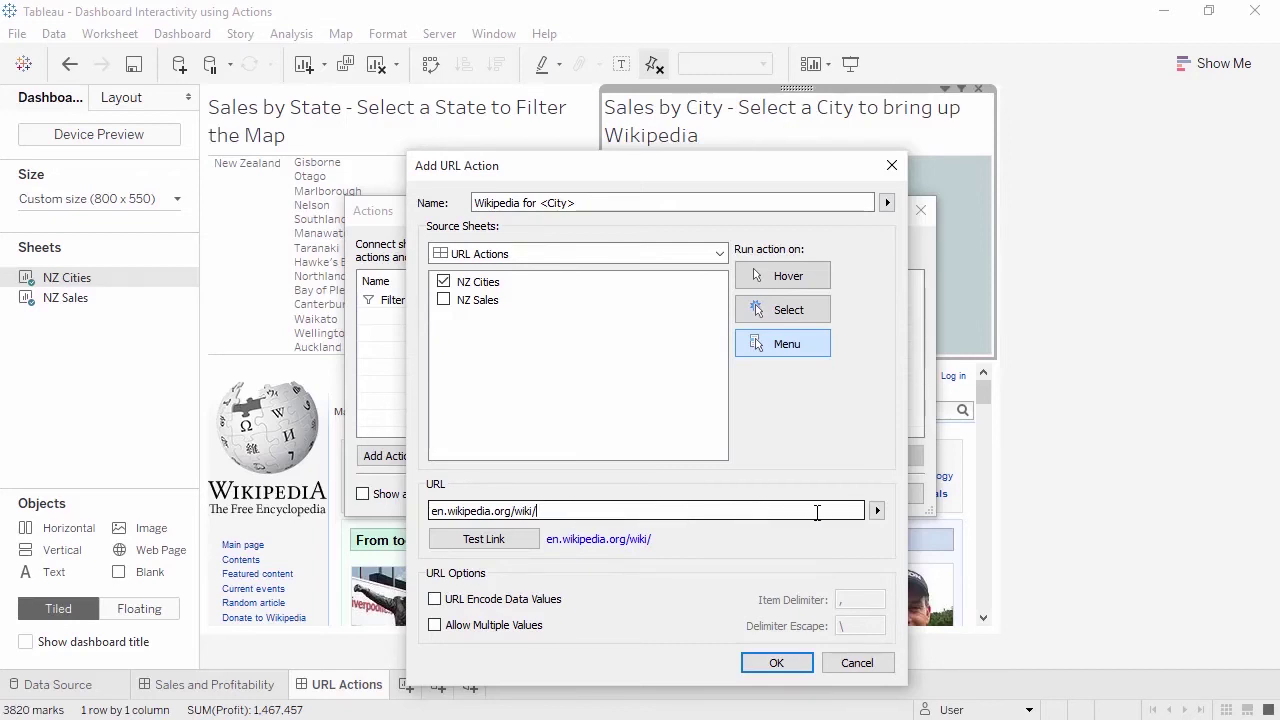
click(877, 511)
click(921, 509)
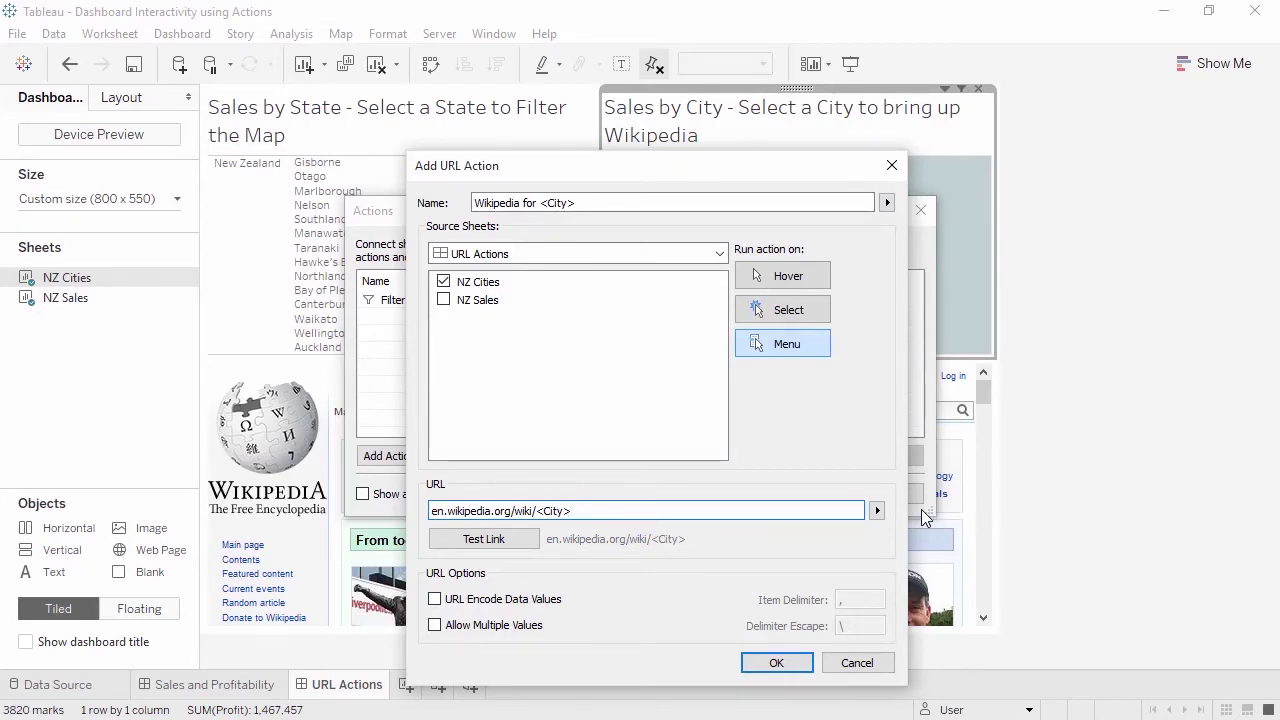
click(518, 541)
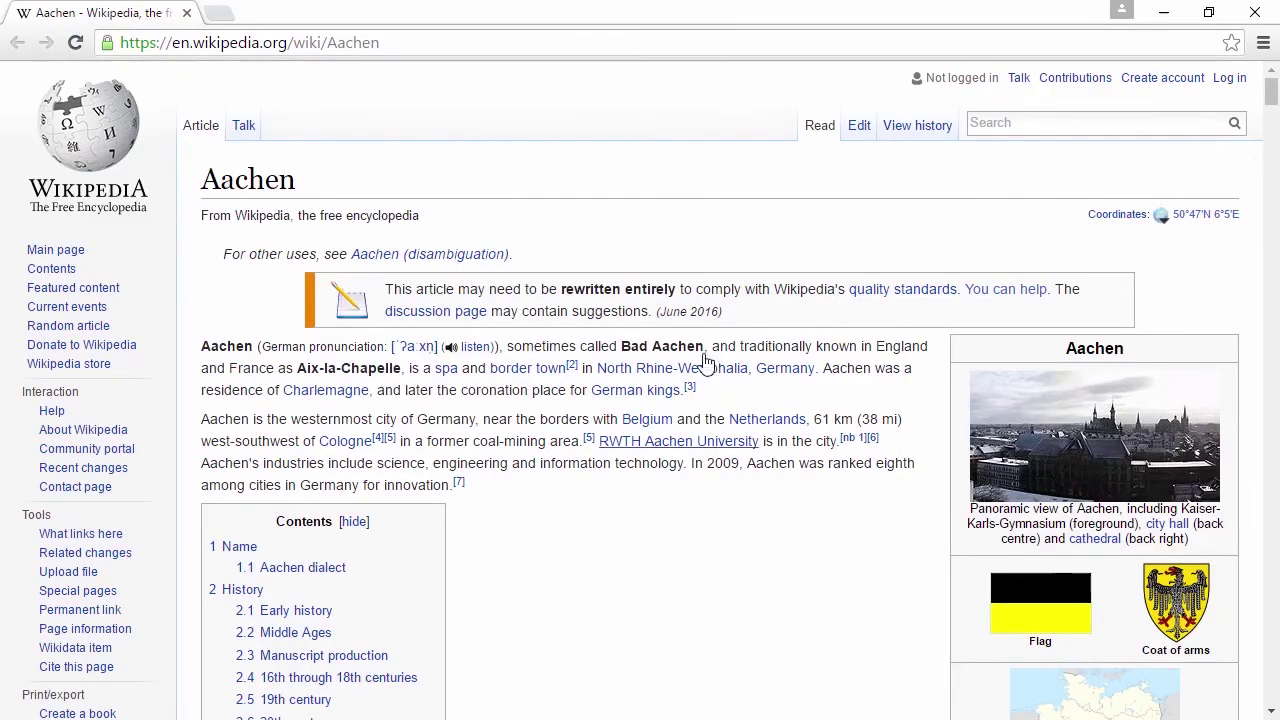
click(1162, 14)
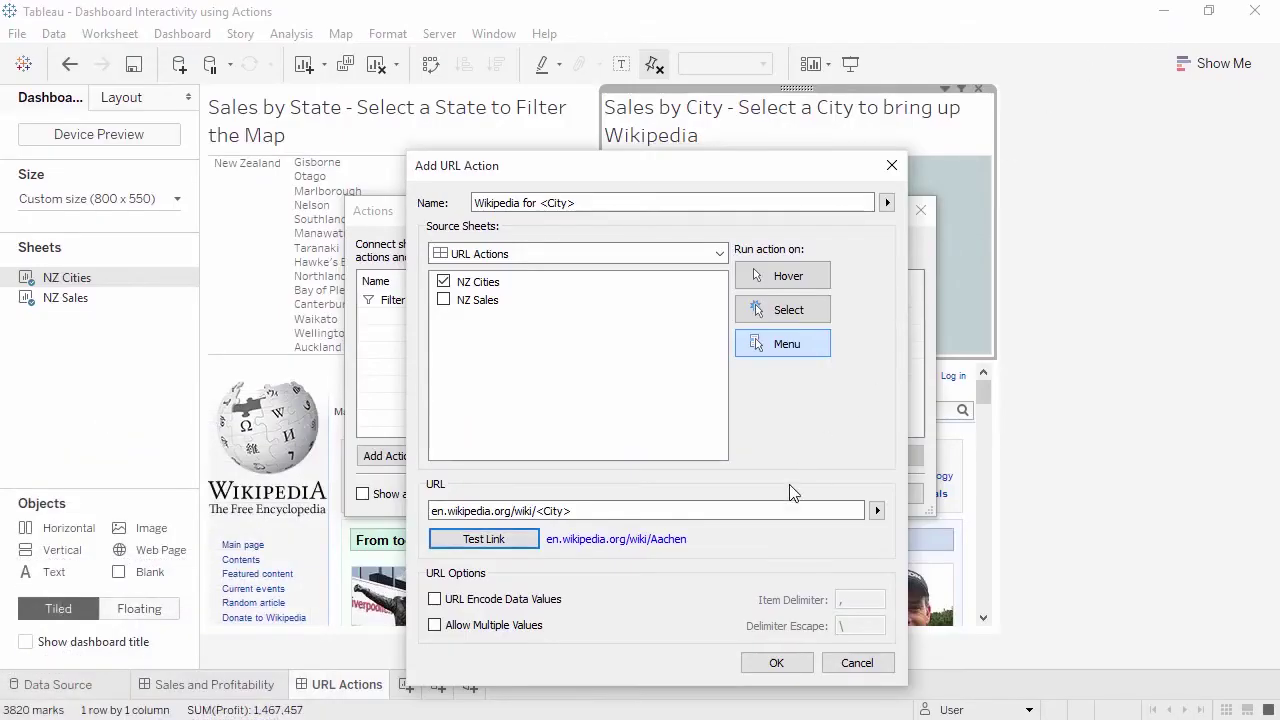
- Save the Wikipedia action and show Dunedin's Wikipedia article in the dashboard's web page
click(776, 663)
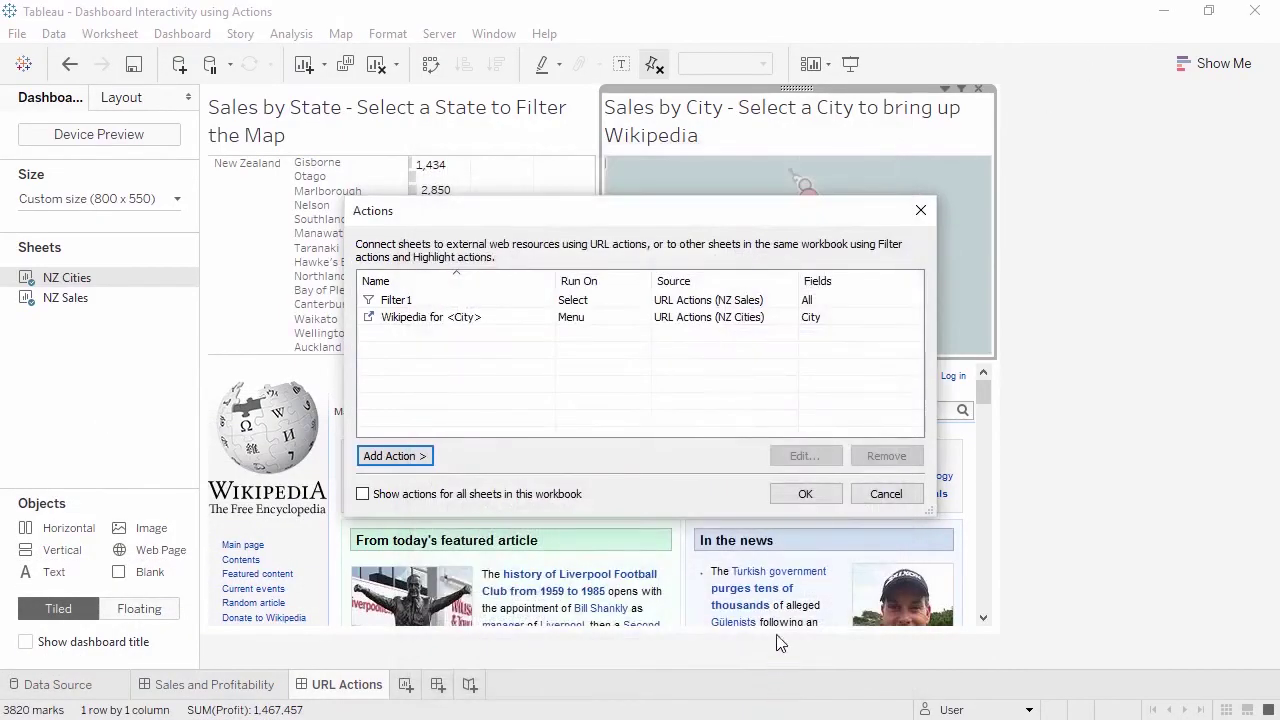
click(808, 494)
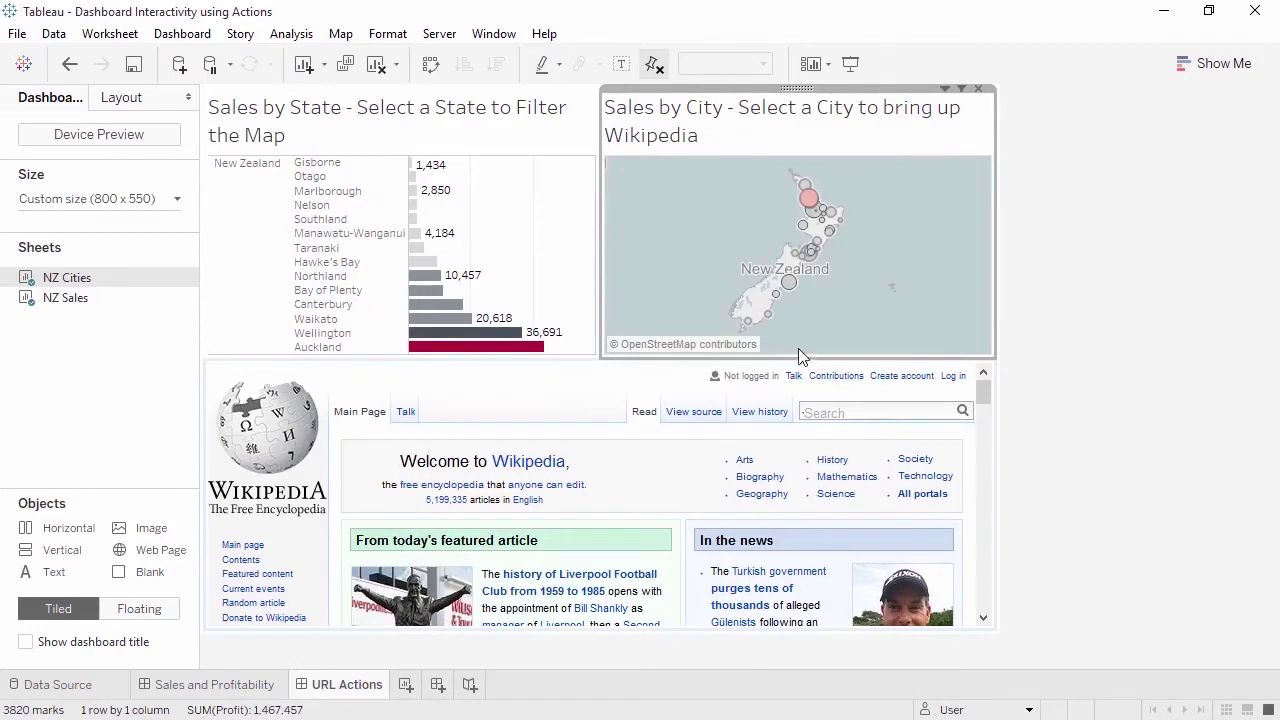
click(768, 317)
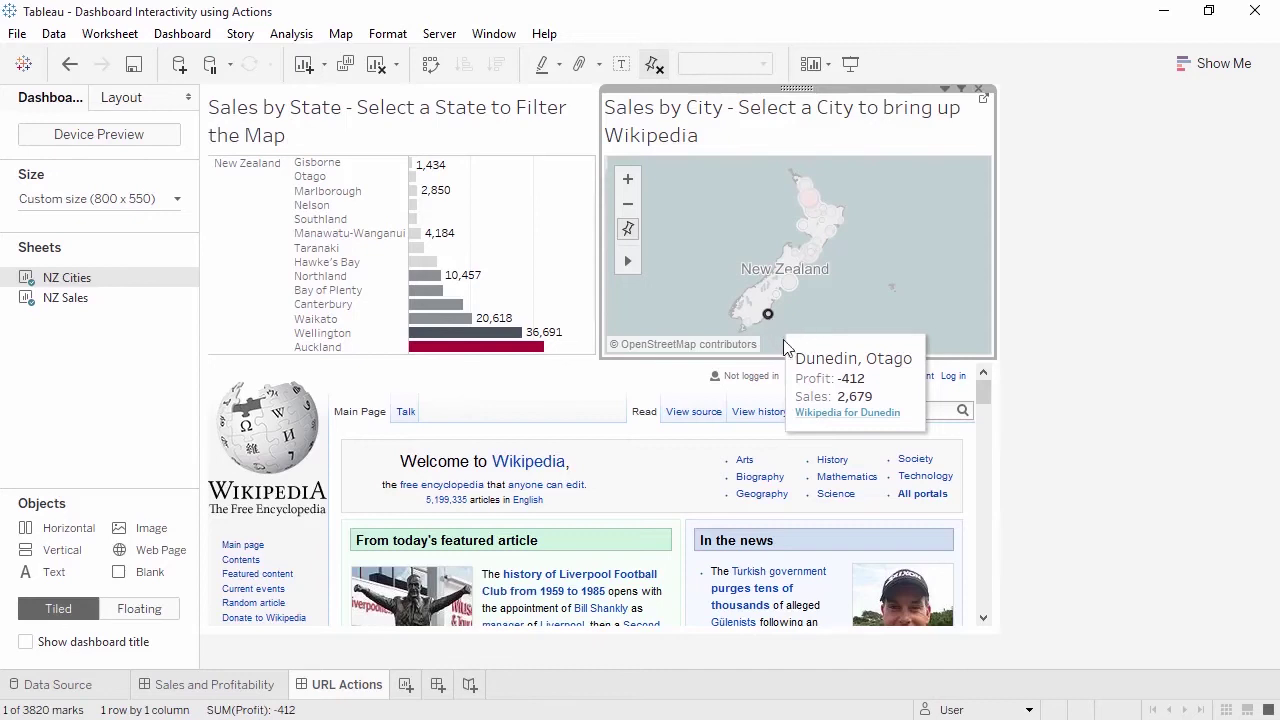
click(815, 420)
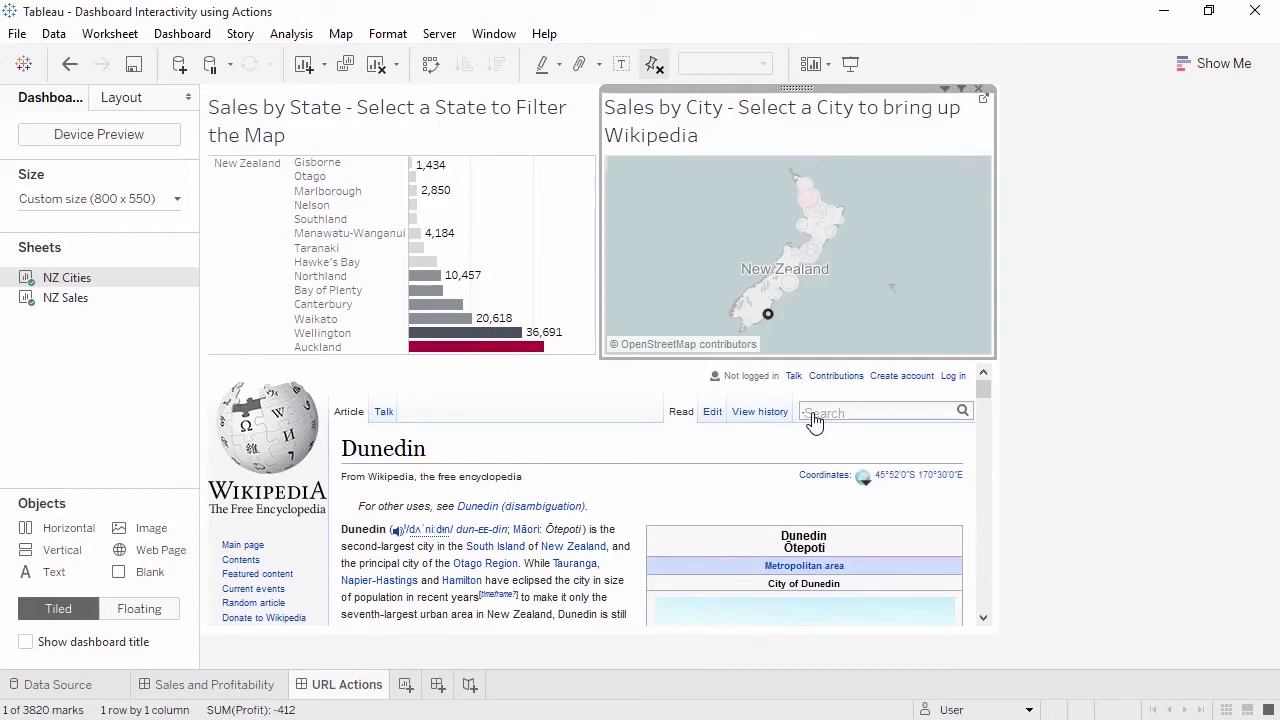
- Scroll the Dunedin article and follow its New Zealand link
scroll(814, 420, down, 1)
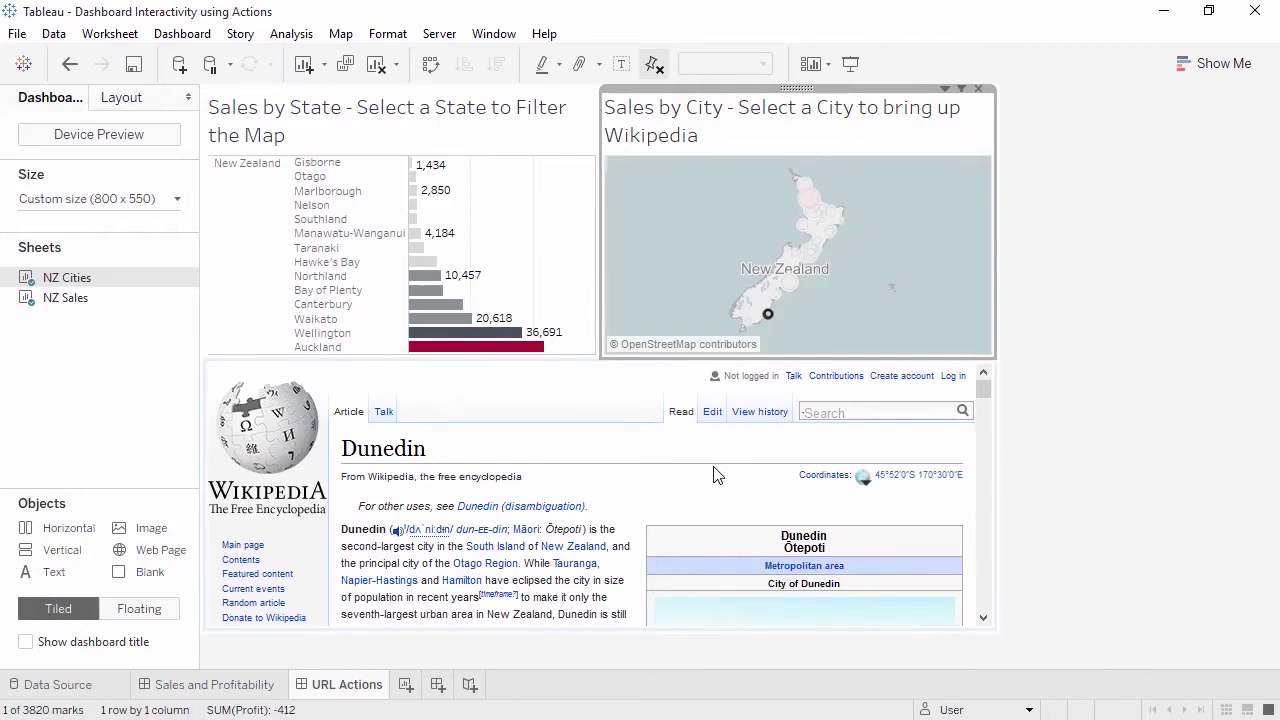
scroll(714, 476, down, 1)
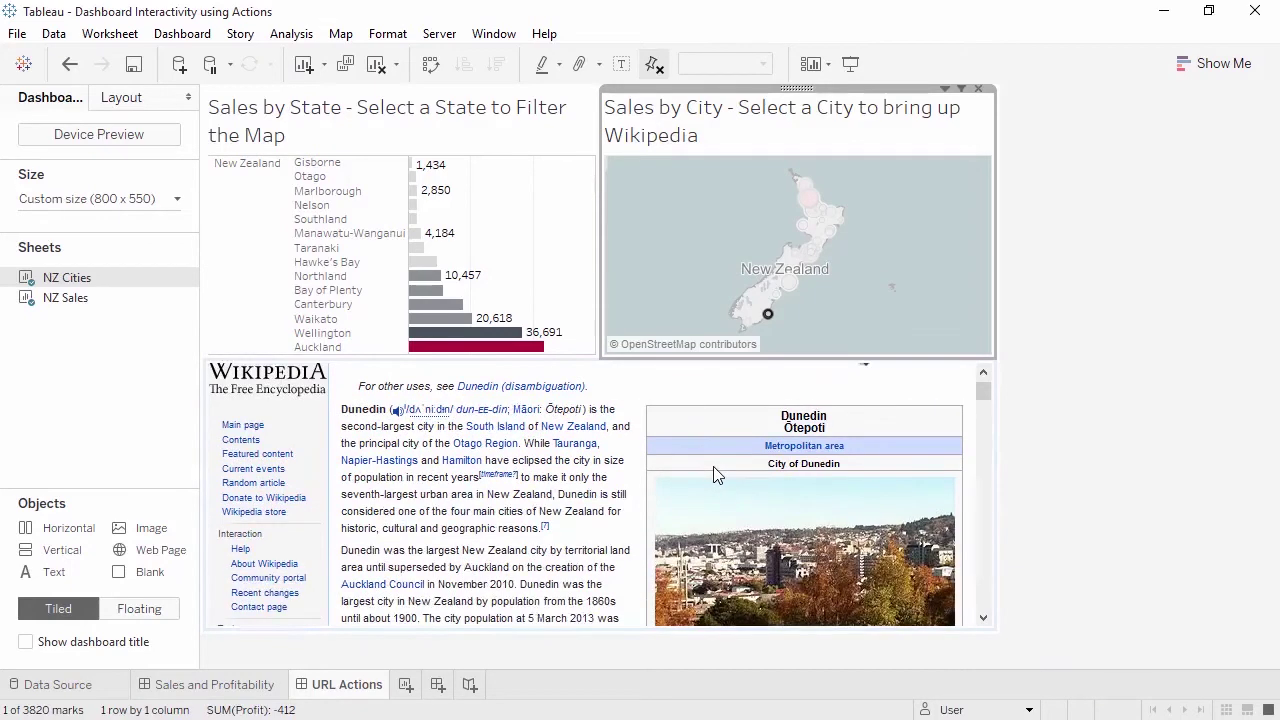
click(580, 432)
click(582, 434)
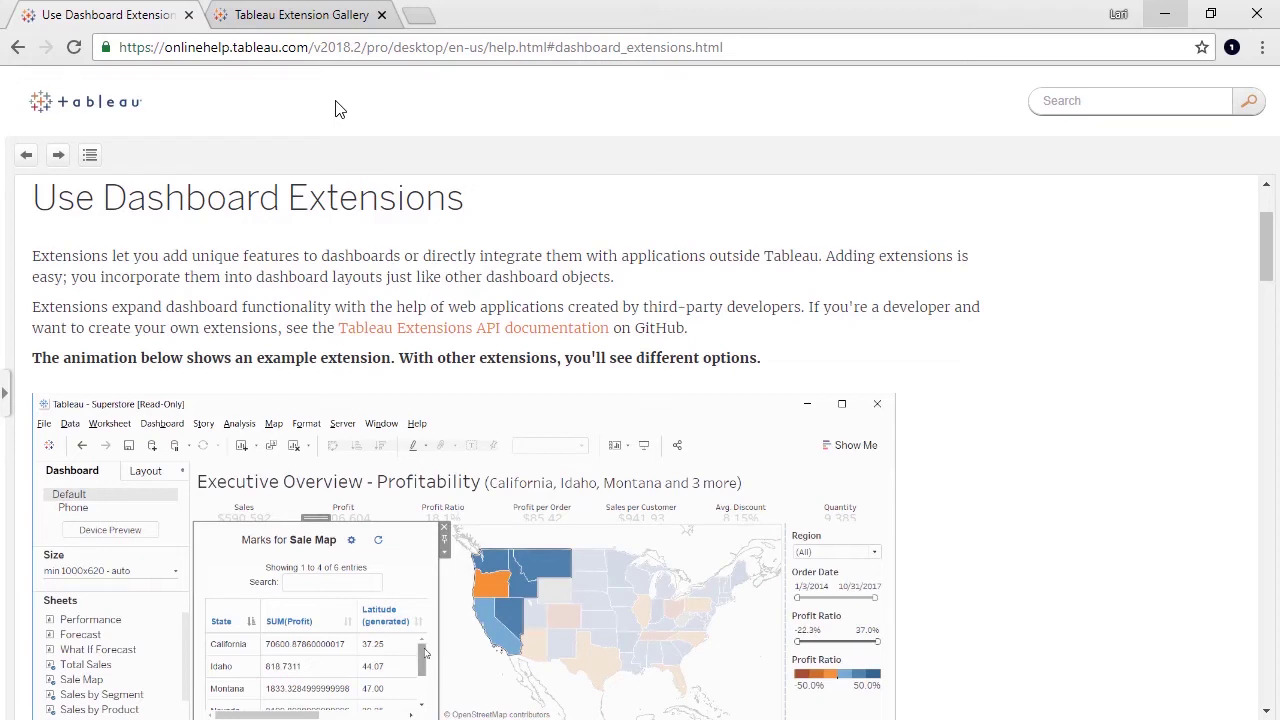
- View the Data-Driven Parameters page in the Tableau Extension Gallery, then minimize Chrome
click(340, 16)
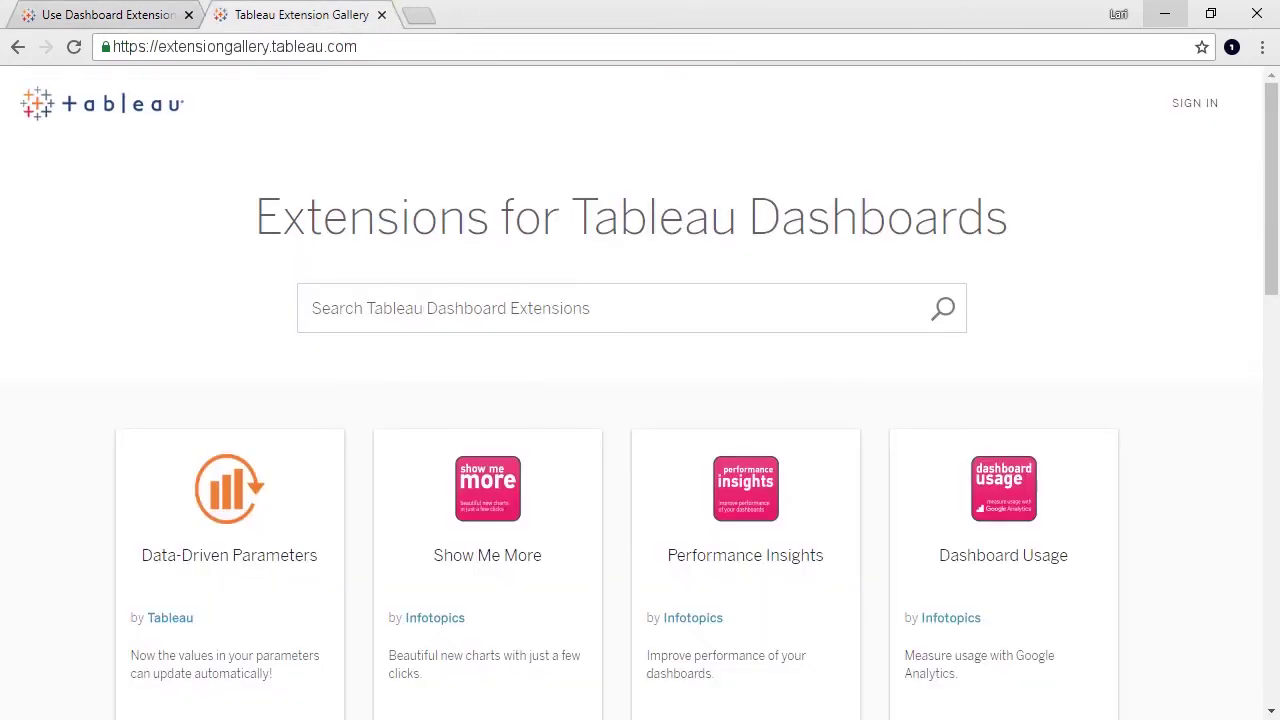
click(269, 560)
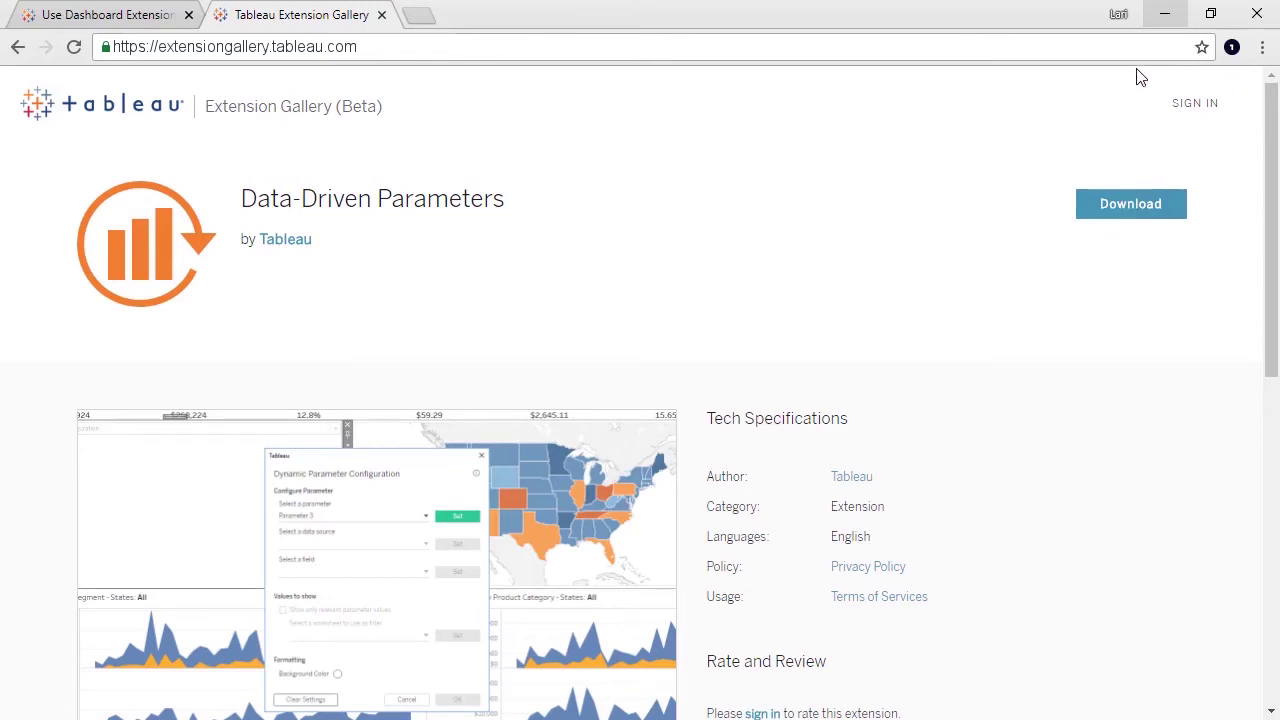
click(1155, 22)
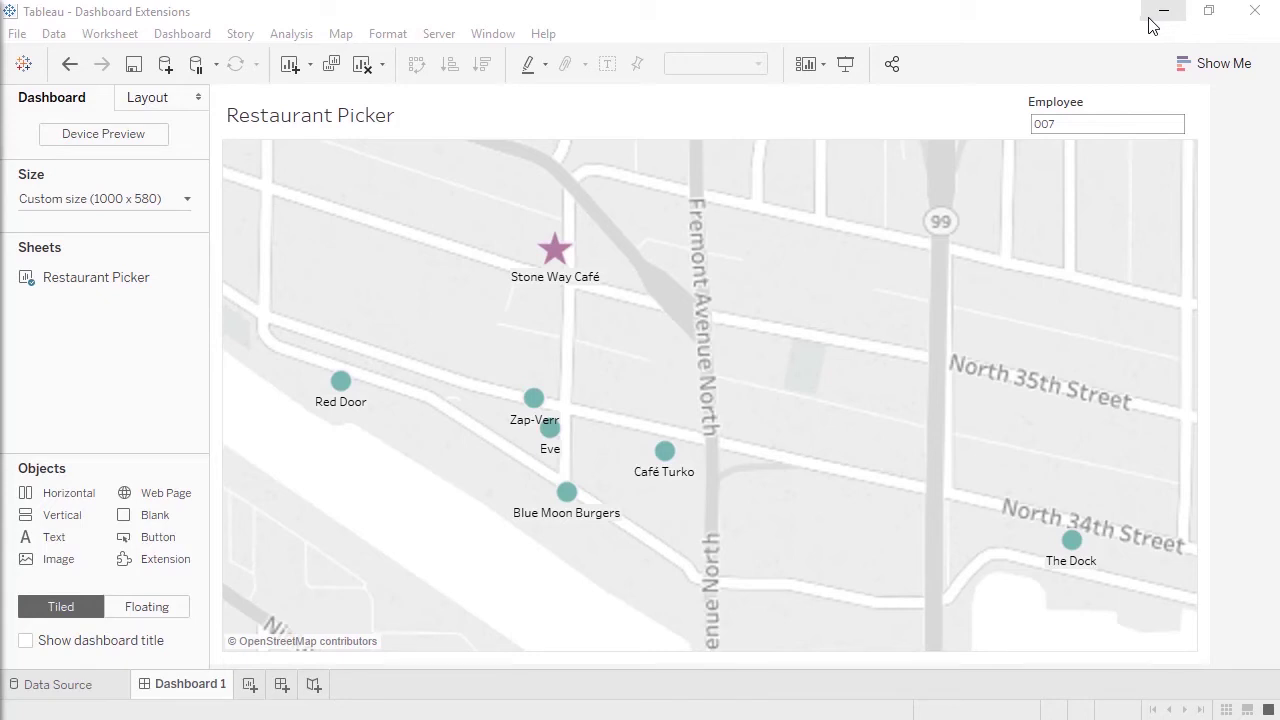
click(1108, 128)
click(1108, 128)
text(006)
key(Return)
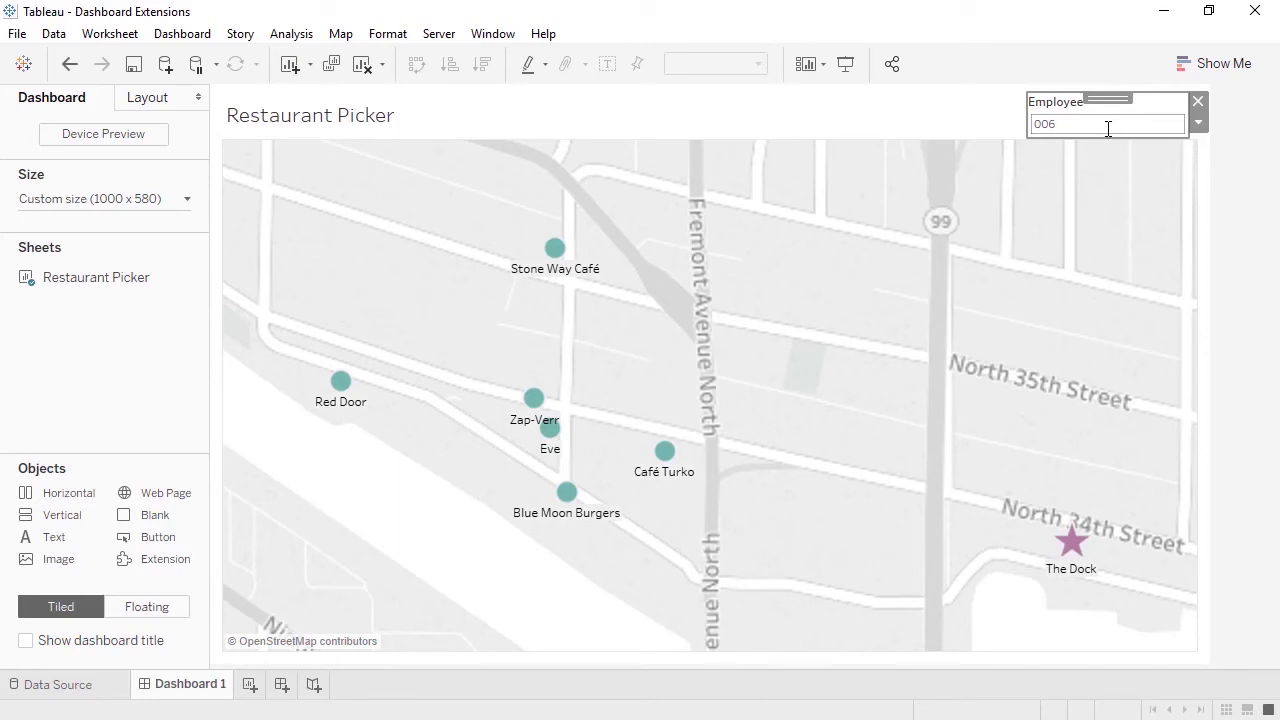
click(1108, 128)
text(008)
key(Return)
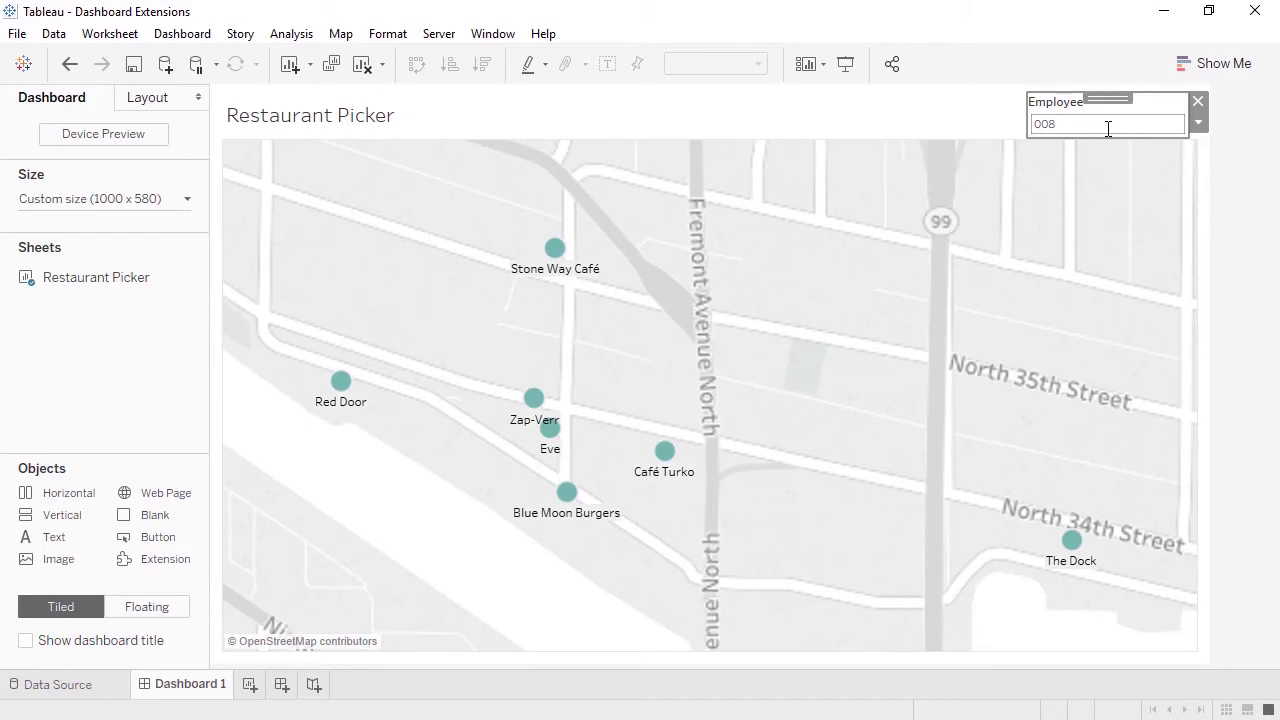
double_click(1108, 128)
text(007)
key(Return)
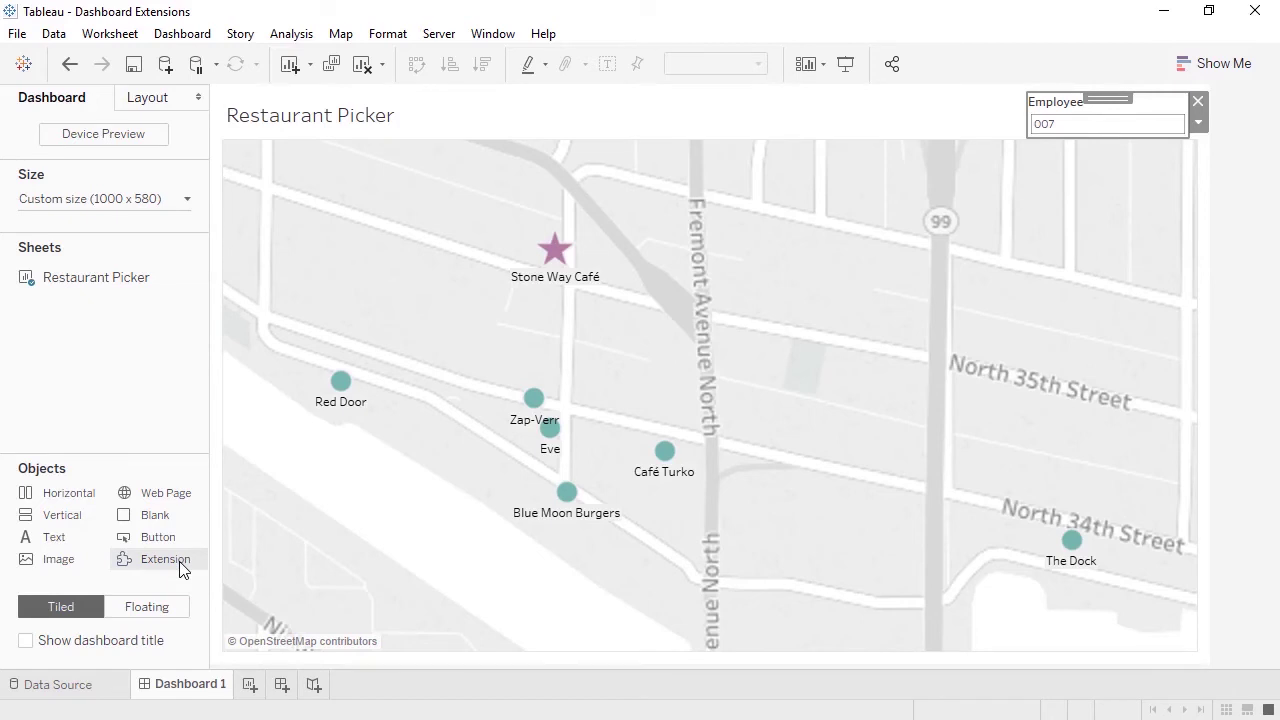
- Add an Extension to Restaurant Picker, loading DataDrivenParameters.trex from My Extensions, and allow it to run
drag(212, 551, 849, 141)
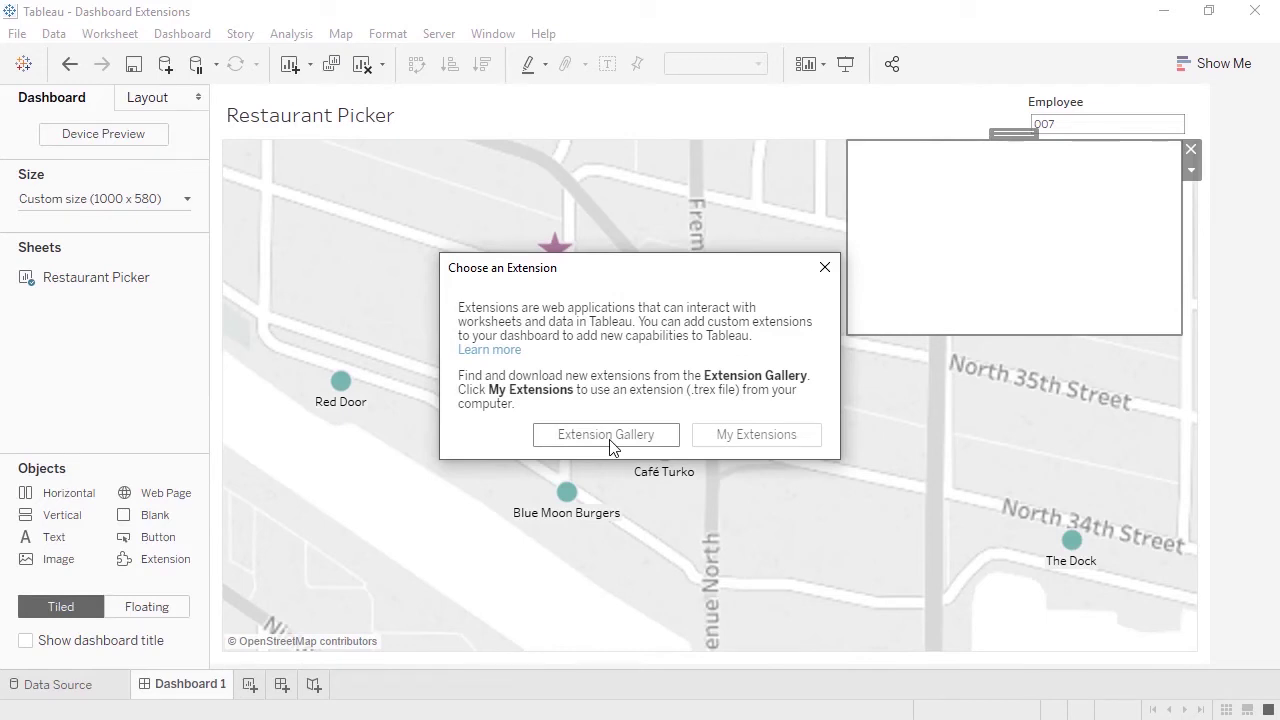
click(744, 437)
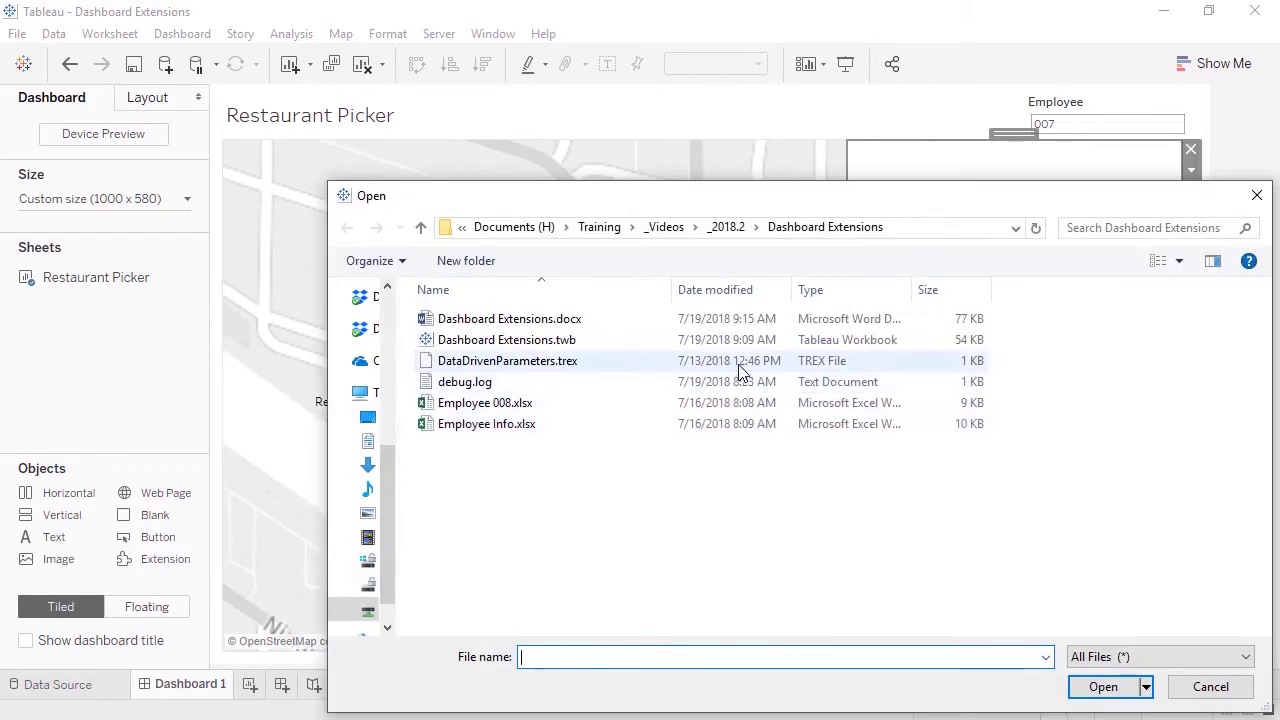
double_click(741, 364)
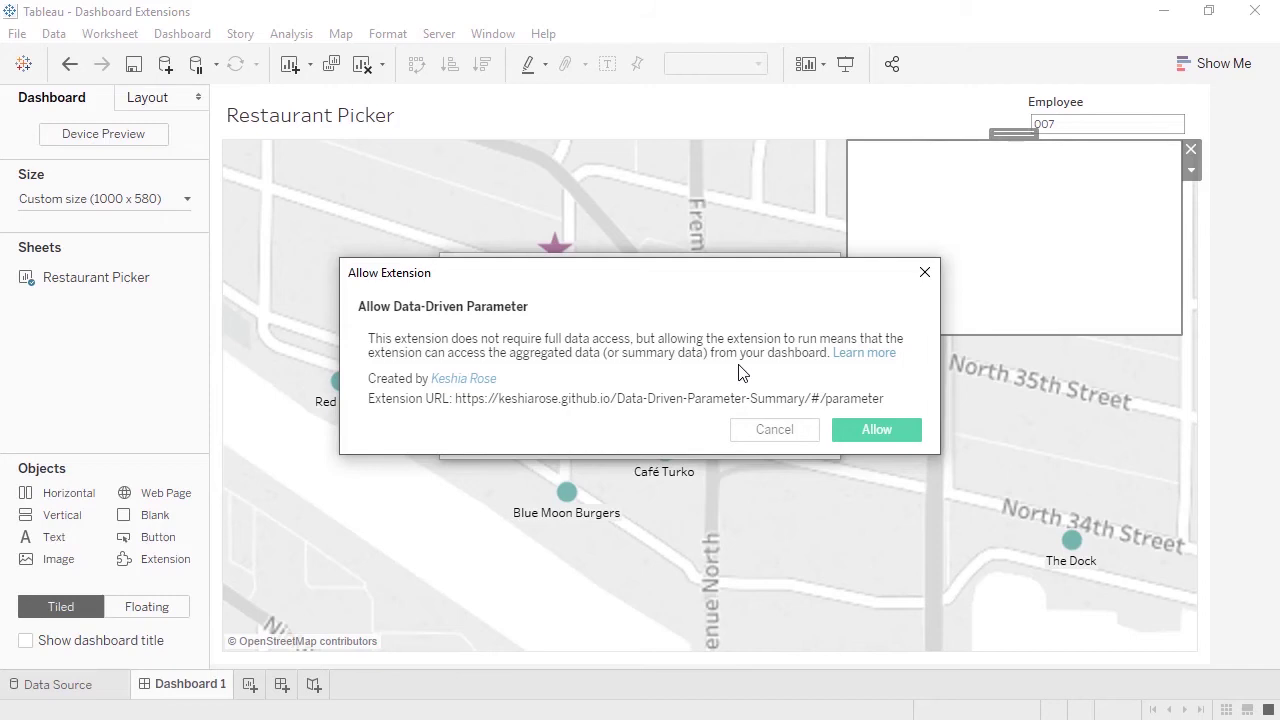
click(860, 436)
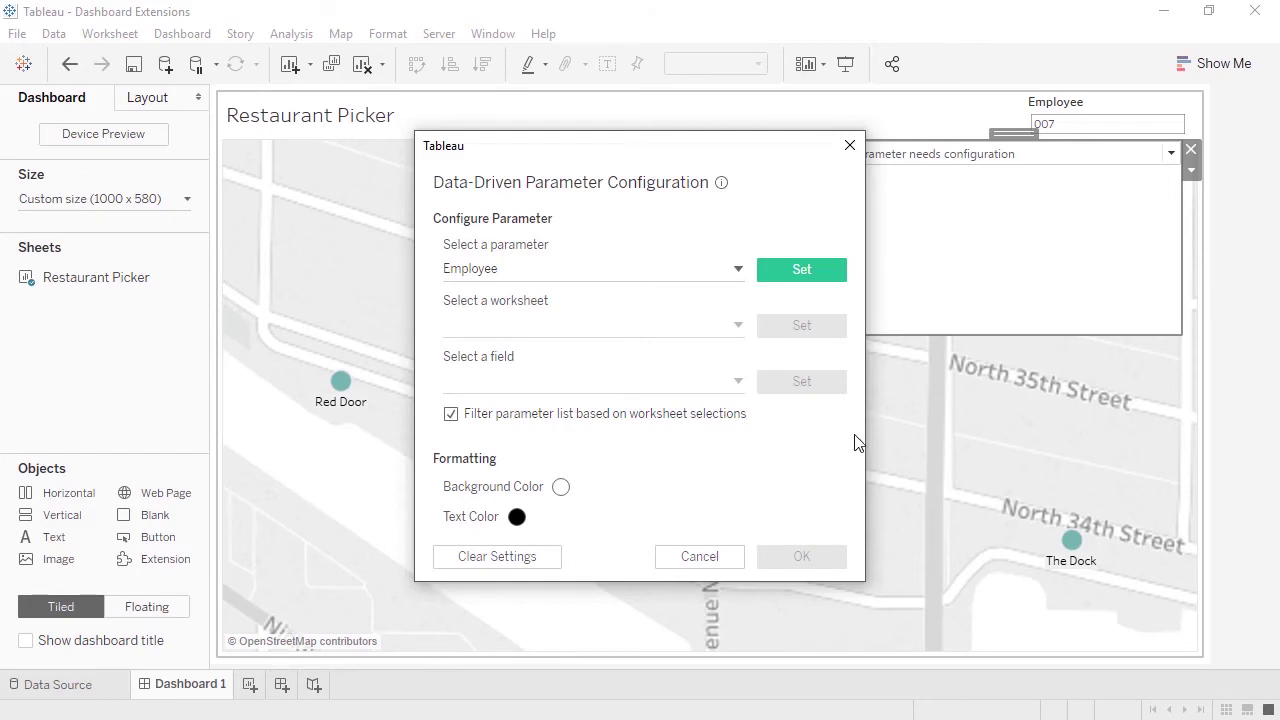
- Configure the extension to drive the Employee parameter from Restaurant Picker's Employee ID field
click(792, 286)
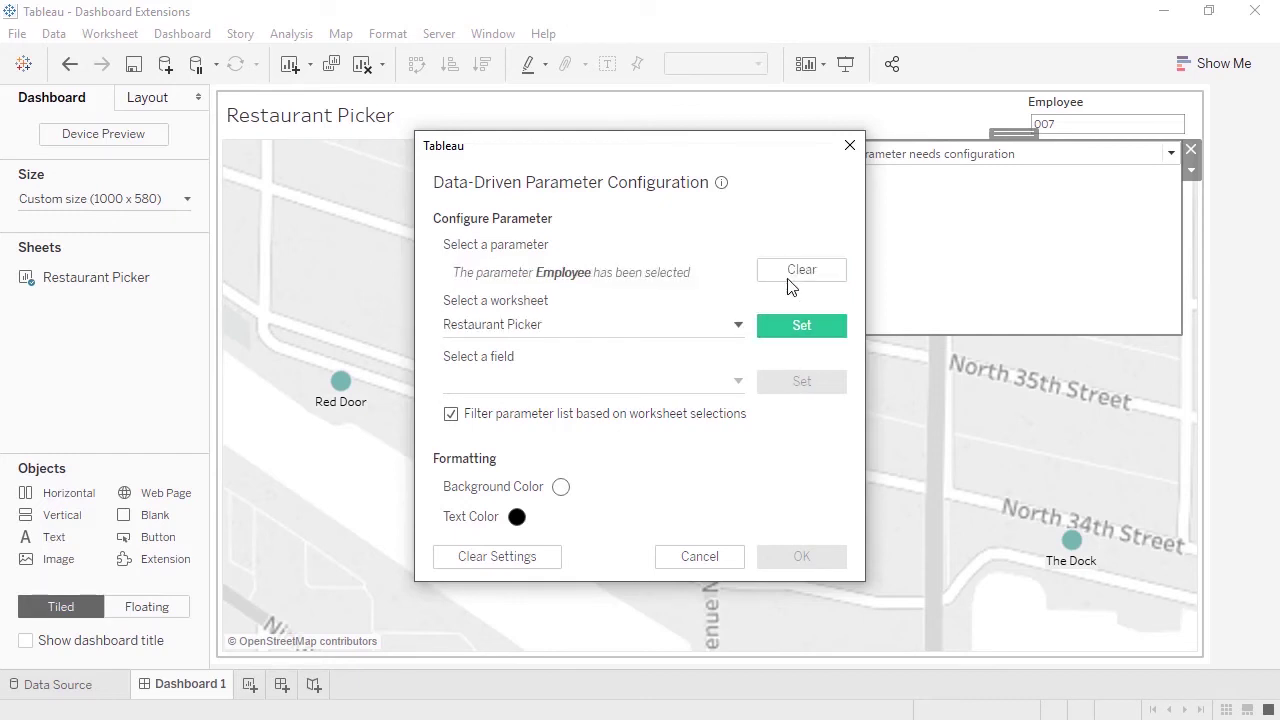
click(804, 327)
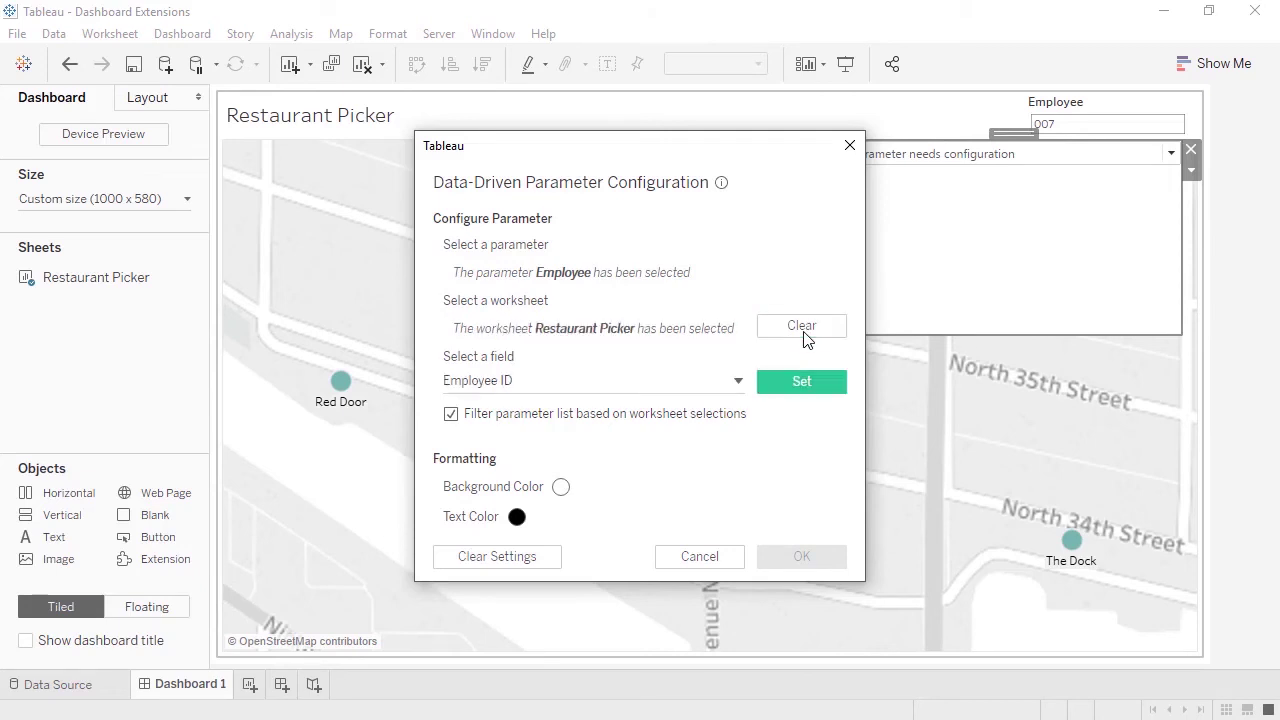
click(738, 382)
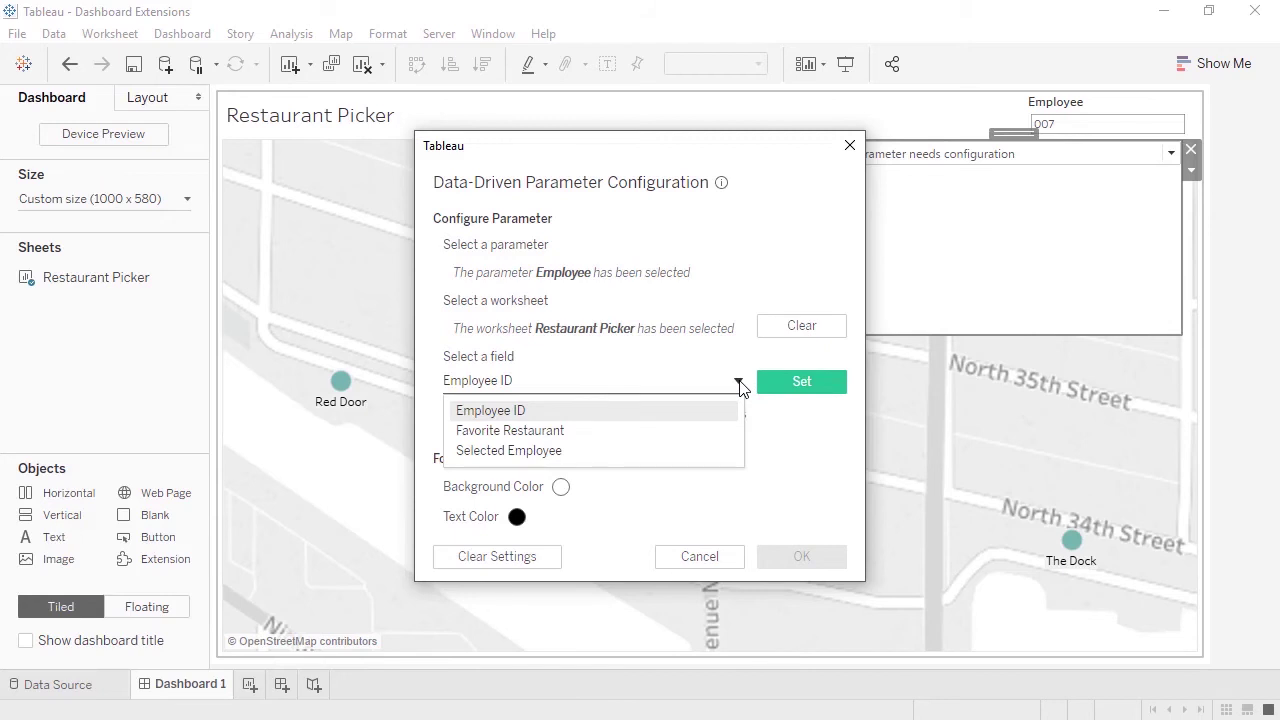
click(739, 384)
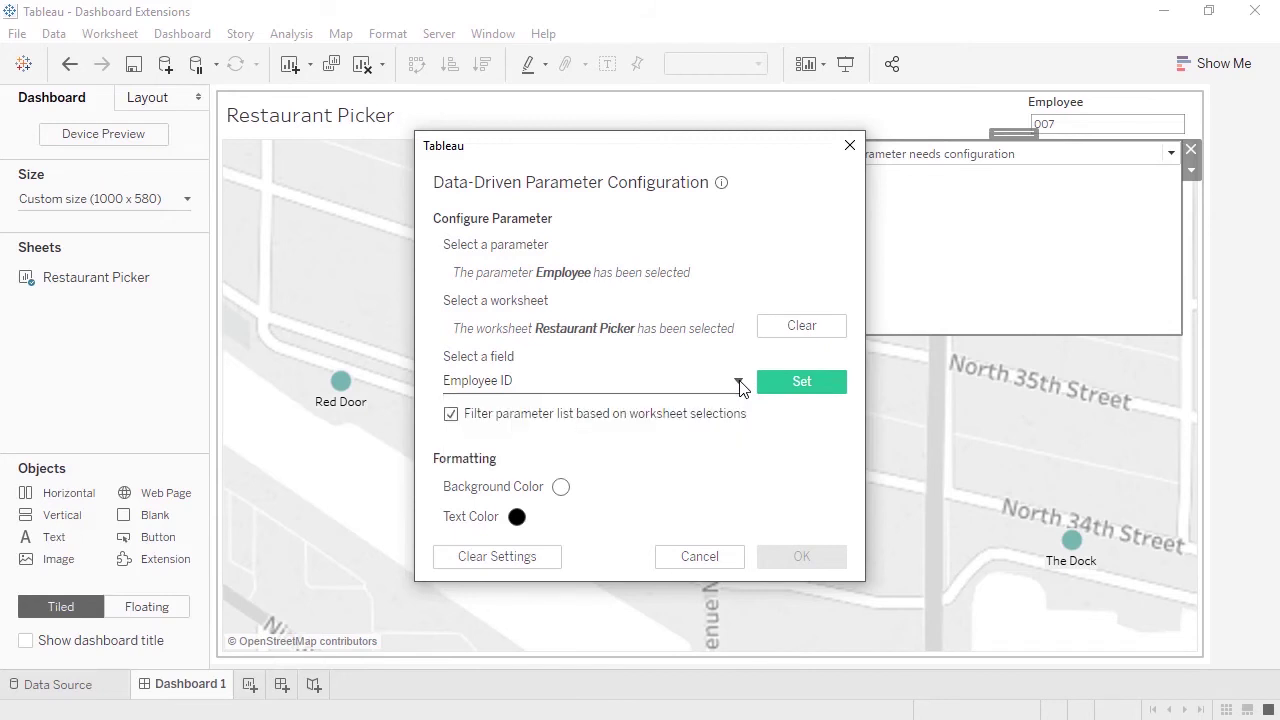
click(793, 385)
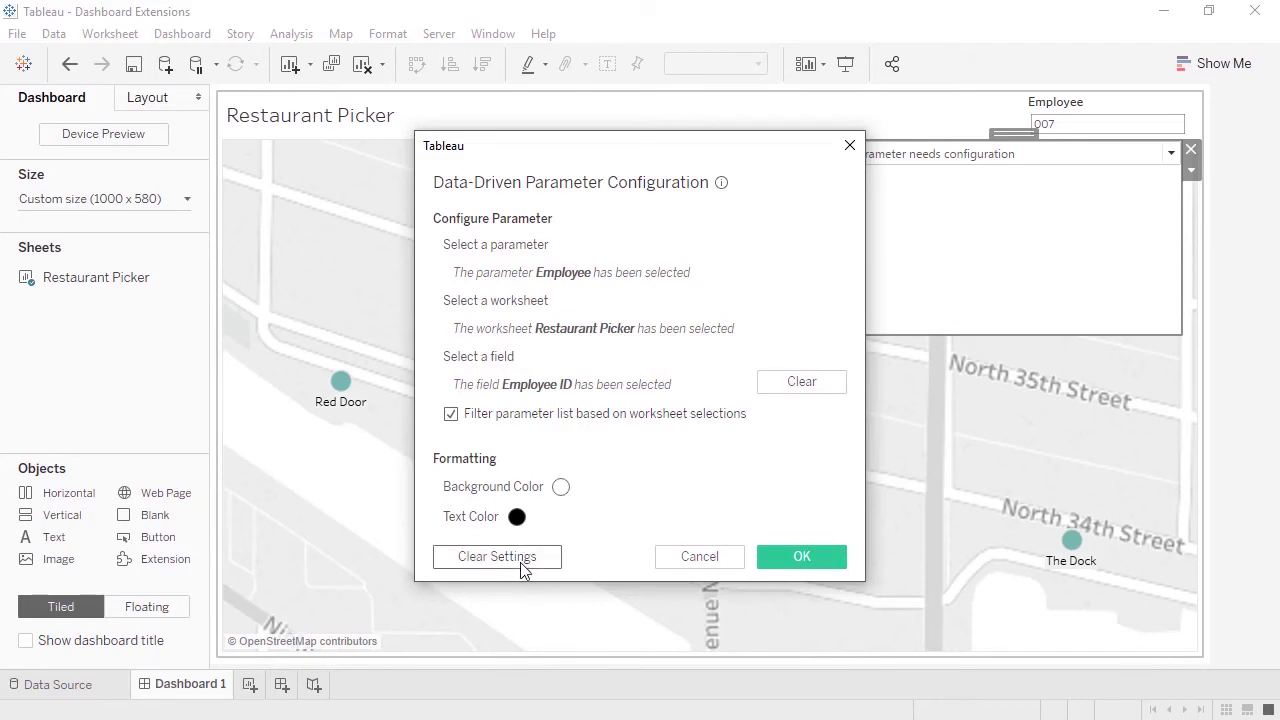
click(788, 556)
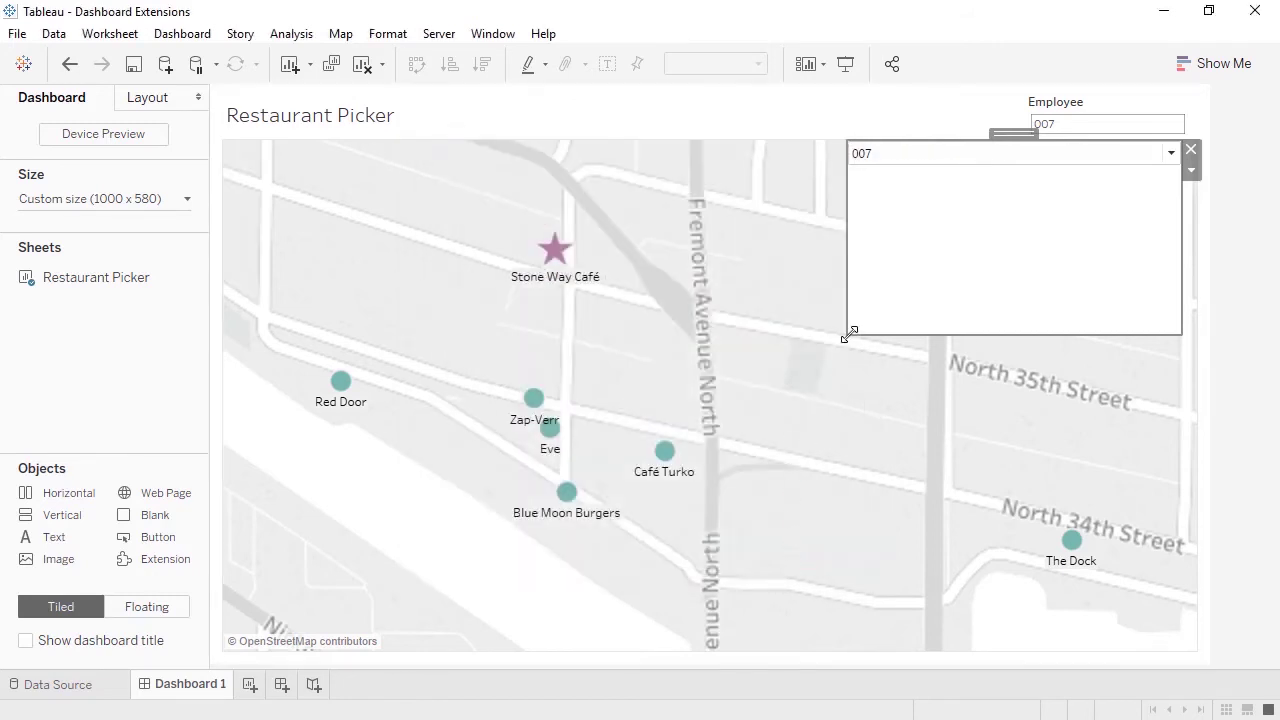
- Shrink the extension, remove the separate Employee control, and move the employee picker to the top
drag(849, 334, 1027, 180)
click(1140, 111)
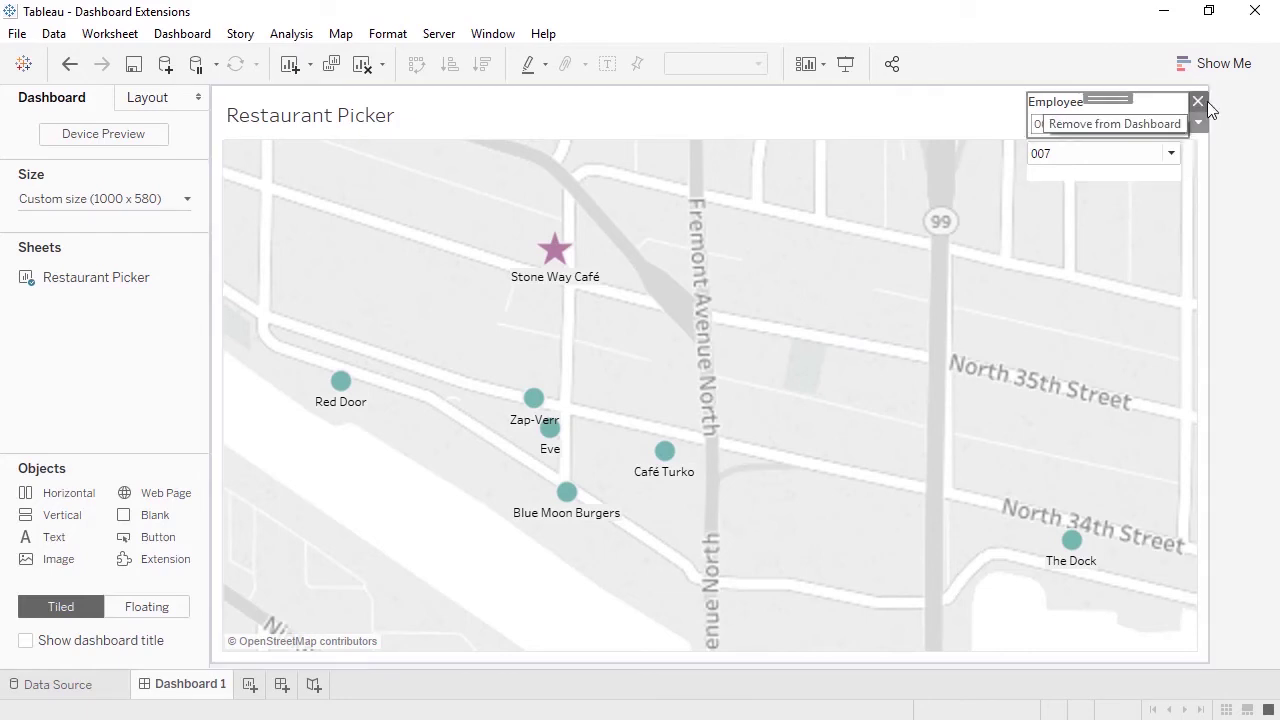
click(1198, 101)
click(1160, 160)
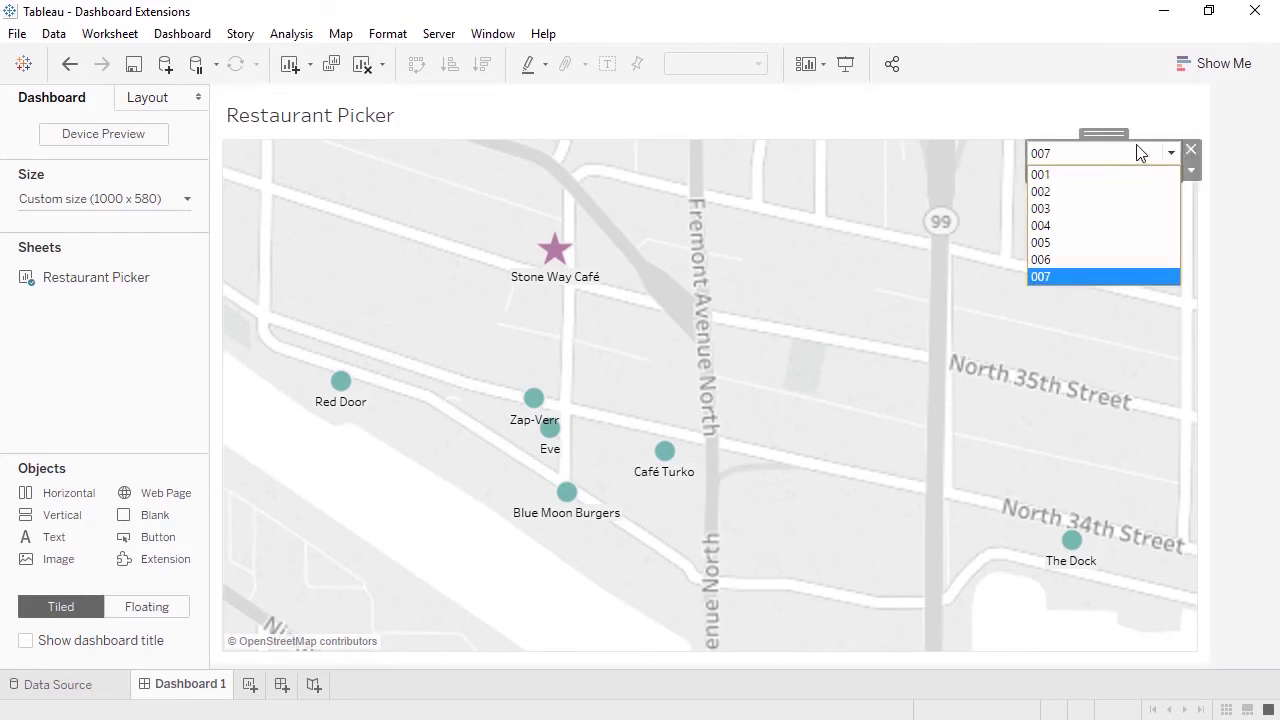
drag(1111, 133, 1120, 87)
- Paste the new Evergreens-loving employee into row 9 of Employee Info.xlsx and save it
click(1165, 13)
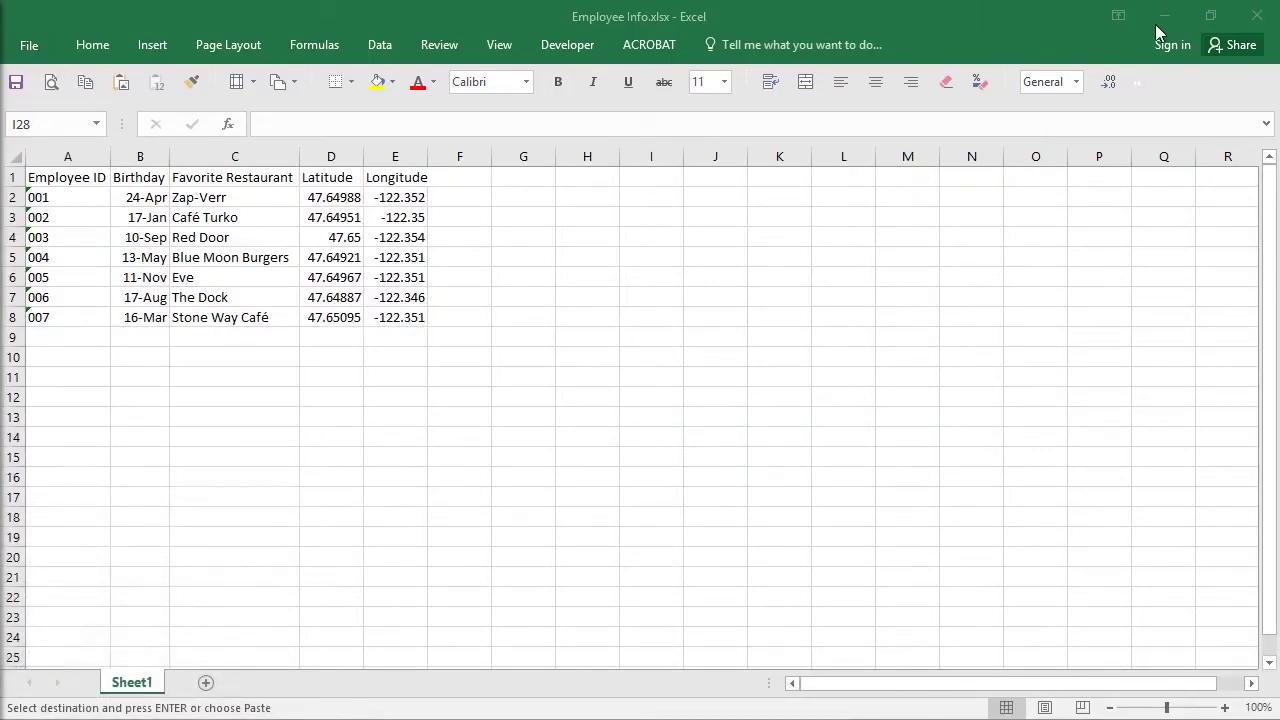
click(70, 341)
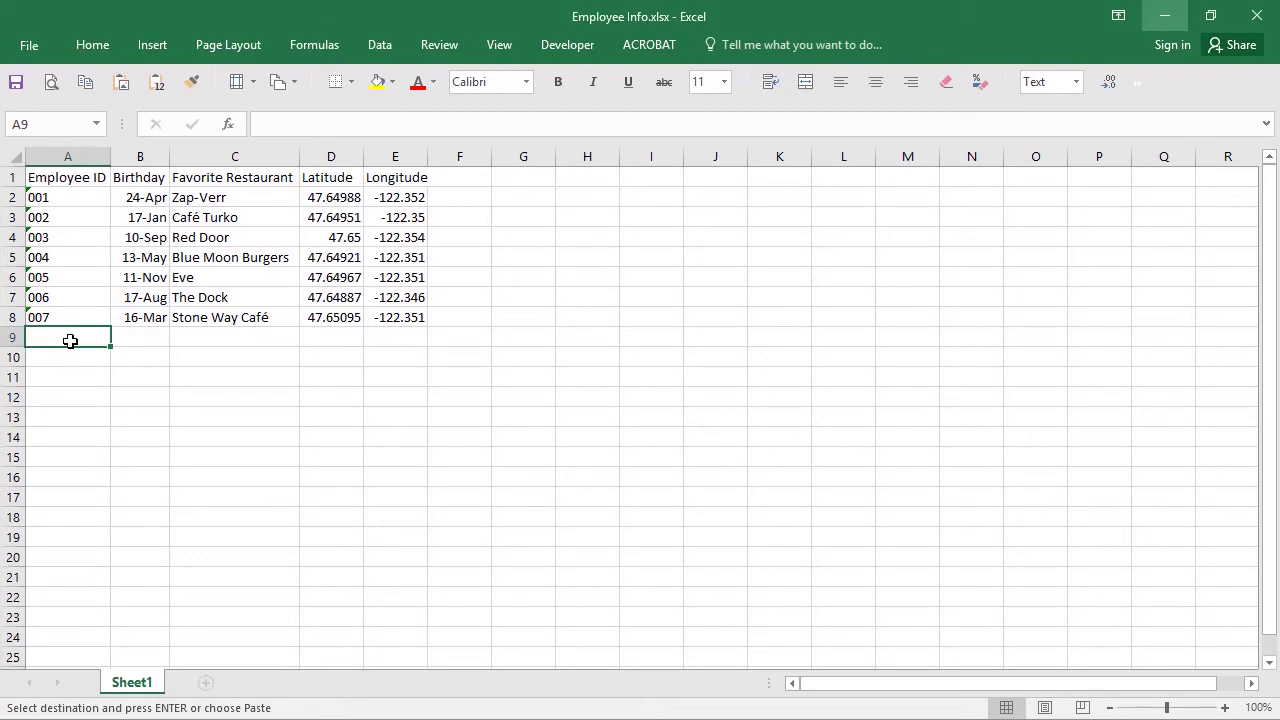
text(008	23-Jul	Evergreens	47.64946	-122.348)
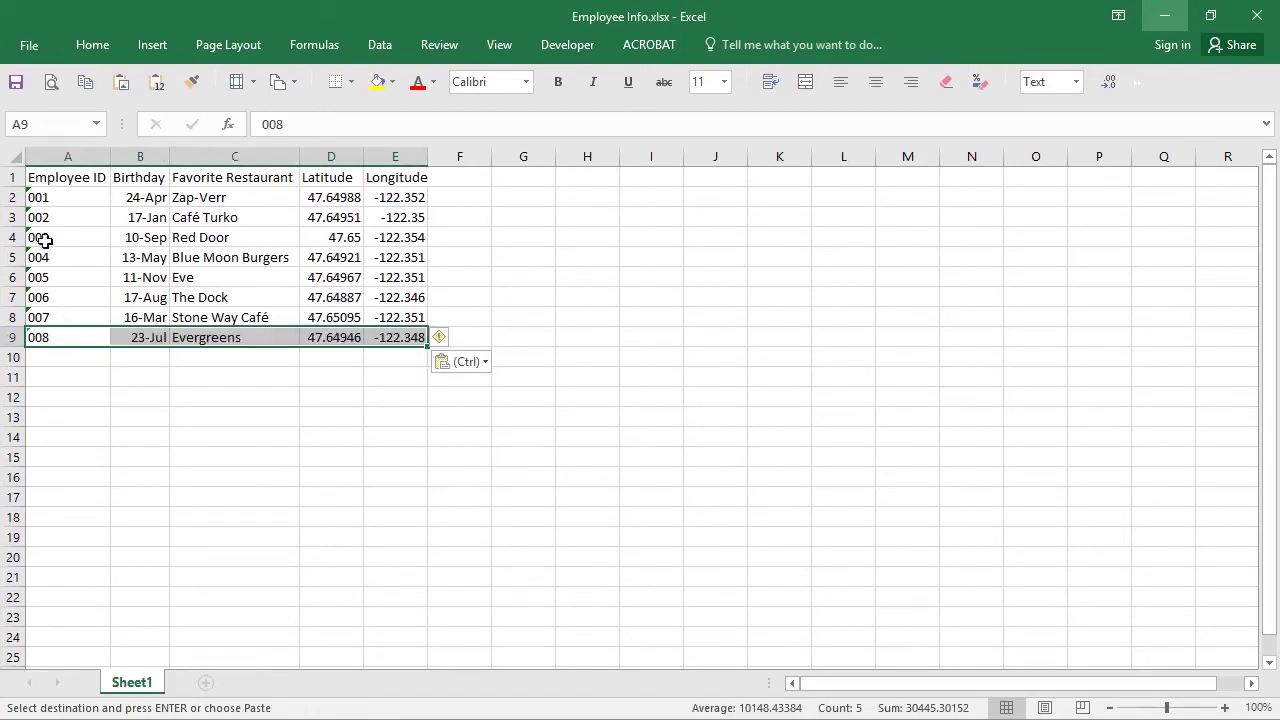
click(15, 86)
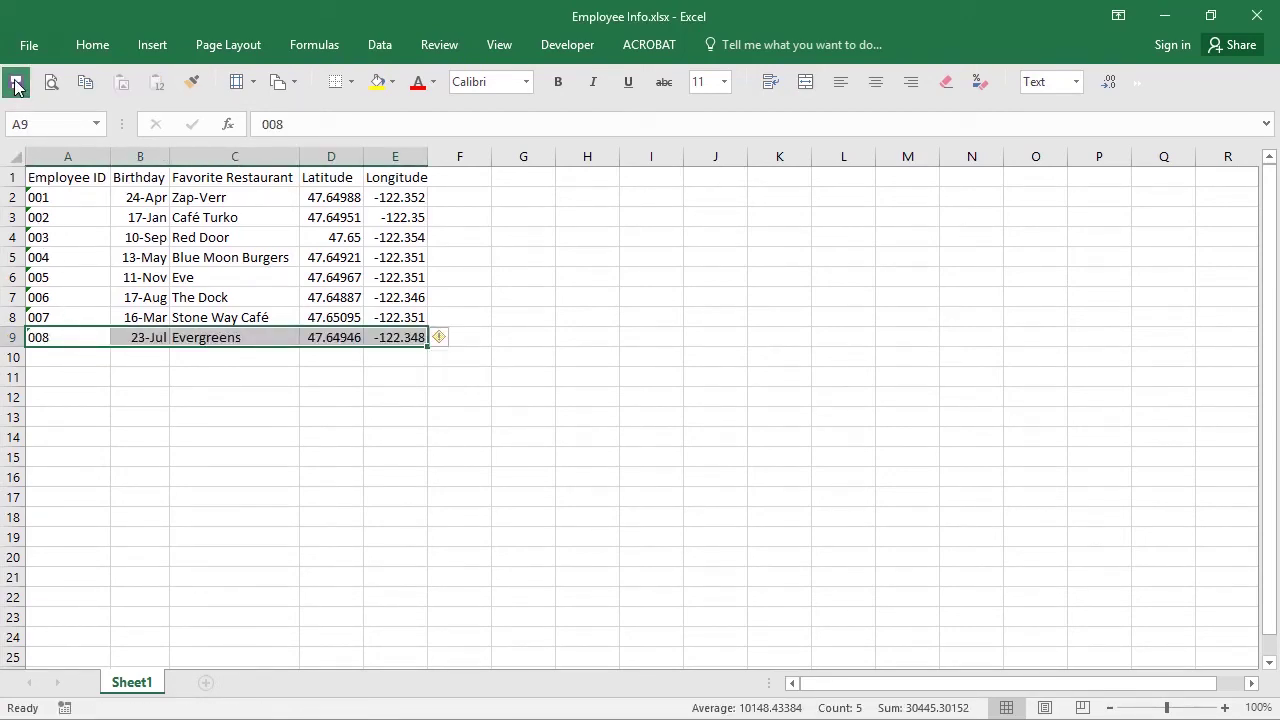
key(alt+Tab)
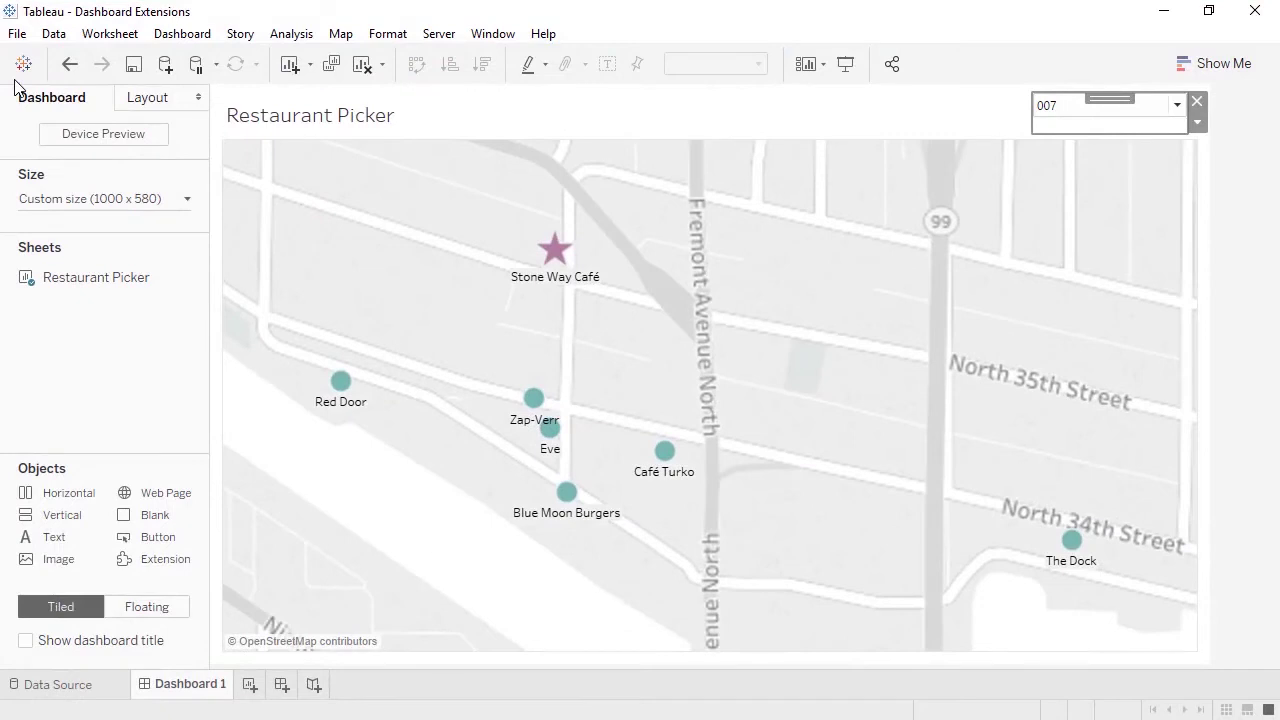
- Refresh the Employee Info data source so Evergreens shows on the map, then minimize Tableau
click(58, 35)
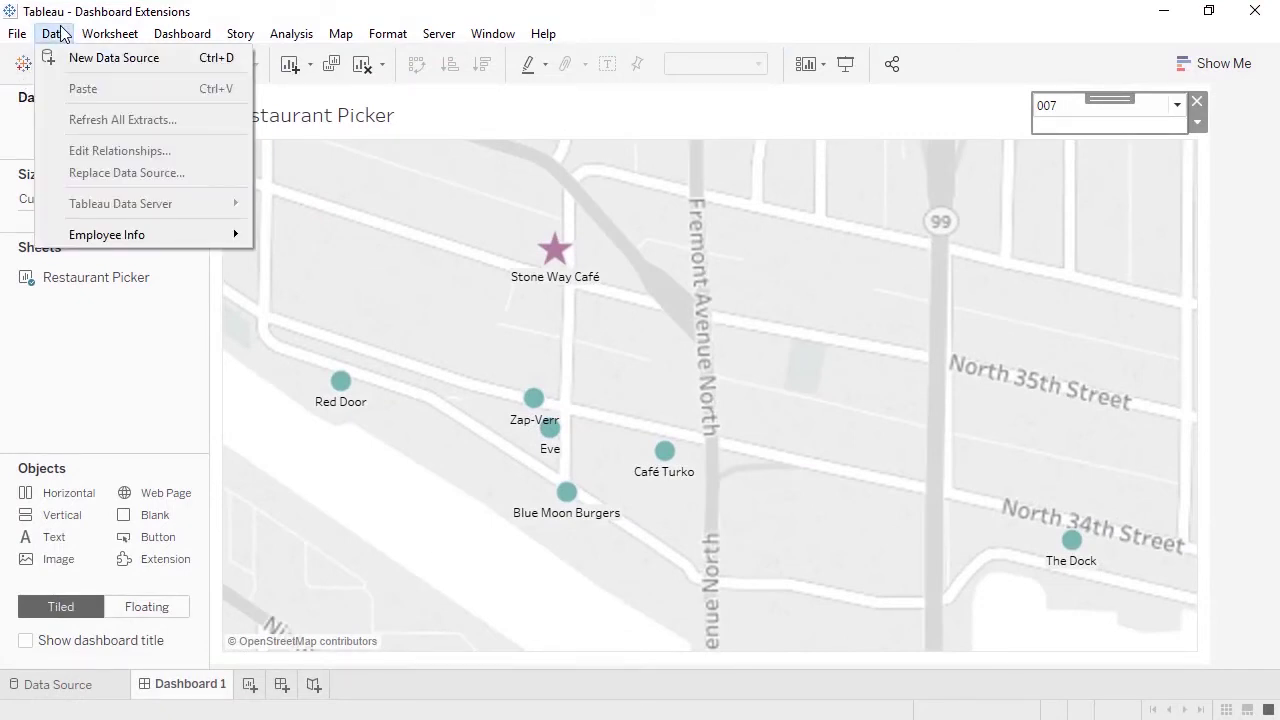
mouse_move(88, 236)
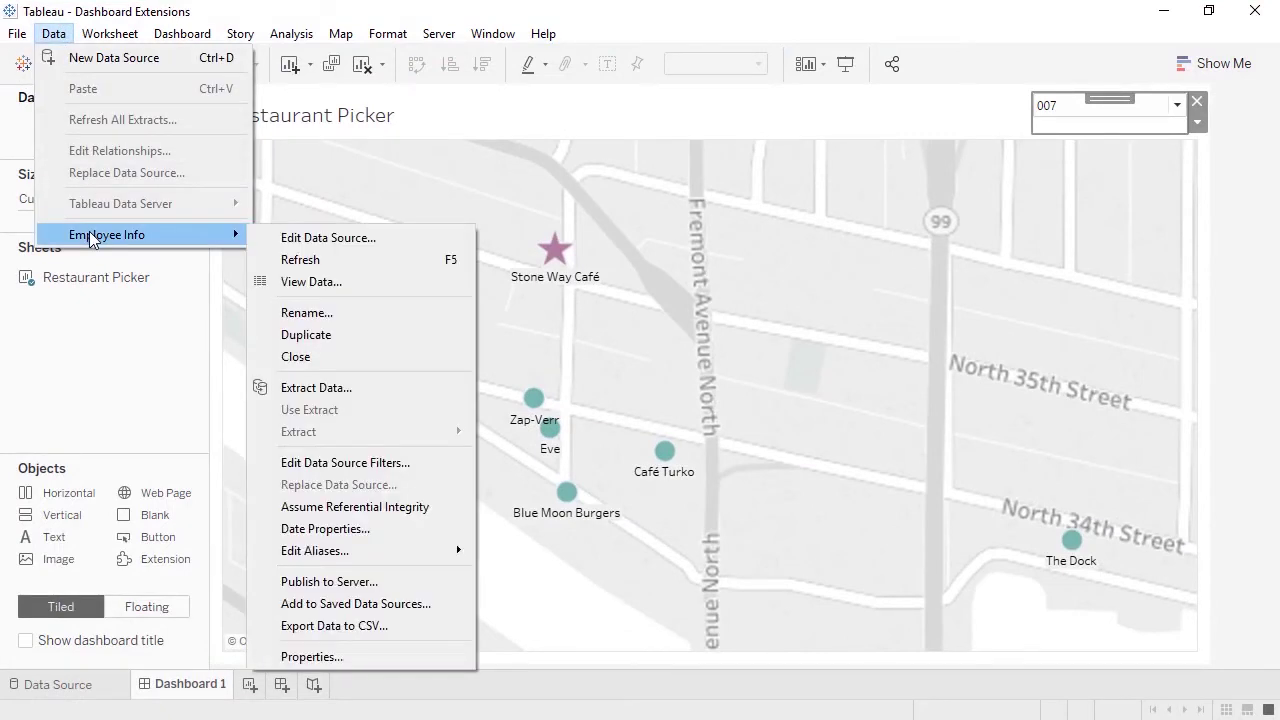
click(302, 260)
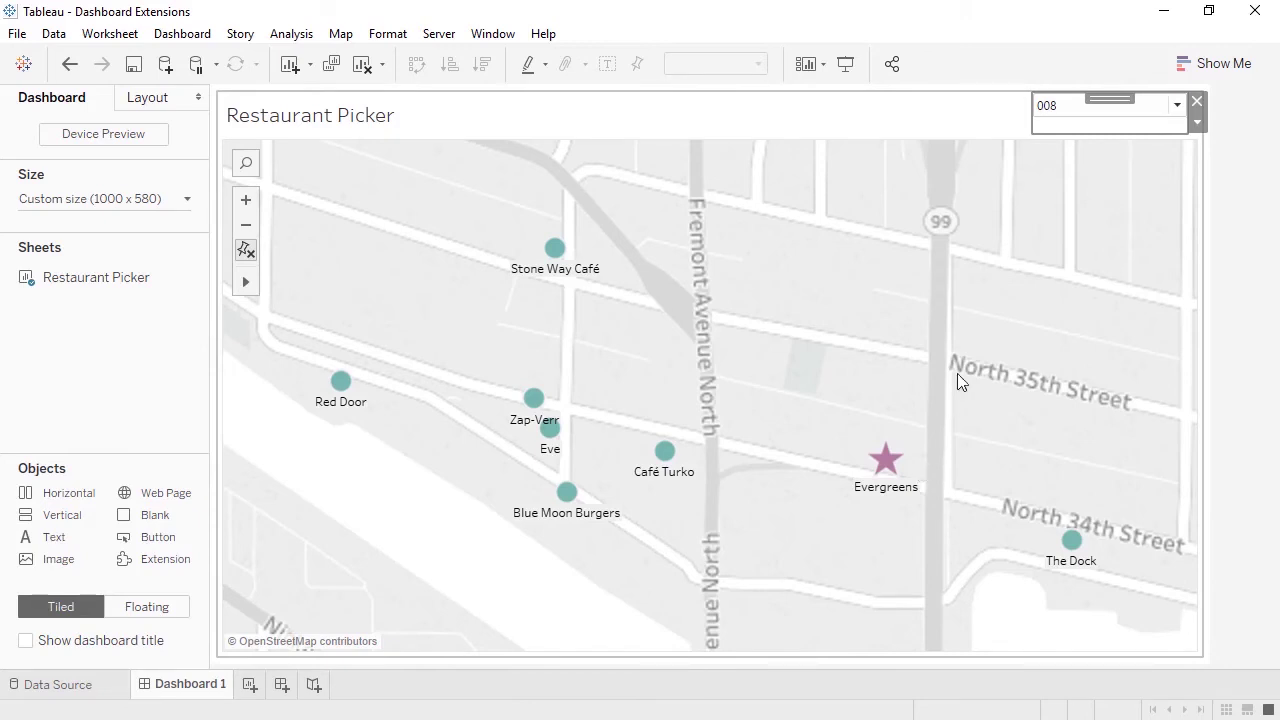
click(1198, 126)
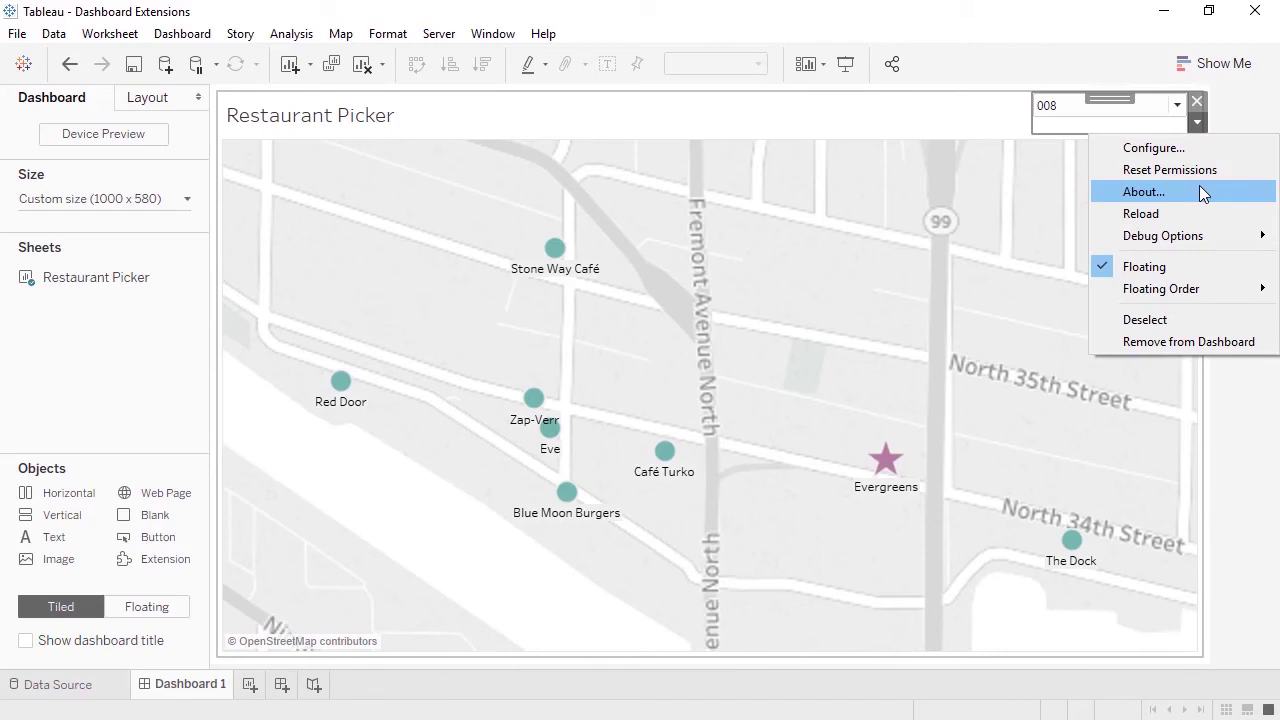
click(1164, 12)
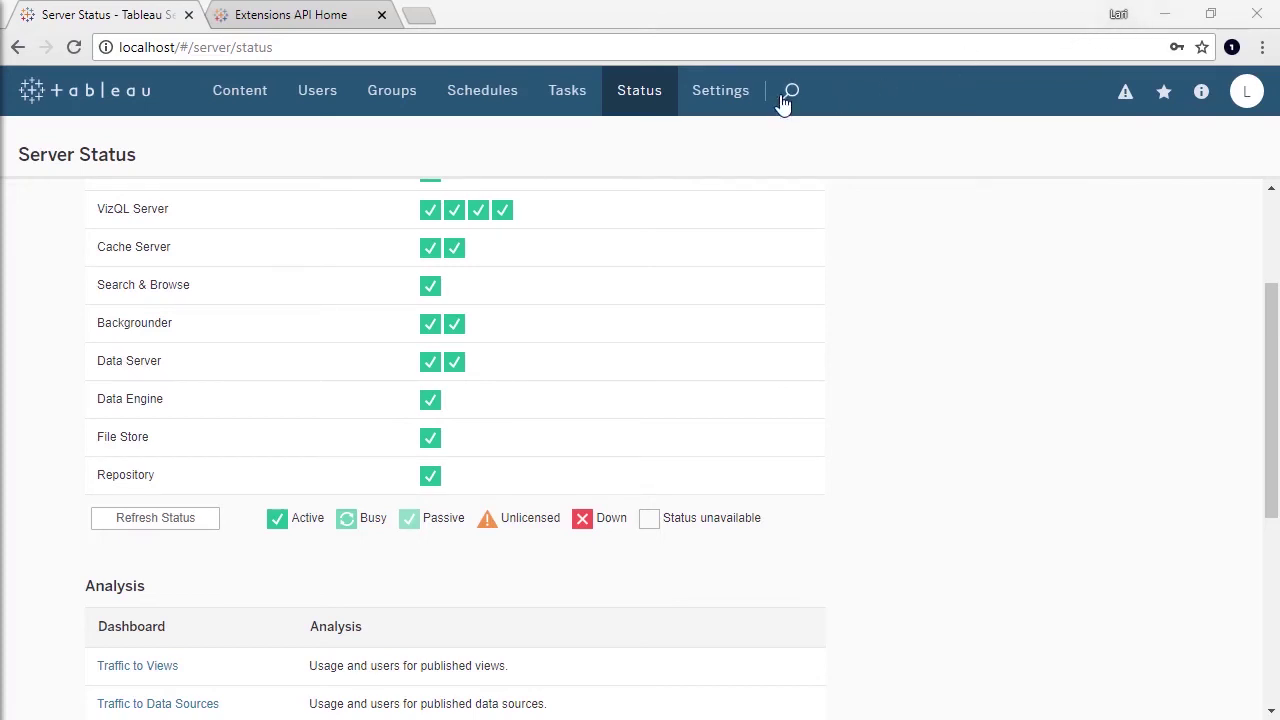
- Review the Extensions settings under Tableau Server's Settings, then switch to the Extensions API Home tab
click(733, 98)
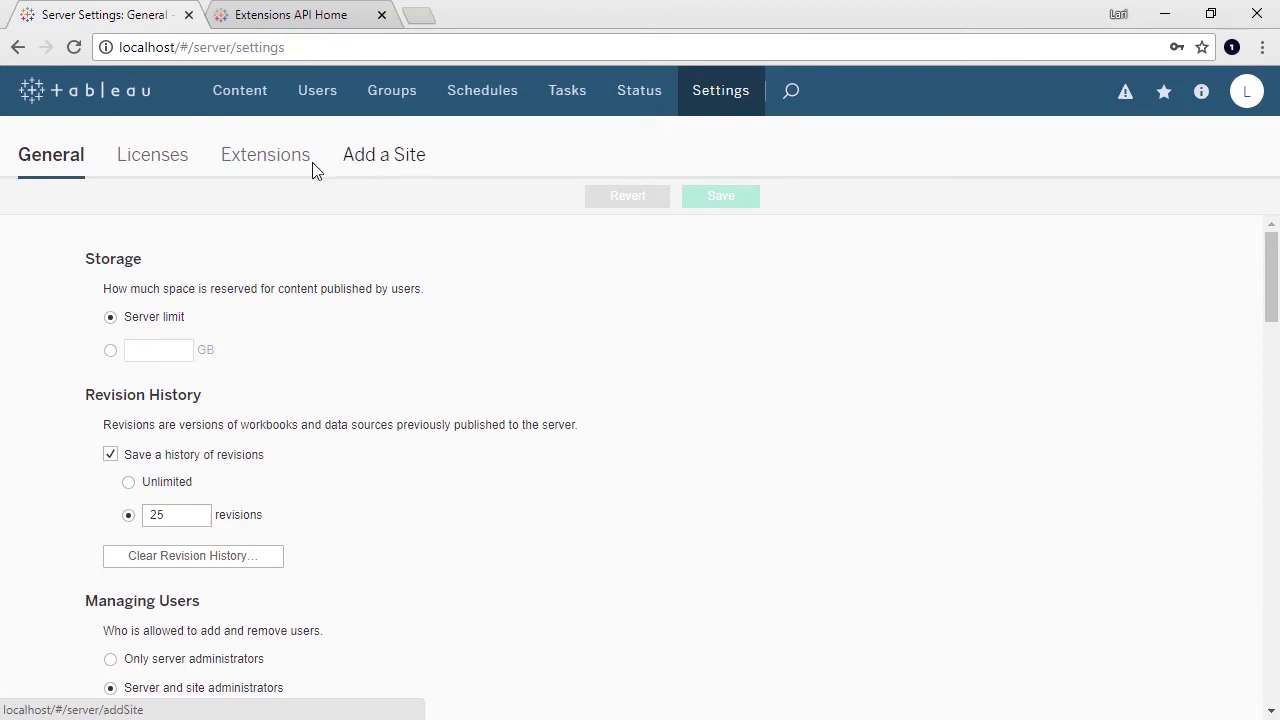
click(266, 175)
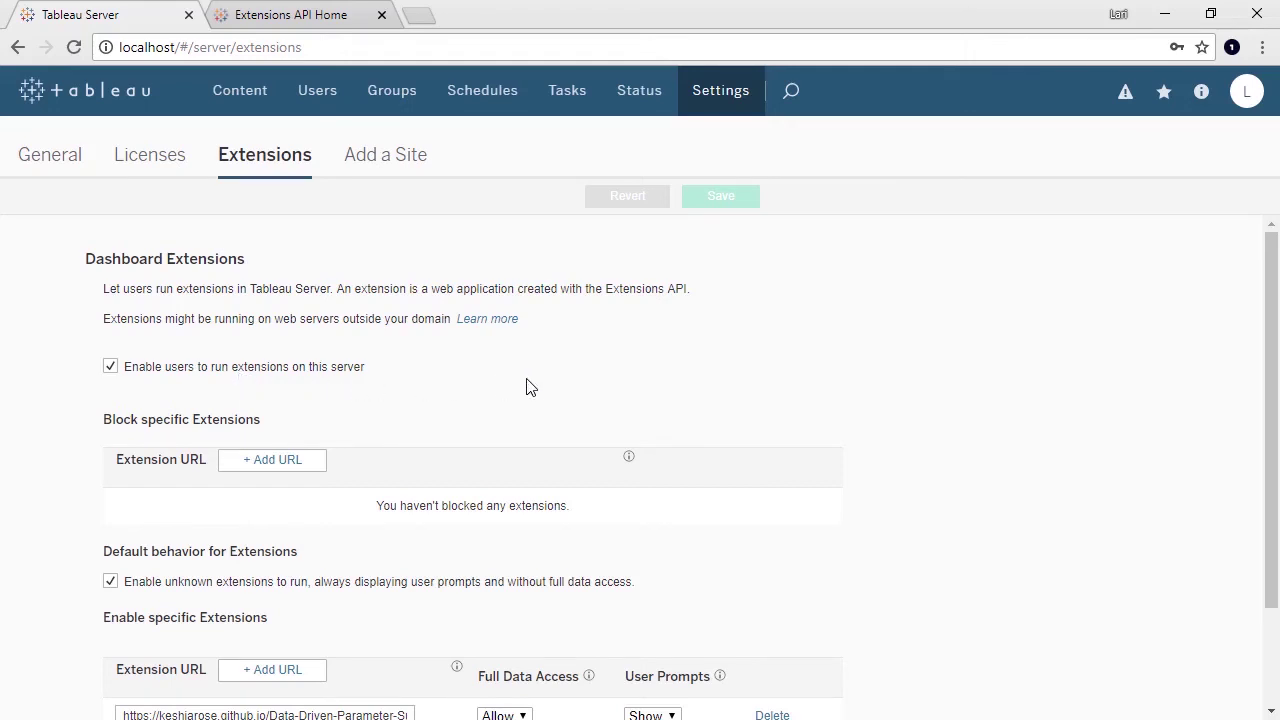
scroll(545, 385, down, 3)
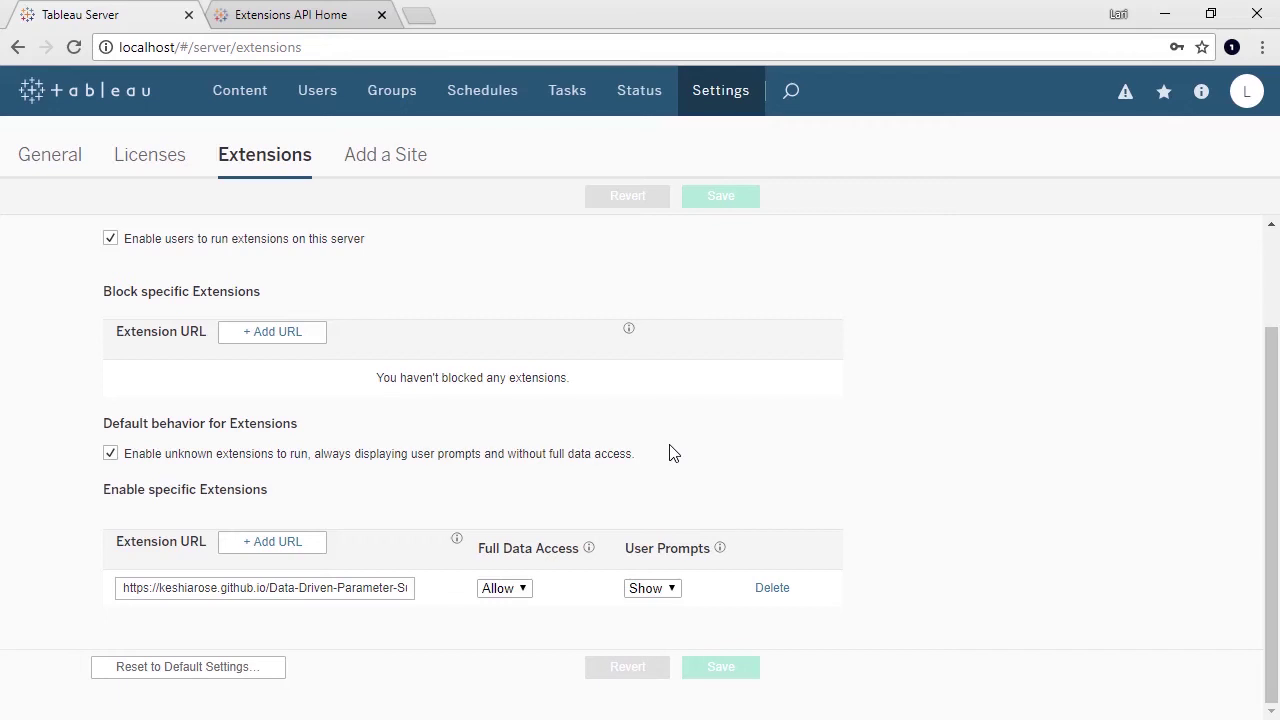
click(312, 20)
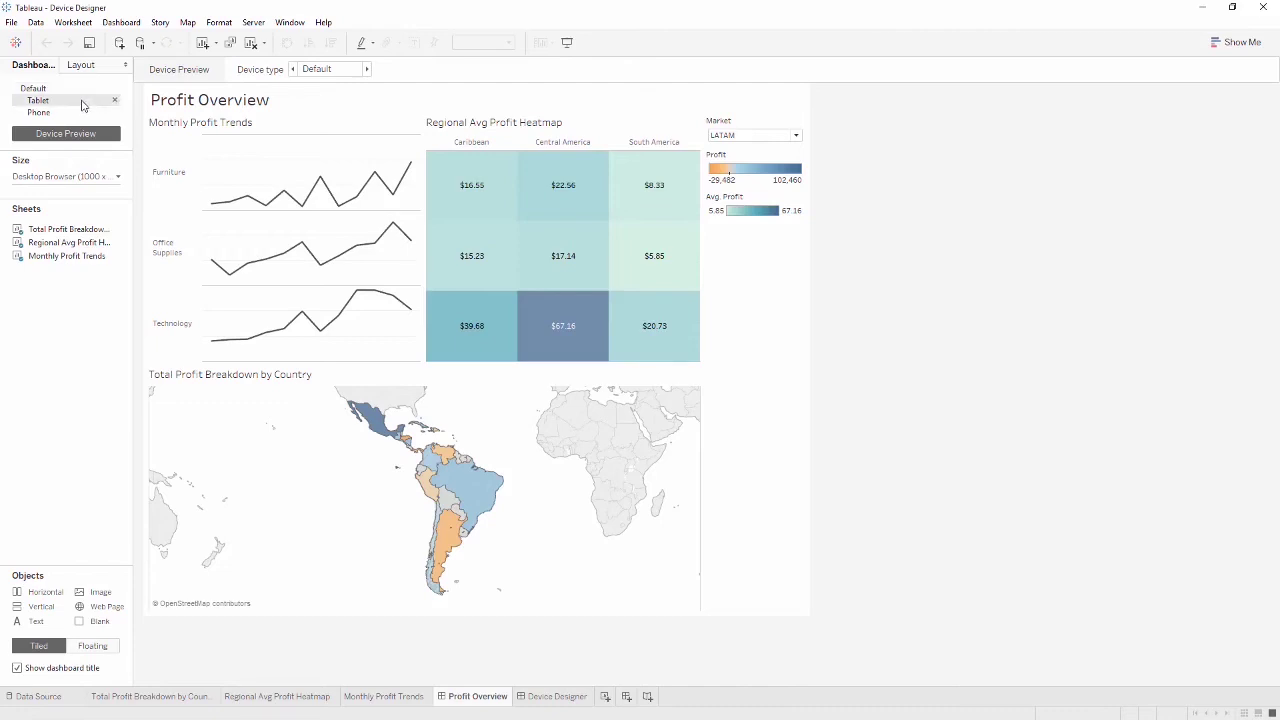
- Preview Profit Overview's Tablet and Phone layouts, then switch to the Device Designer dashboard
click(83, 106)
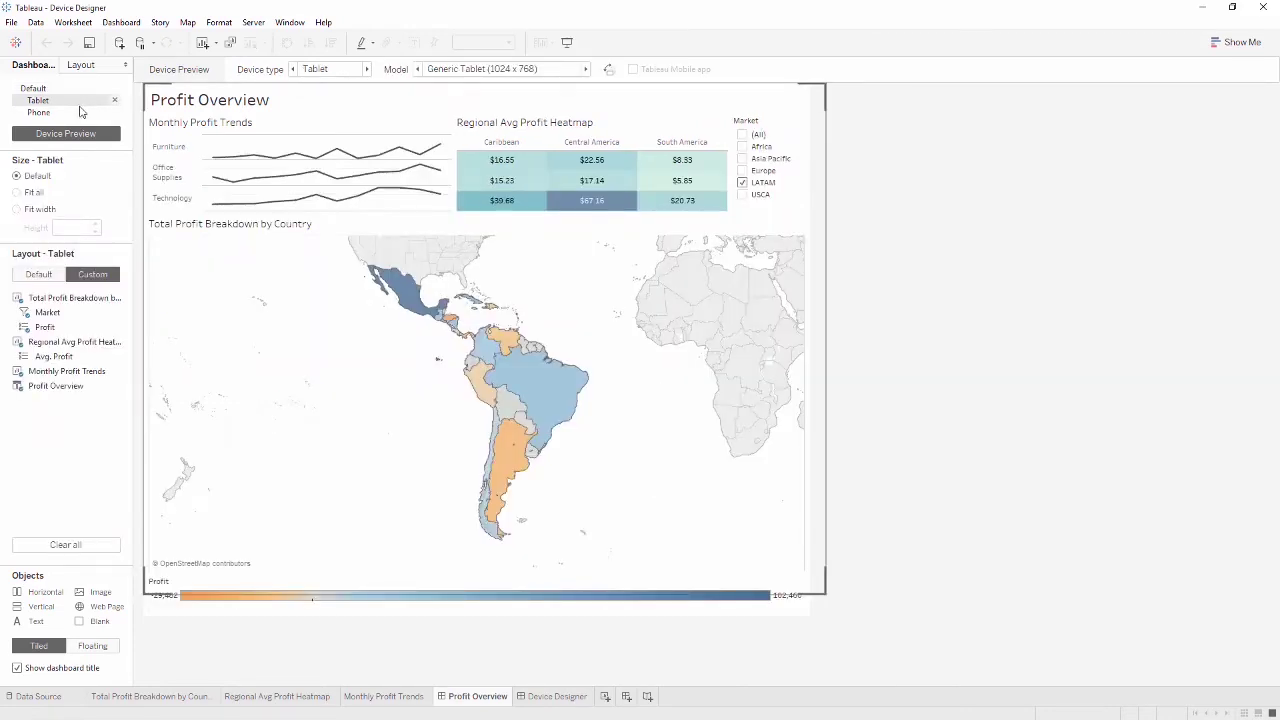
click(80, 113)
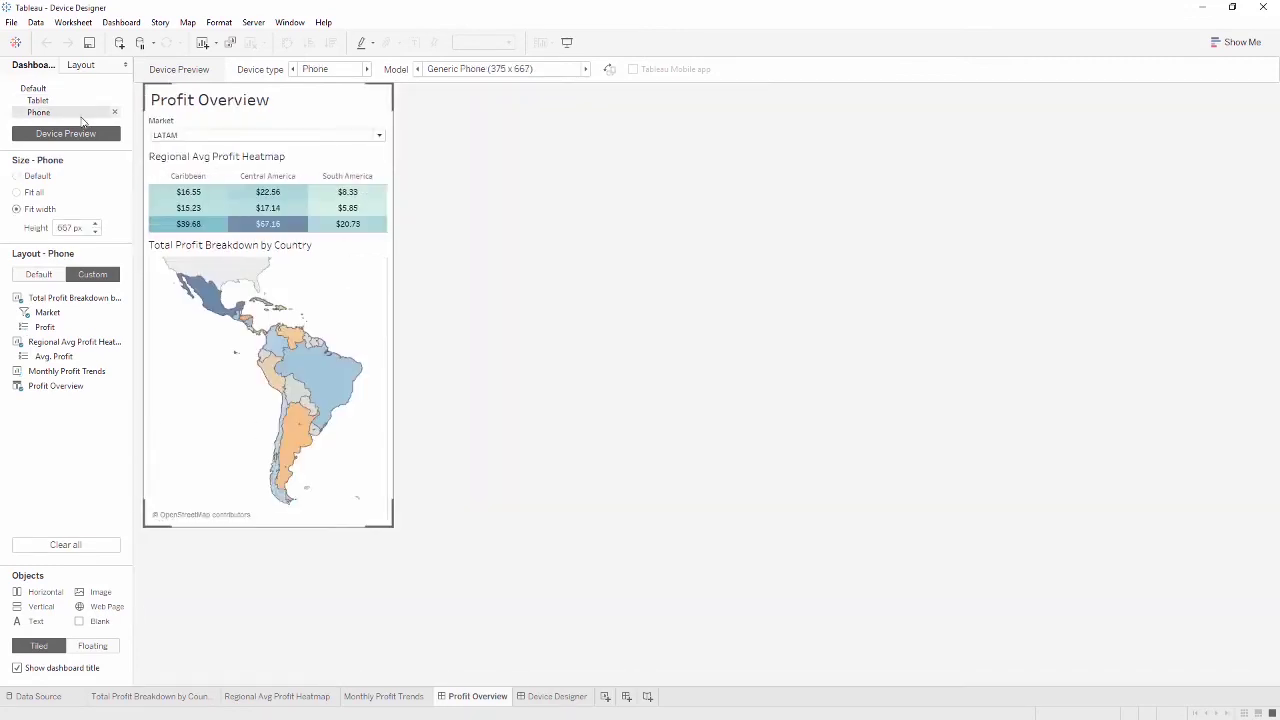
click(546, 695)
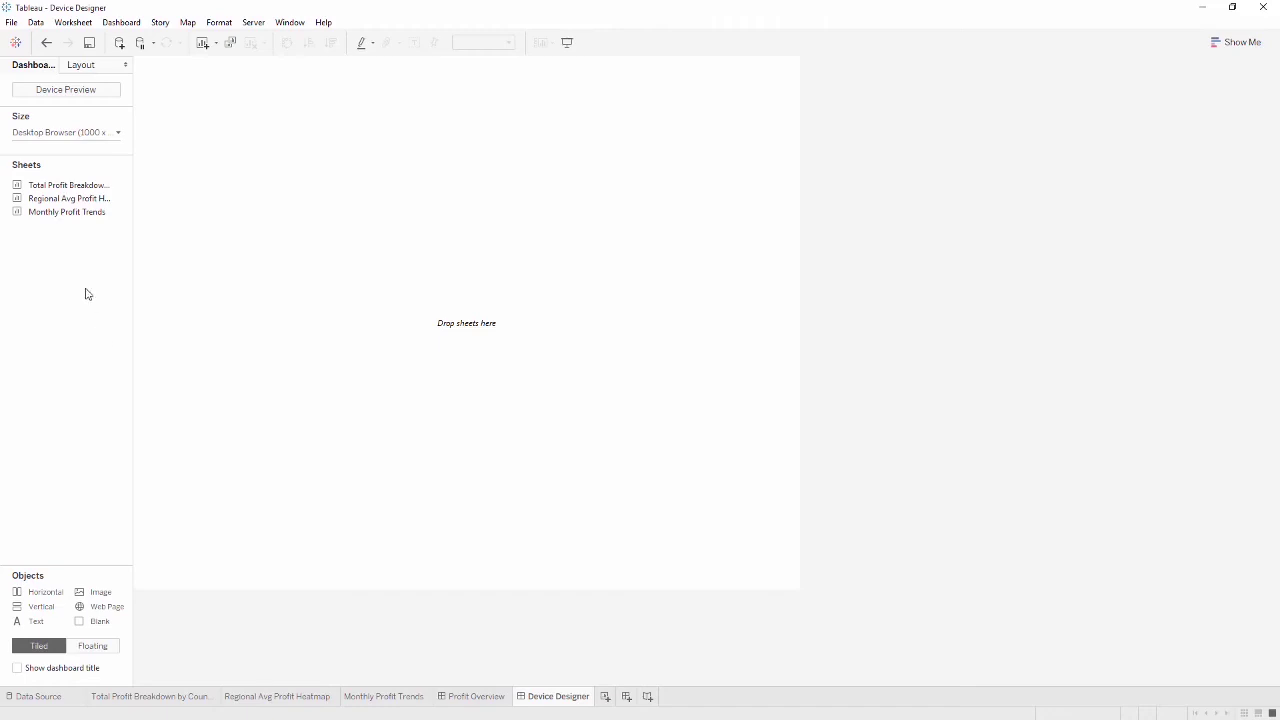
- Drag the Total Profit Breakdown by Country sheet onto the Device Designer canvas
drag(103, 190, 194, 207)
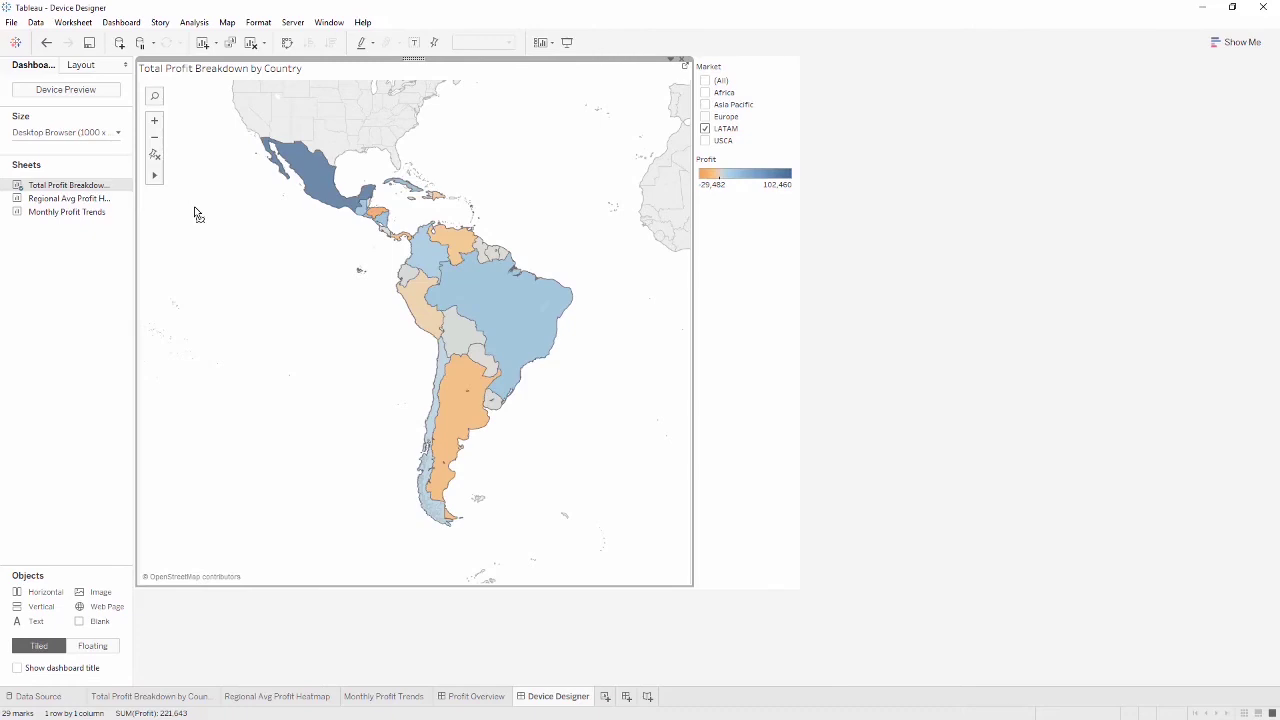
- Preview on Tablet model iPad (1024 x 768), rotating to portrait and back to landscape
click(93, 95)
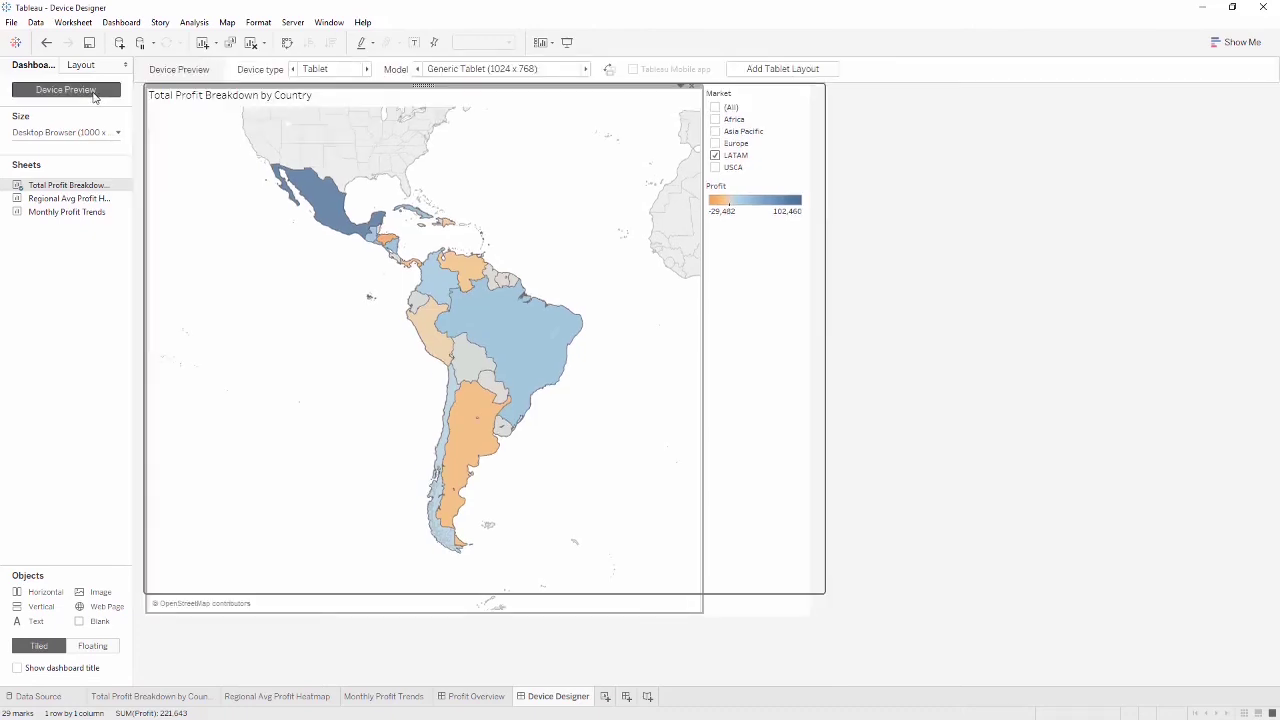
click(368, 69)
click(368, 69)
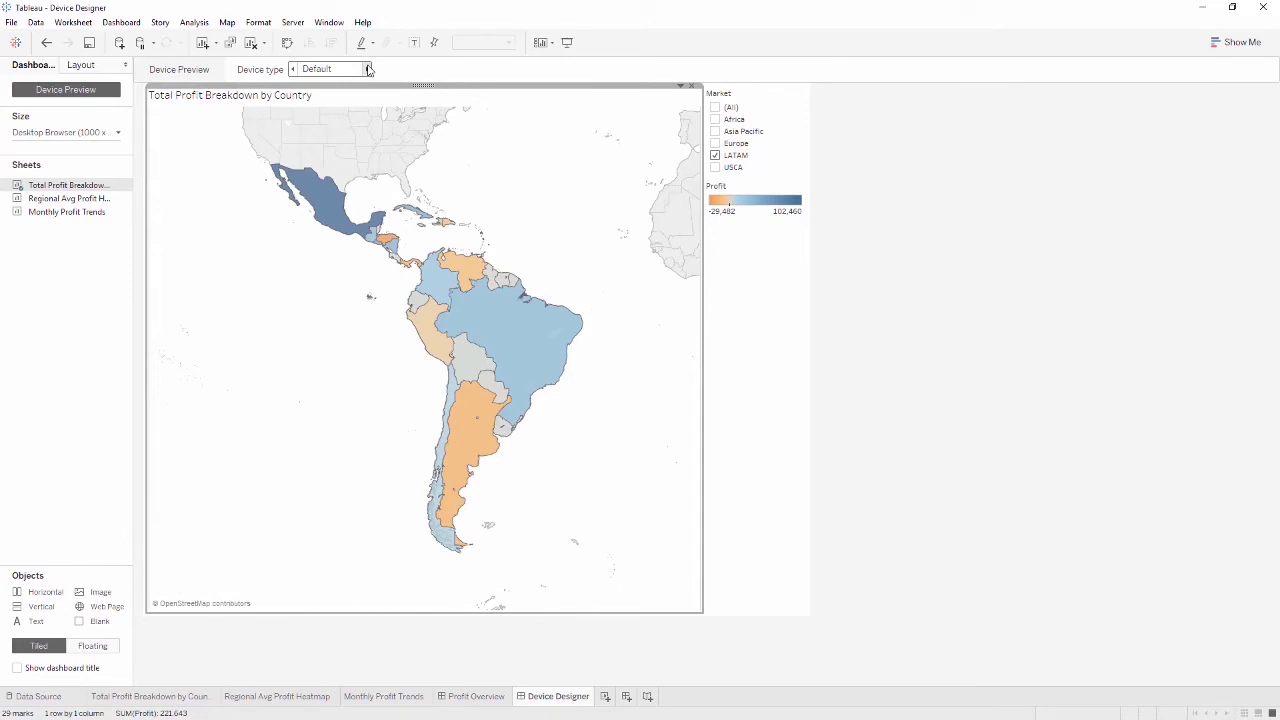
click(368, 69)
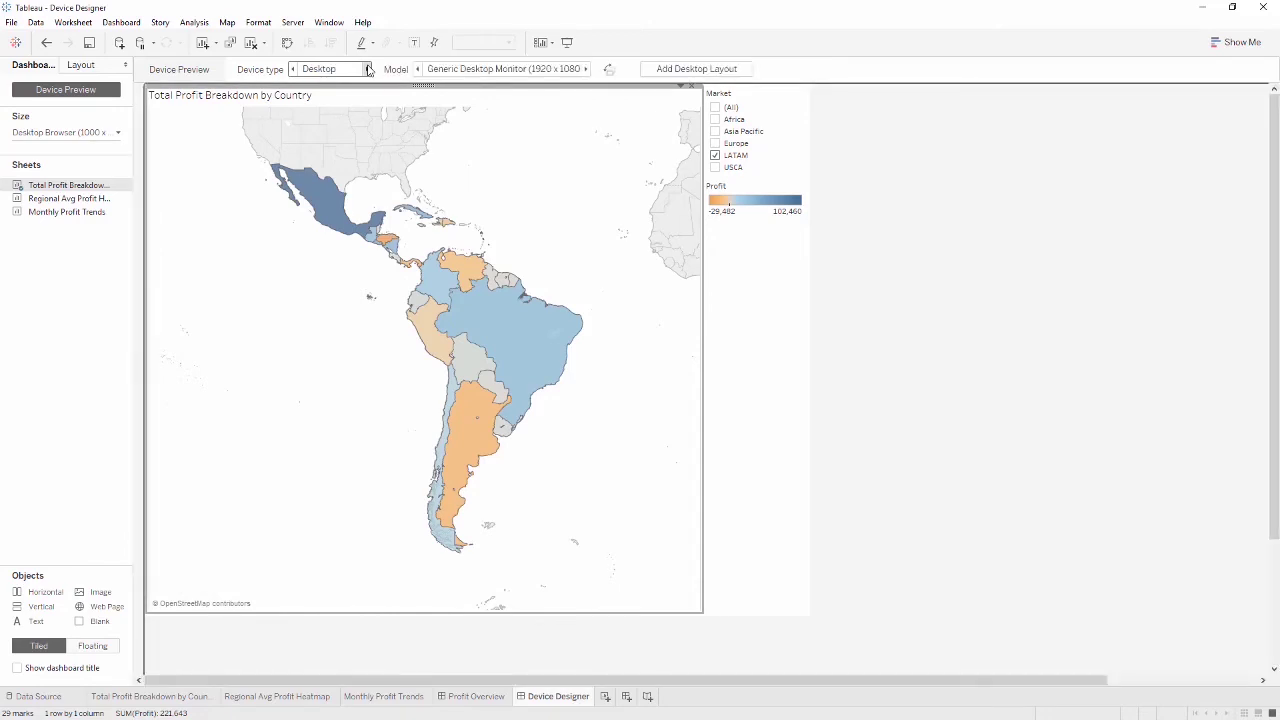
click(368, 69)
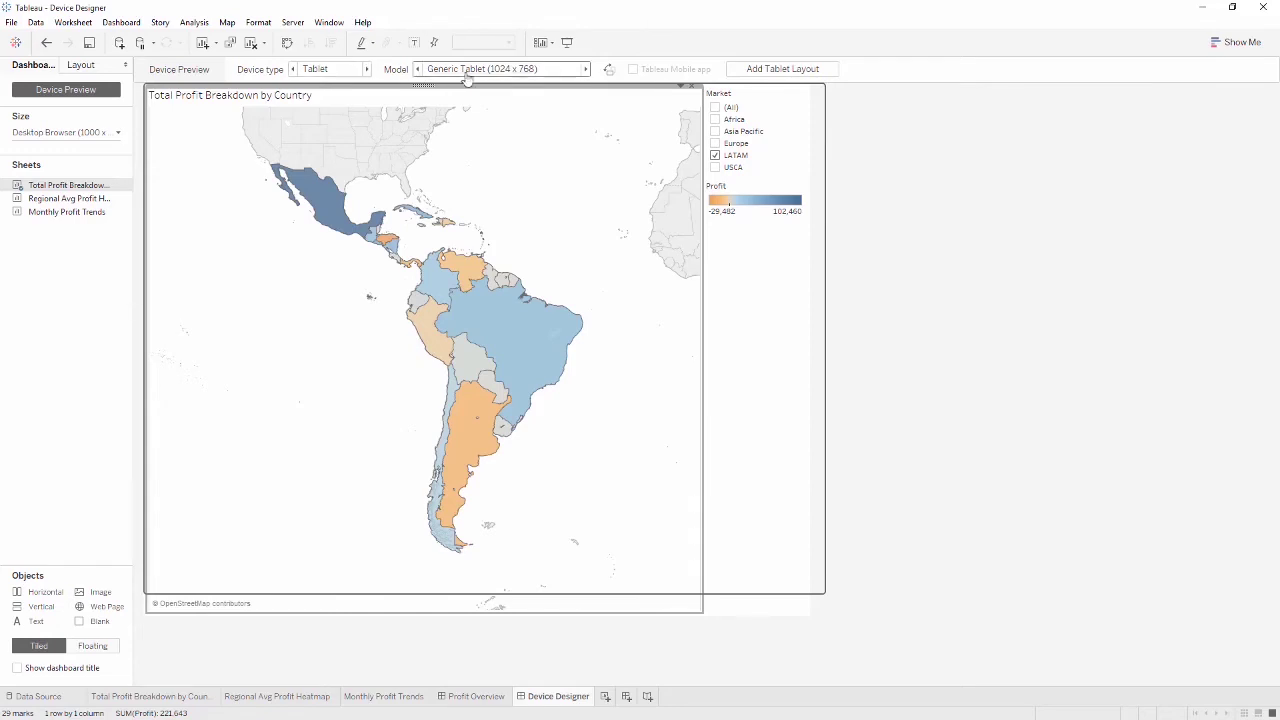
click(555, 71)
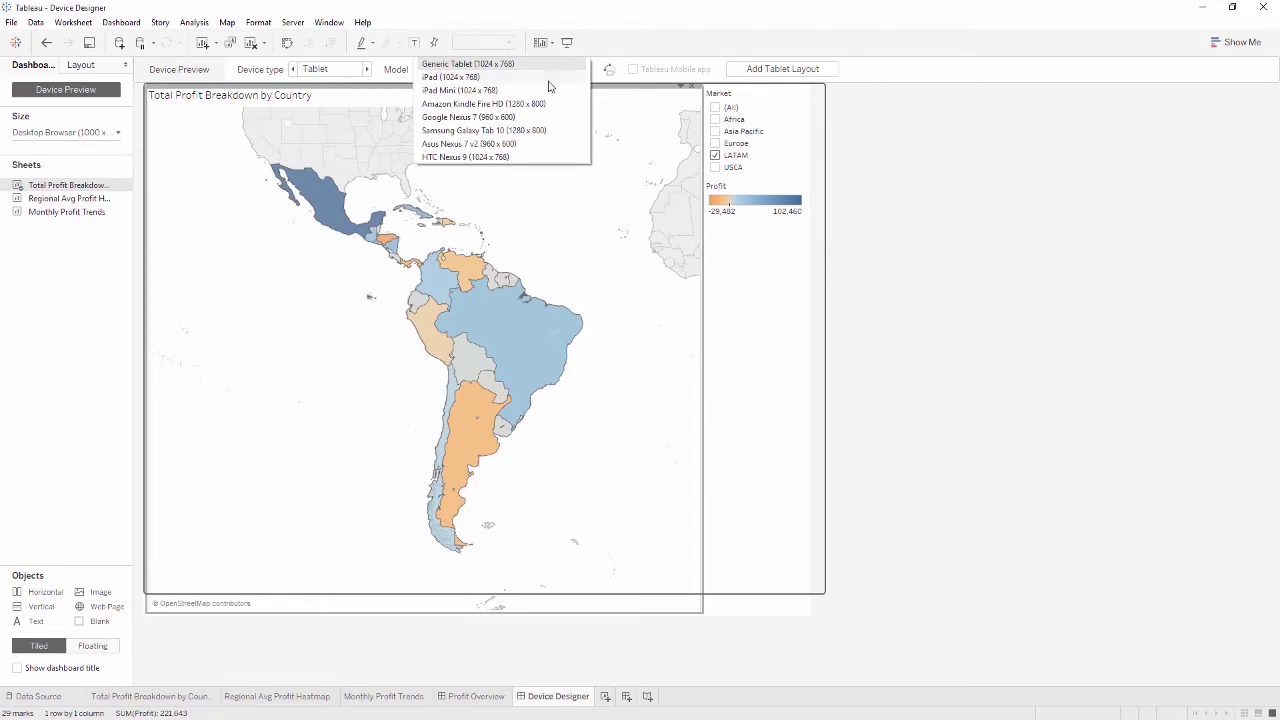
click(550, 78)
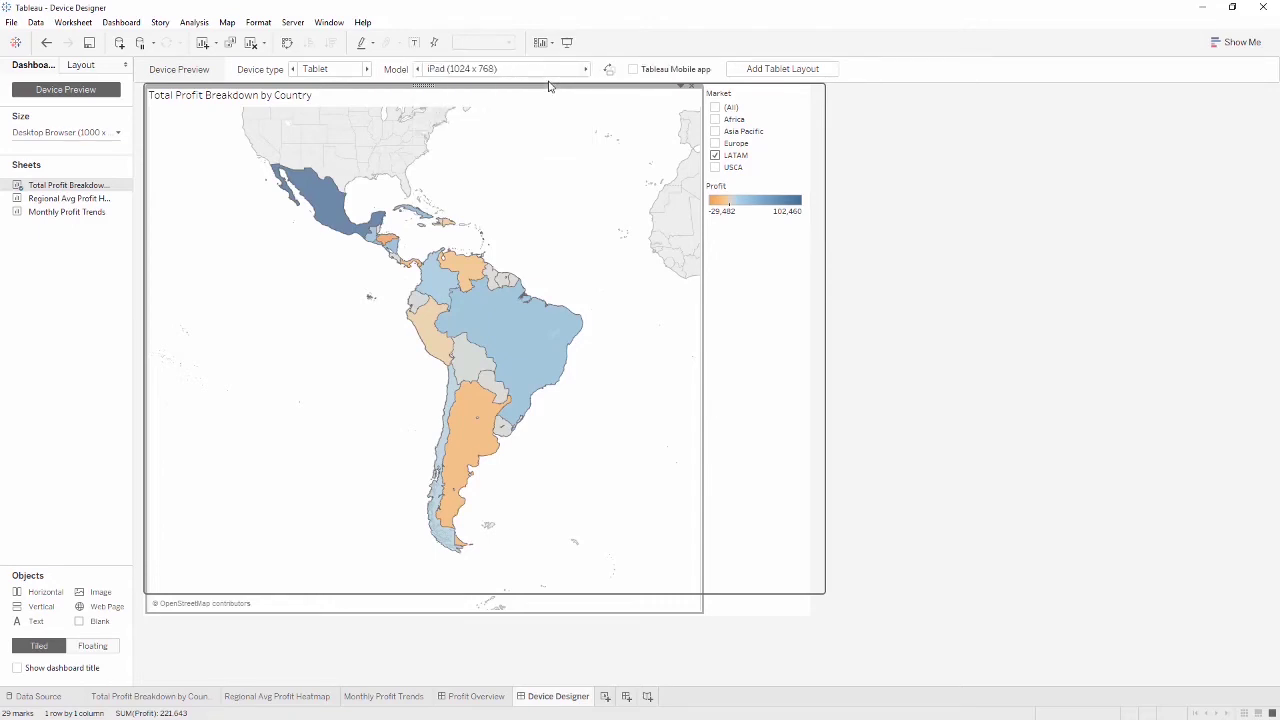
click(609, 70)
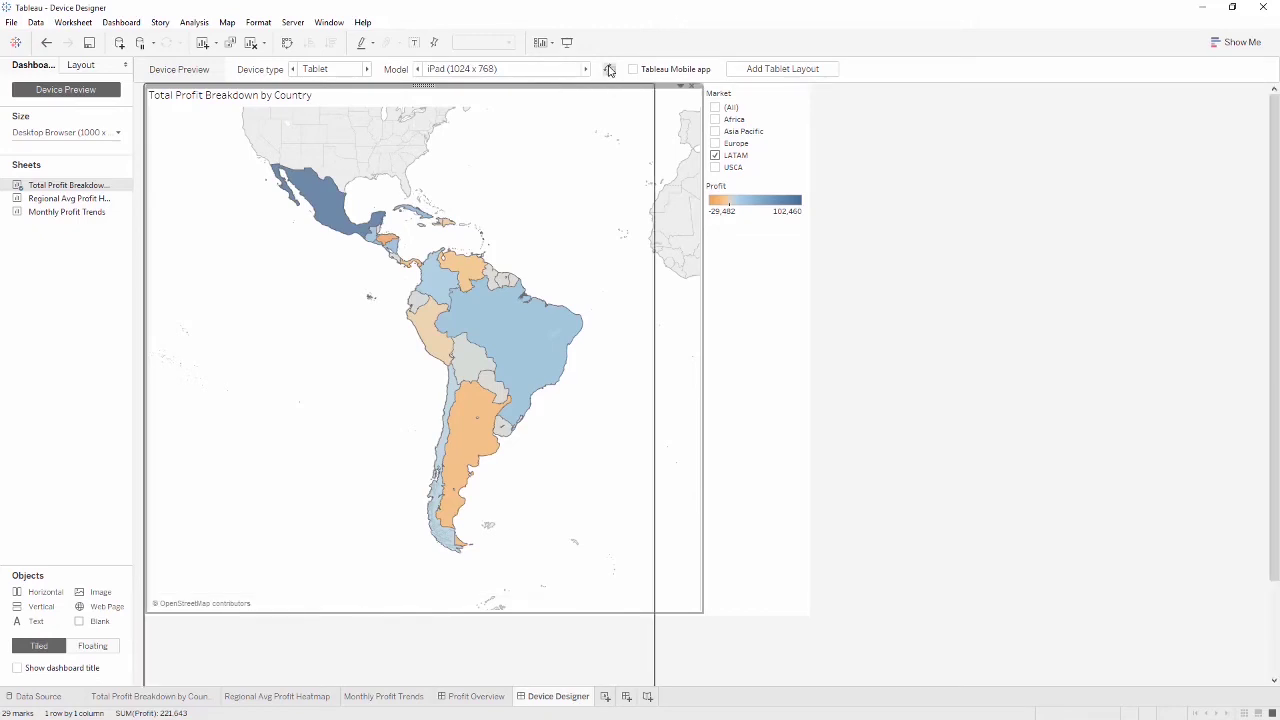
click(609, 70)
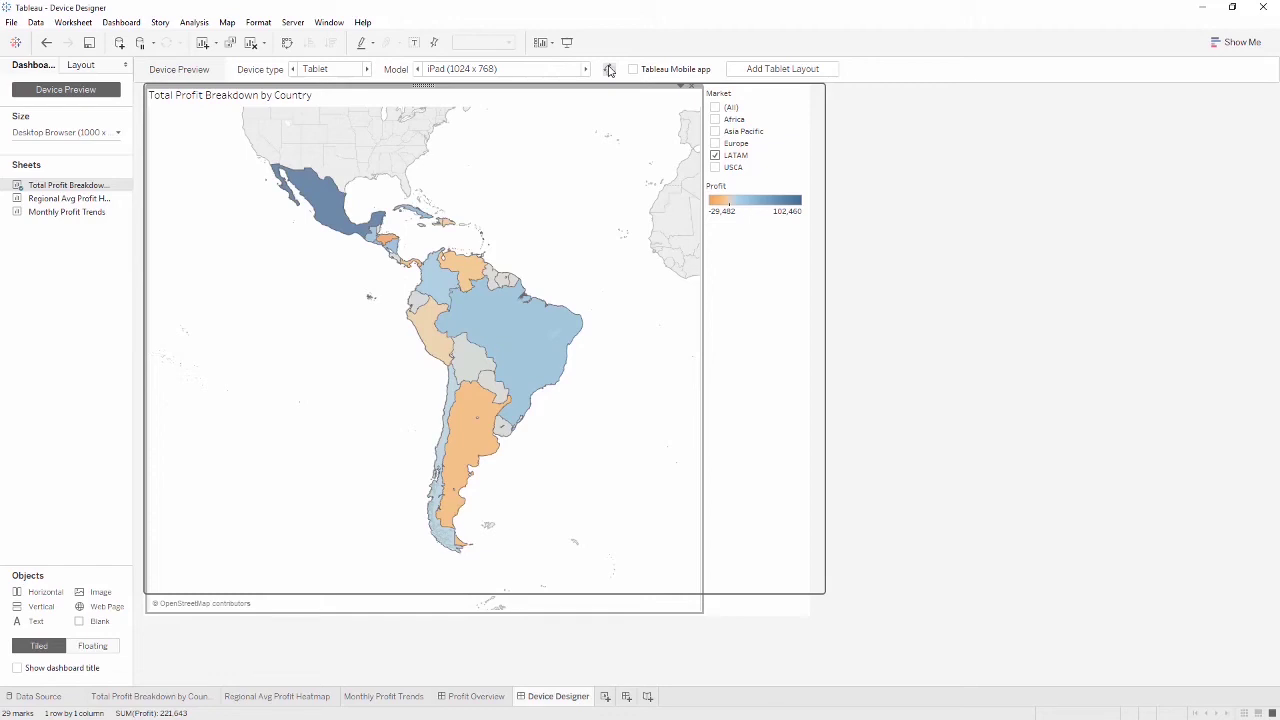
- Add a Tablet layout sized Fit all, after briefly trying Fit width
click(741, 70)
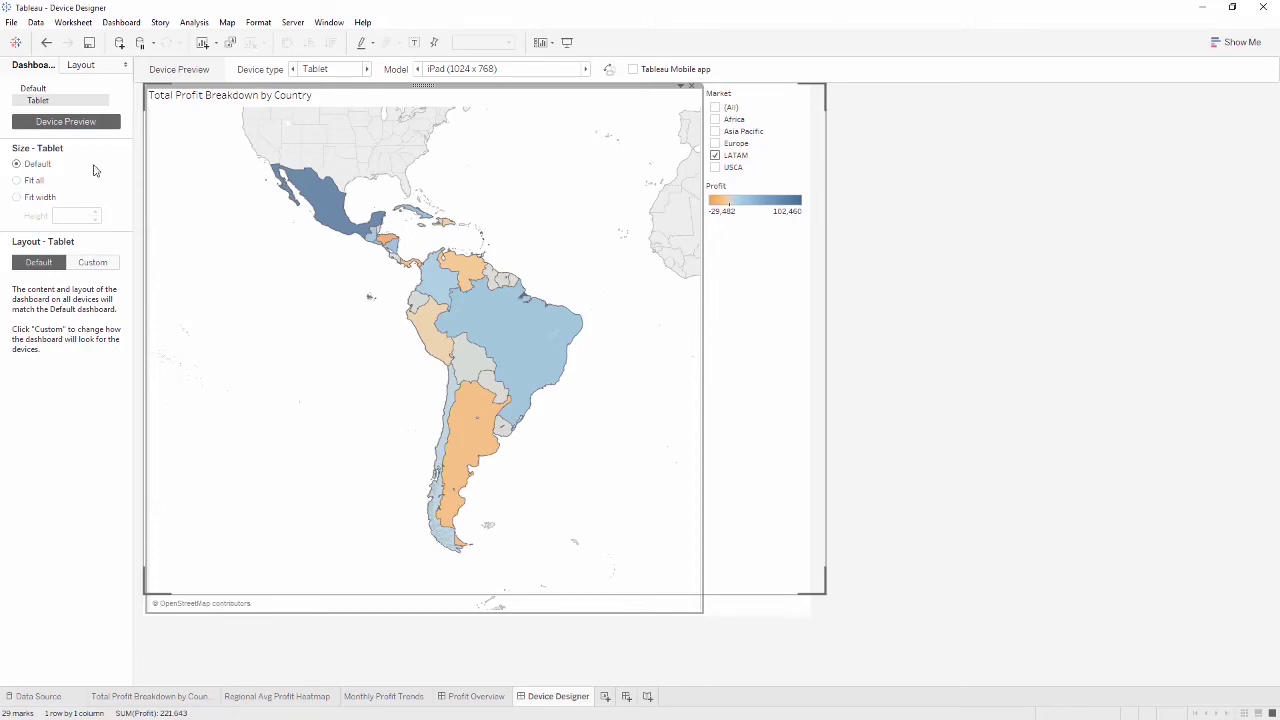
click(17, 180)
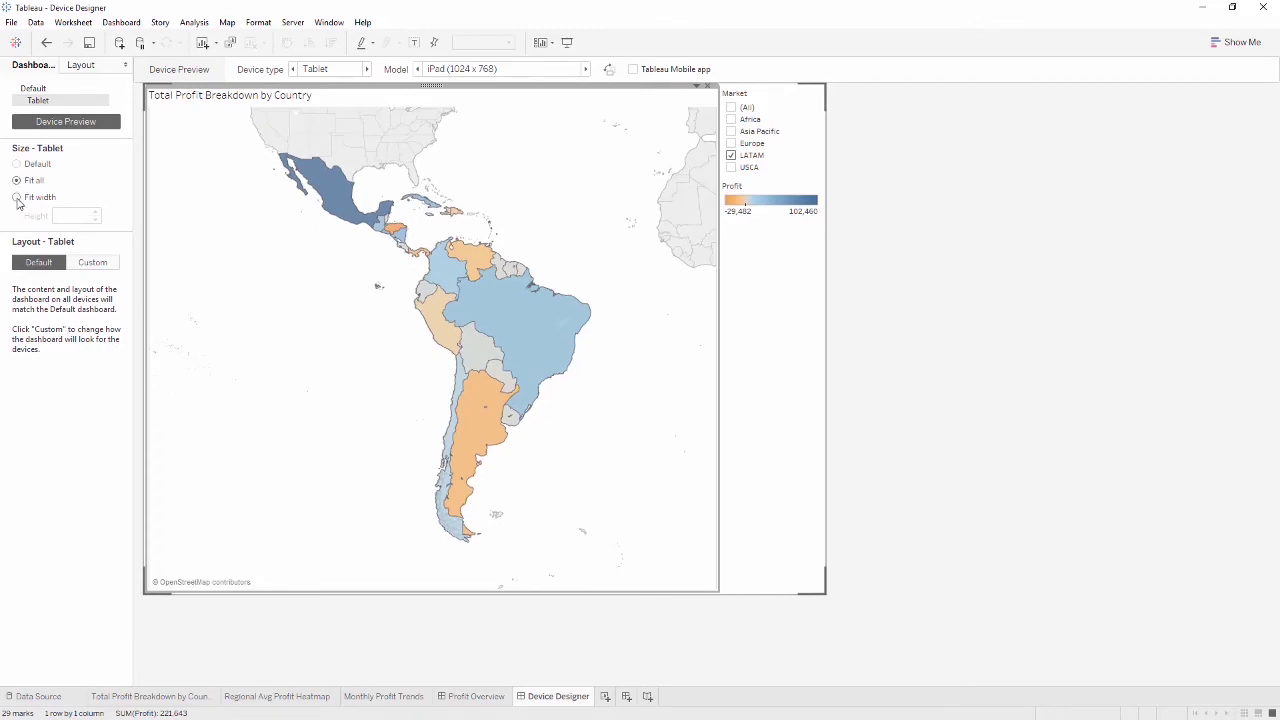
click(17, 197)
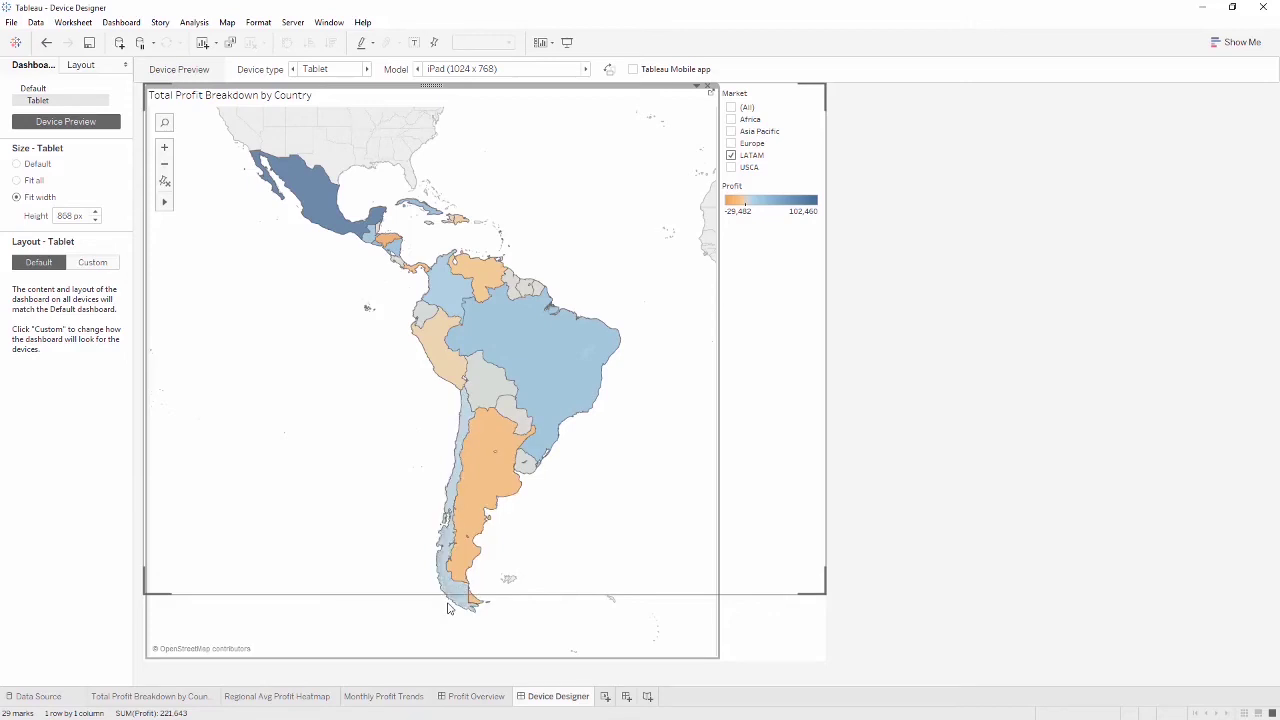
click(16, 181)
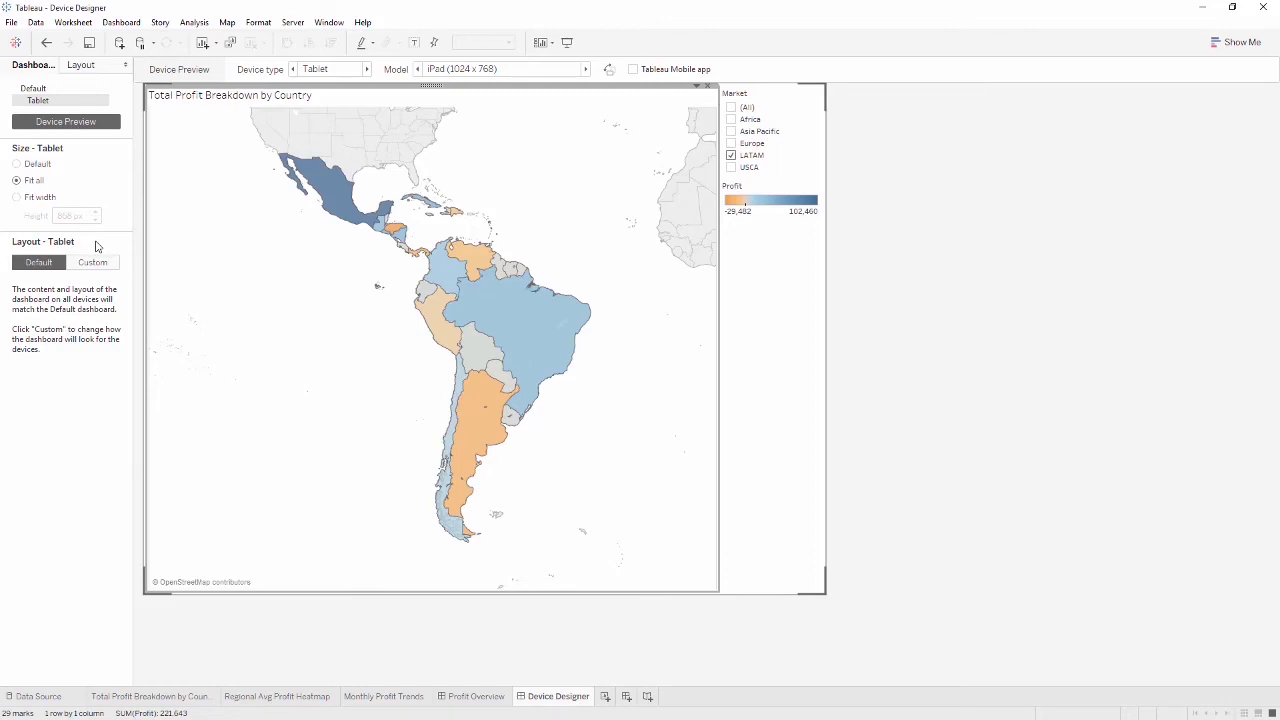
- Make the tablet layout Custom and remove the Profit legend from it
click(92, 263)
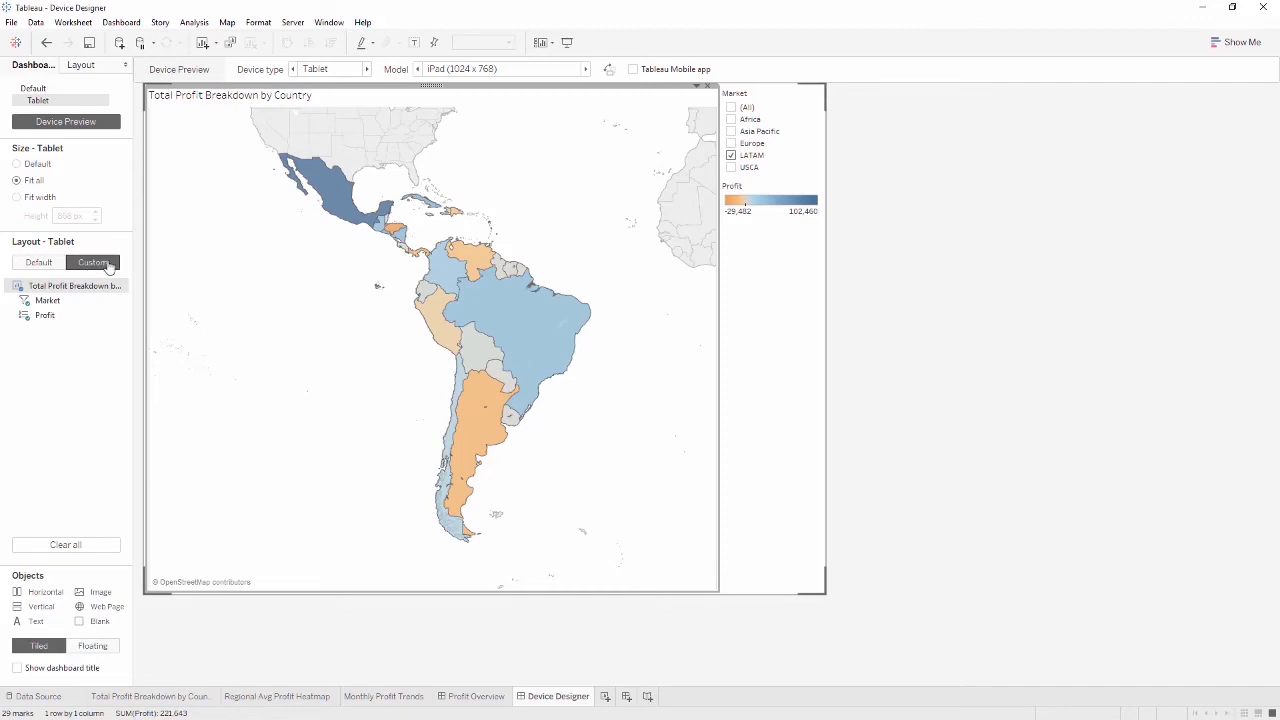
click(803, 190)
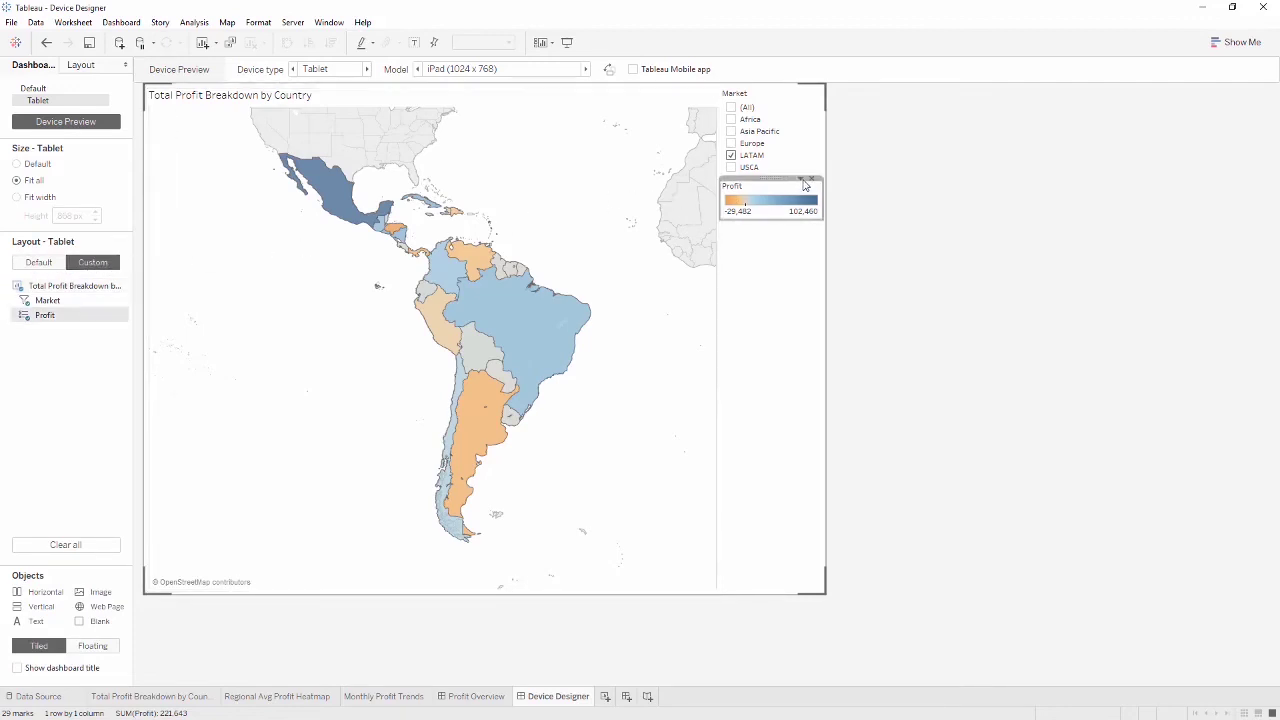
click(802, 180)
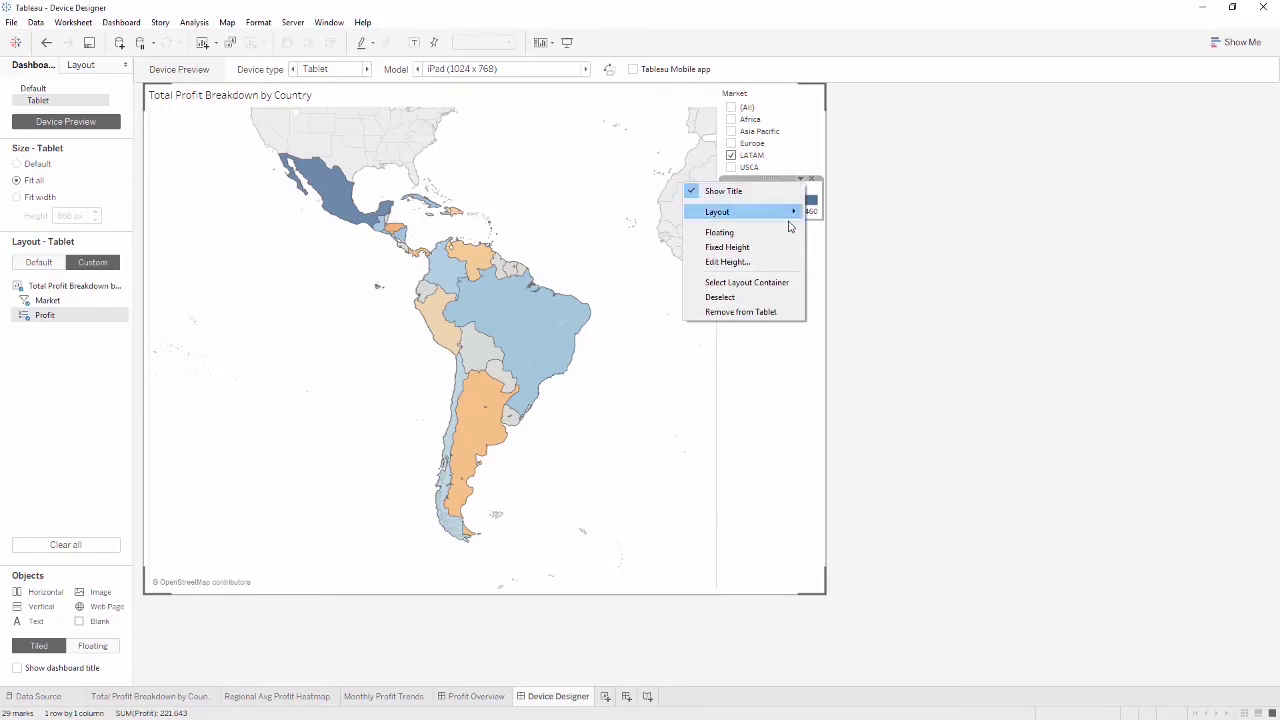
click(740, 312)
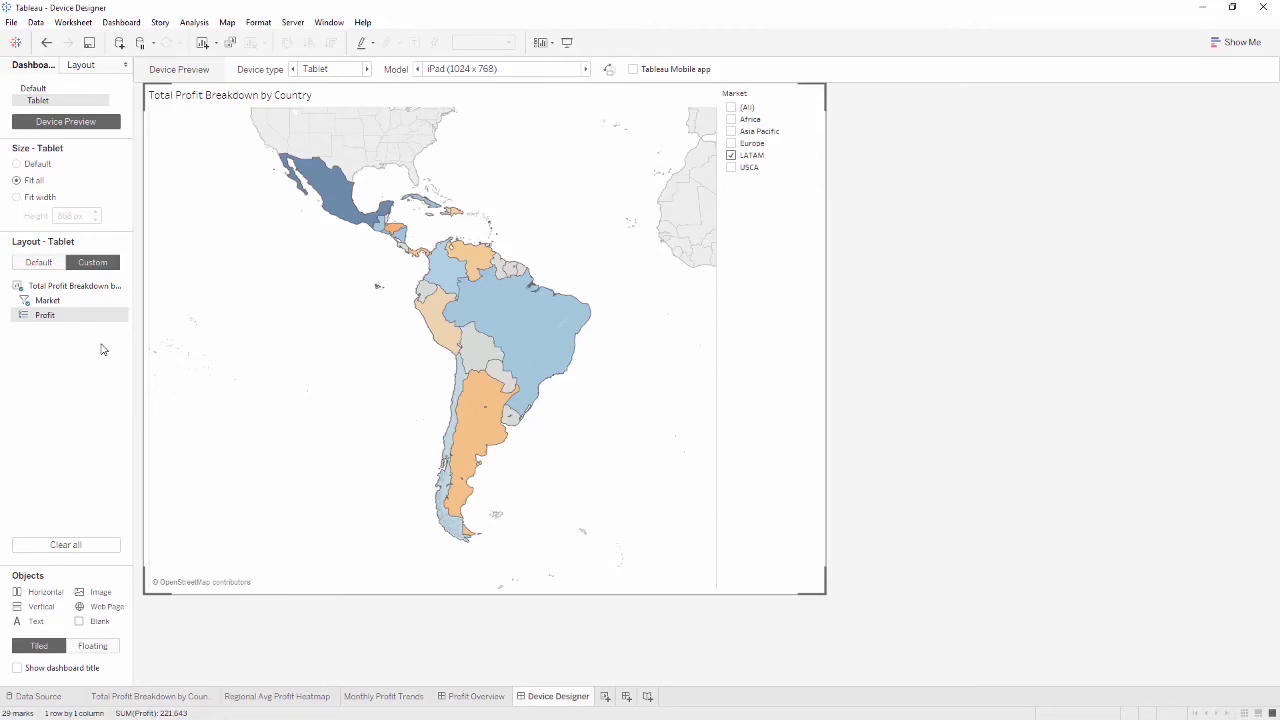
- Place Monthly Profit Trends above the map on the default dashboard, and reset the tablet layout to Default
click(72, 89)
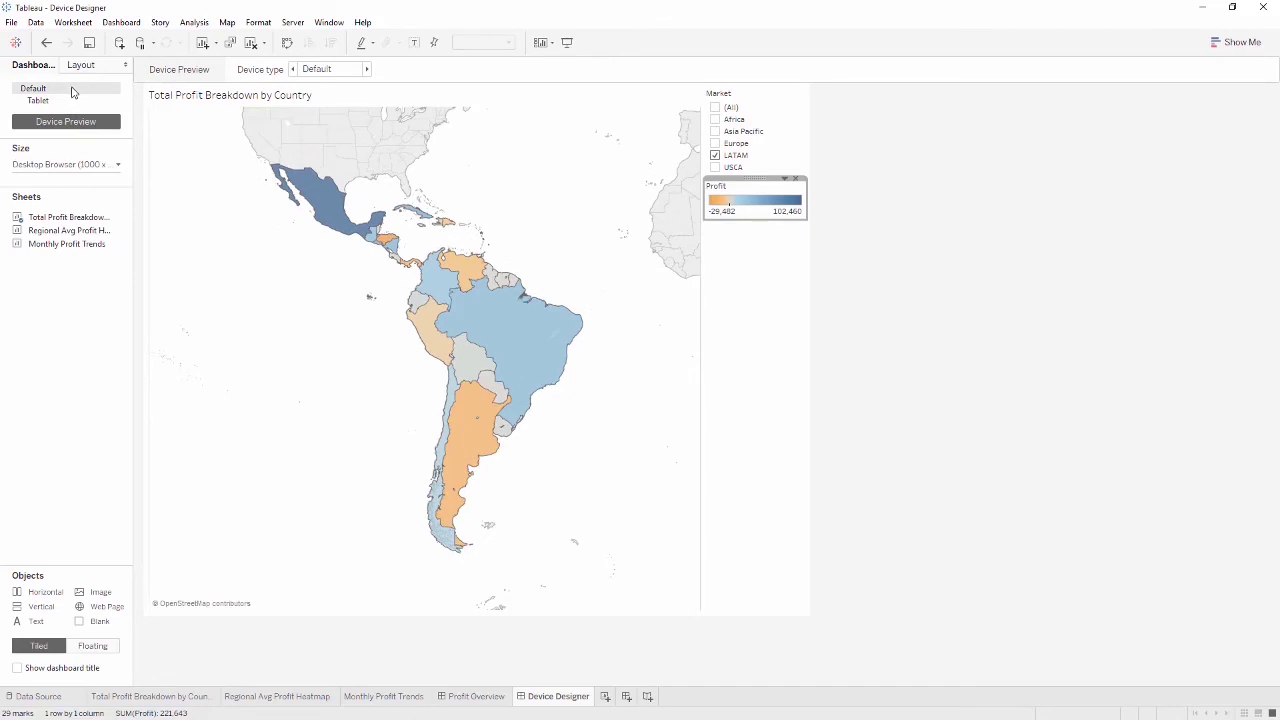
drag(44, 248, 306, 194)
click(66, 101)
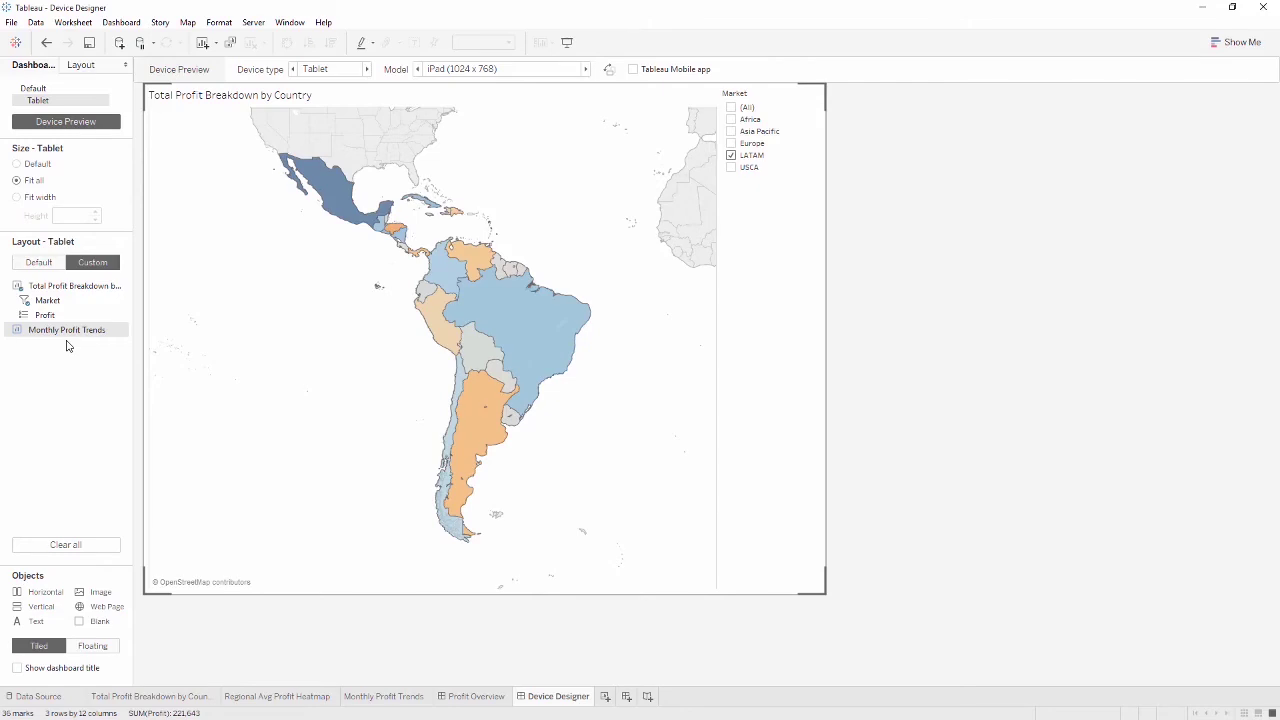
click(40, 262)
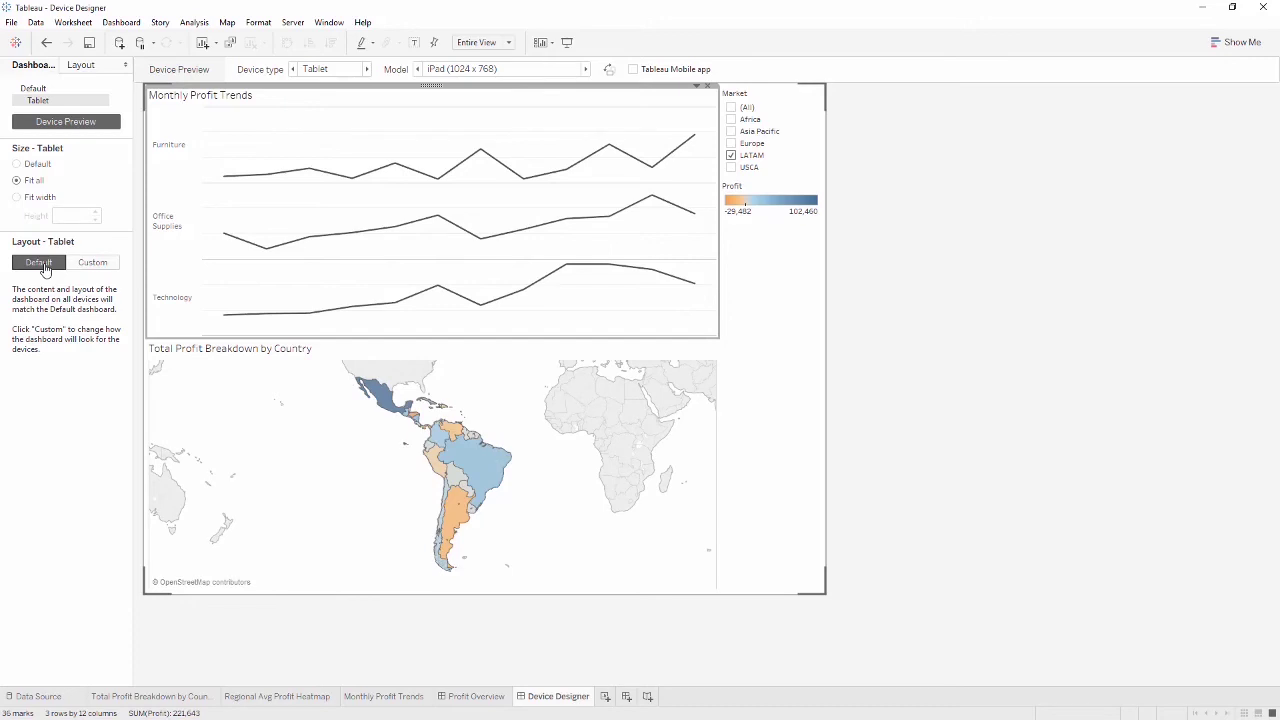
- Restore the custom tablet layout with Monthly Profit Trends, a top Market Multiple Values dropdown, and a slimmer trends chart
click(46, 43)
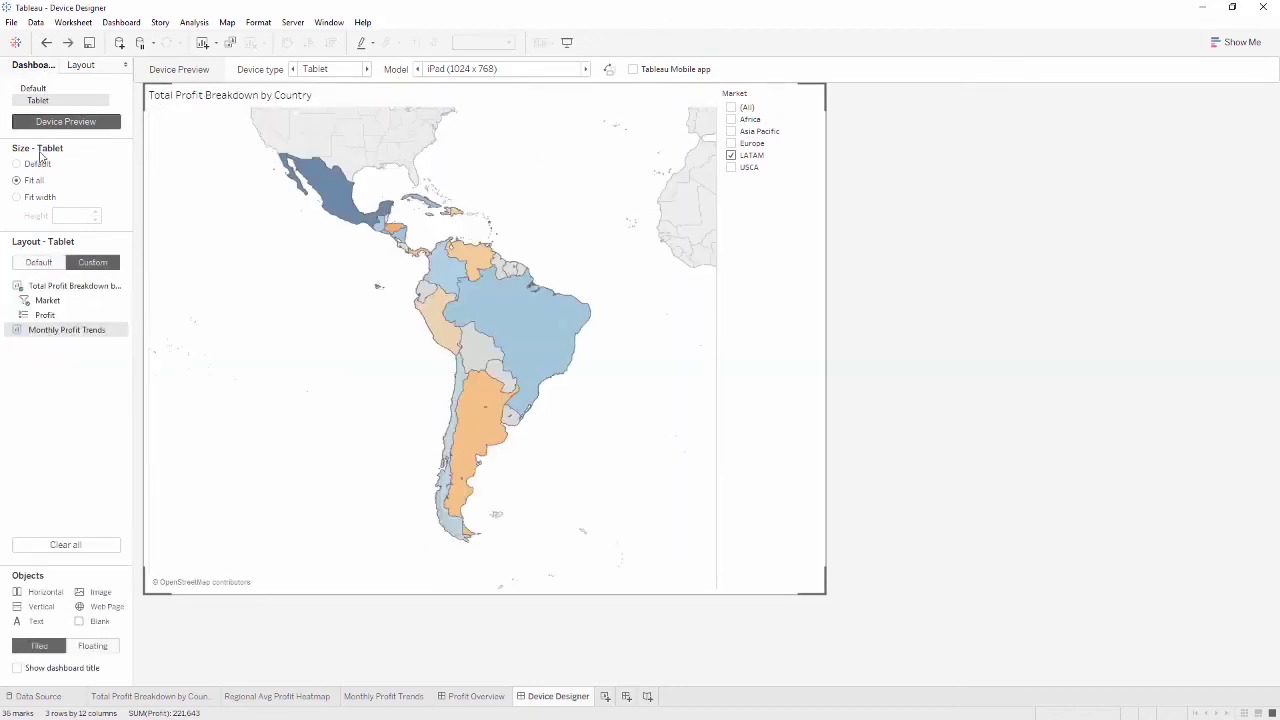
click(44, 330)
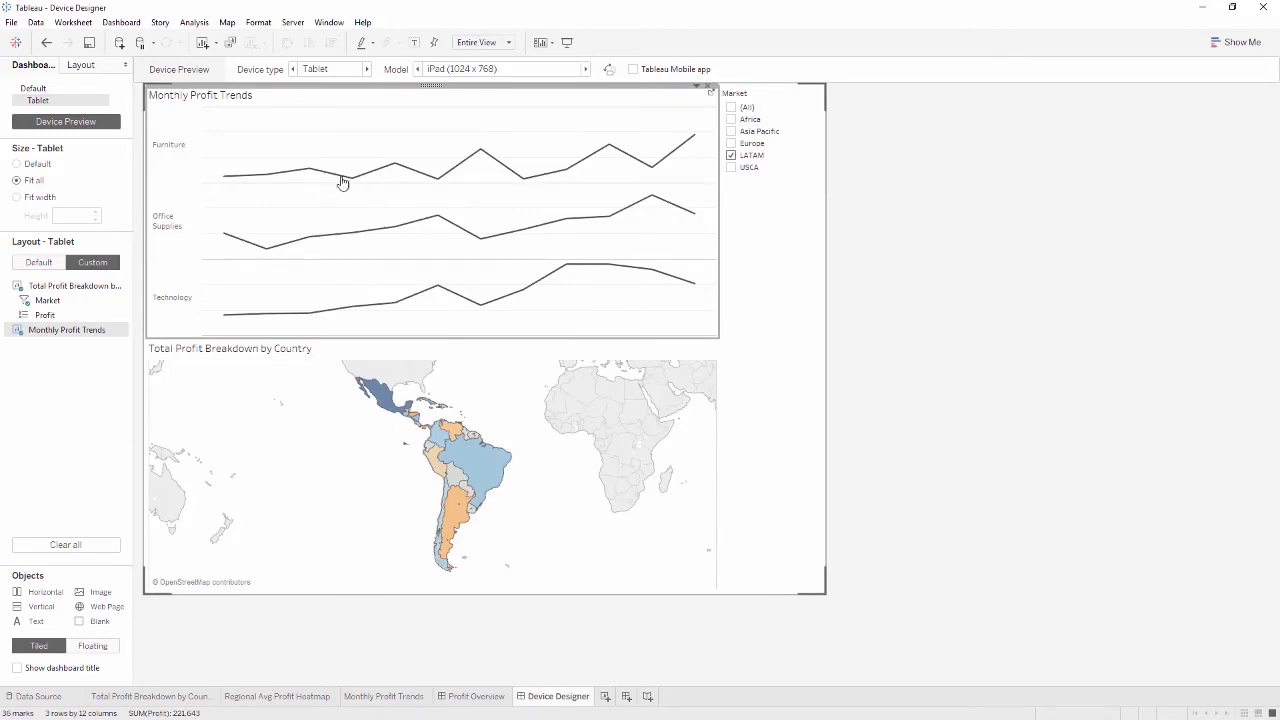
click(773, 106)
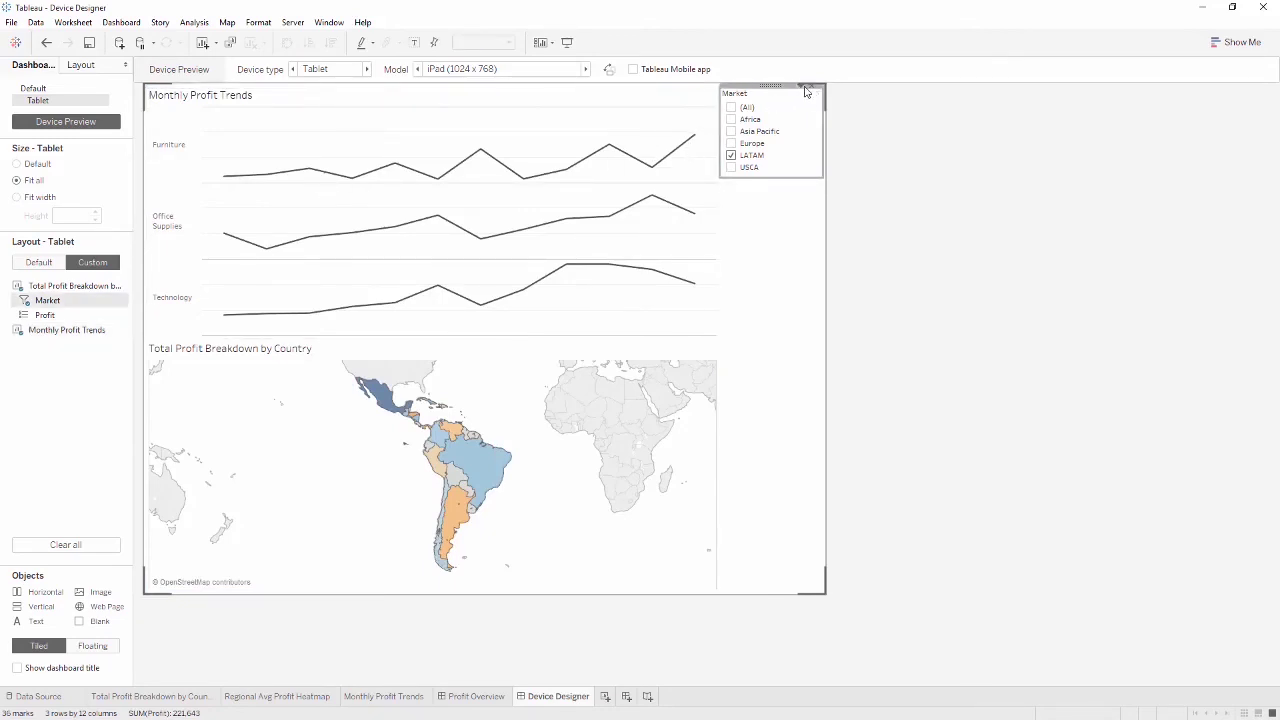
click(806, 90)
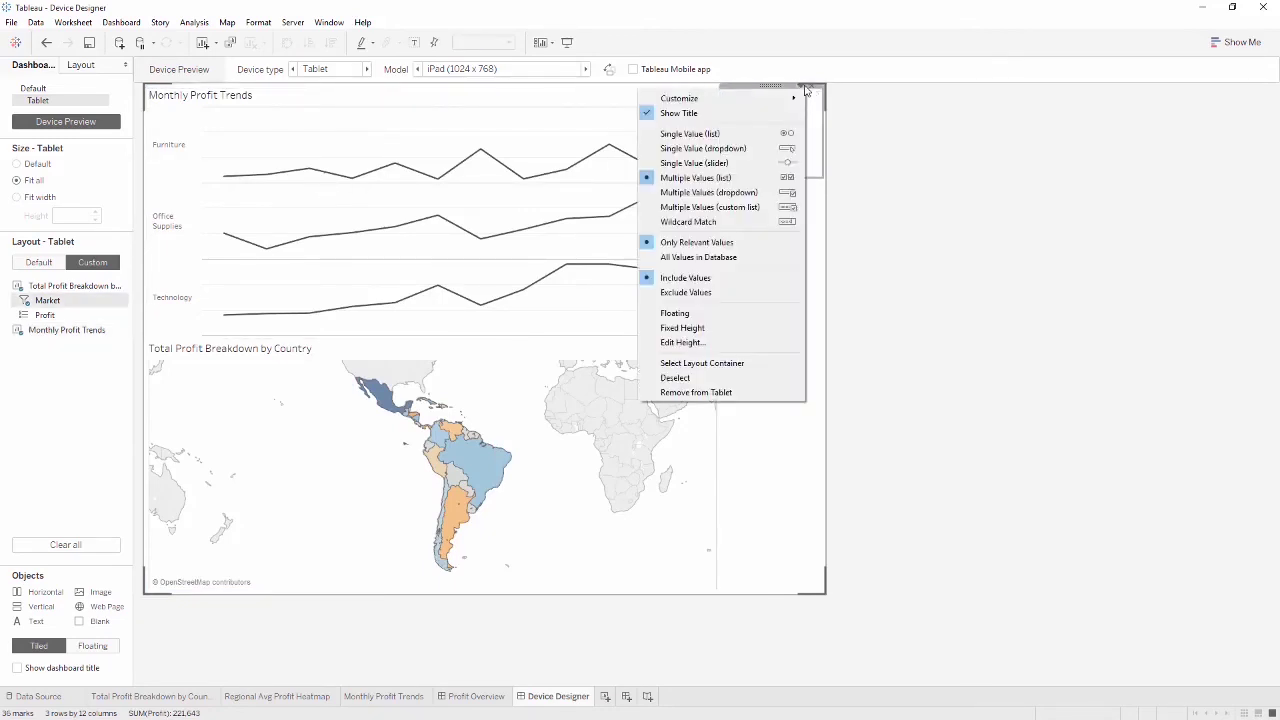
click(751, 192)
drag(769, 86, 657, 98)
drag(542, 338, 541, 231)
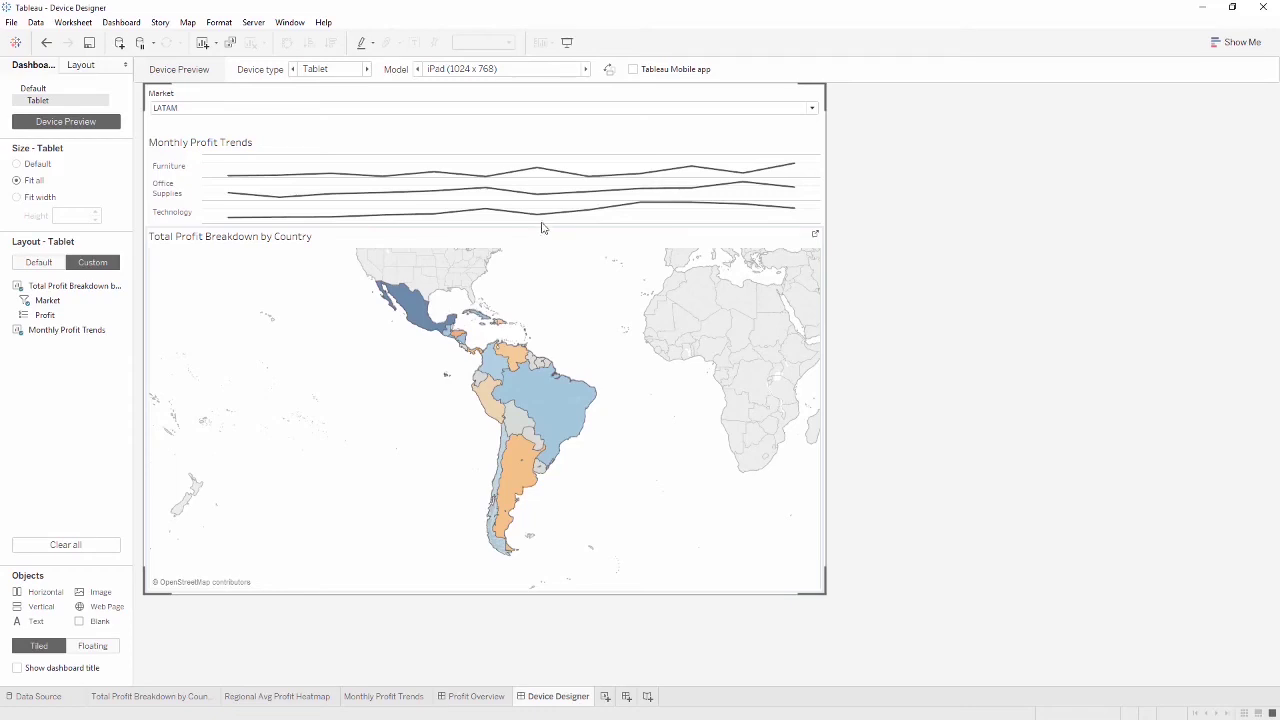
- Preview the layout on iPad Mini, Amazon Kindle Fire HD and Google Nexus 7, then a Generic Phone
click(585, 69)
click(585, 69)
click(586, 71)
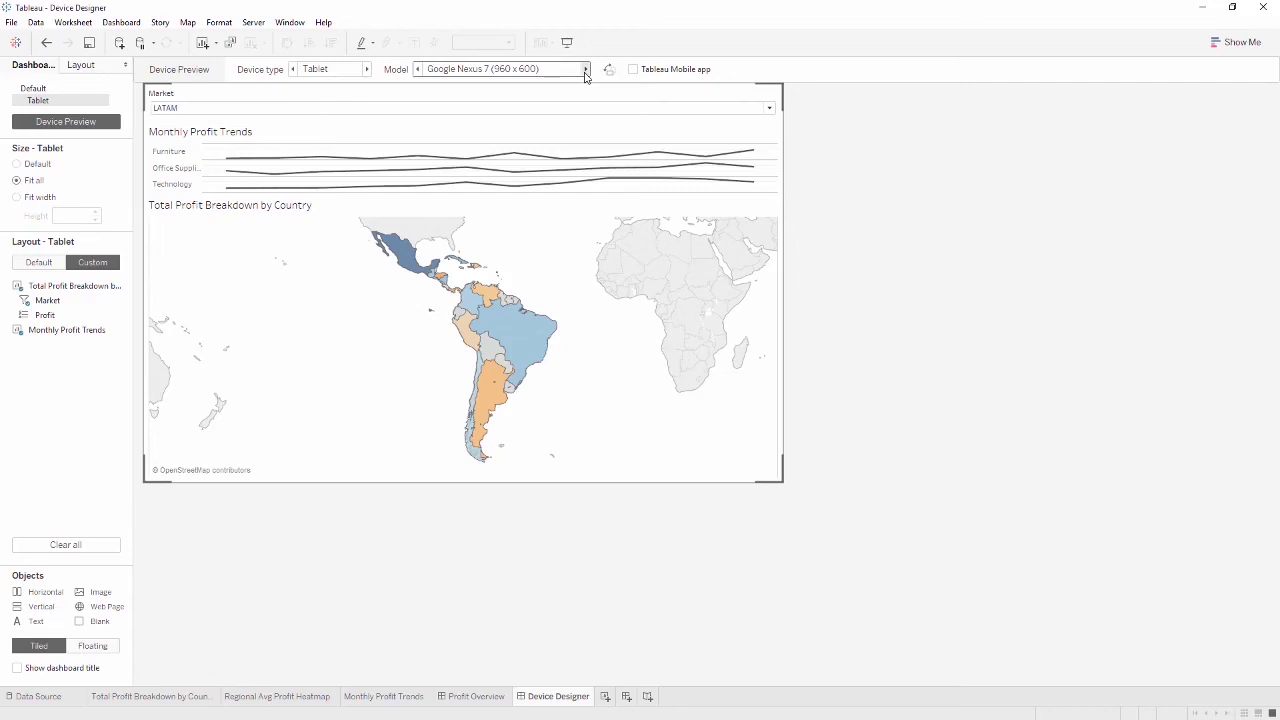
click(367, 71)
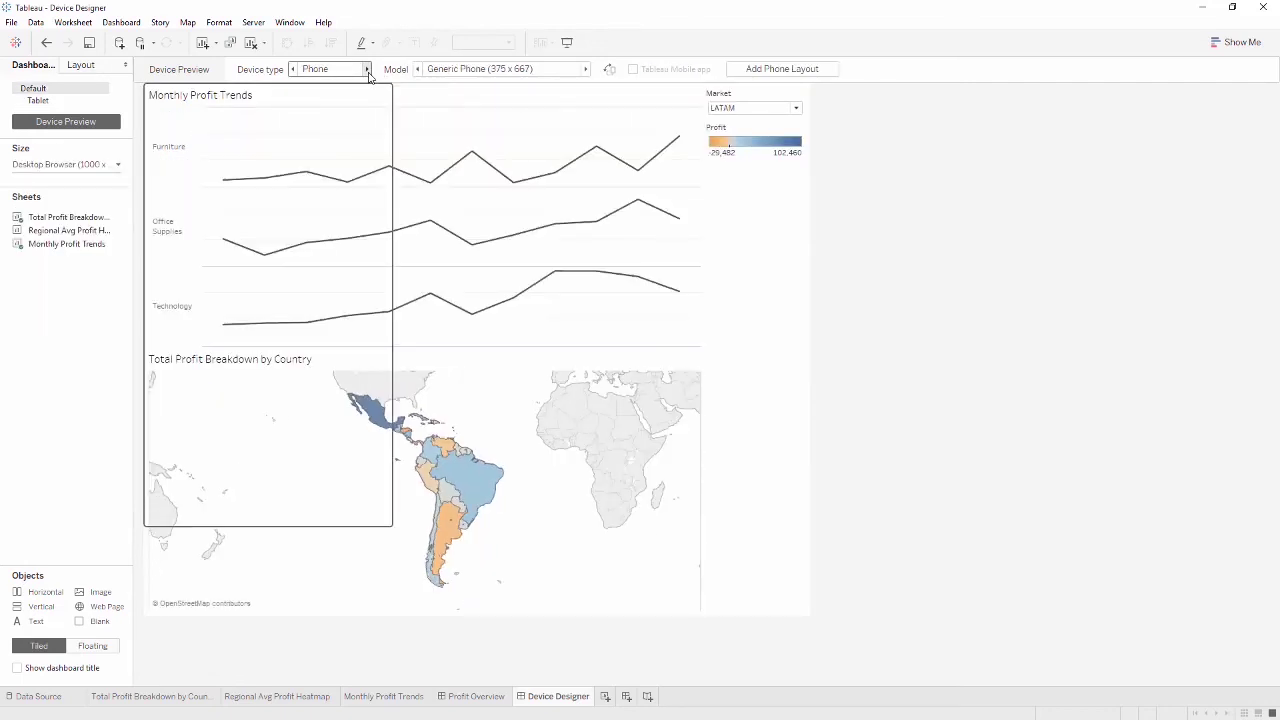
- Add a Phone layout fitted to width and make it Custom
click(744, 70)
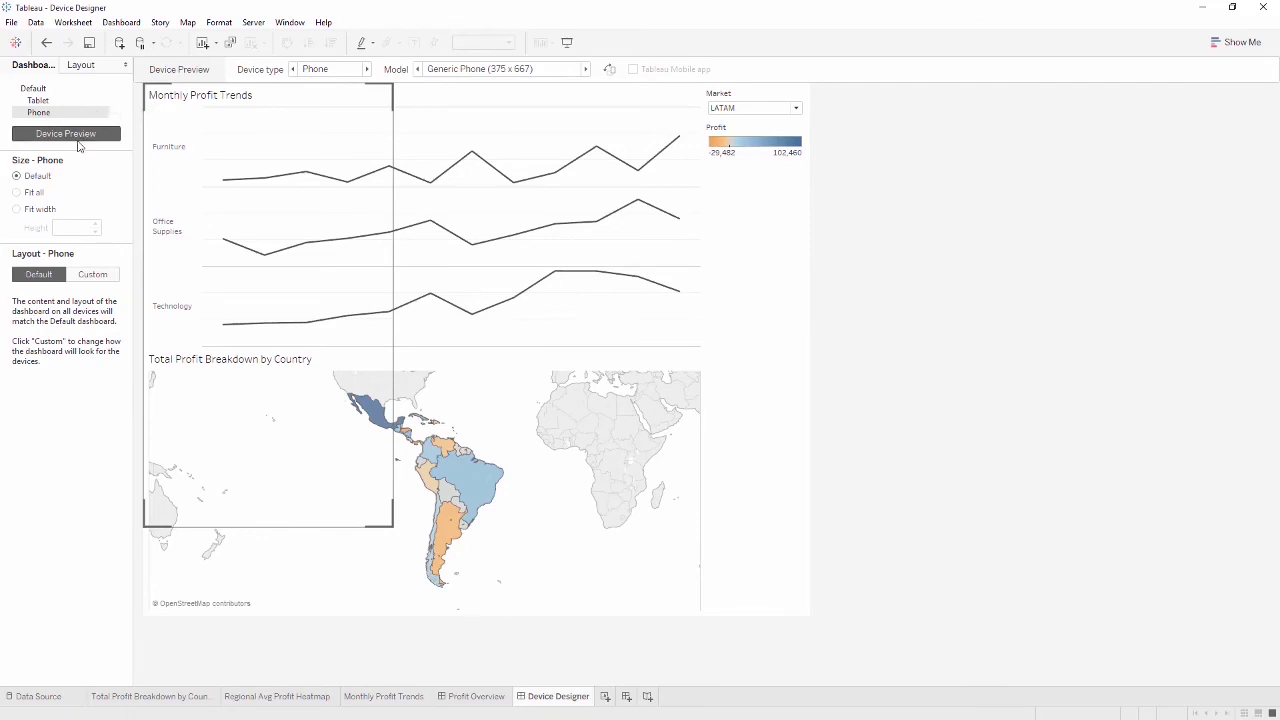
click(20, 208)
click(92, 276)
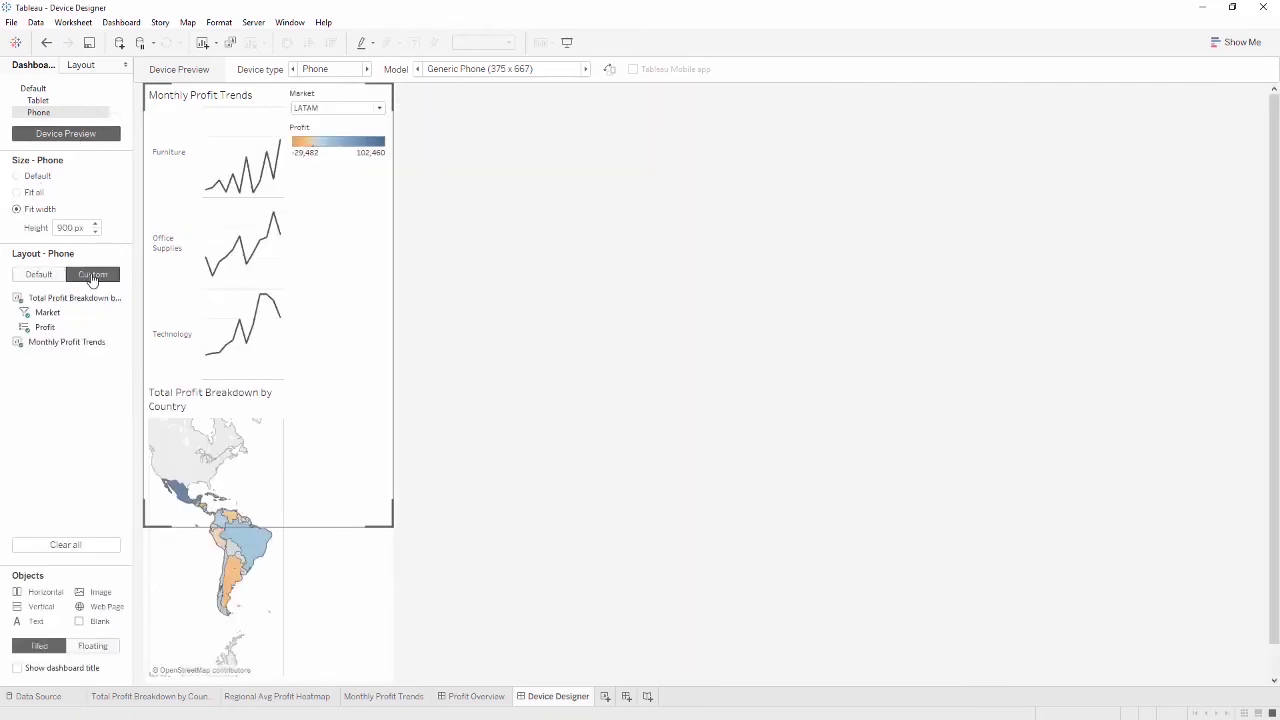
- Remove Monthly Profit Trends from the phone layout and move the map below the filter and legend
click(168, 118)
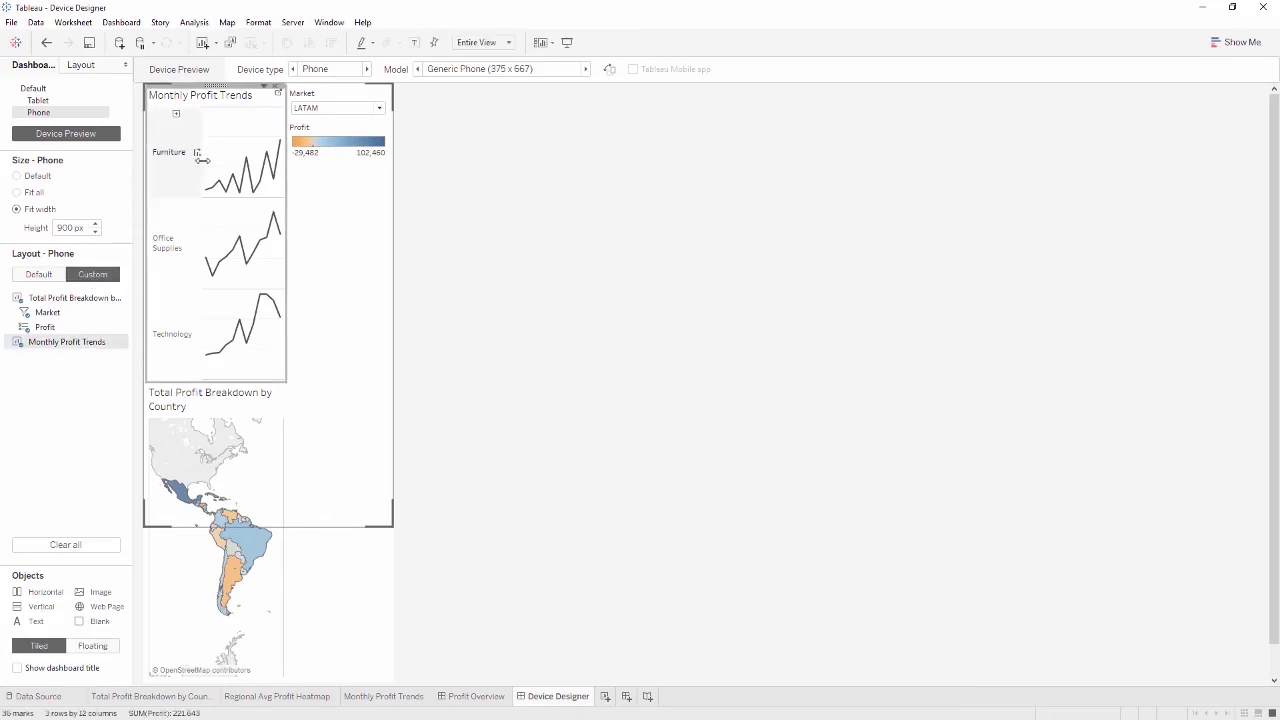
click(276, 90)
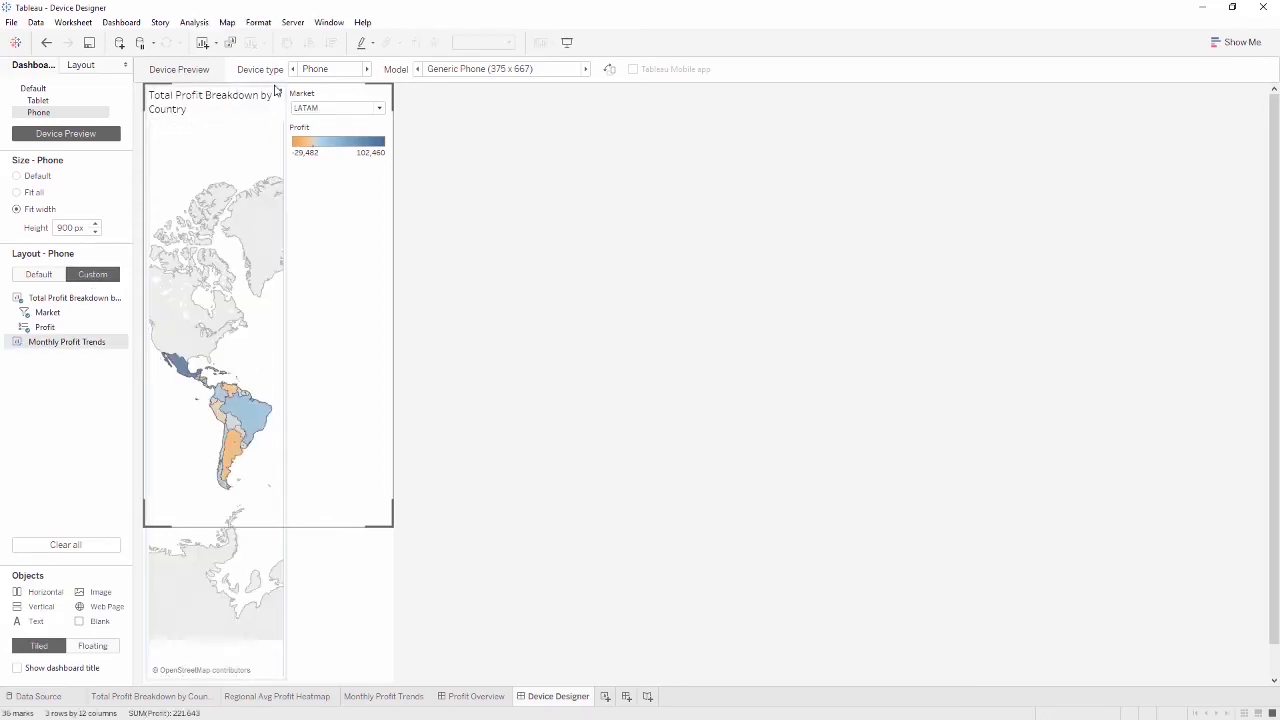
click(239, 118)
drag(216, 90, 315, 470)
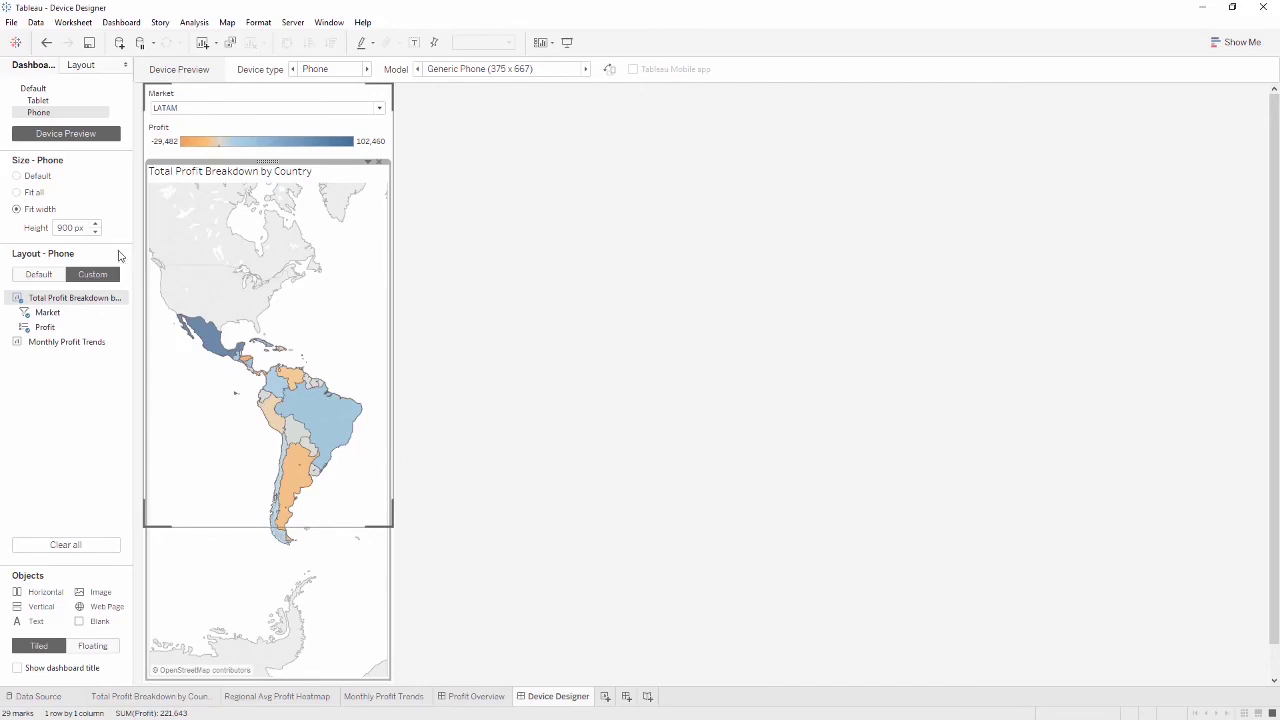
- Set the phone layout height to 700 px and go back to the Default dashboard
click(95, 231)
click(95, 231)
click(95, 231)
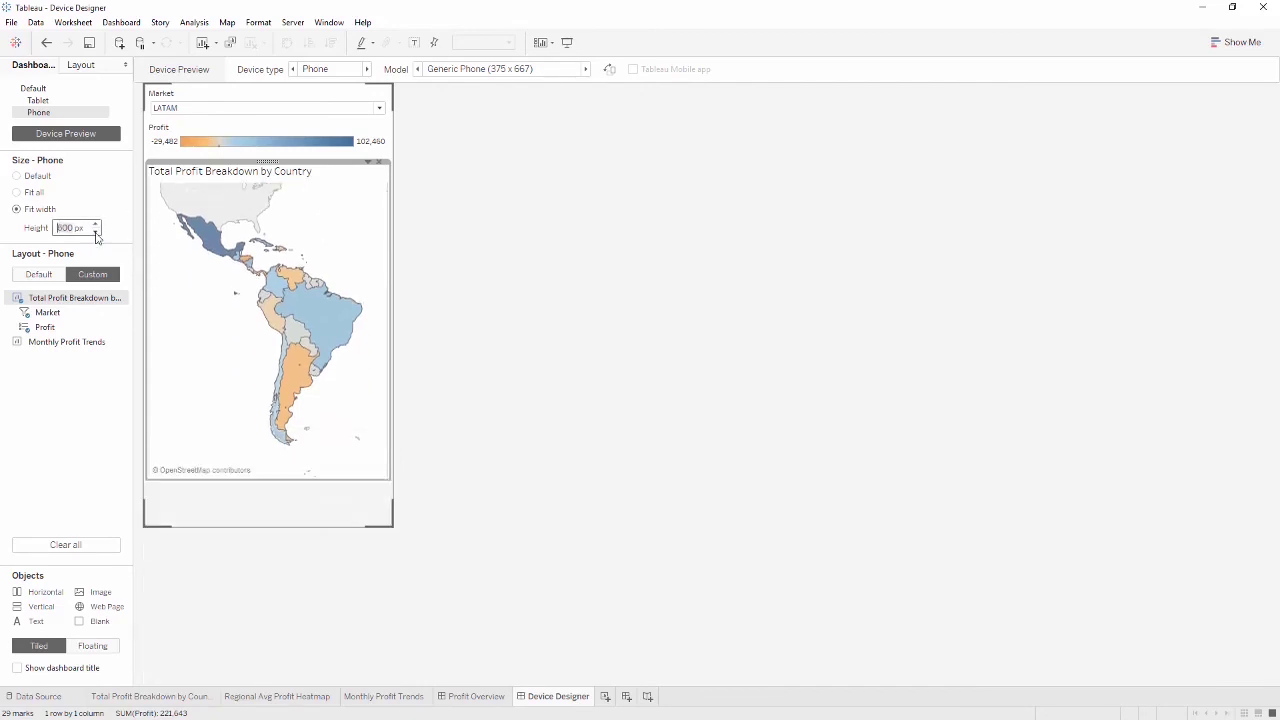
click(96, 224)
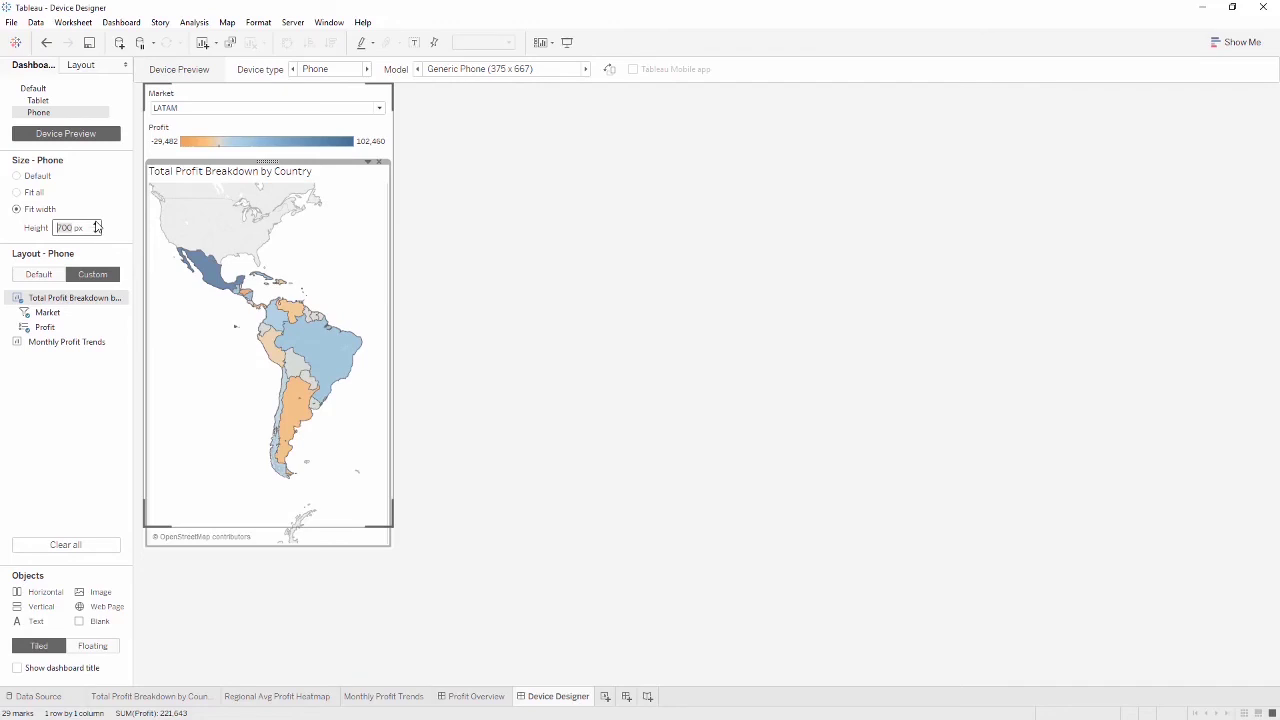
click(84, 92)
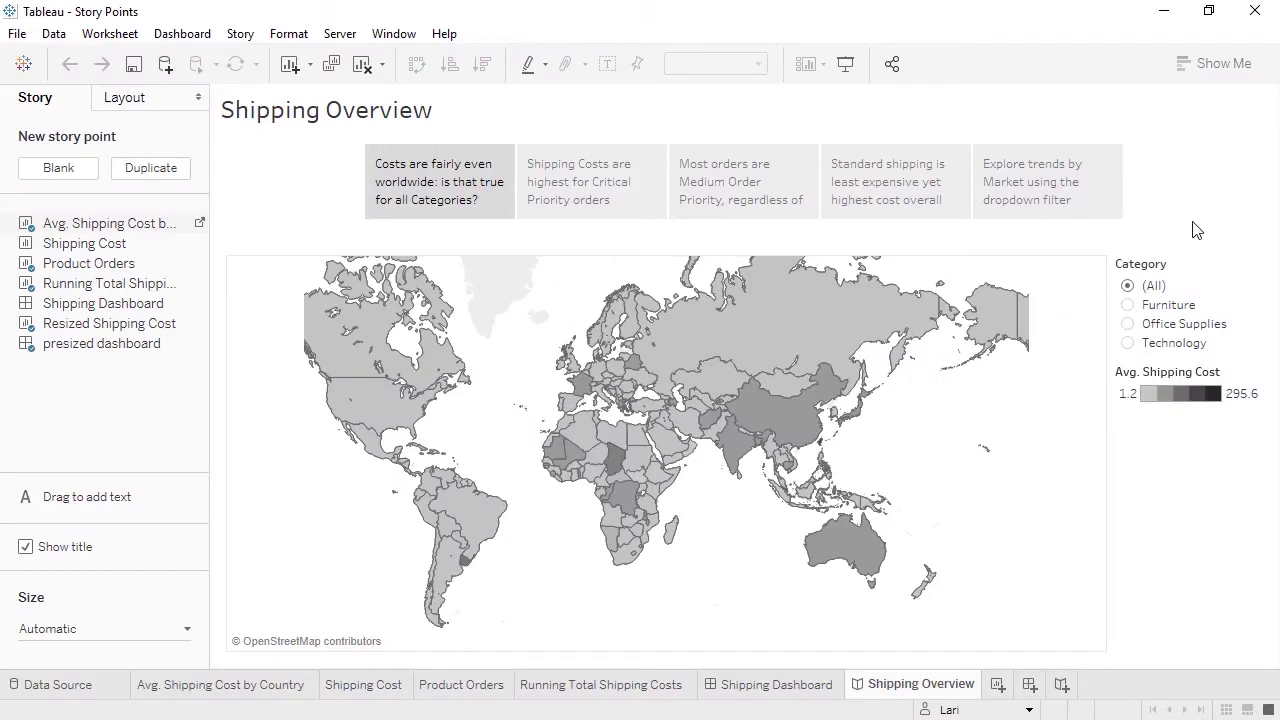
- Toggle the Furniture and Office Supplies map filters, then step through the Critical, Medium priority and standard shipping points
click(1129, 306)
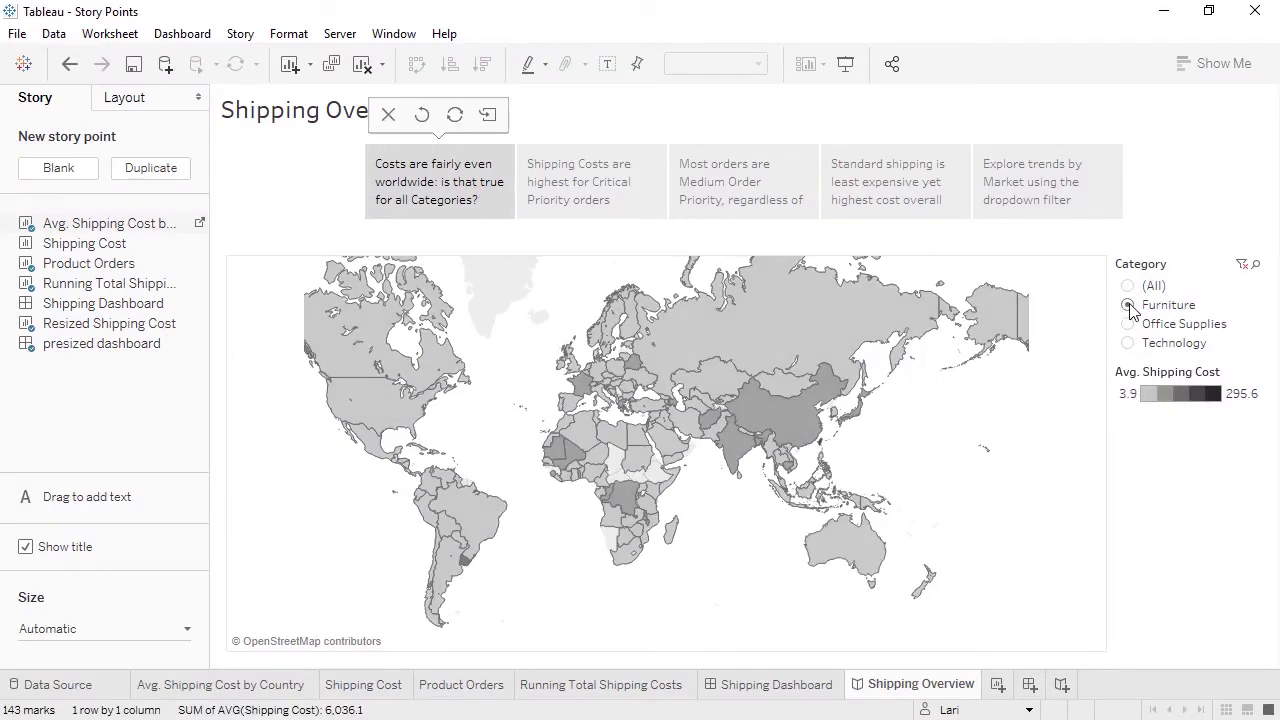
click(1128, 324)
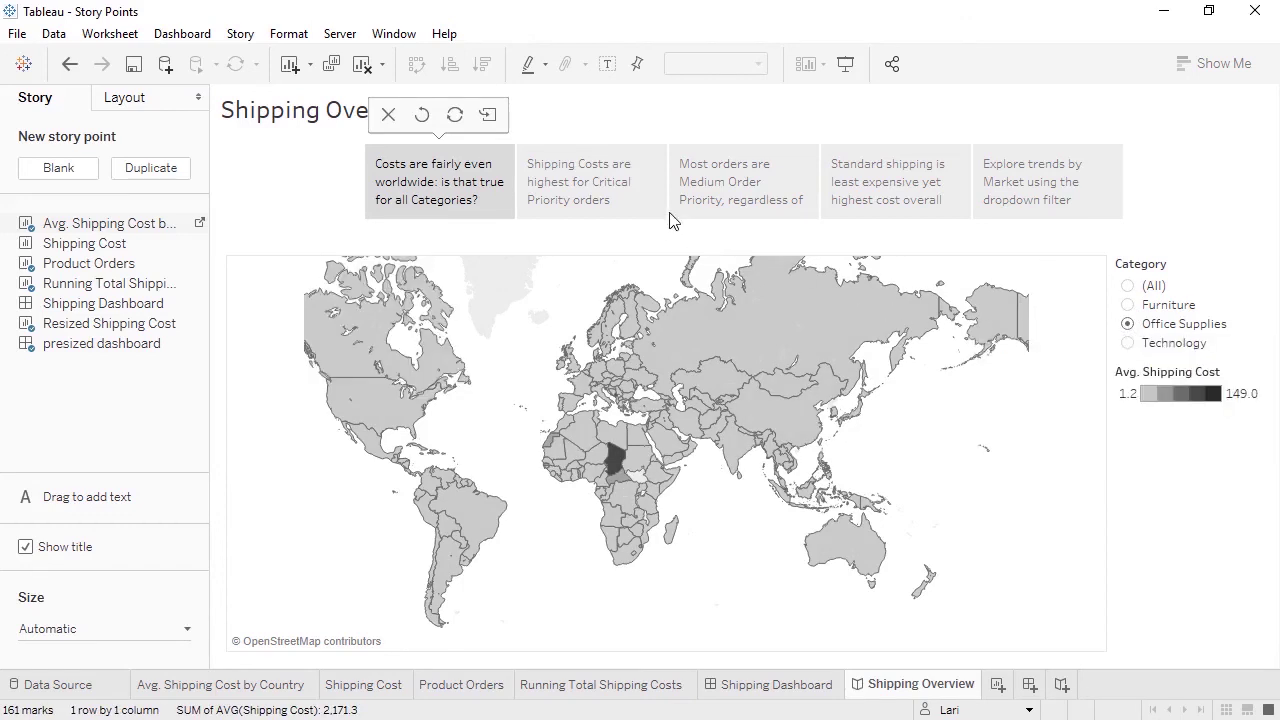
click(618, 198)
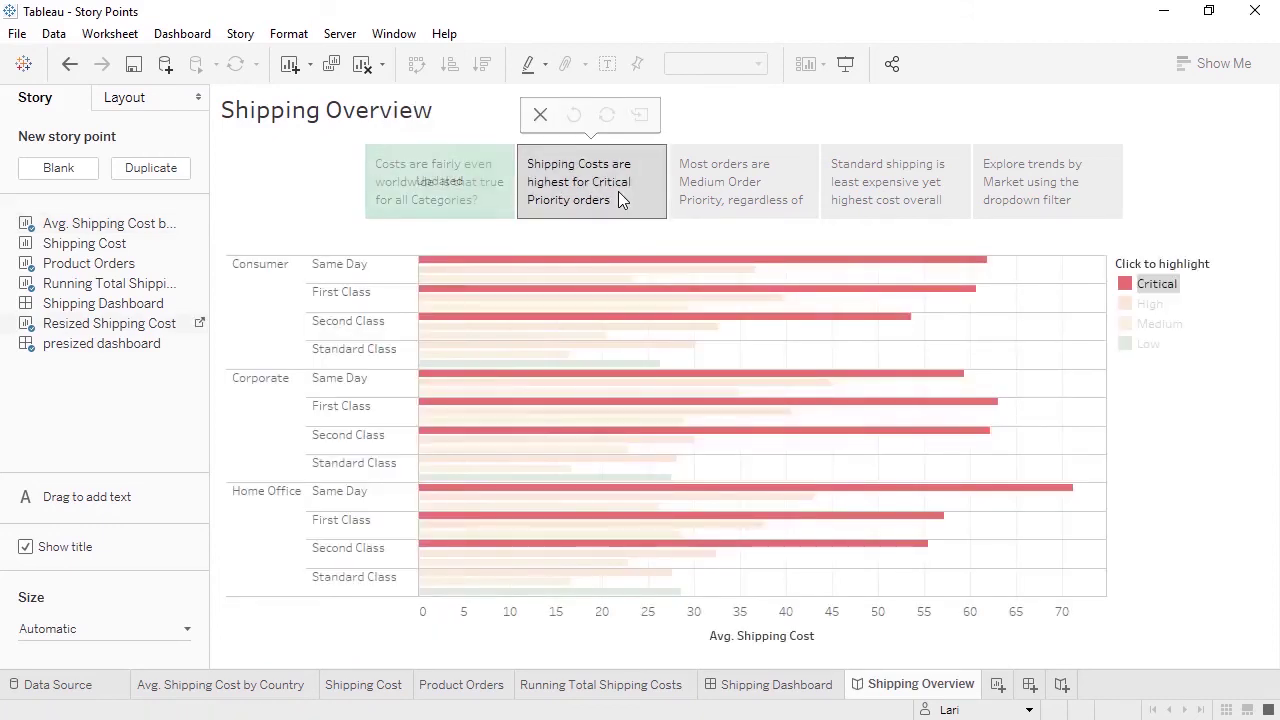
click(750, 193)
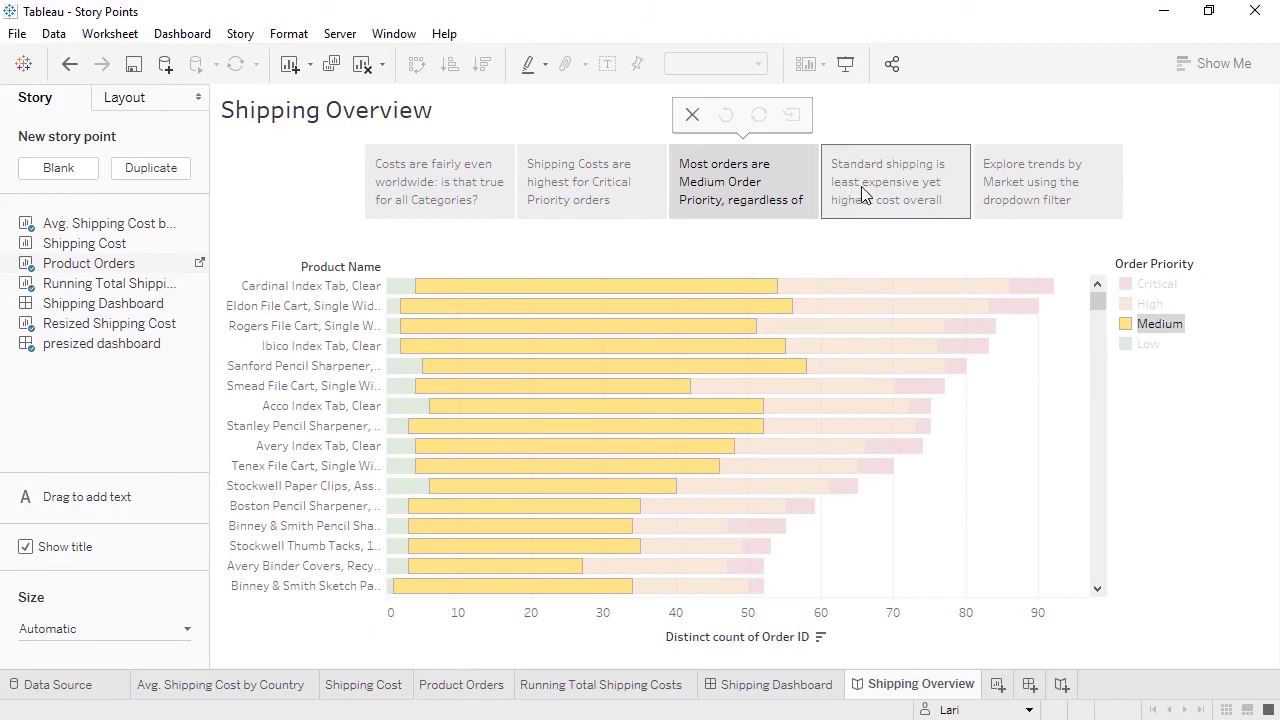
click(864, 186)
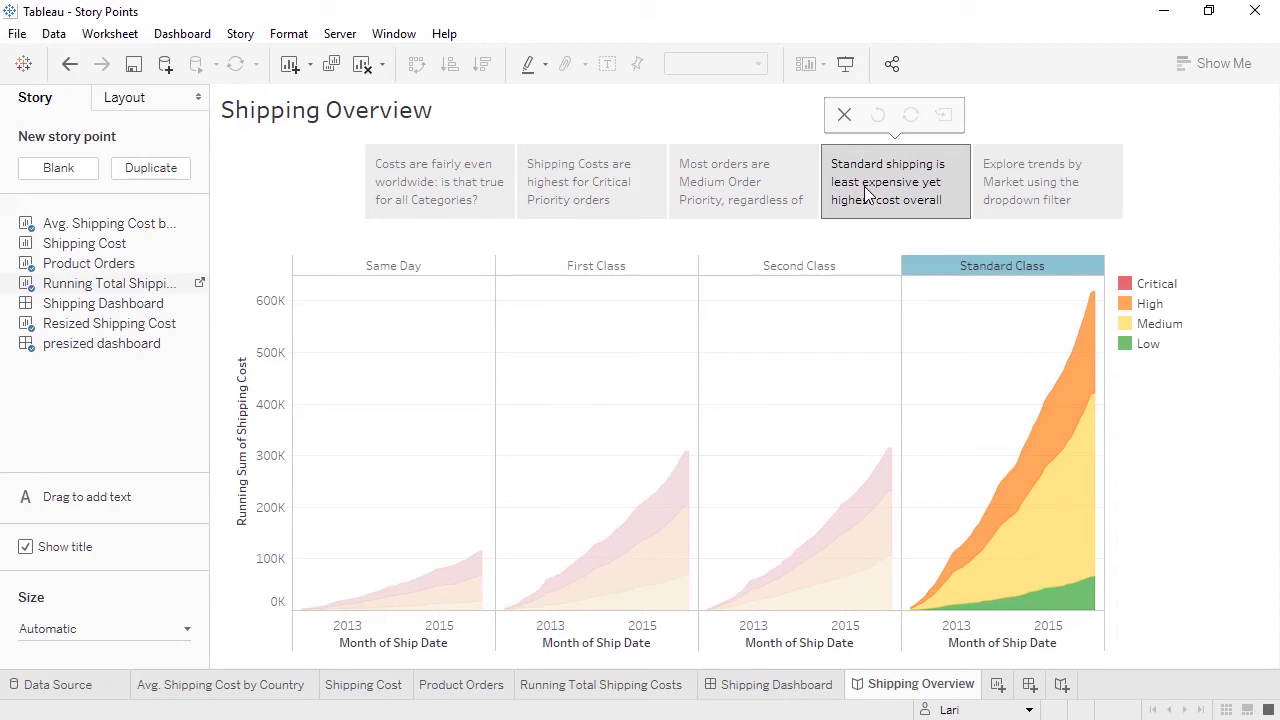
- Create a new story, Story 2, and switch its size from Fixed to Automatic
click(1061, 686)
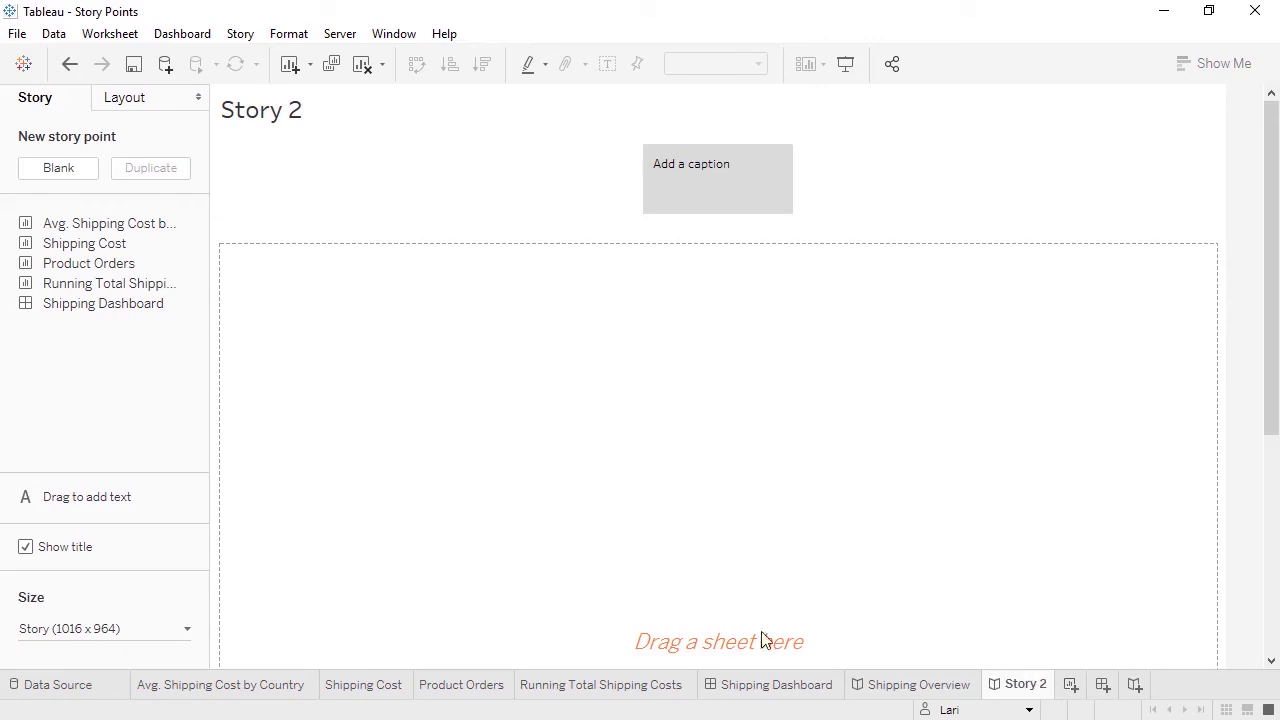
click(187, 636)
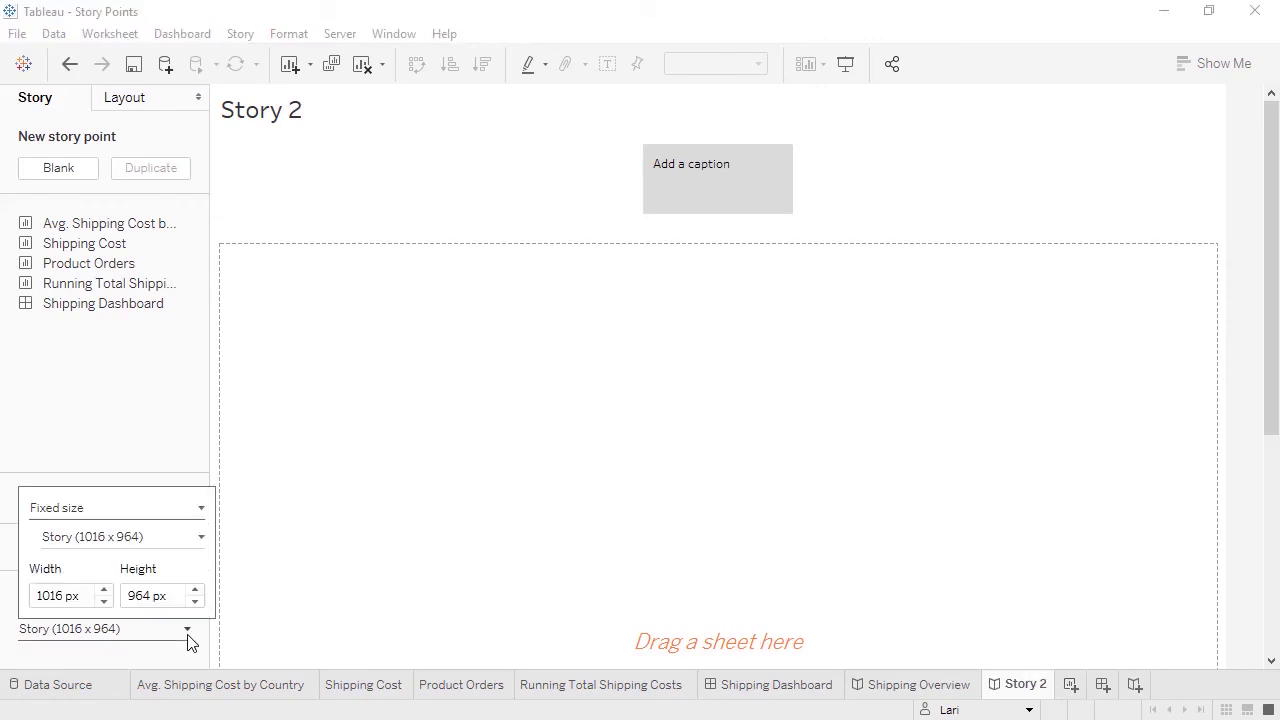
click(200, 508)
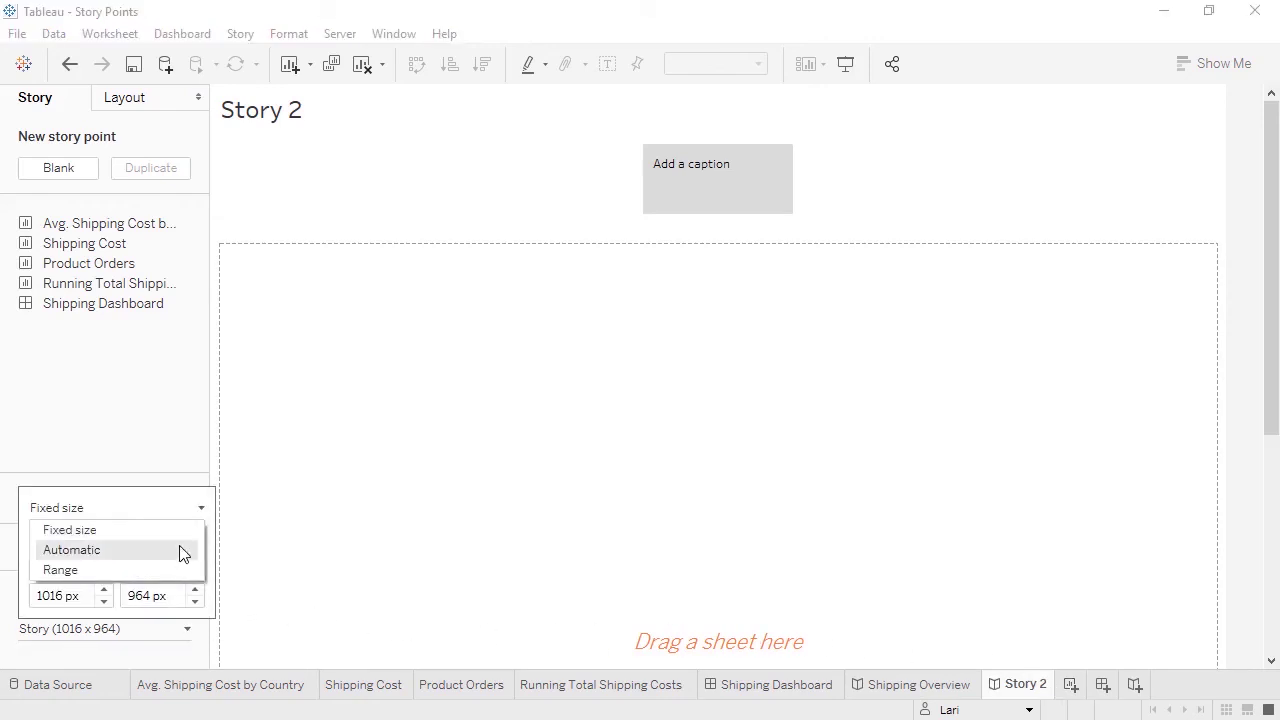
click(181, 551)
click(171, 435)
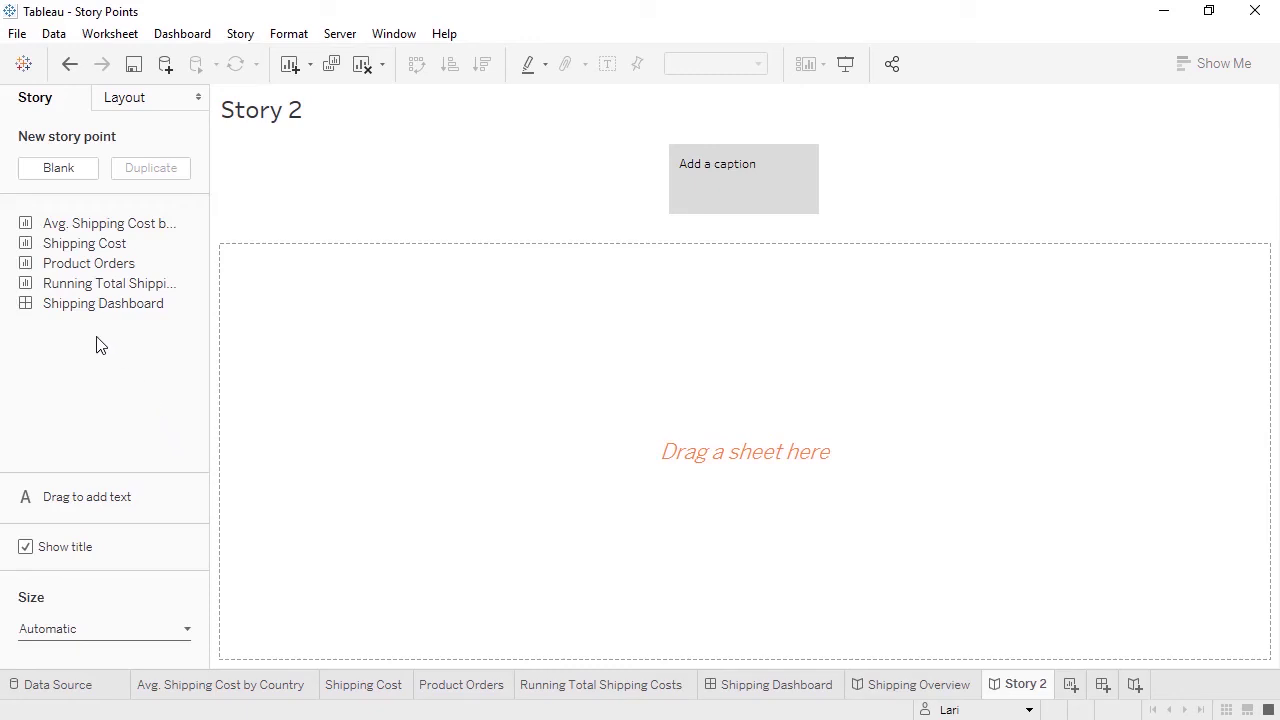
- Add the Avg. Shipping Cost by Country map, captioned 'Cost sare fairly even worldwide: is that true for all categories?', with a taller caption box
drag(106, 223, 426, 374)
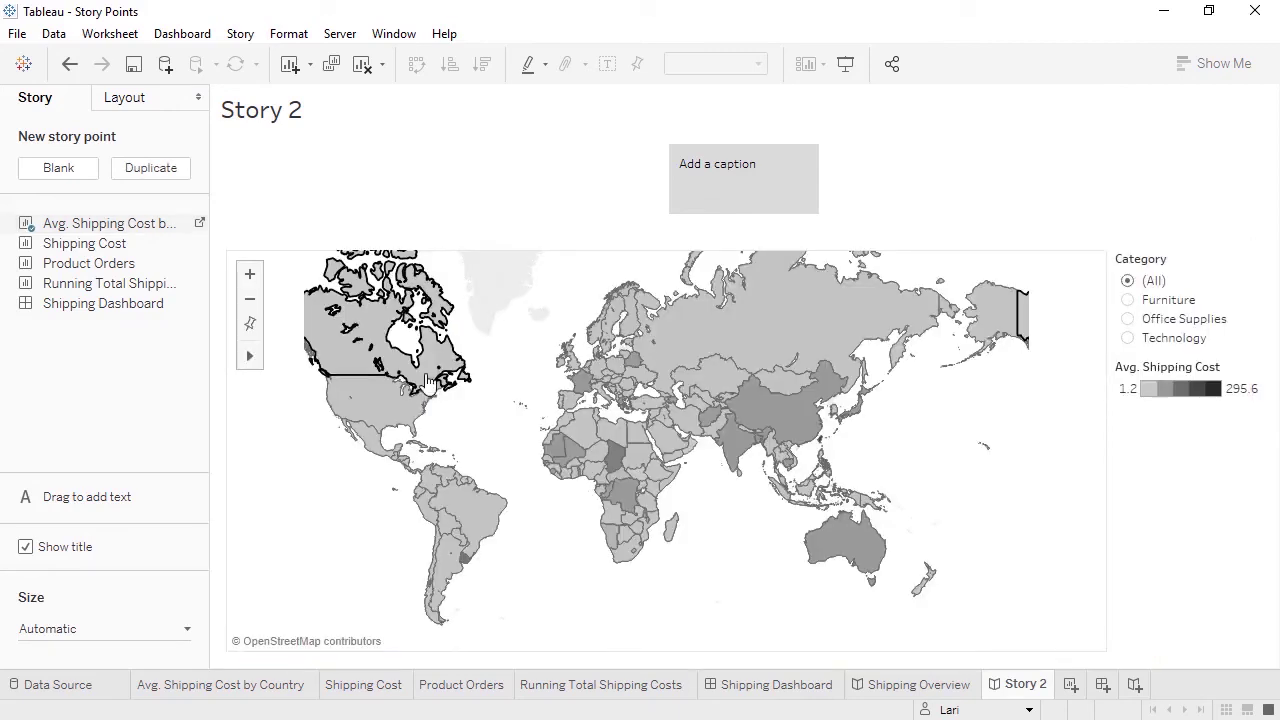
click(720, 190)
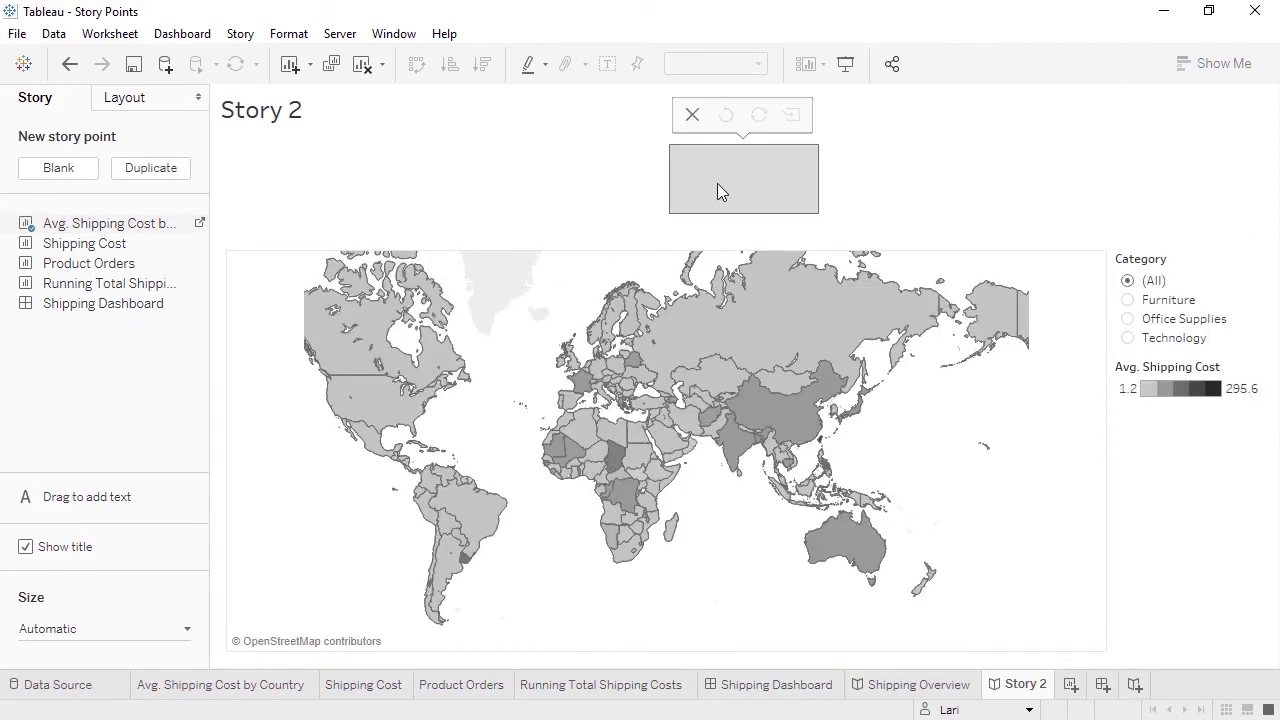
text(Cost sare fairly even worldwide: is that true for all categories?)
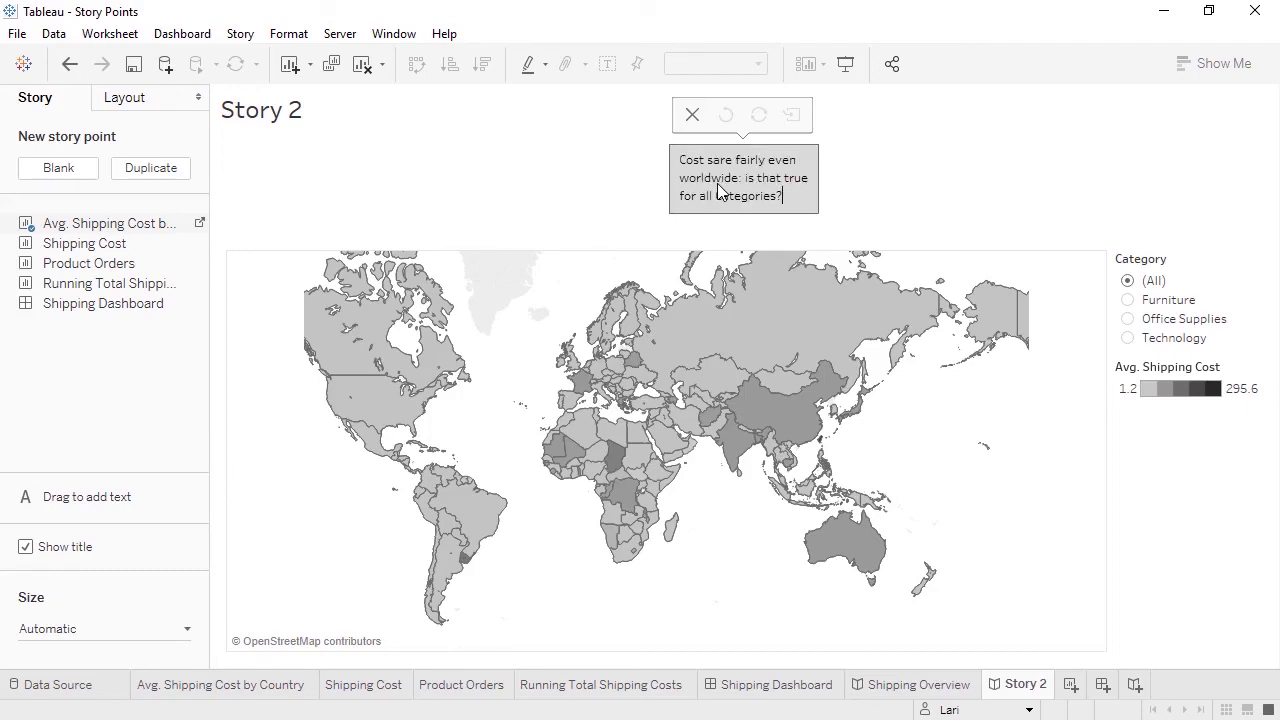
drag(723, 214, 725, 237)
- Widen the caption box and set the story navigator style to Numbers
drag(819, 201, 887, 201)
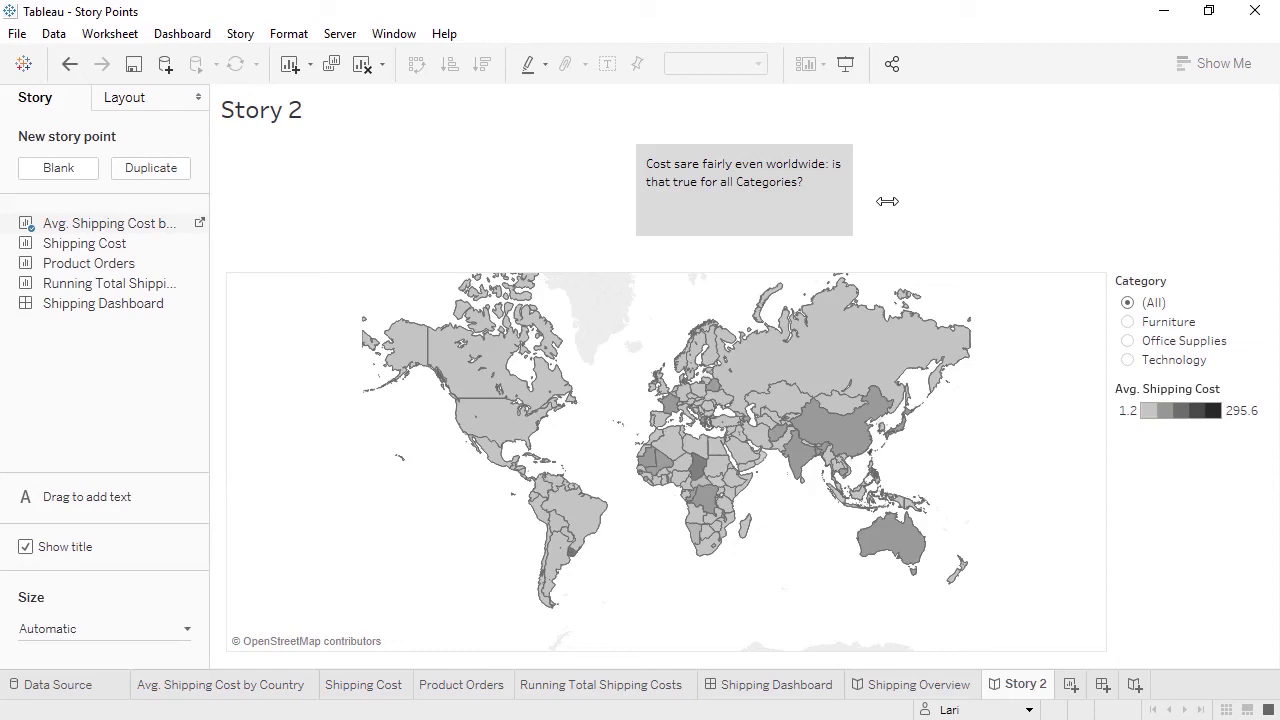
click(148, 108)
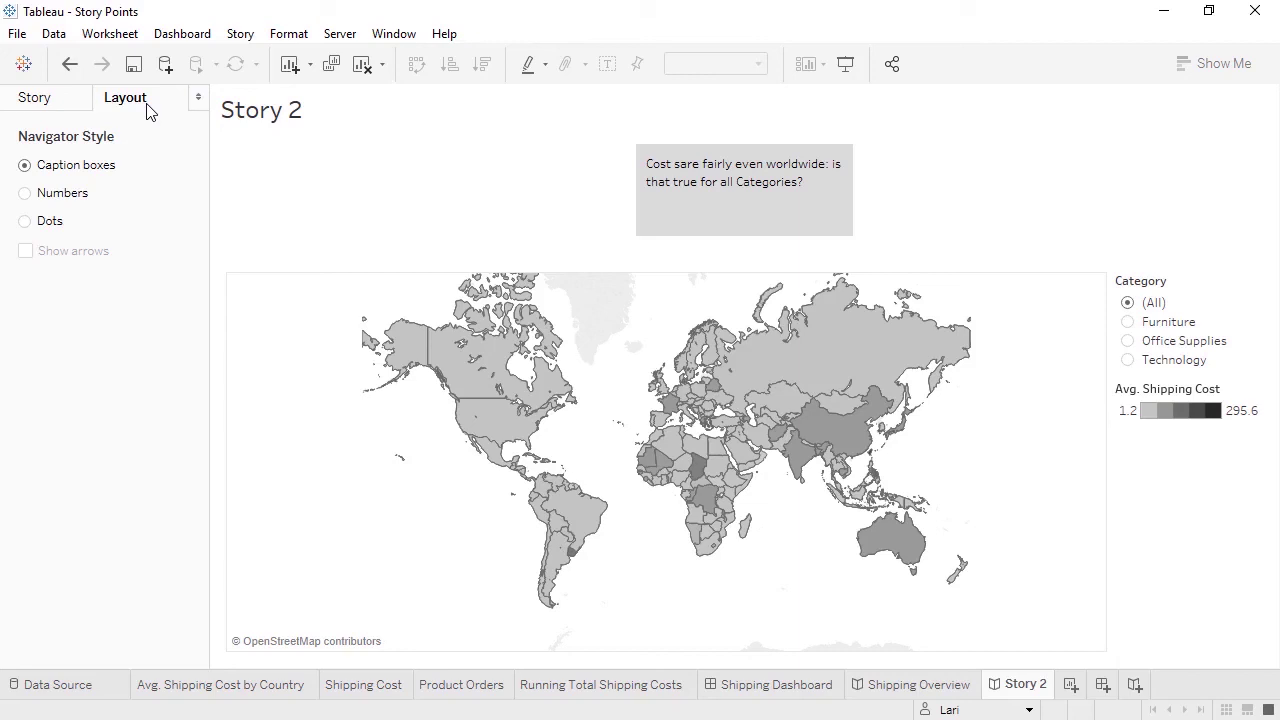
click(25, 194)
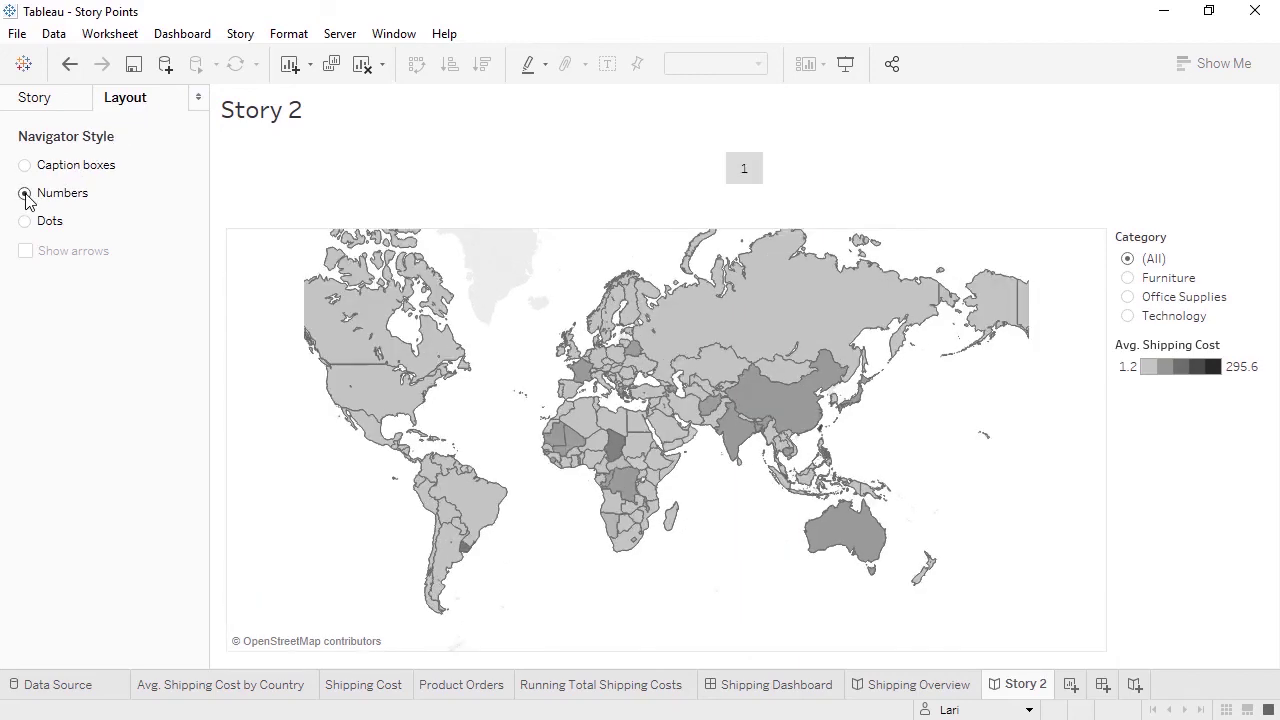
- Switch the navigator style to Dots and filter the shipping cost map to Office Supplies only
click(25, 221)
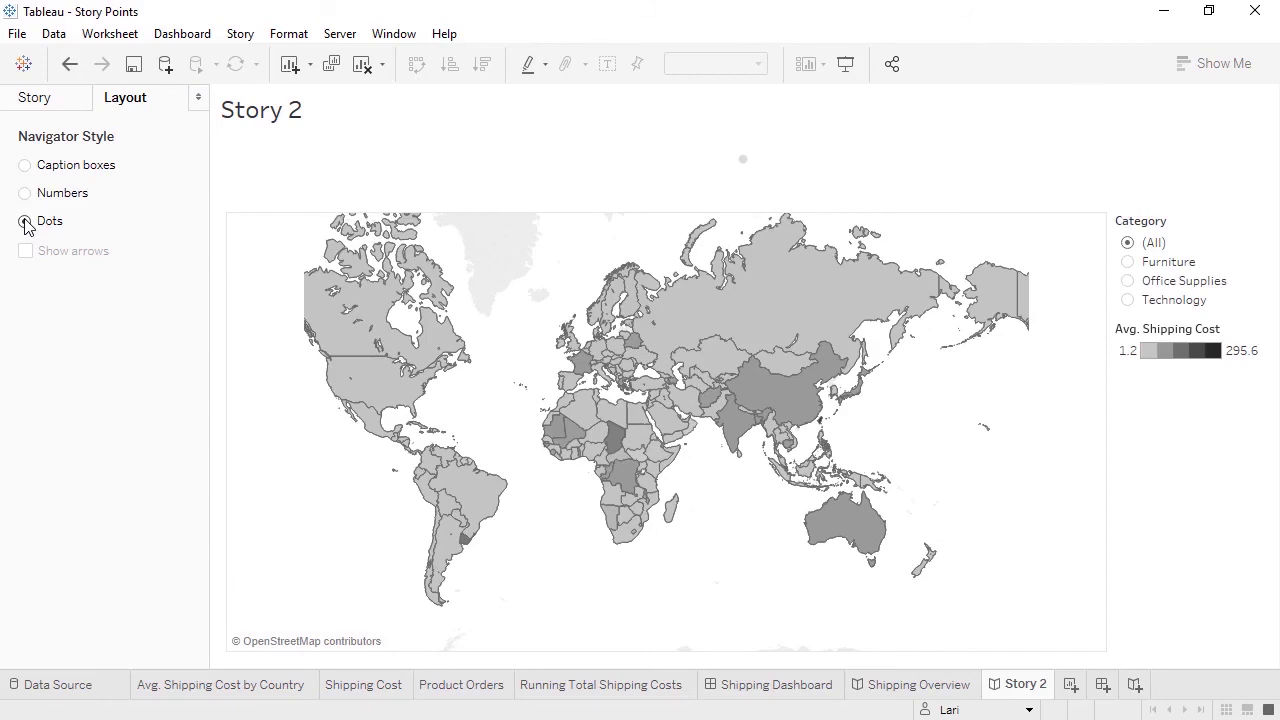
mouse_move(368, 428)
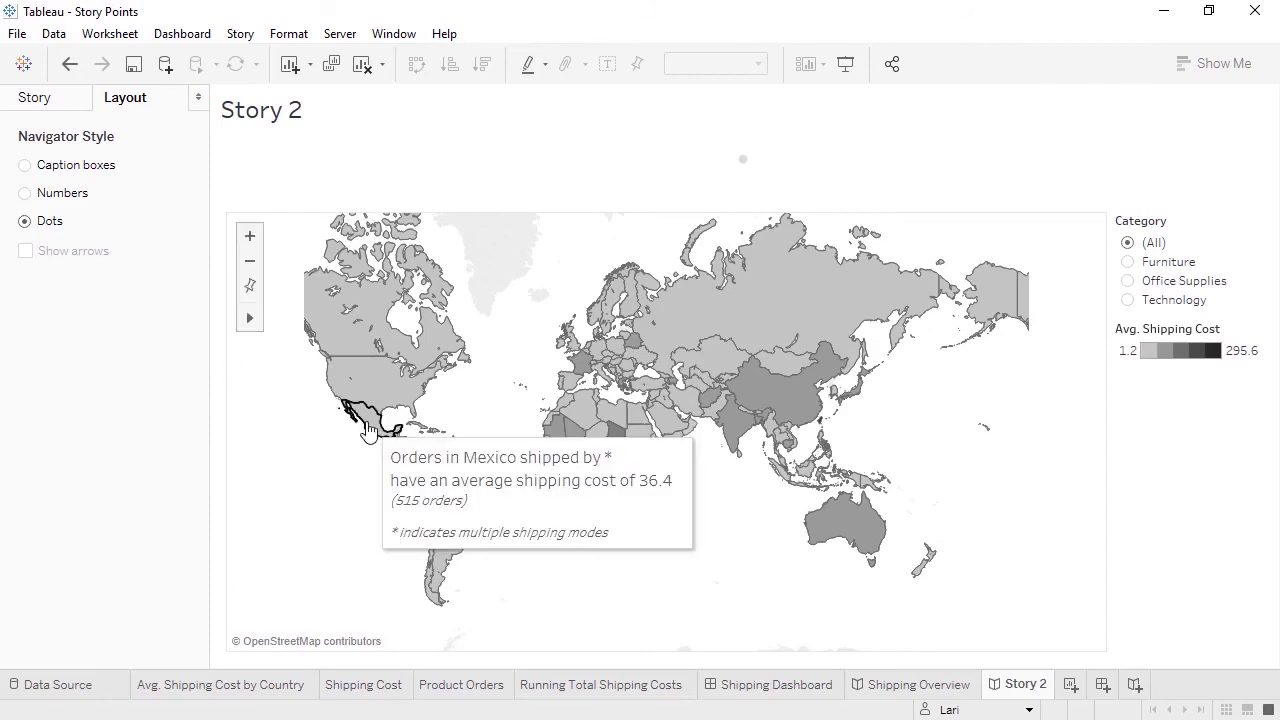
mouse_move(580, 366)
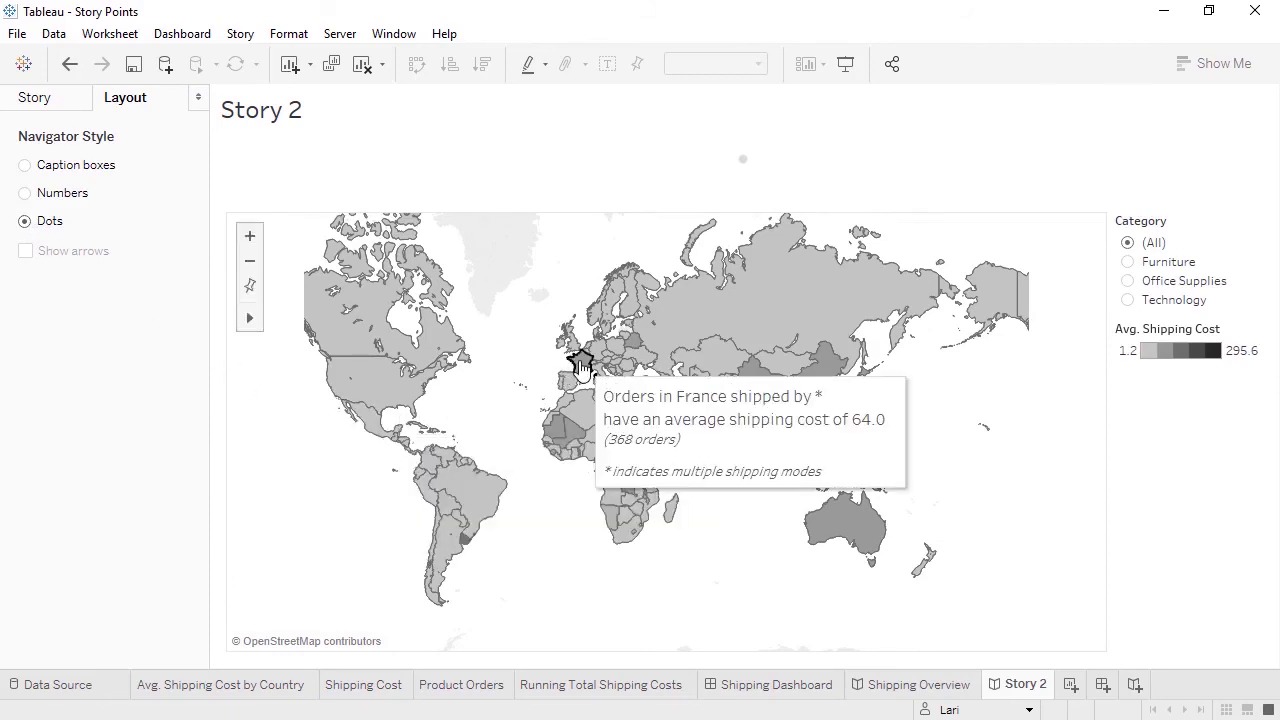
click(1130, 264)
click(1129, 283)
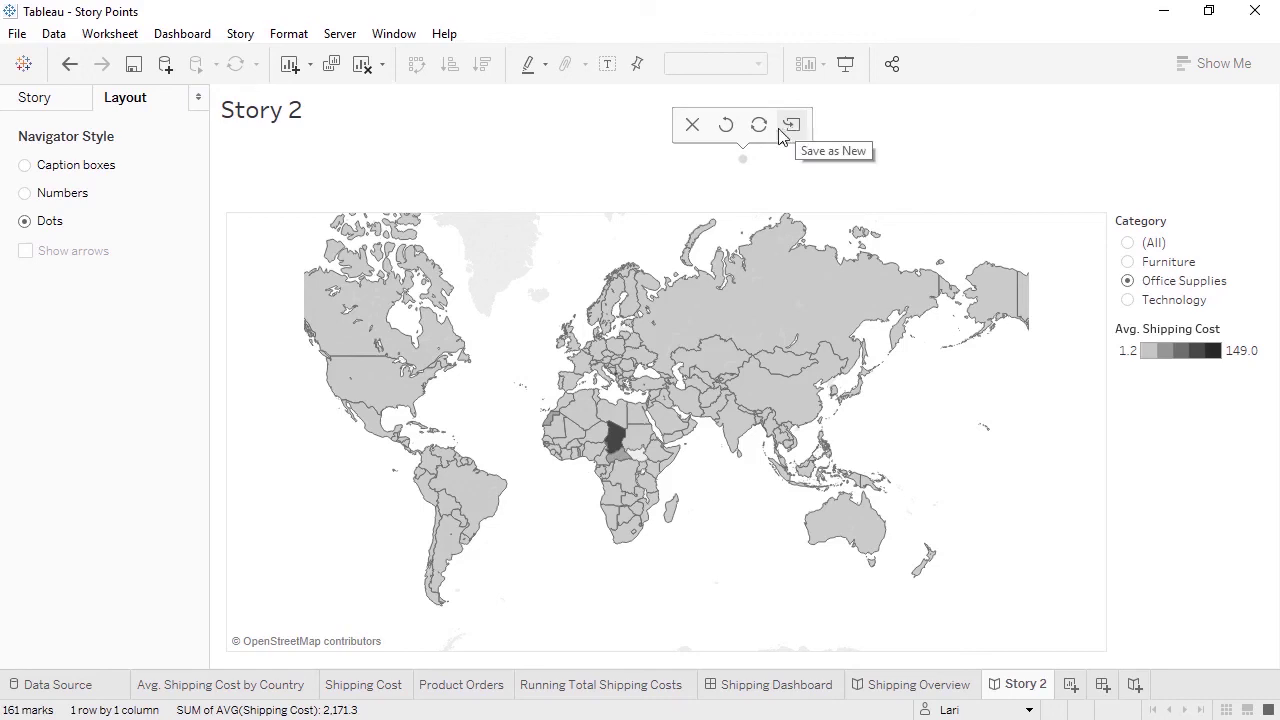
- Add a blank story point with the Shipping Cost chart and save it with Critical priority highlighted
click(54, 111)
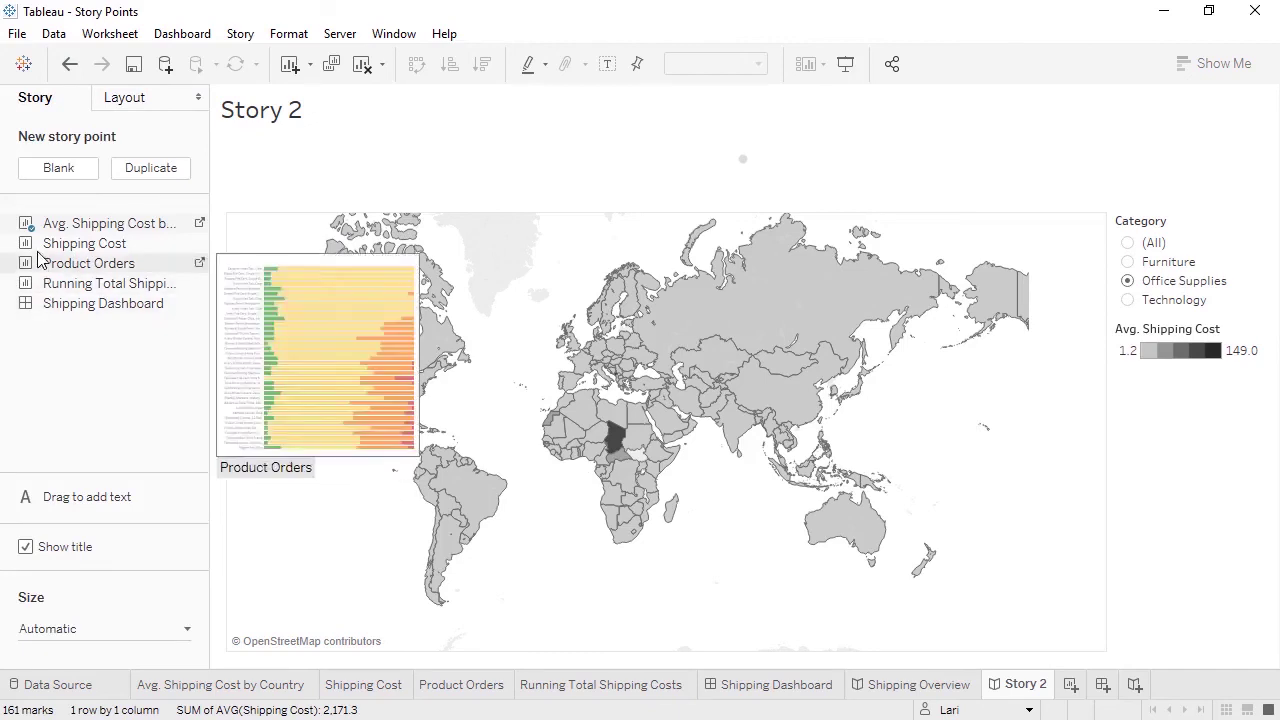
mouse_move(40, 237)
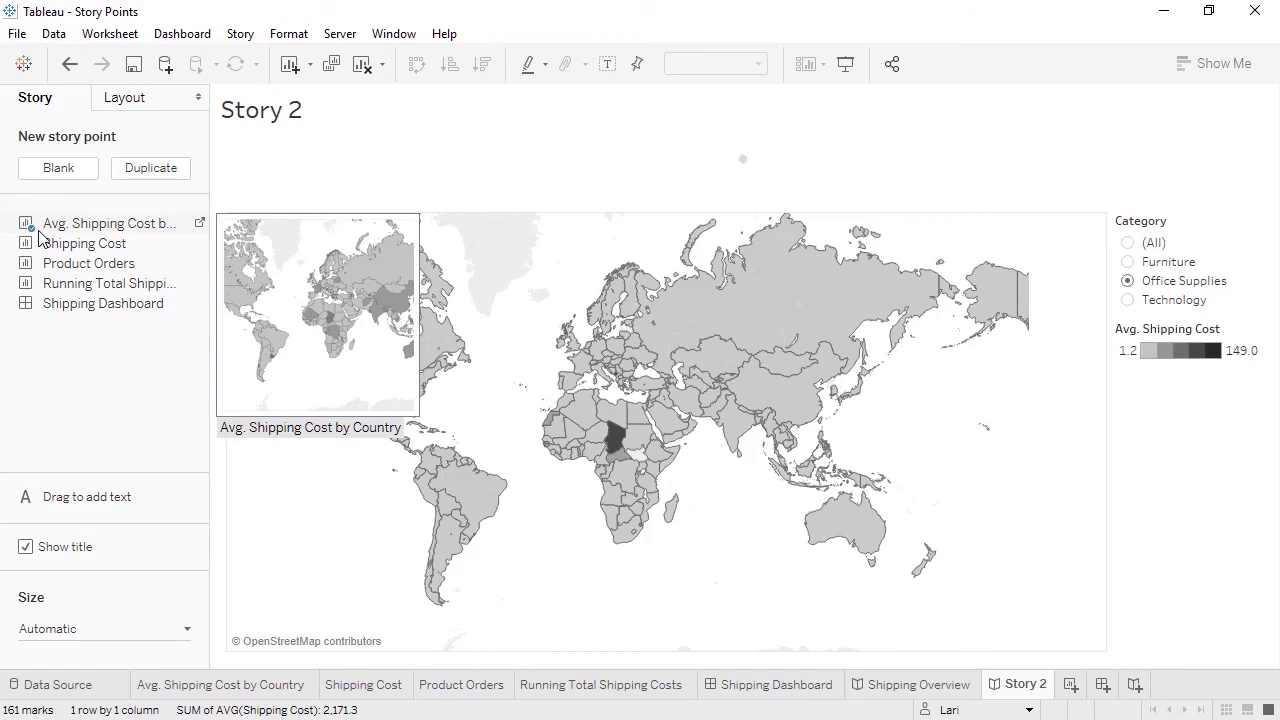
click(66, 172)
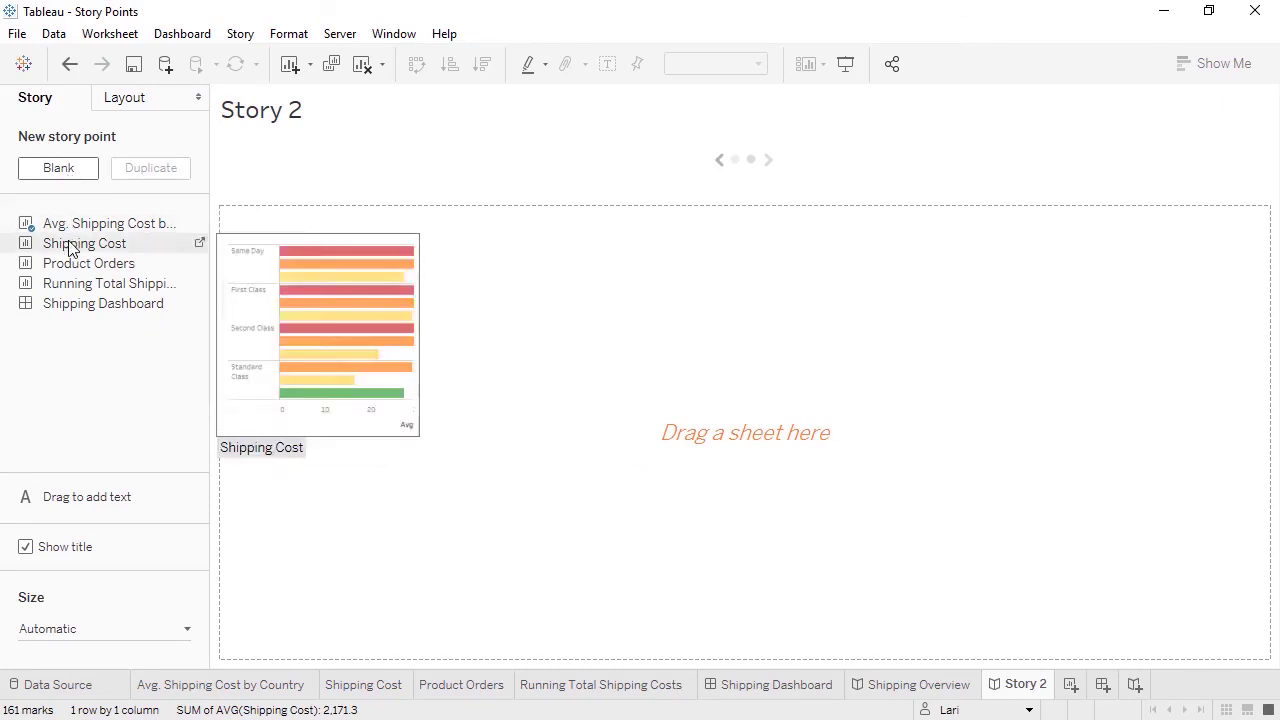
drag(77, 246, 295, 300)
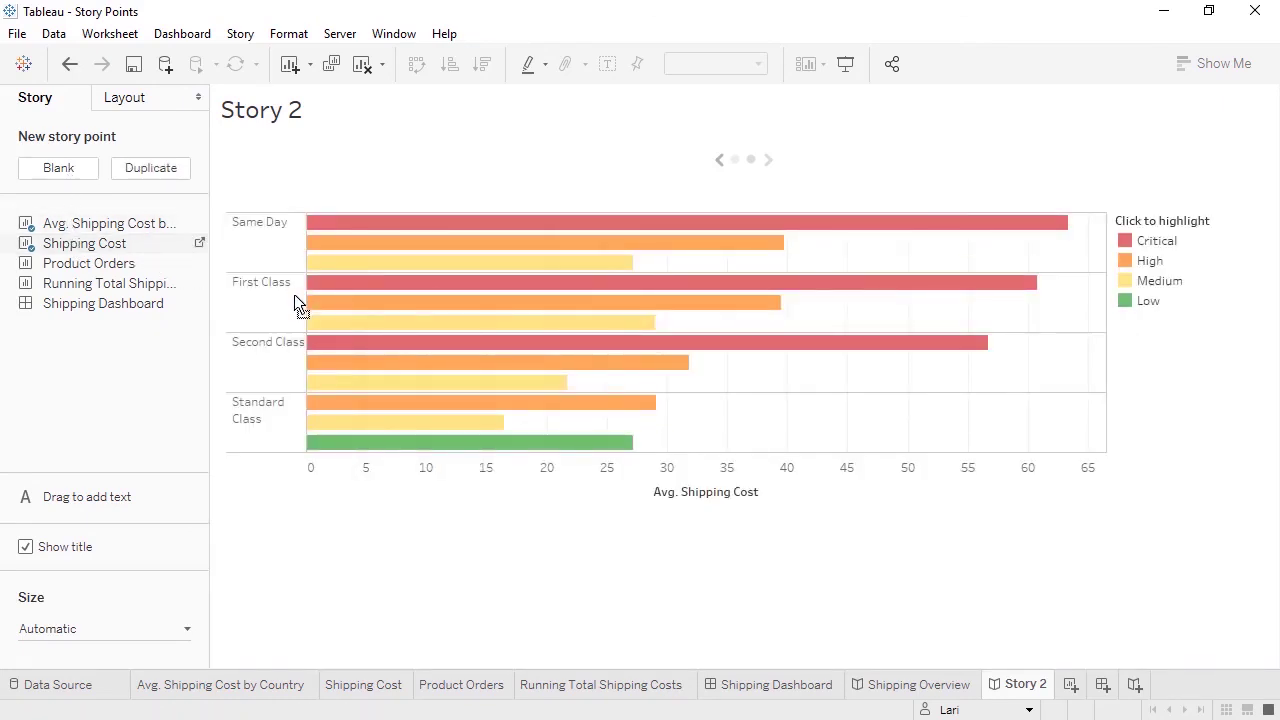
click(1155, 242)
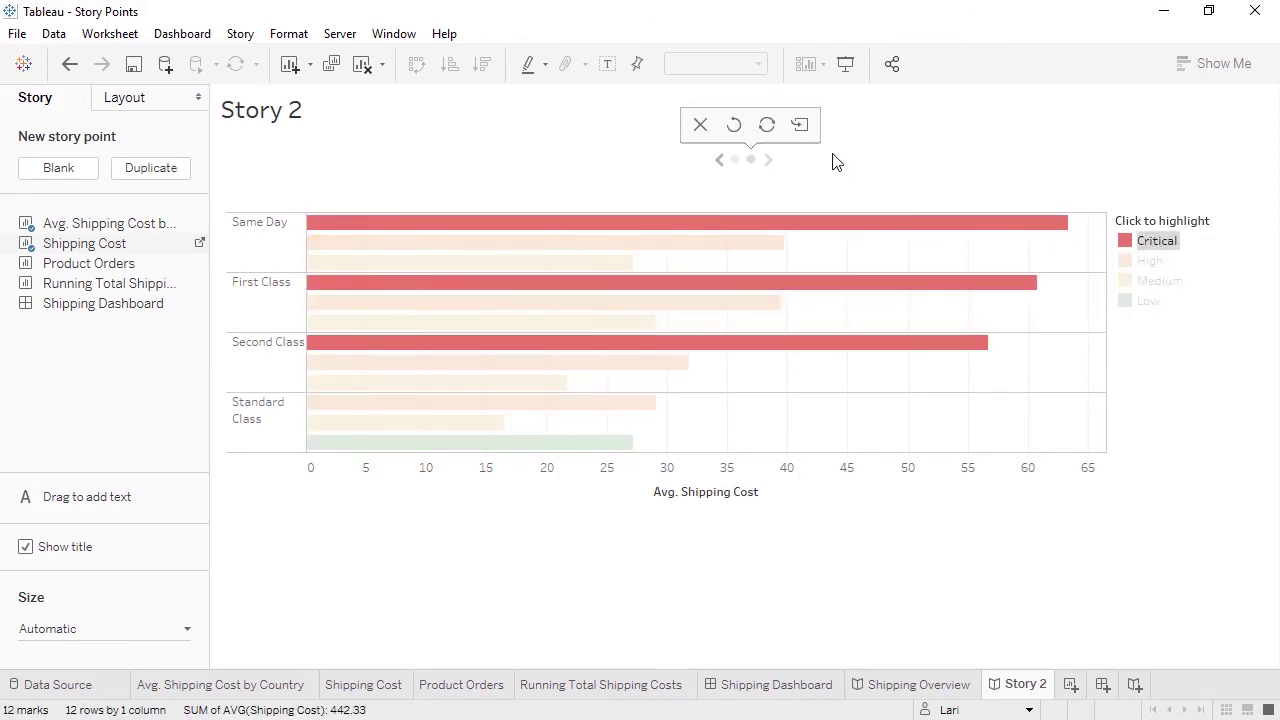
click(767, 127)
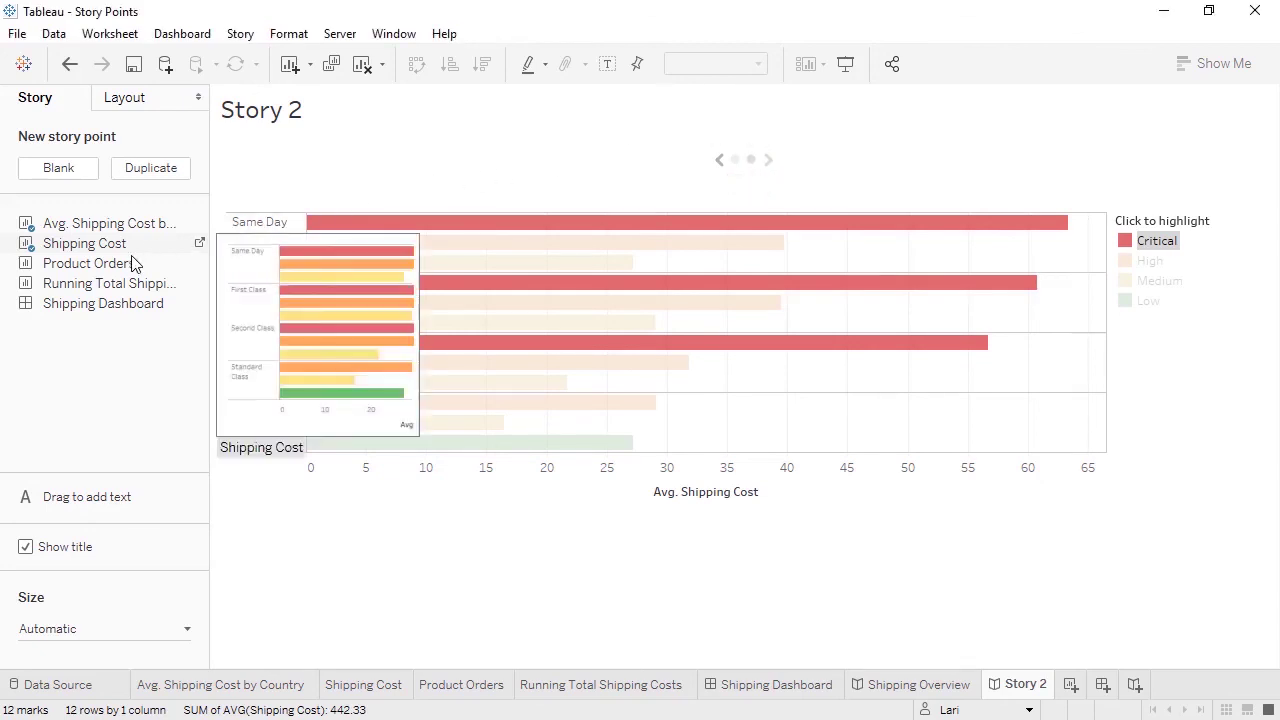
- Add Product Orders and Running Total Shipping Costs points, plus a new point highlighting Second Class
double_click(104, 268)
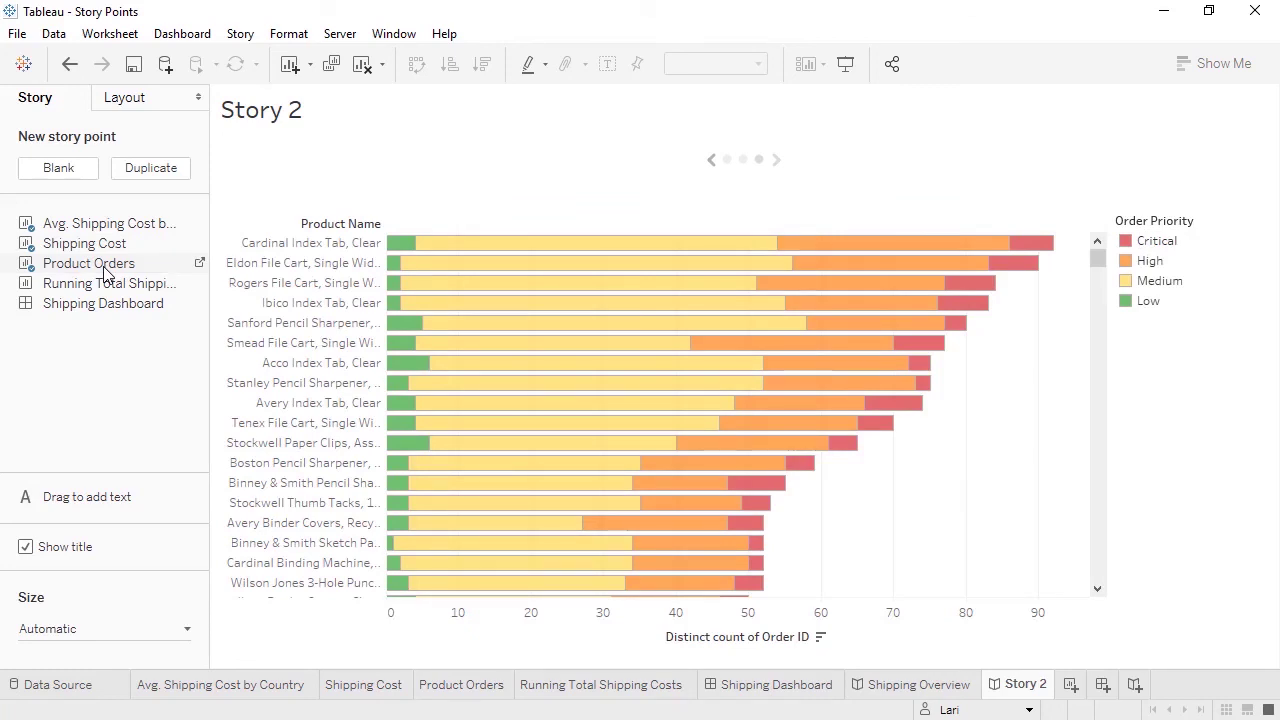
drag(105, 283, 166, 331)
mouse_move(761, 164)
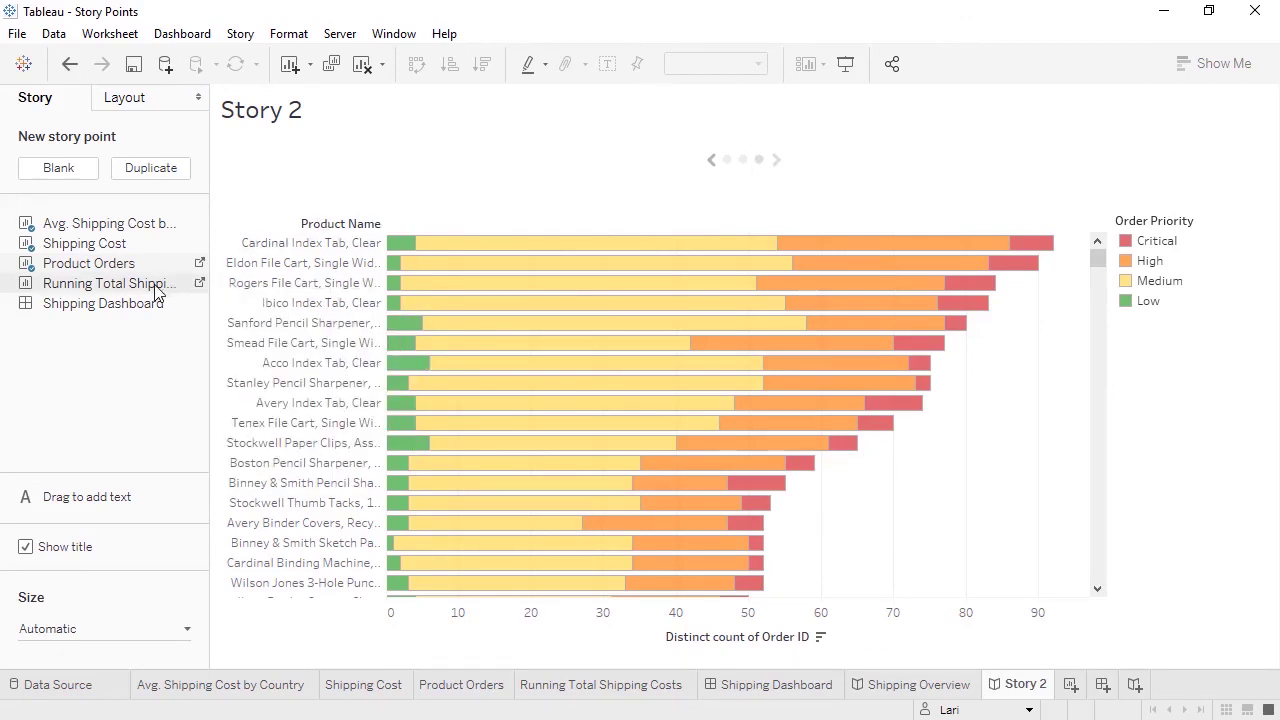
mouse_move(155, 290)
mouse_down()
mouse_move(434, 212)
mouse_move(764, 168)
mouse_up()
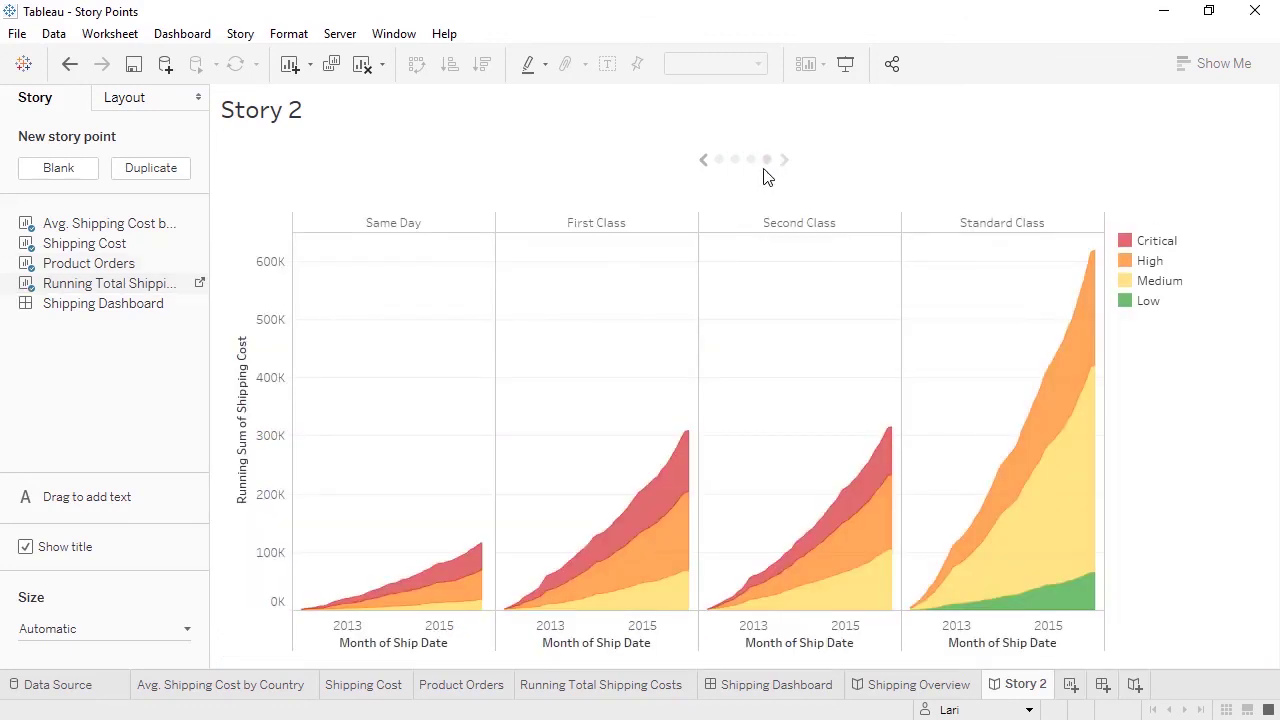
click(768, 222)
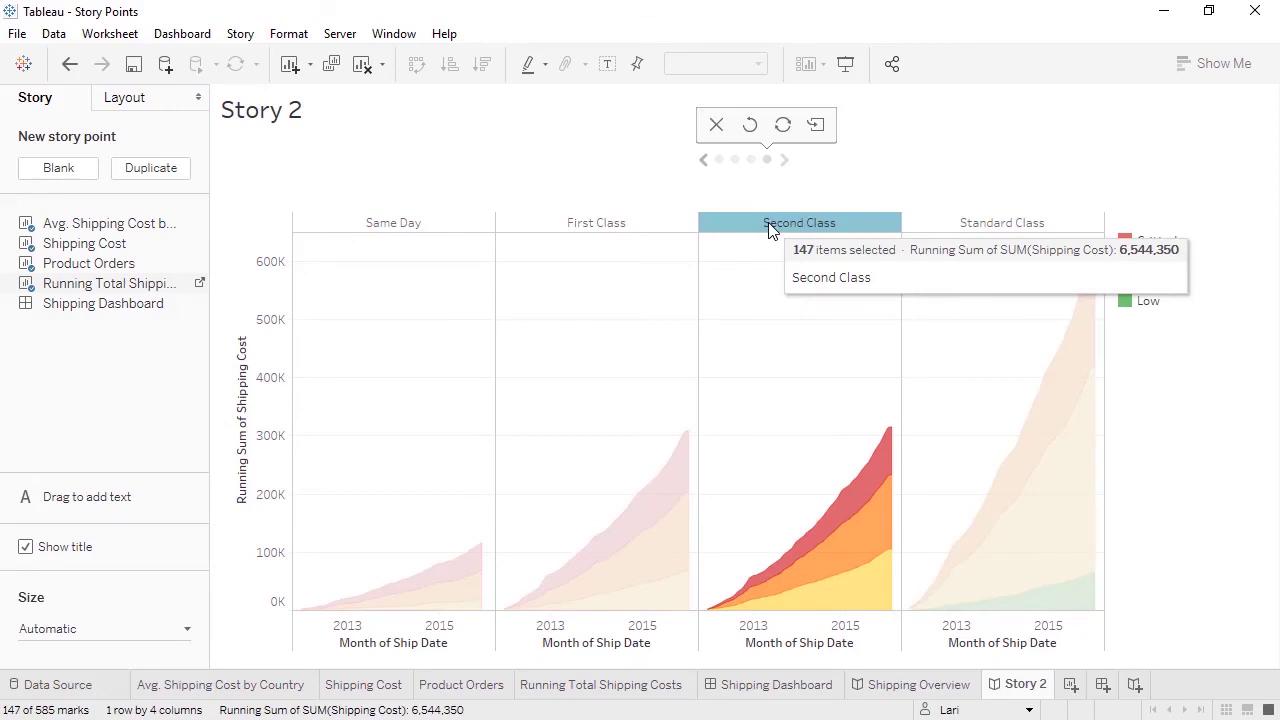
click(816, 128)
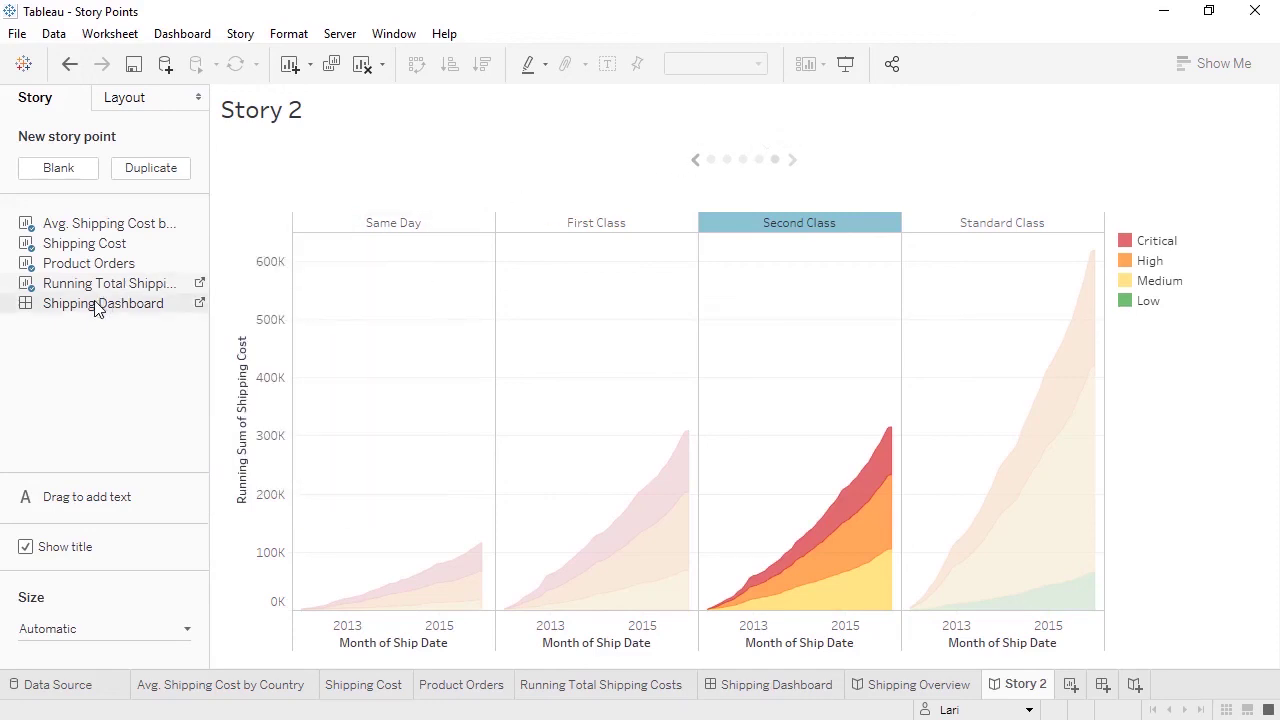
- Place the Shipping Dashboard in the story point and set the dashboard's size to Automatic
drag(132, 300, 657, 335)
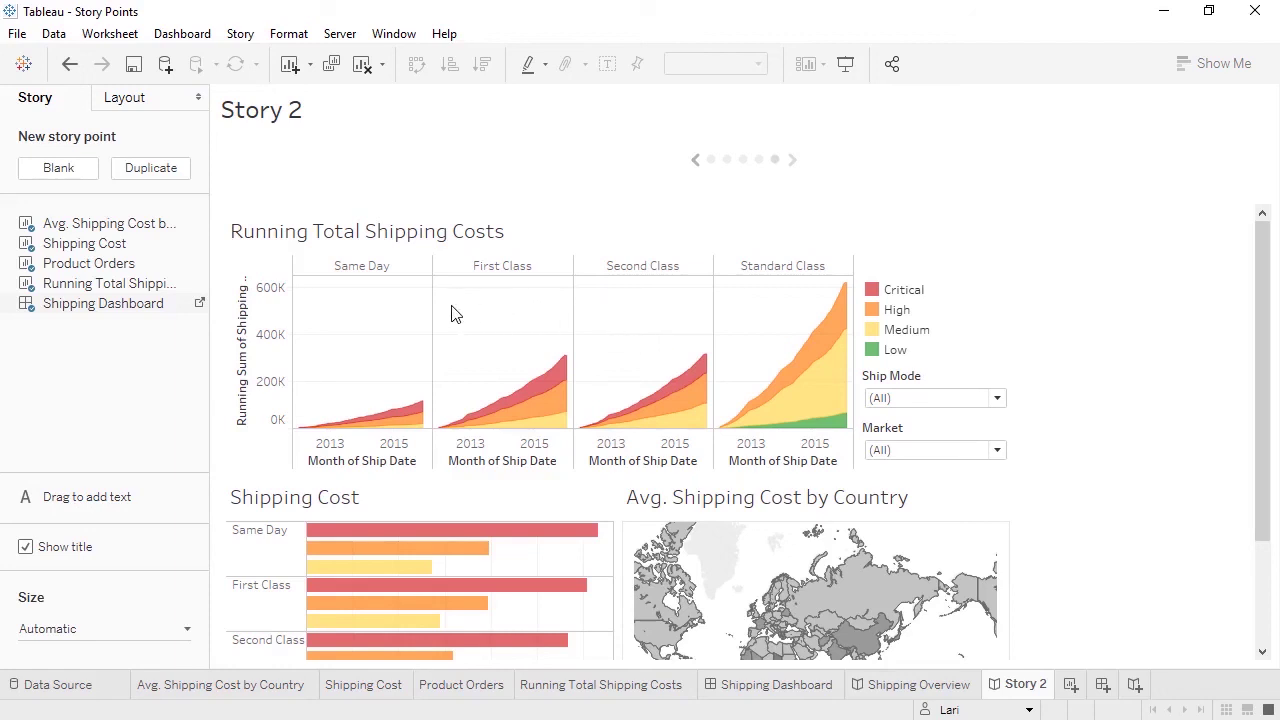
mouse_move(201, 311)
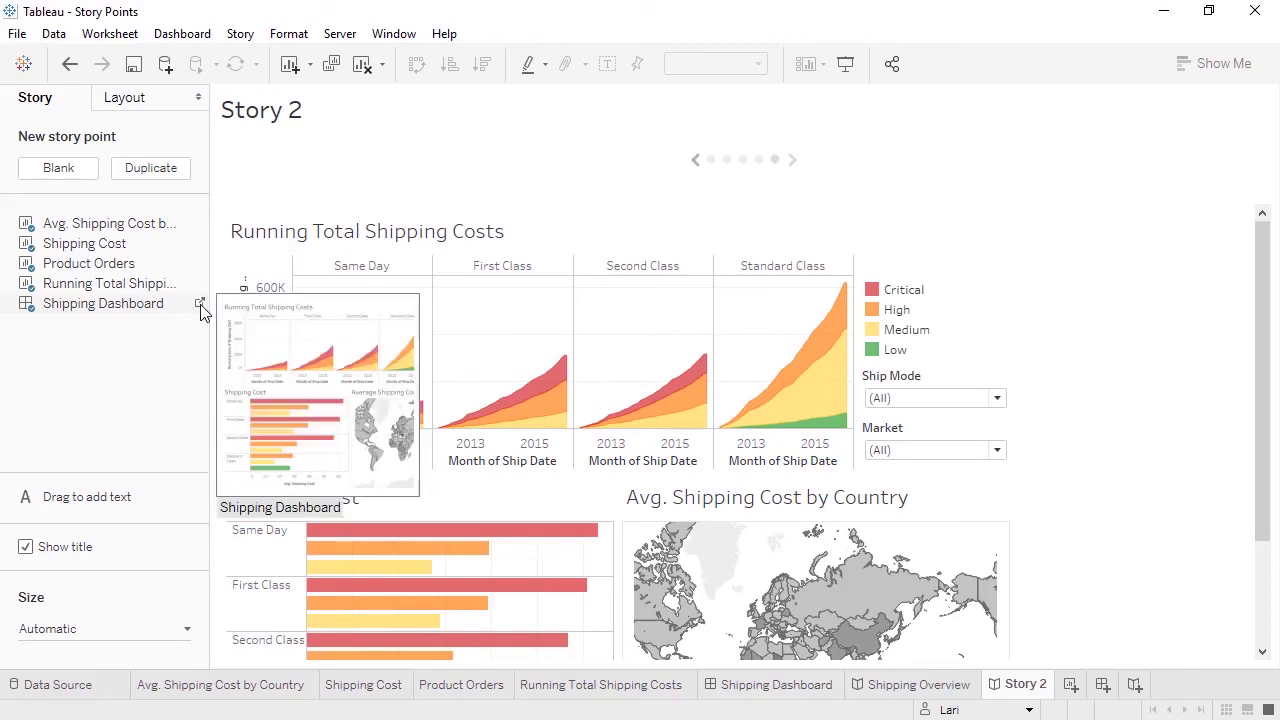
click(200, 306)
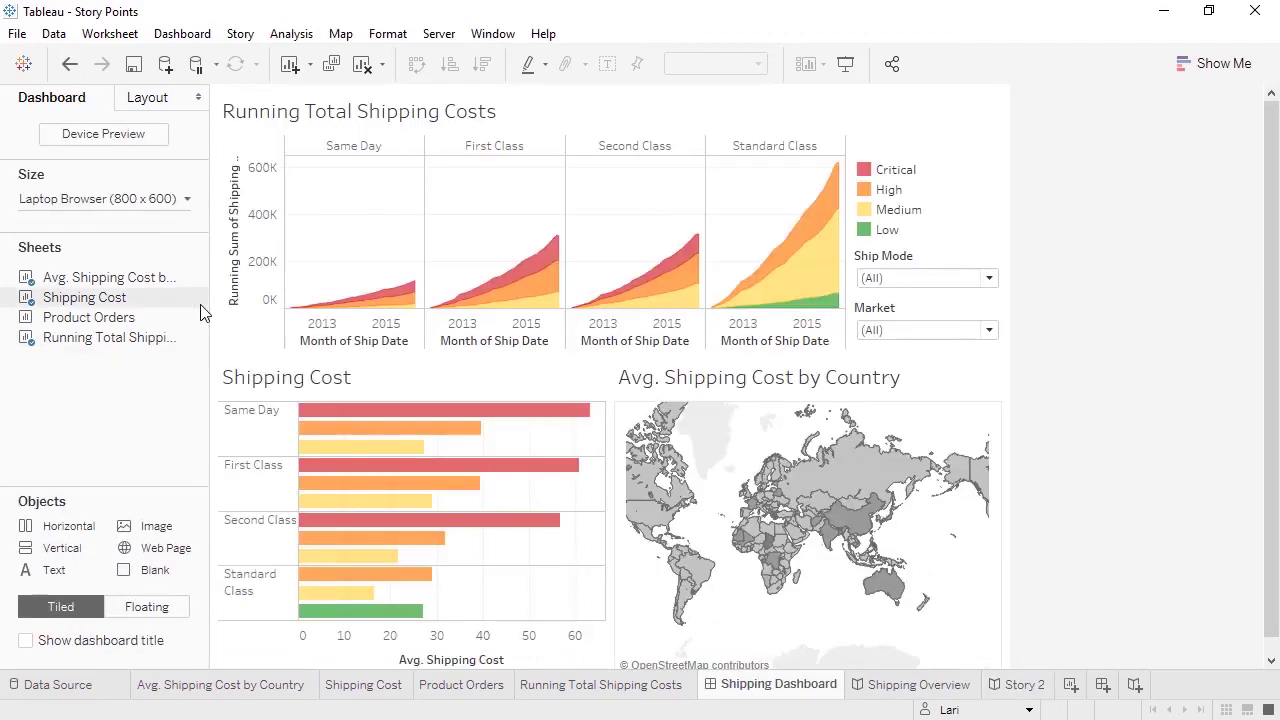
click(187, 202)
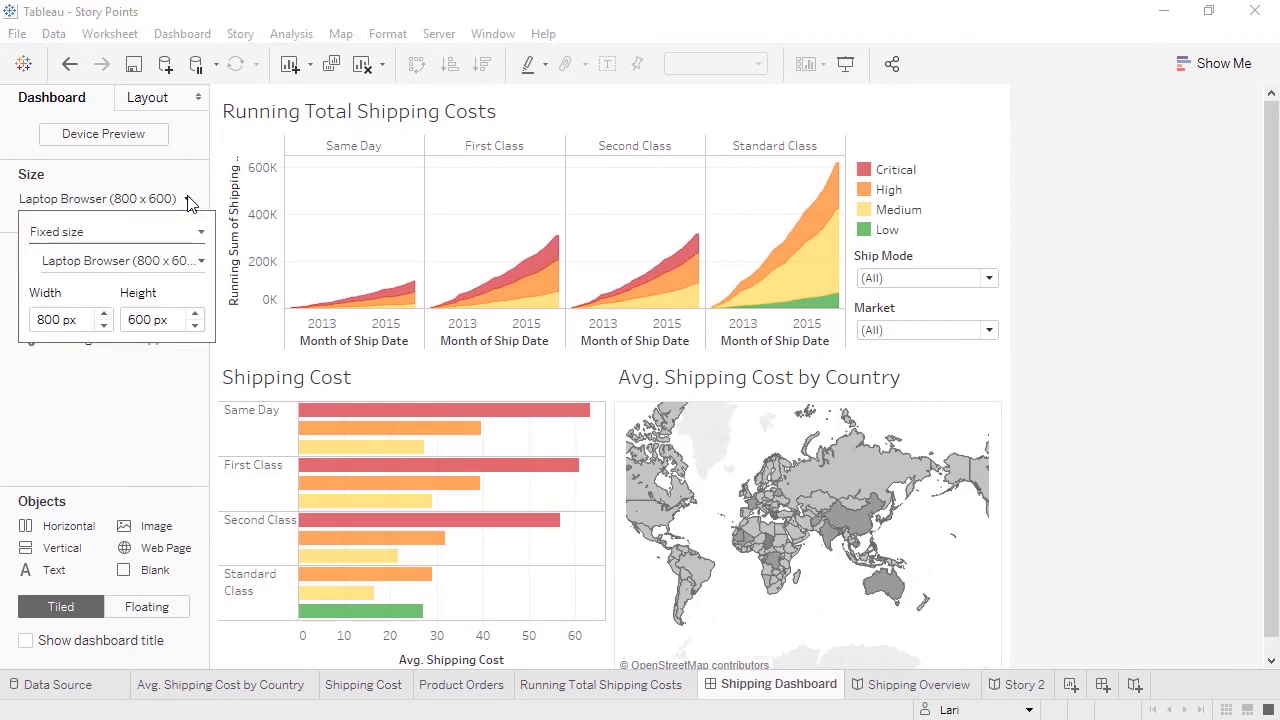
click(191, 258)
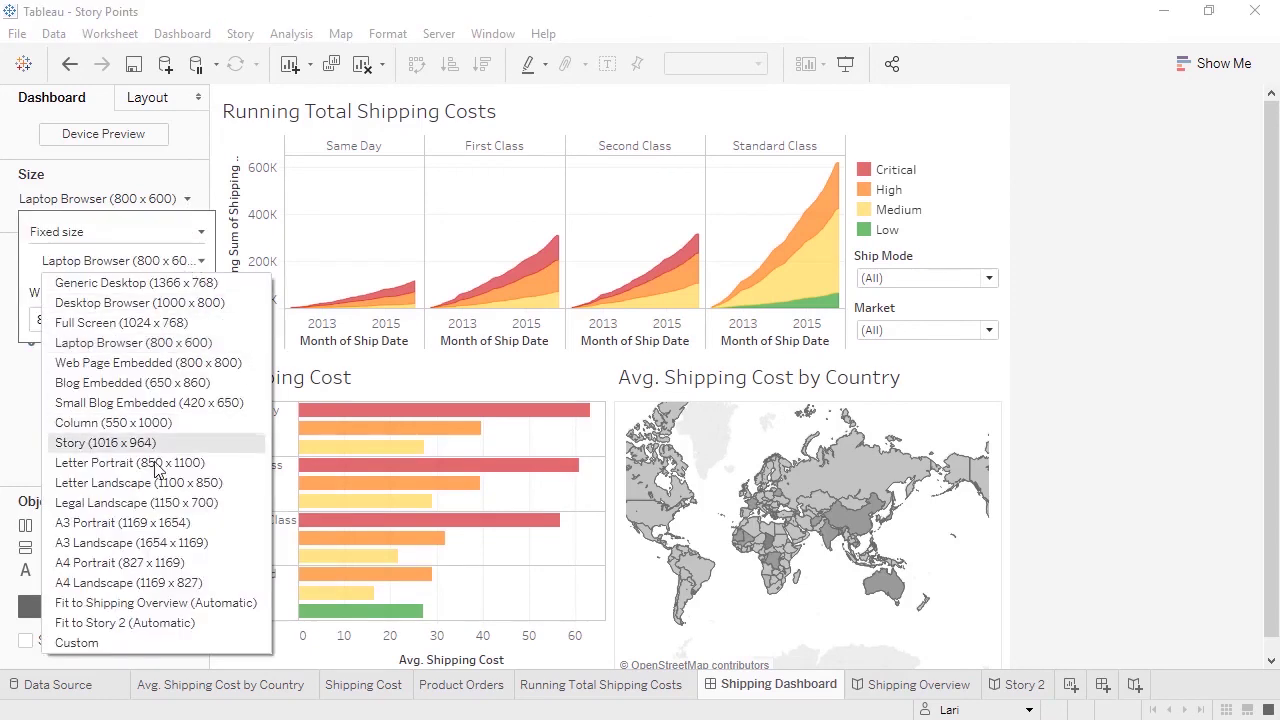
click(155, 623)
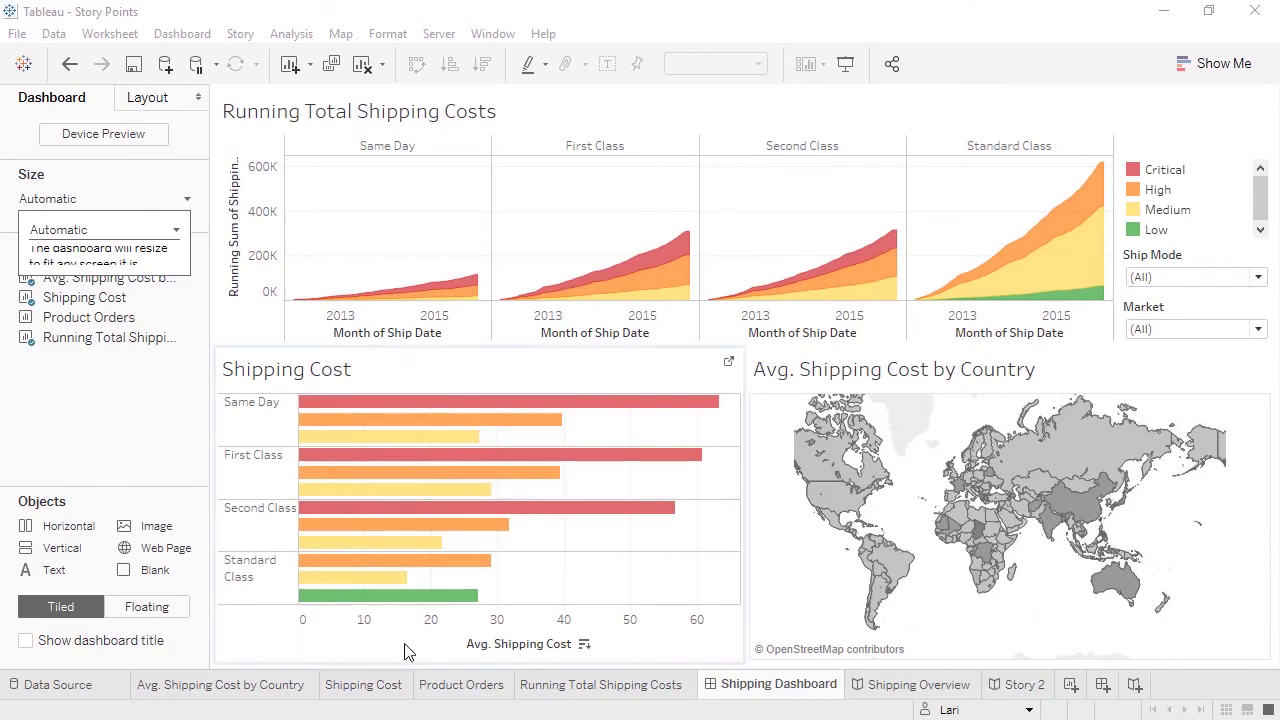
click(1000, 686)
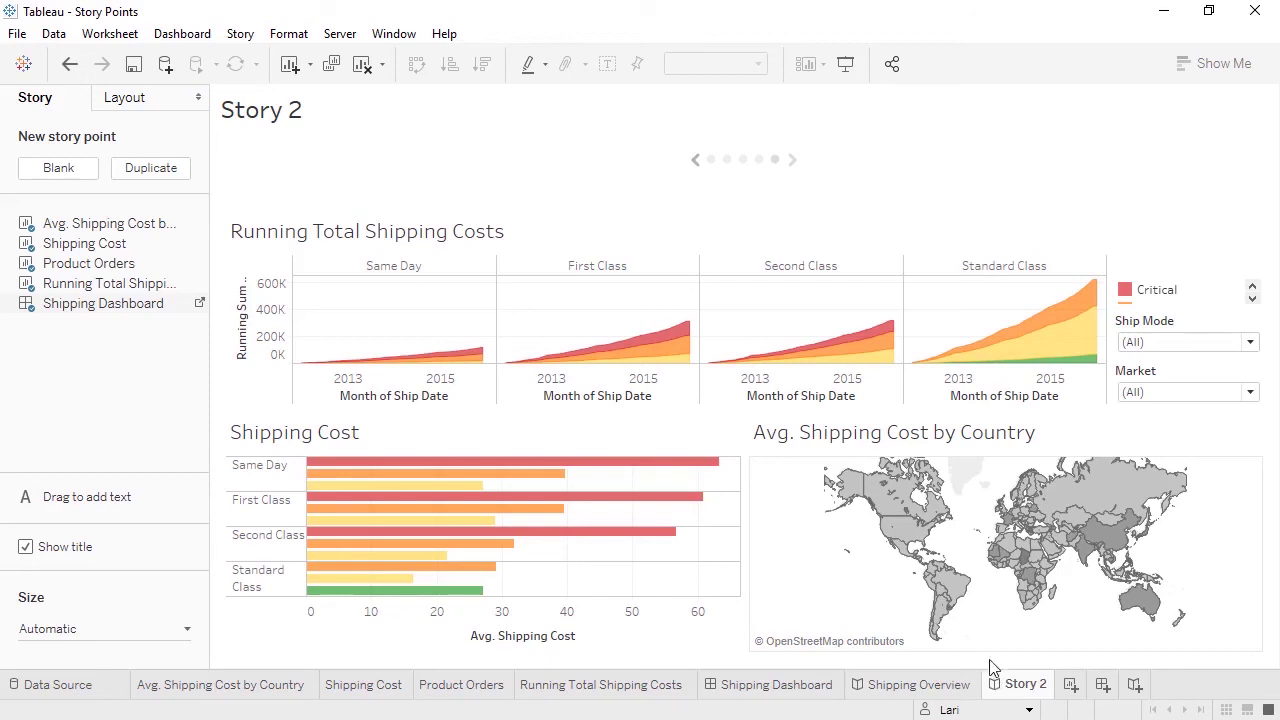
- Check the fit options on the Running Total Shipping Costs worksheet, leaving them unchanged
click(759, 161)
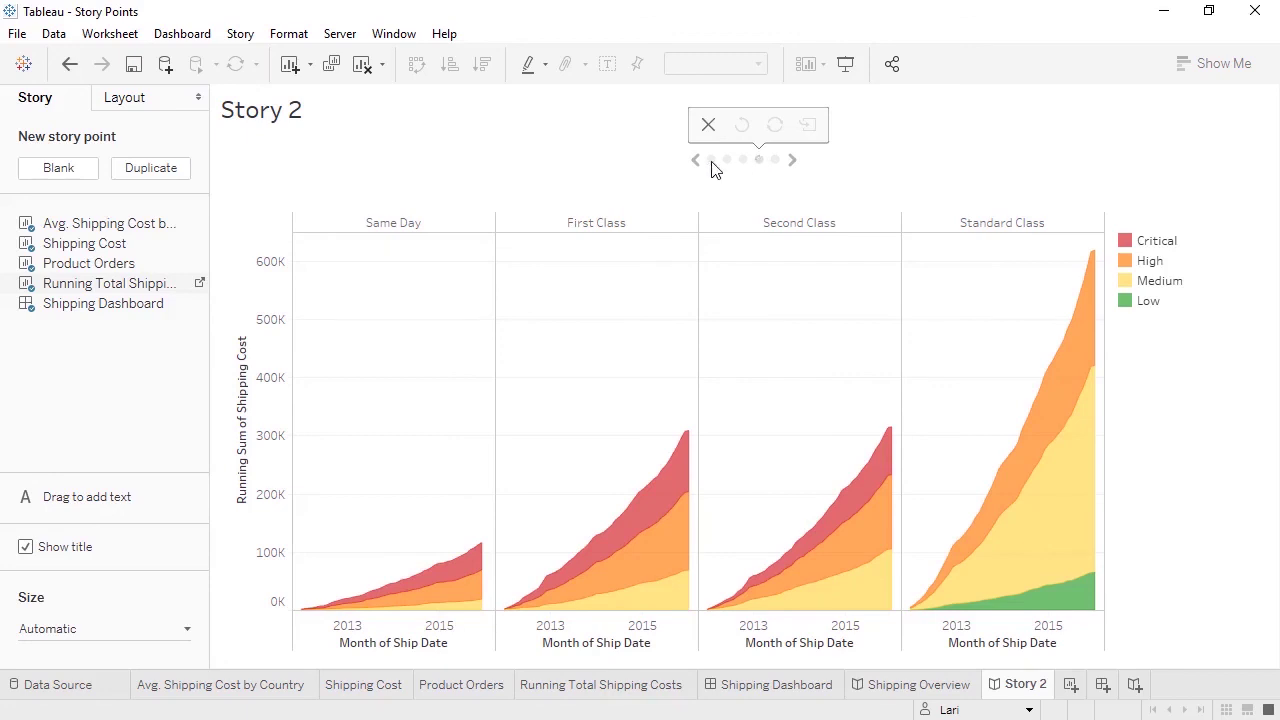
click(200, 286)
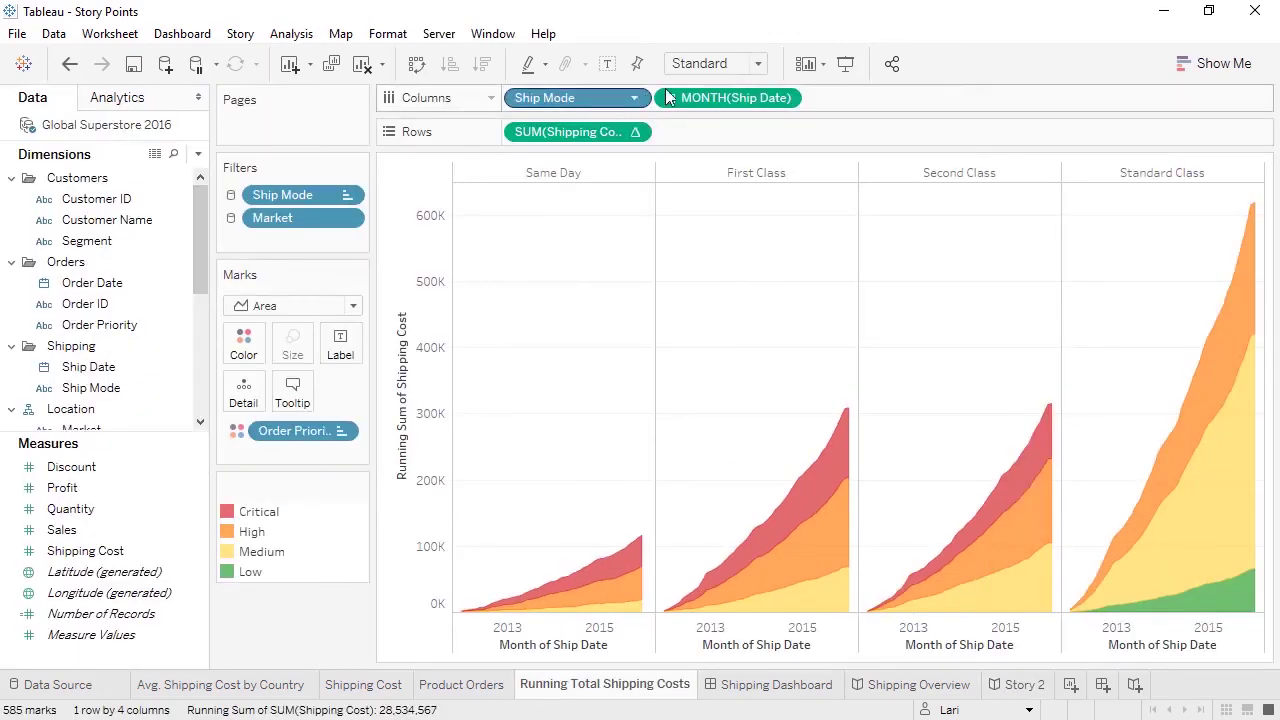
click(758, 64)
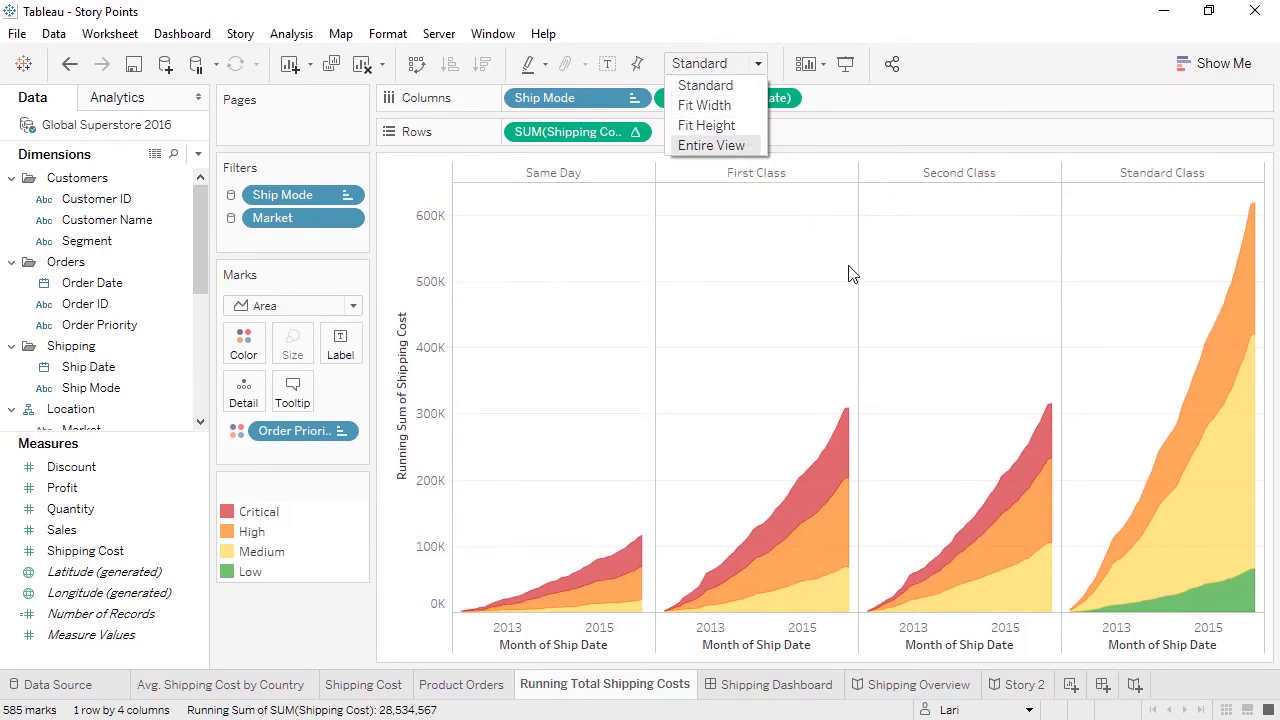
click(1025, 688)
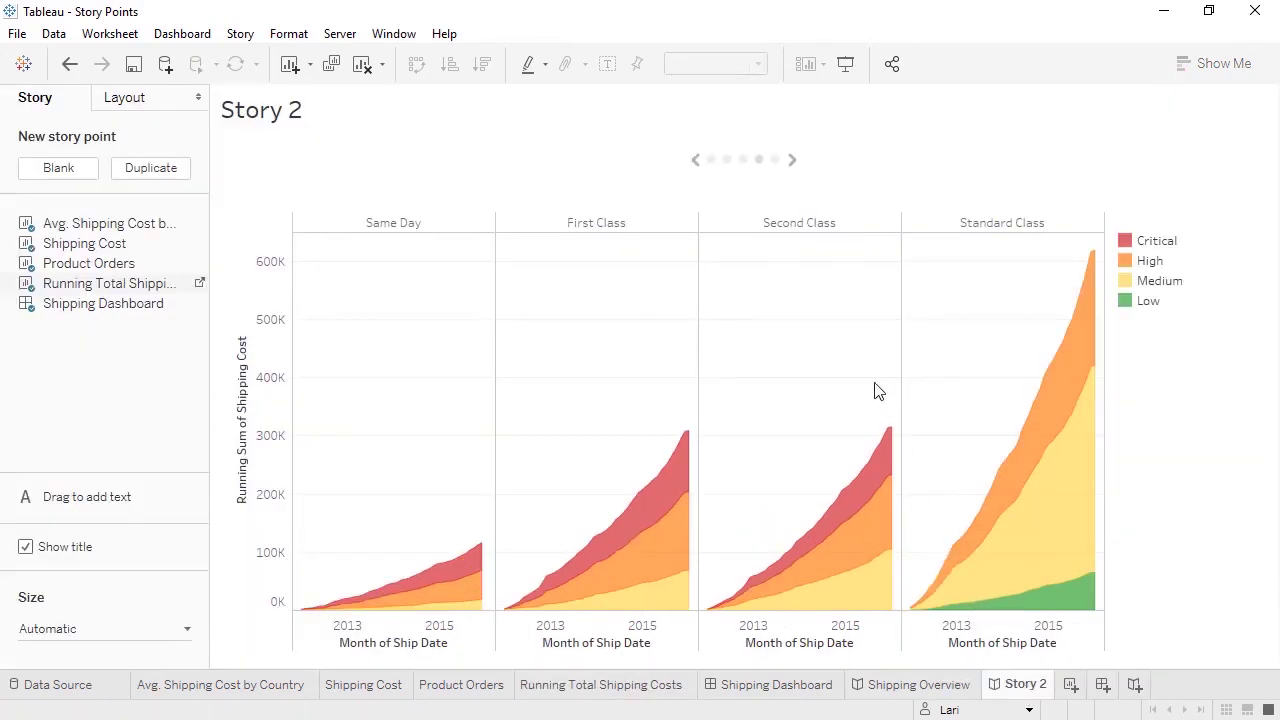
- On Product Orders, hide the Order Priority legend and select the top sixteen products, Binney & Smith through Cardinal
click(743, 160)
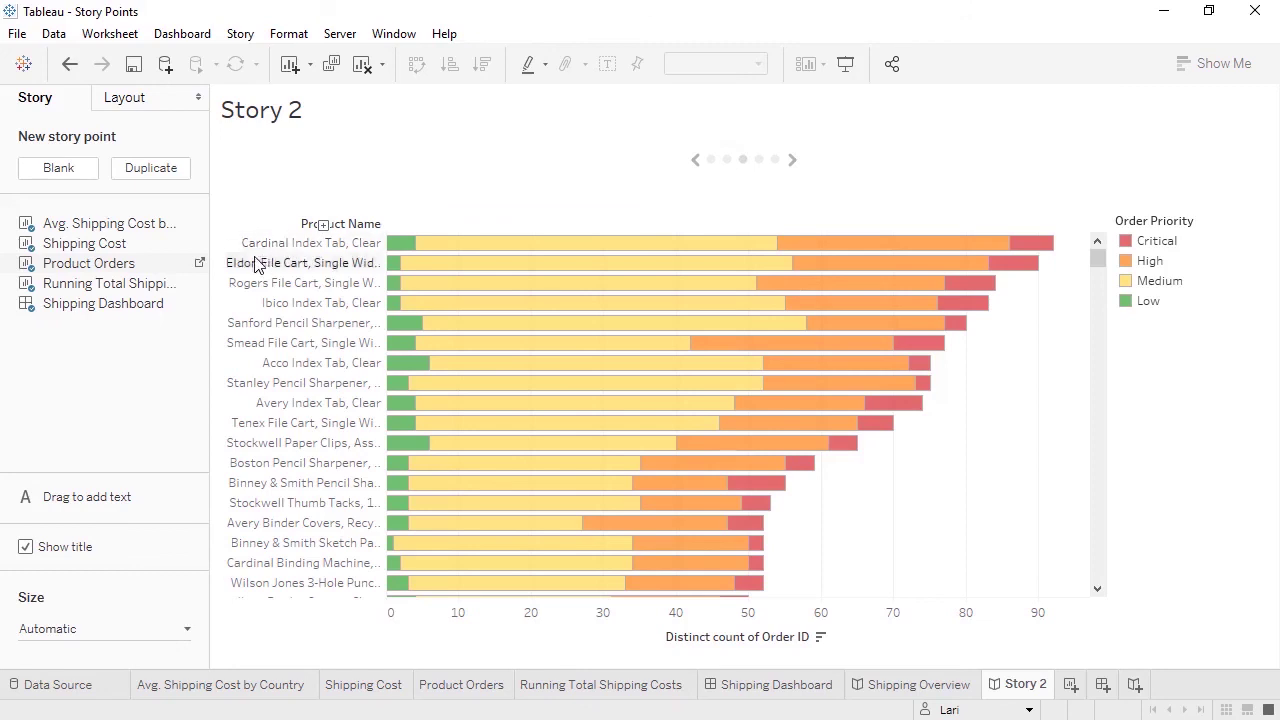
click(200, 262)
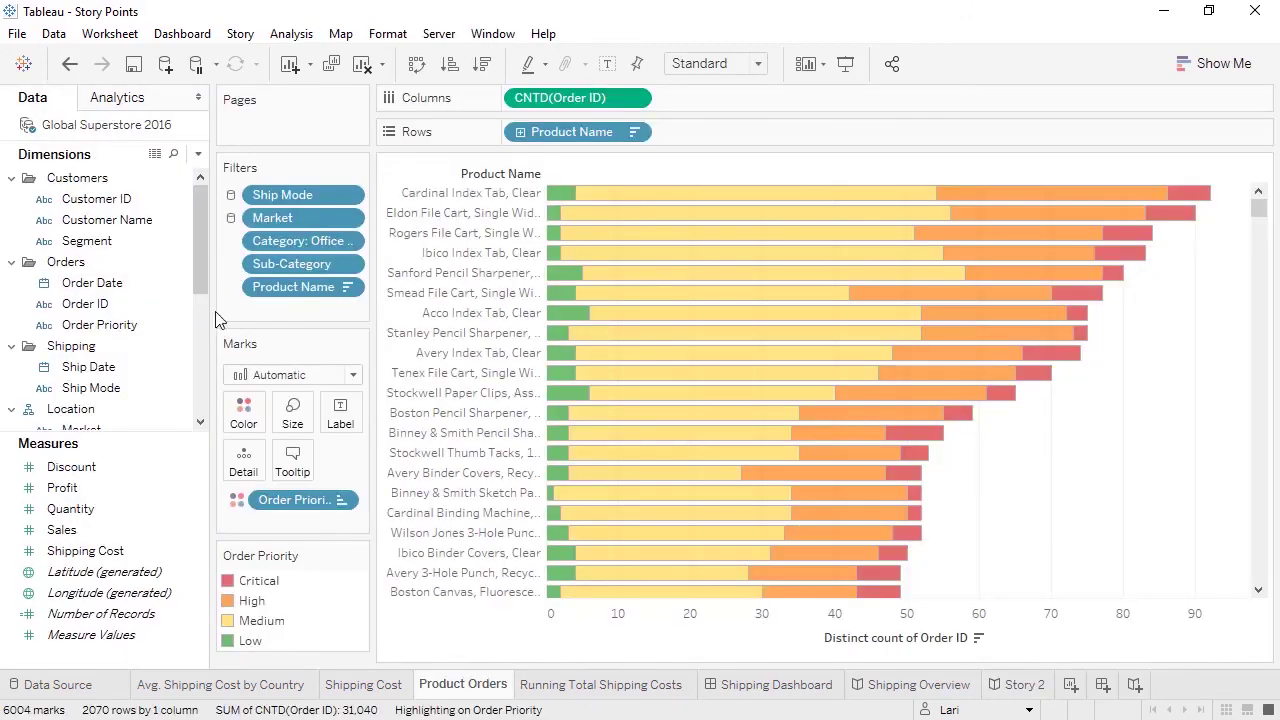
click(355, 555)
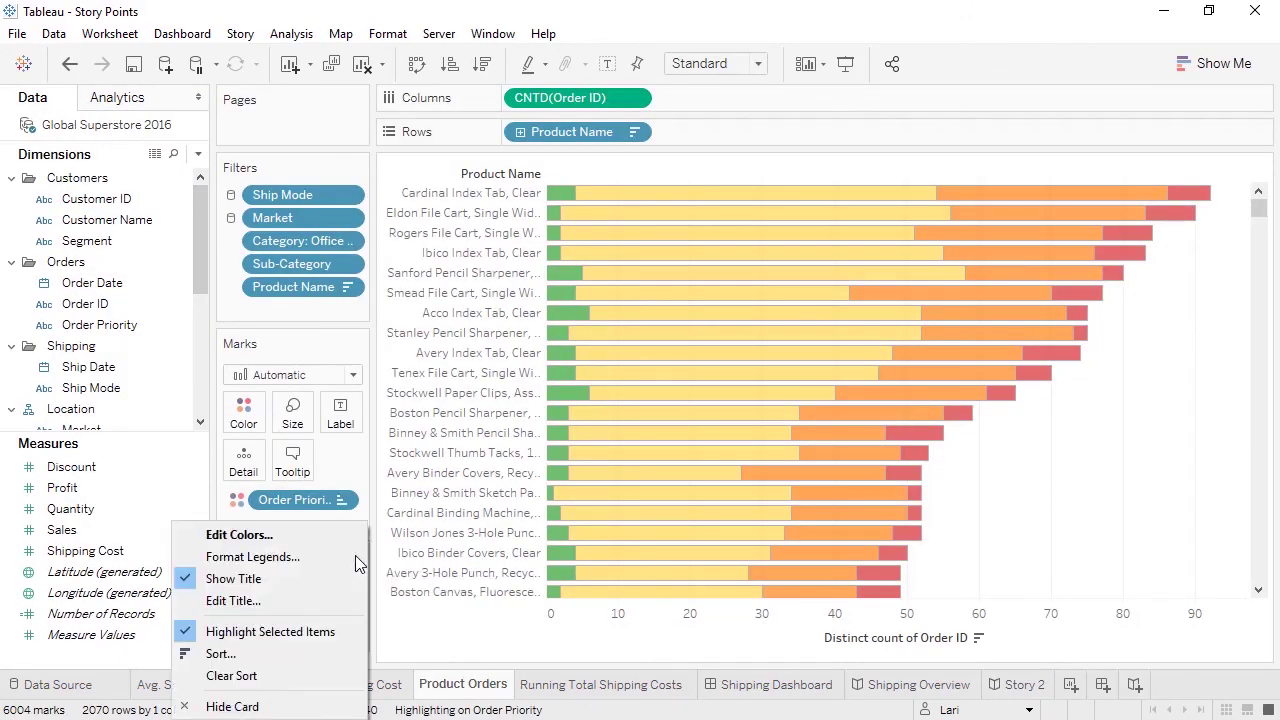
click(329, 704)
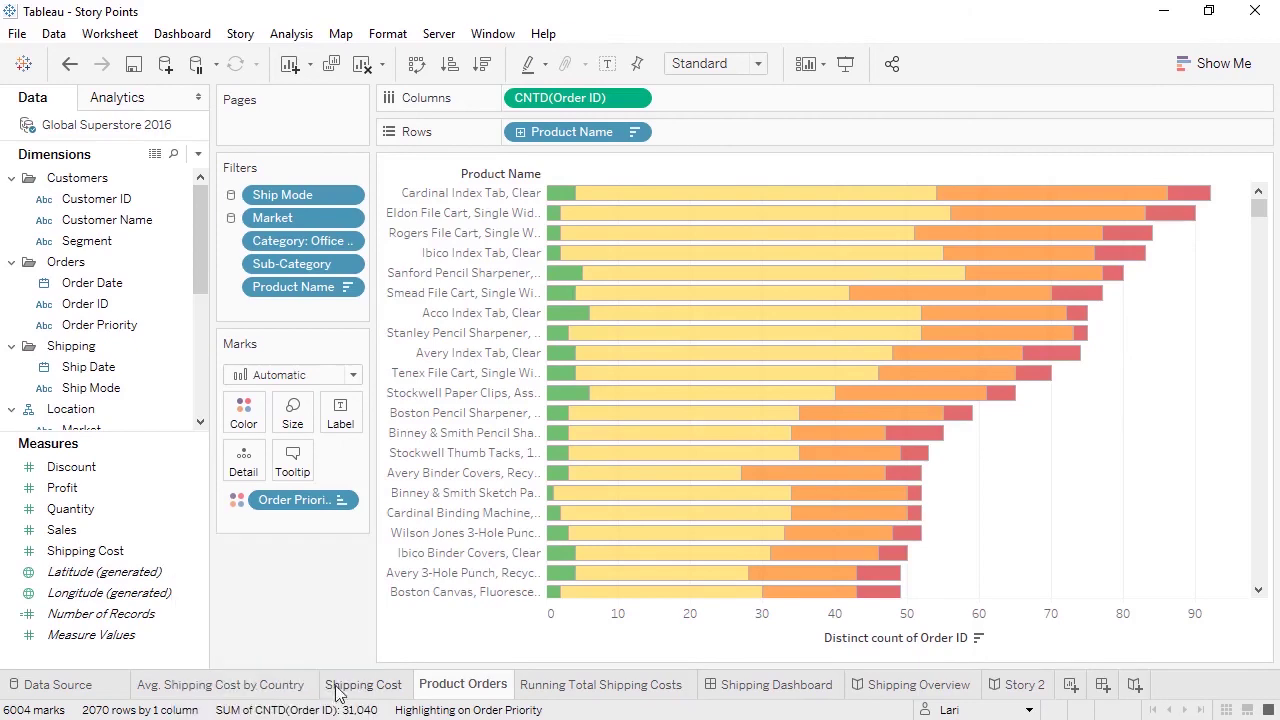
click(440, 495)
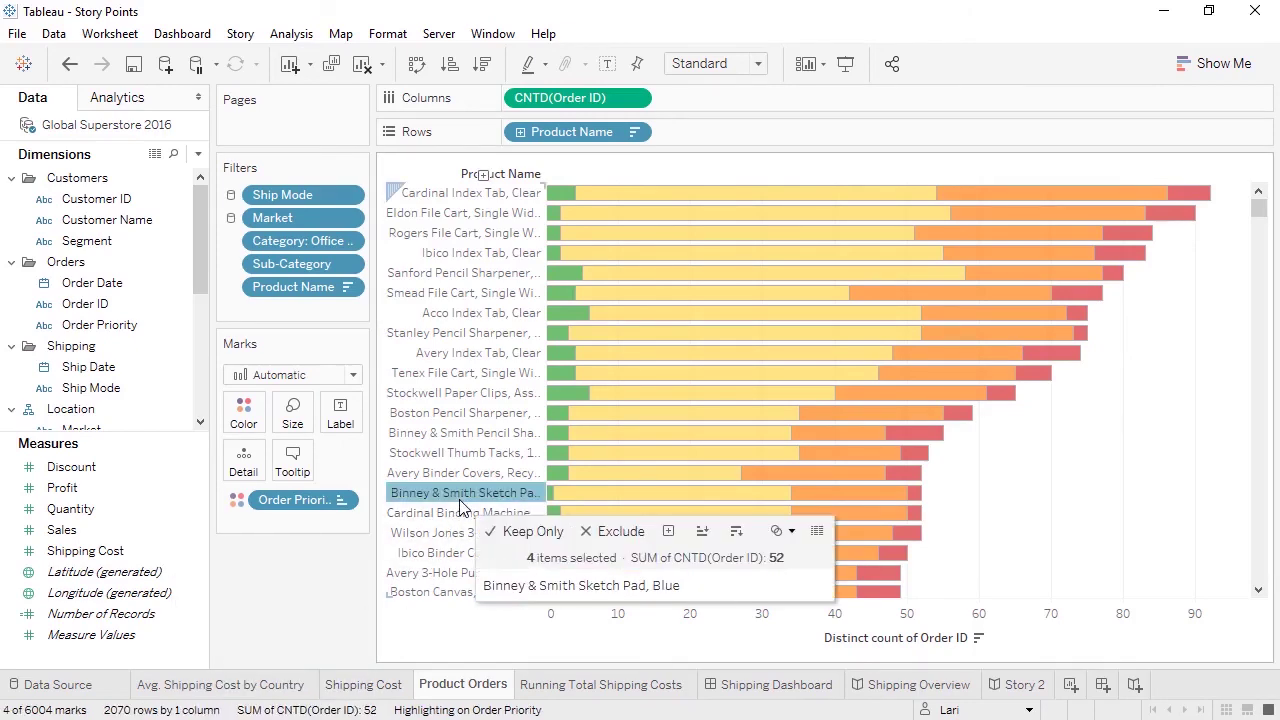
shift+click(462, 197)
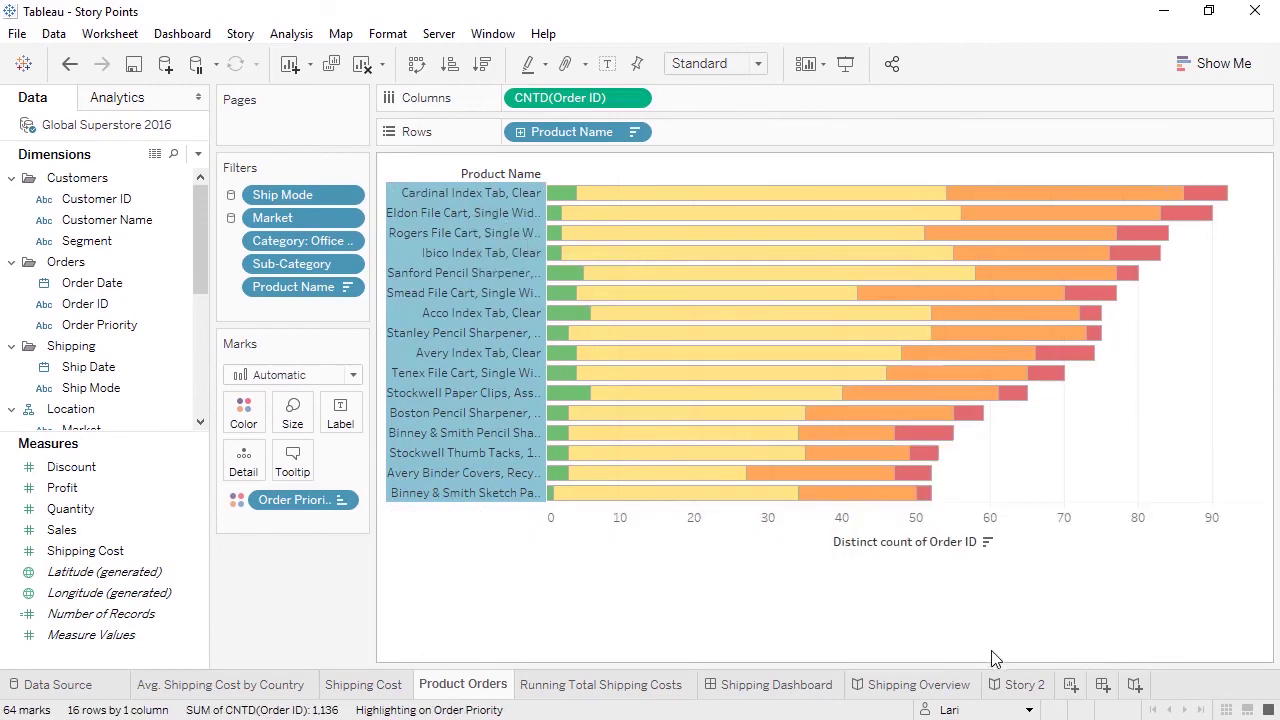
click(1008, 690)
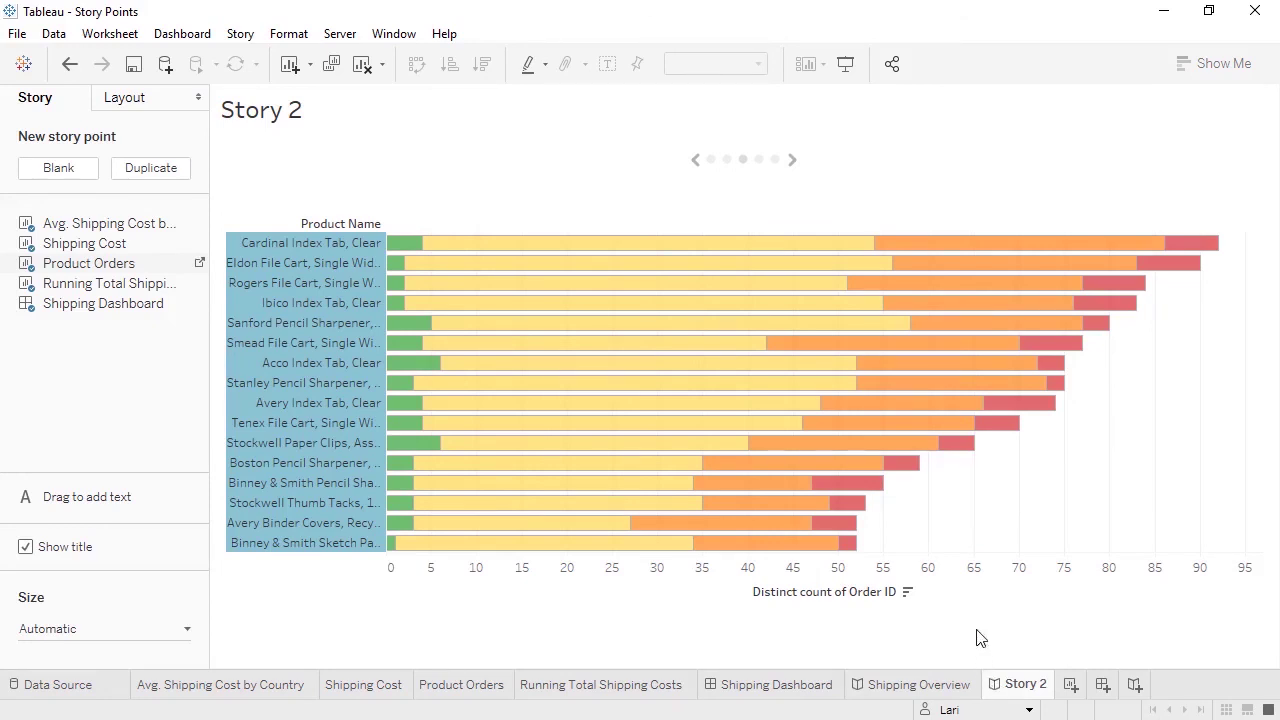
- On the Avg. Shipping Cost by Country map point, add the note 'Use the filter on the right to change Categories'
mouse_move(745, 163)
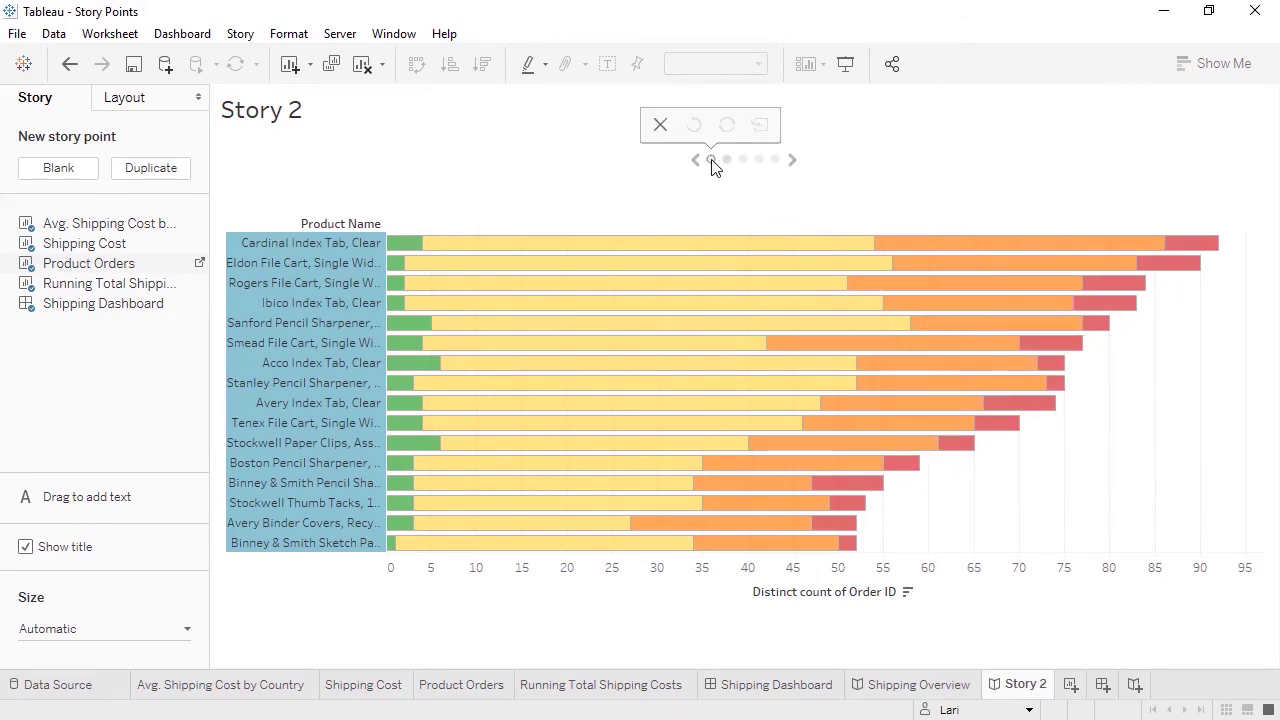
click(711, 160)
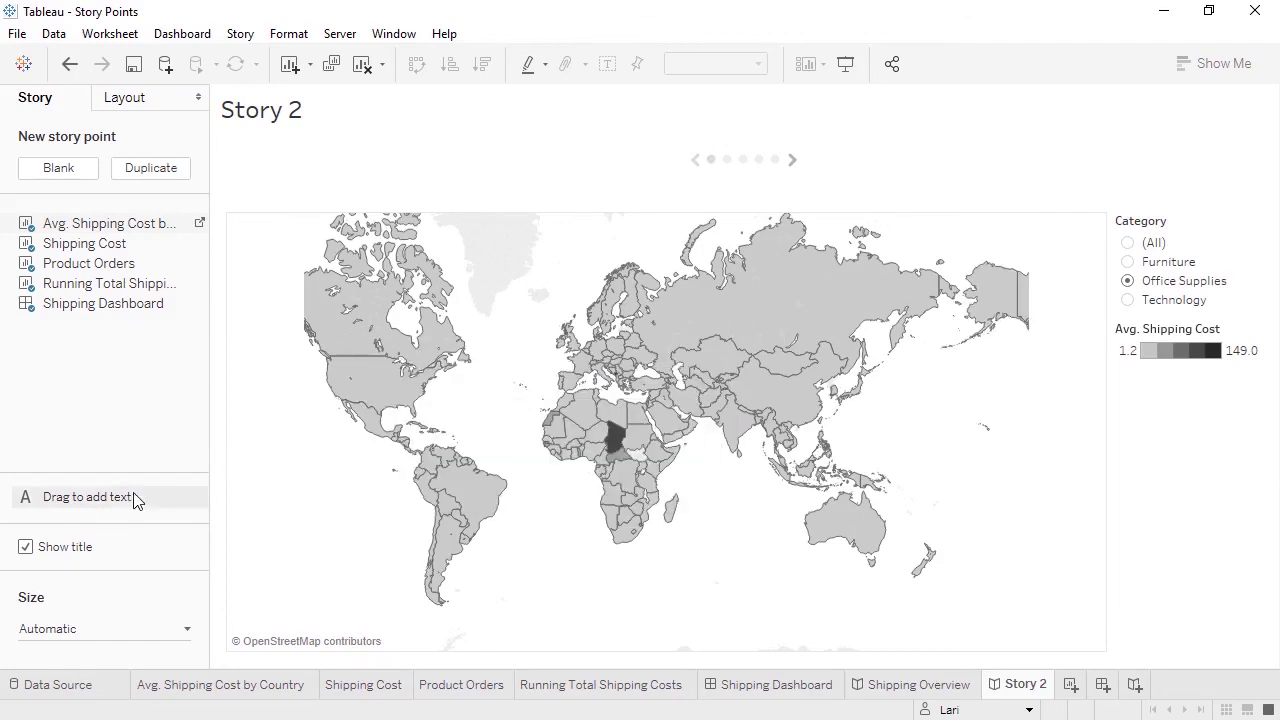
drag(221, 477, 485, 382)
text(Use the filter on the right to change Categories)
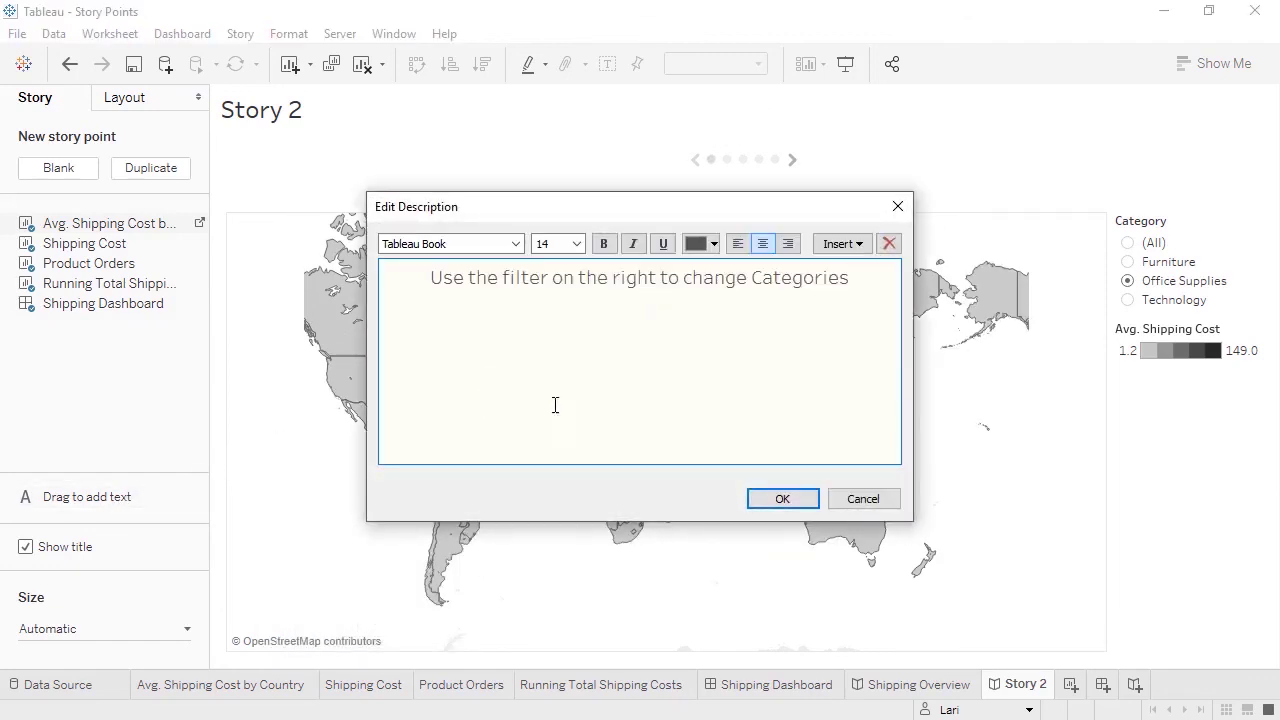
click(773, 499)
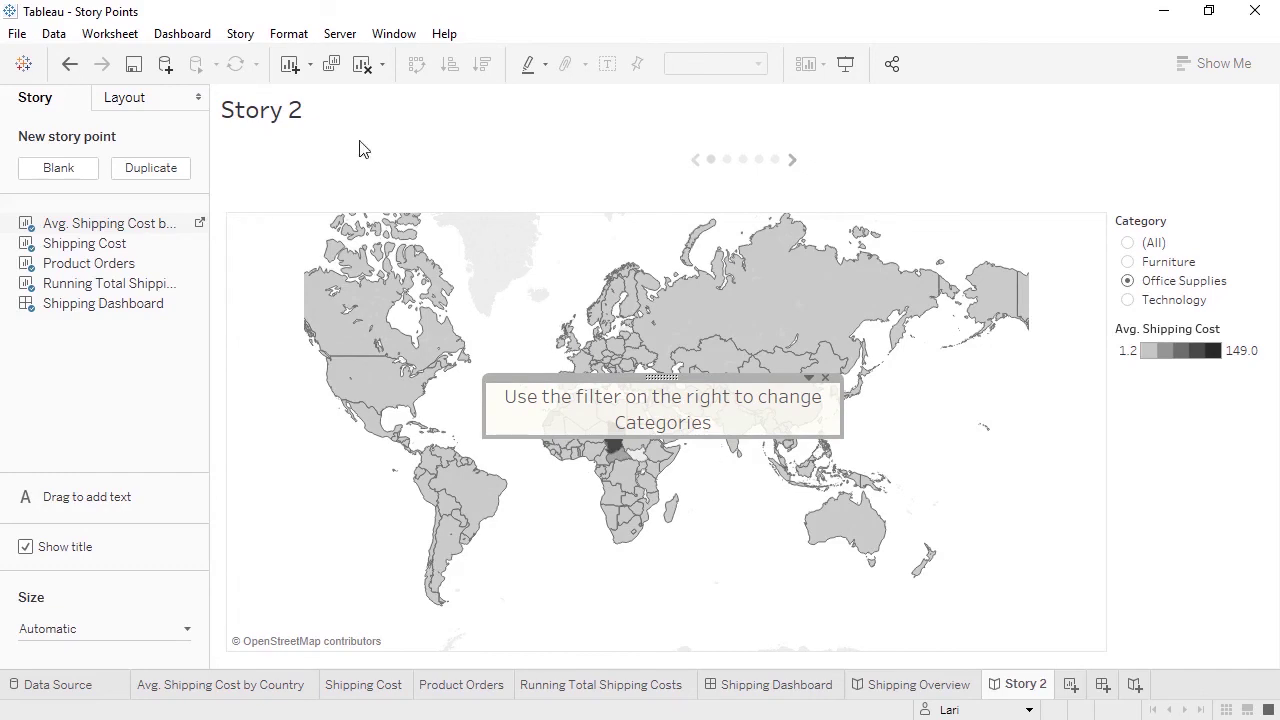
click(242, 34)
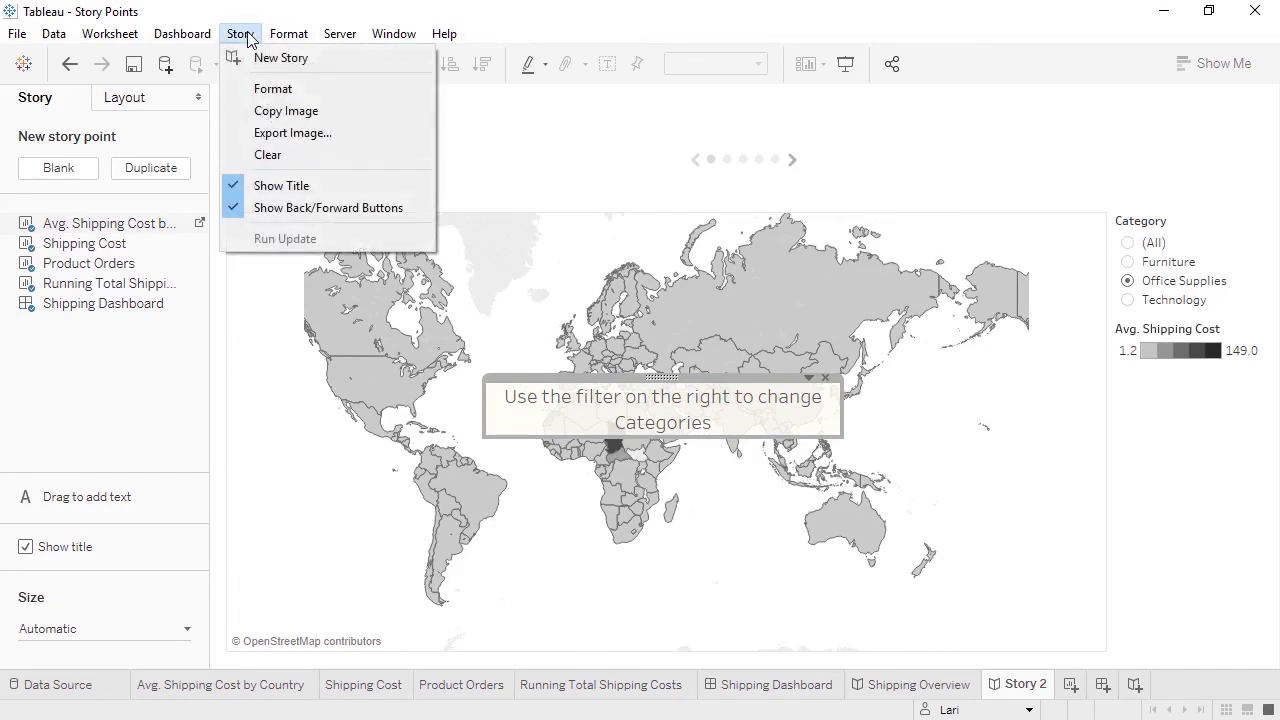
- In Format Story, set the Text Objects shading to None
click(248, 89)
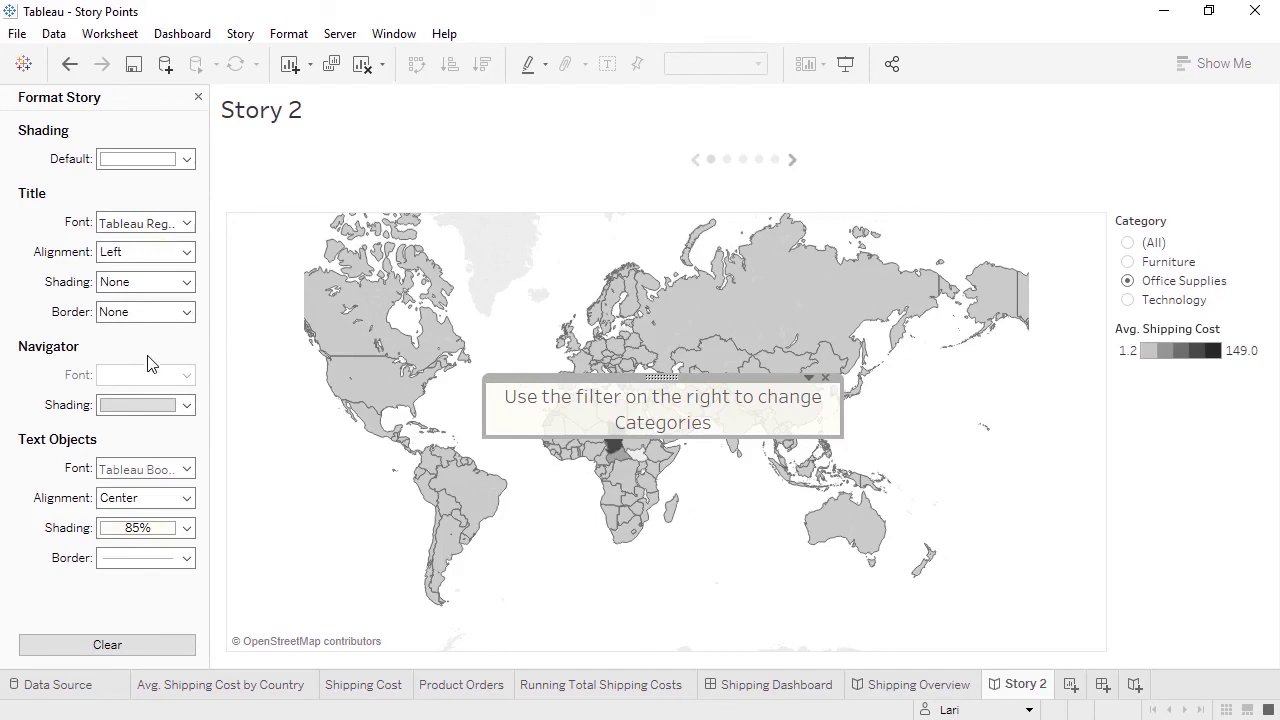
click(148, 528)
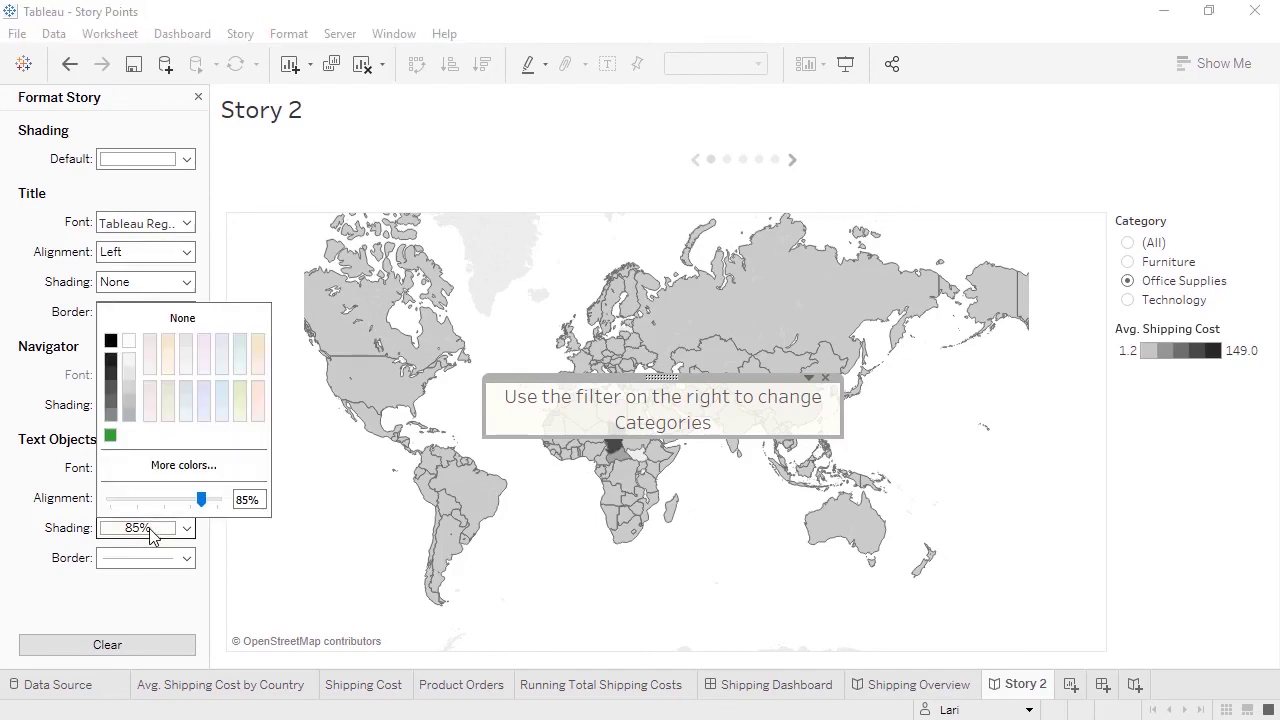
click(166, 320)
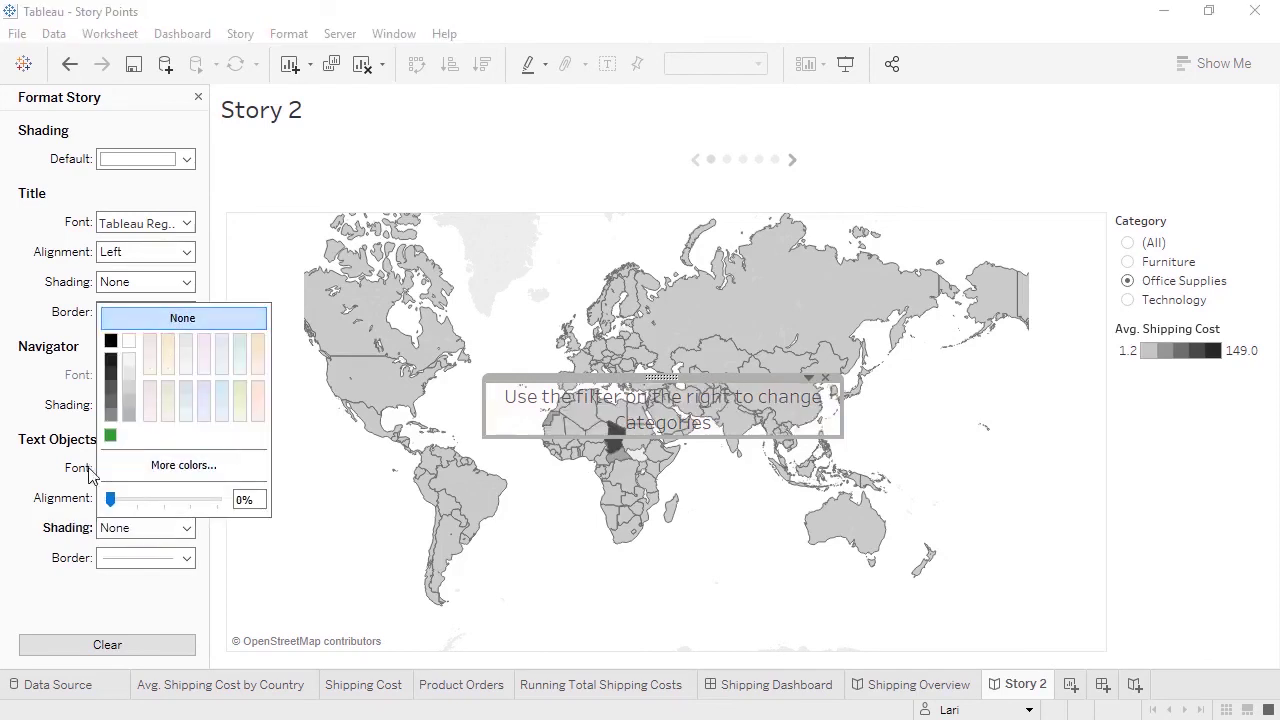